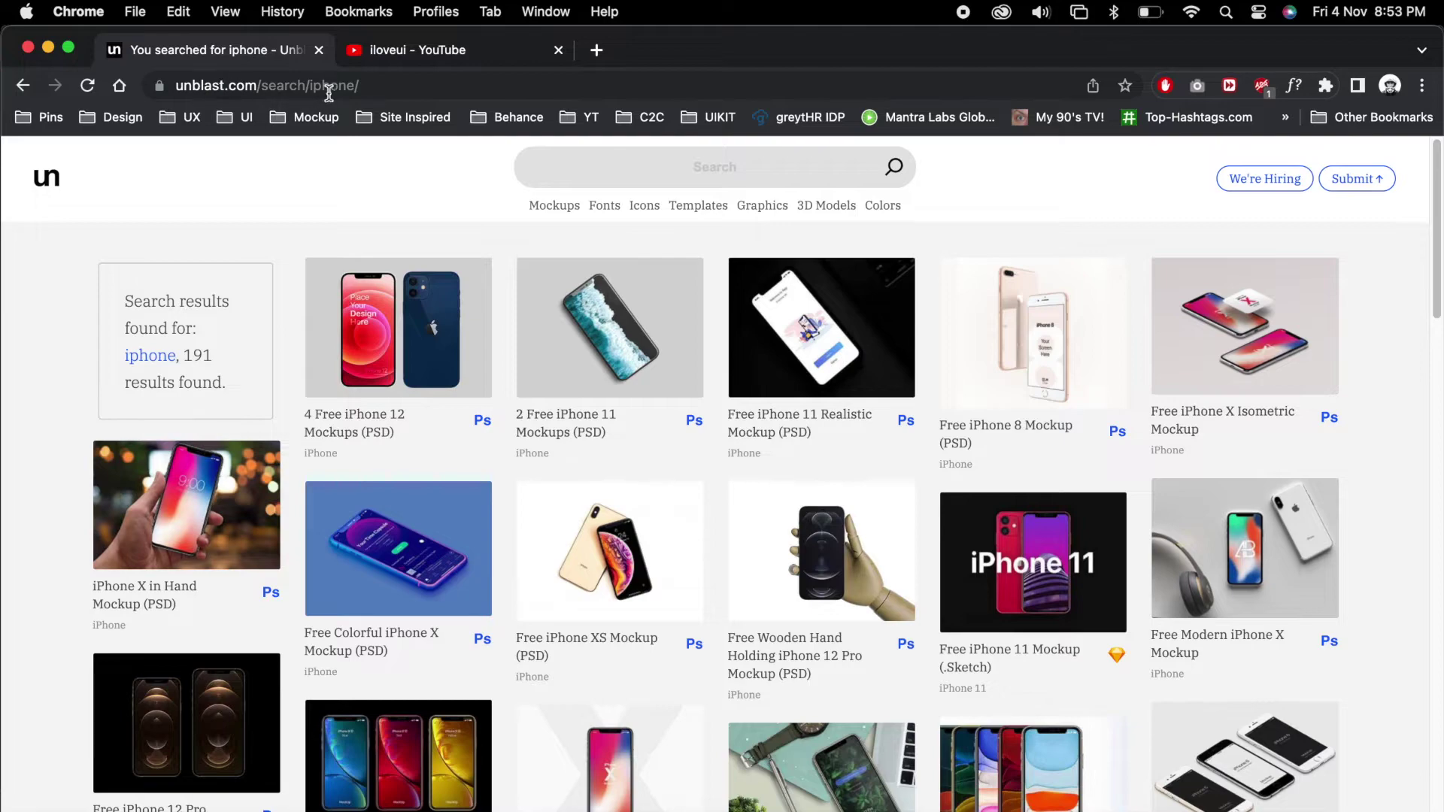
# Step: Scroll down the Unblast 'iphone' results to browse more free iPhone mockups
pyautogui.scroll(-6, 725, 545)
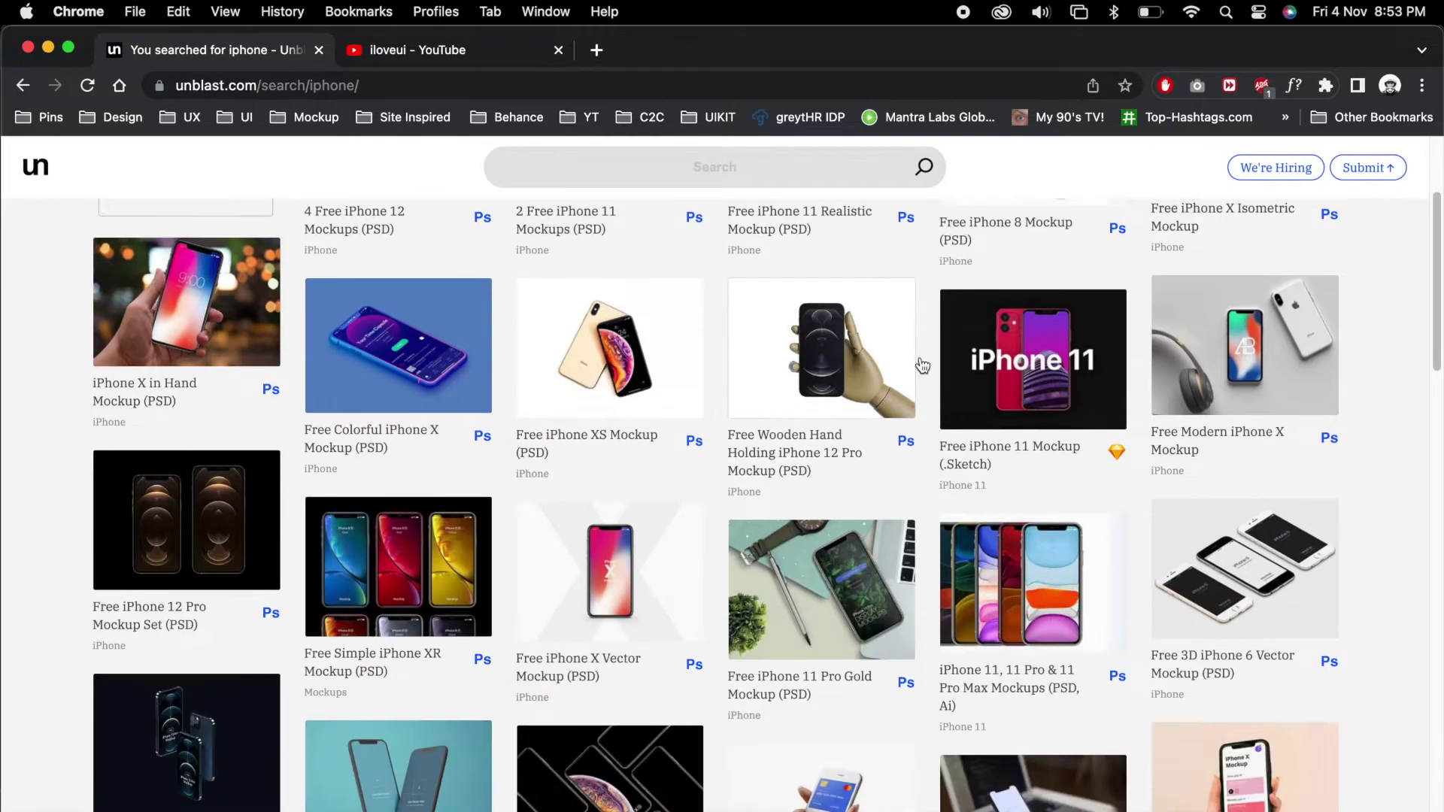
# Step: Scroll down the channel's videos to find the Ecommerce mobile app interaction video
pyautogui.scroll(-3, 965, 604)
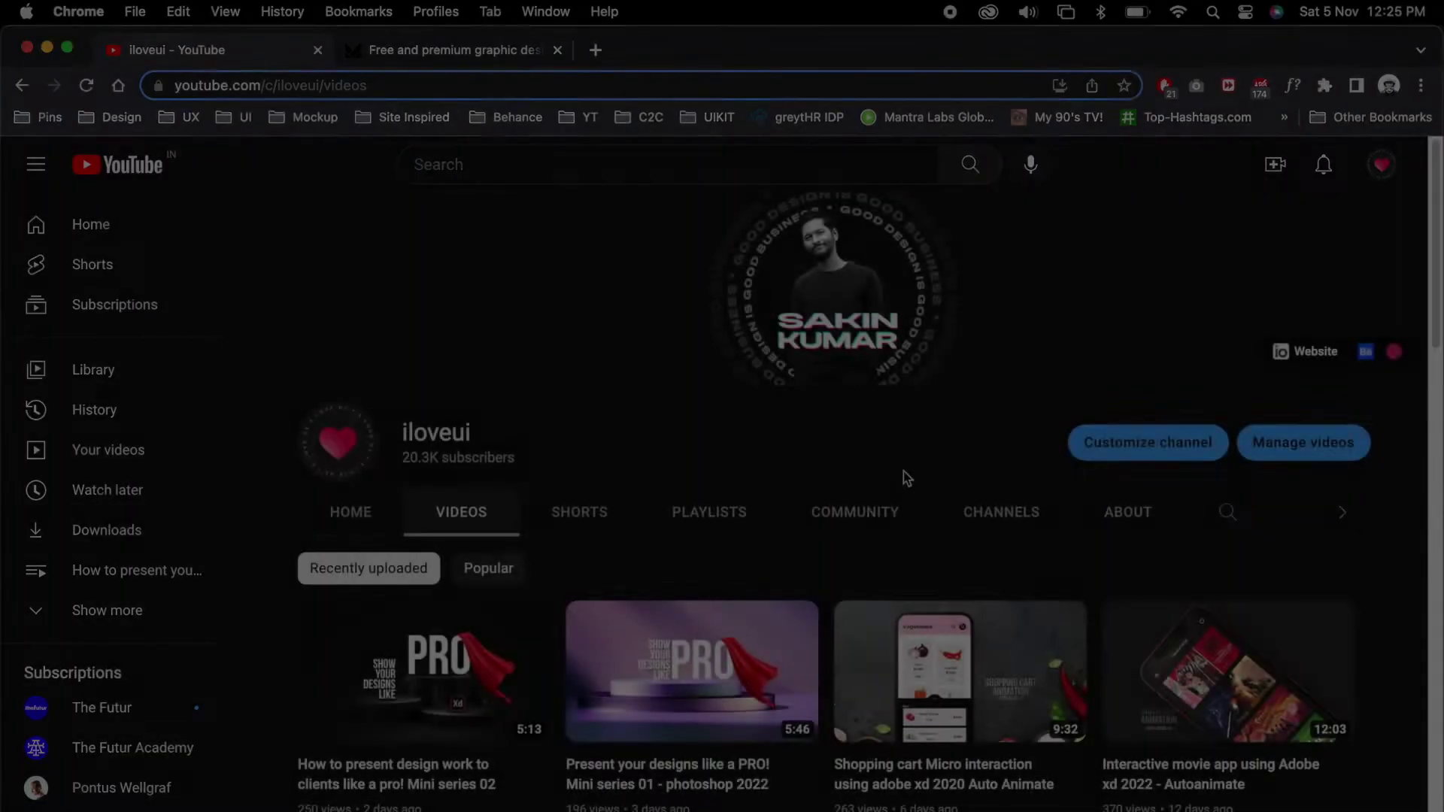
pyautogui.scroll(-3, 905, 474)
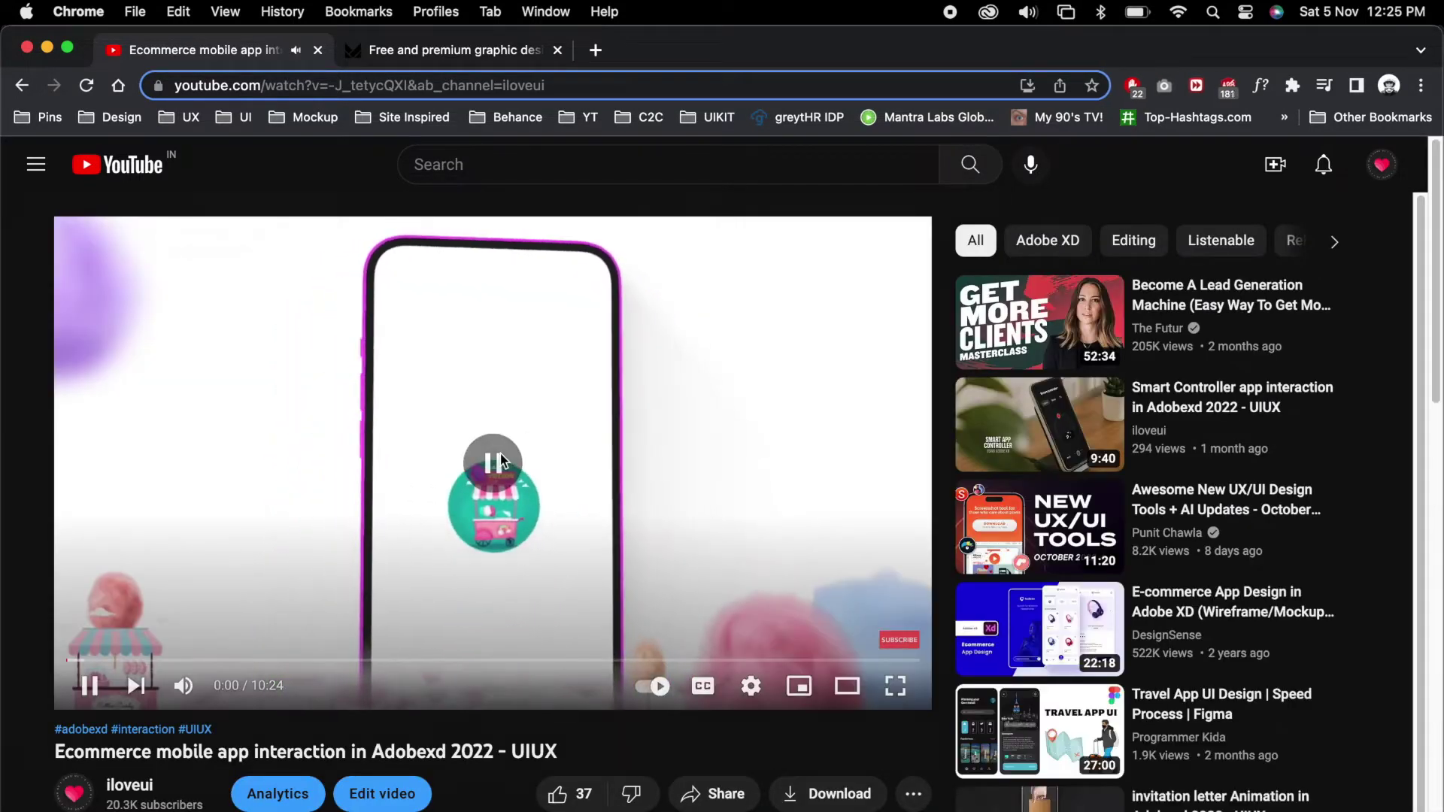
pyautogui.scroll(-5, 528, 485)
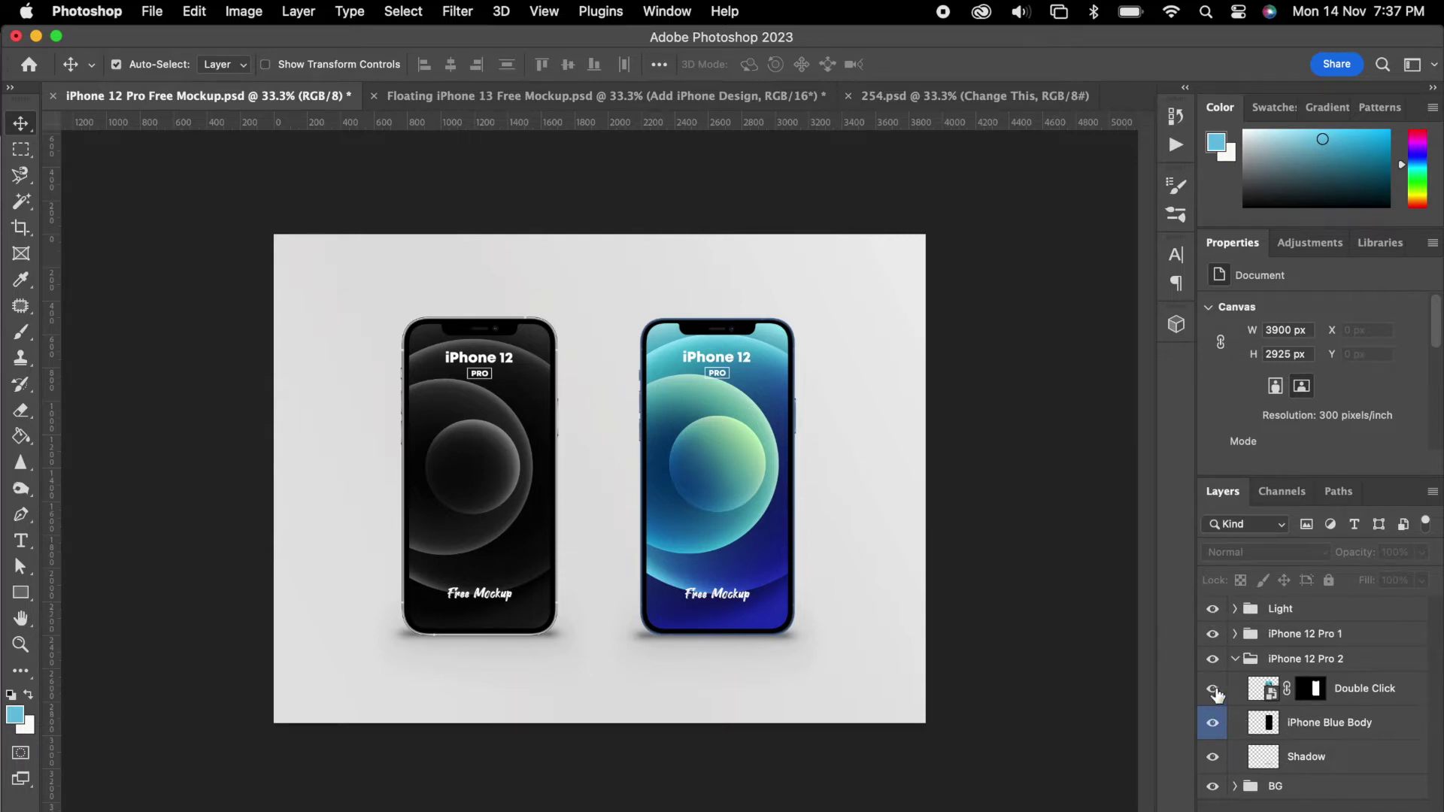
# Step: Hide the blue iPhone's screen design layer so the phone shows a blank white screen
pyautogui.click(1213, 688)
pyautogui.click(1213, 688)
pyautogui.click(1212, 723)
pyautogui.click(1212, 722)
pyautogui.keyDown('super'); pyautogui.click(1318, 695); pyautogui.keyUp('super')
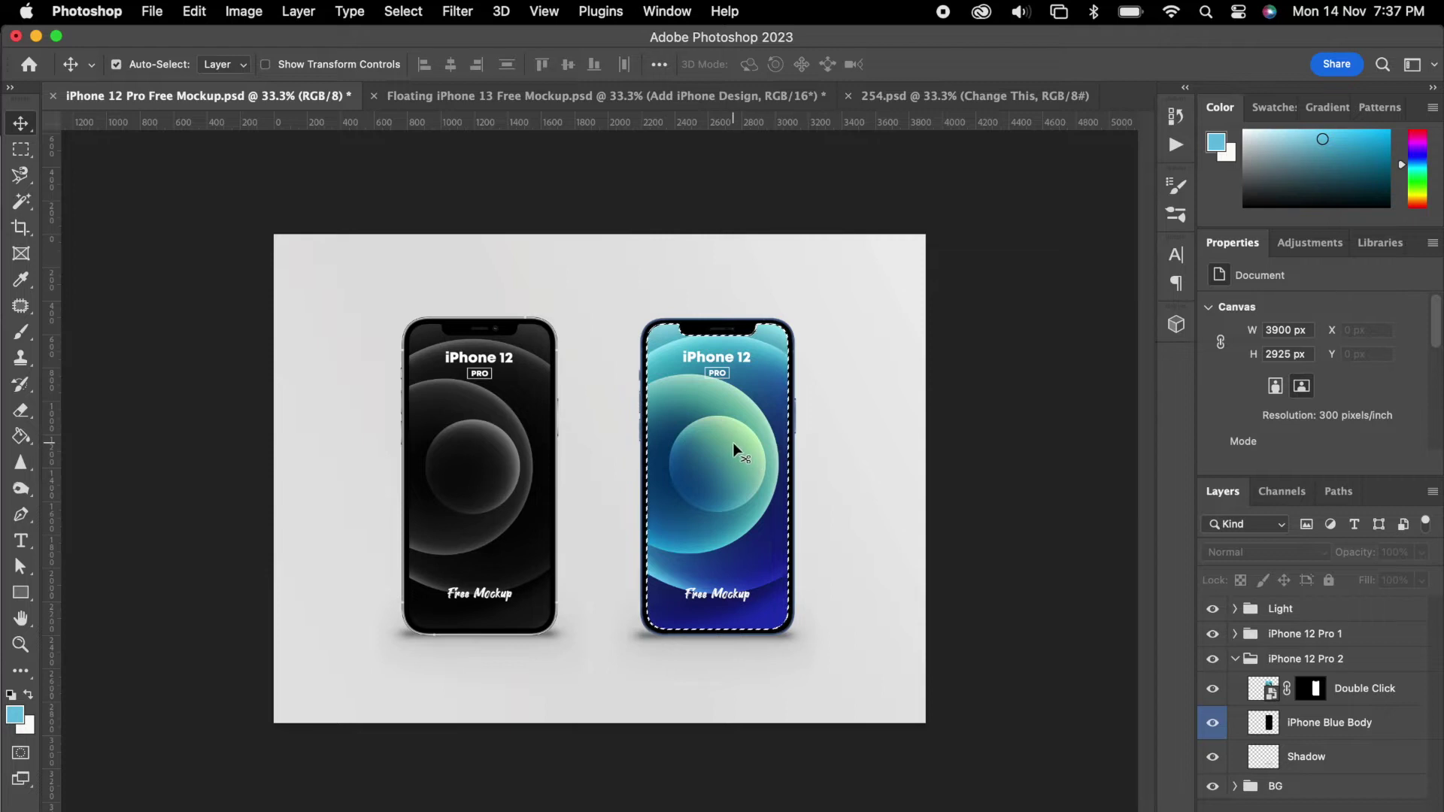
pyautogui.click(1308, 724)
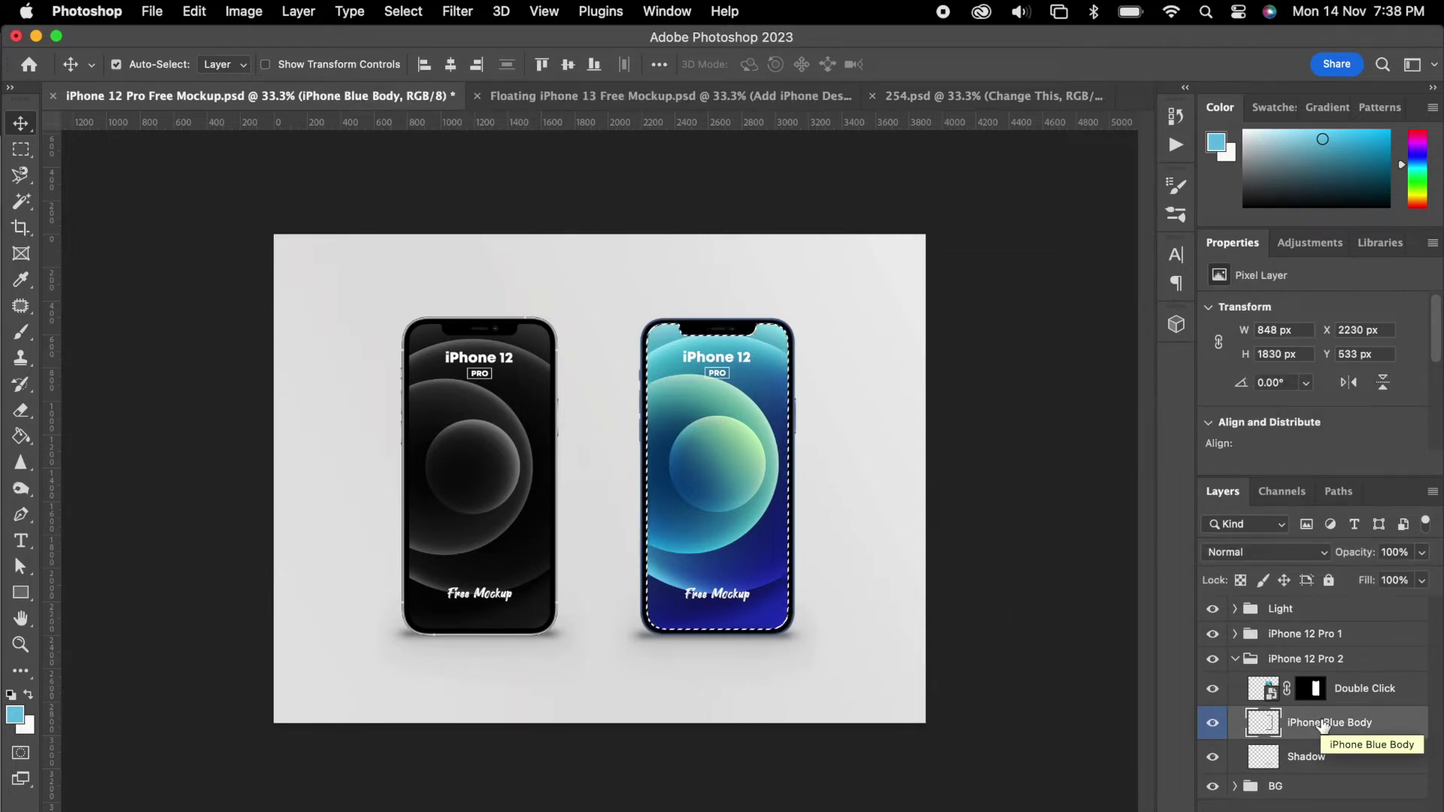
pyautogui.hotkey('ctrl', 'd')
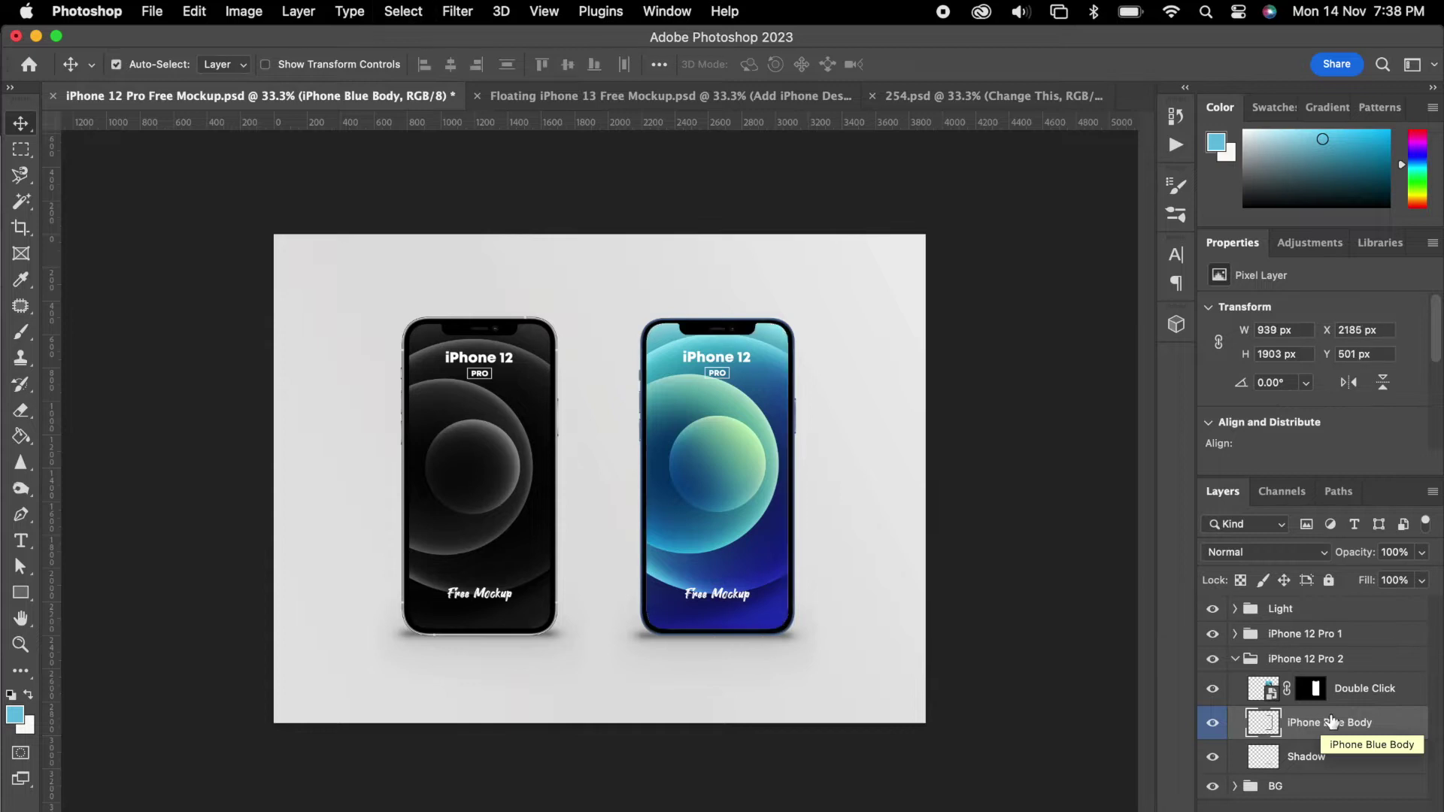
pyautogui.click(1215, 688)
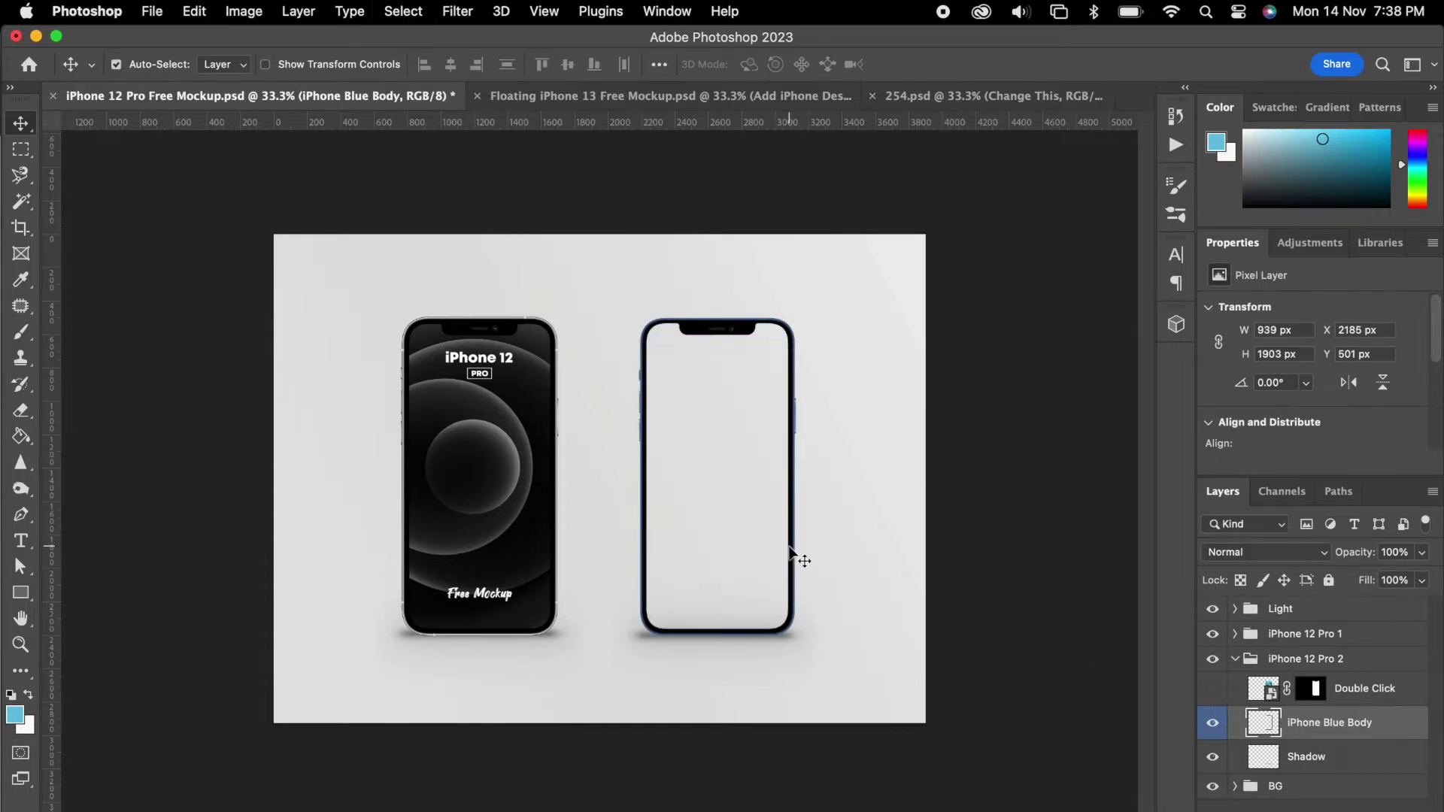
# Step: Select the iPhone Blue Body with its Shadow layer and shift them slightly right
pyautogui.moveTo(789, 555); pyautogui.dragTo(789, 634)
pyautogui.keyDown('shift'); pyautogui.click(1346, 766); pyautogui.keyUp('shift')
pyautogui.moveTo(774, 633); pyautogui.dragTo(784, 631)
pyautogui.press('super+Tab')
pyautogui.press('super+Tab')
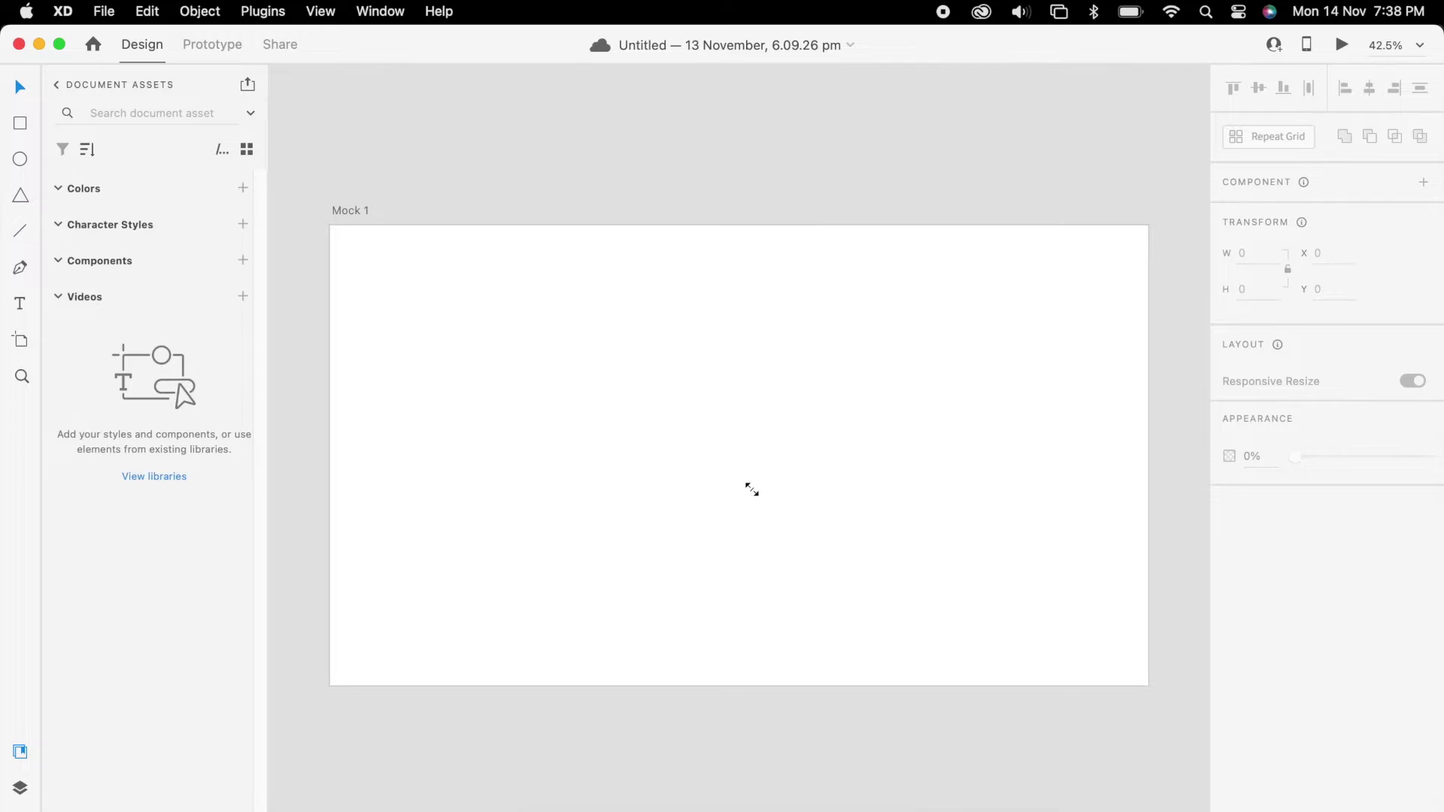
# Step: Paste the blank-screen phone onto Mock 1 and scale it down to fit the artboard
pyautogui.press('super+v')
pyautogui.scroll(-5, 760, 489)
pyautogui.moveTo(1012, 499); pyautogui.dragTo(754, 399)
pyautogui.scroll(3, 718, 433)
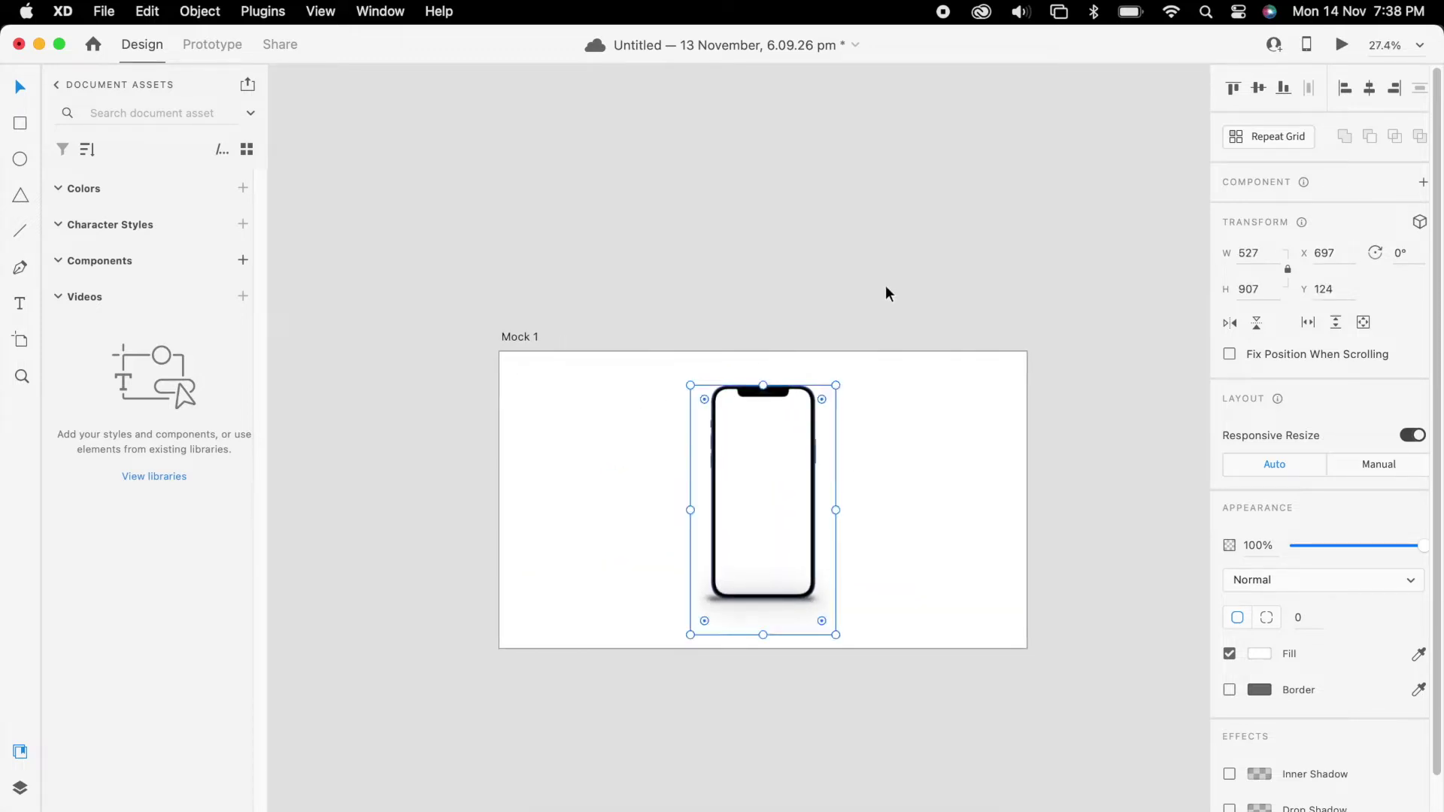
pyautogui.click(884, 332)
pyautogui.press('super+Tab')
pyautogui.press('super+Tab')
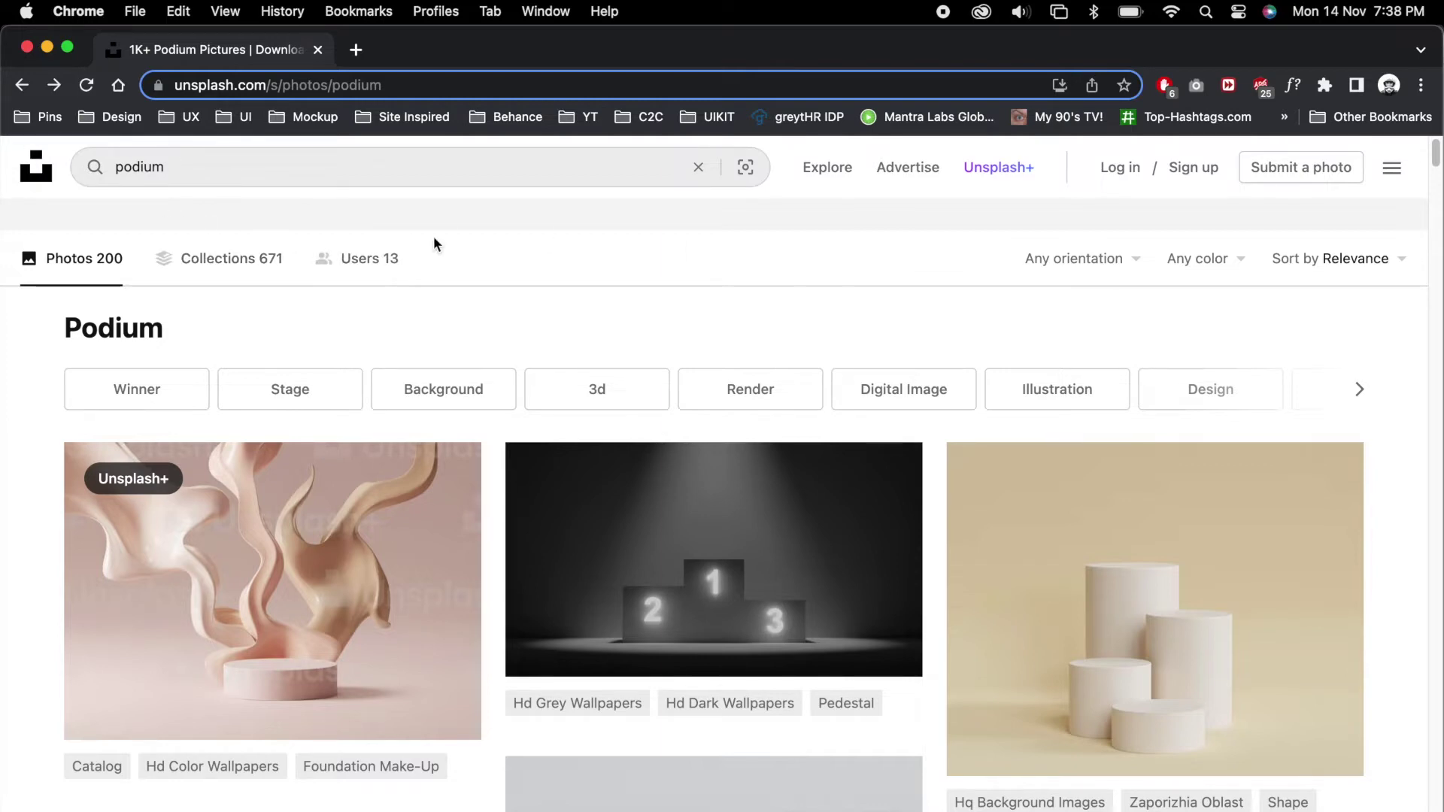
# Step: Download the free pink podium photo from the Unsplash podium search results
pyautogui.scroll(-15, 851, 597)
pyautogui.scroll(5, 540, 621)
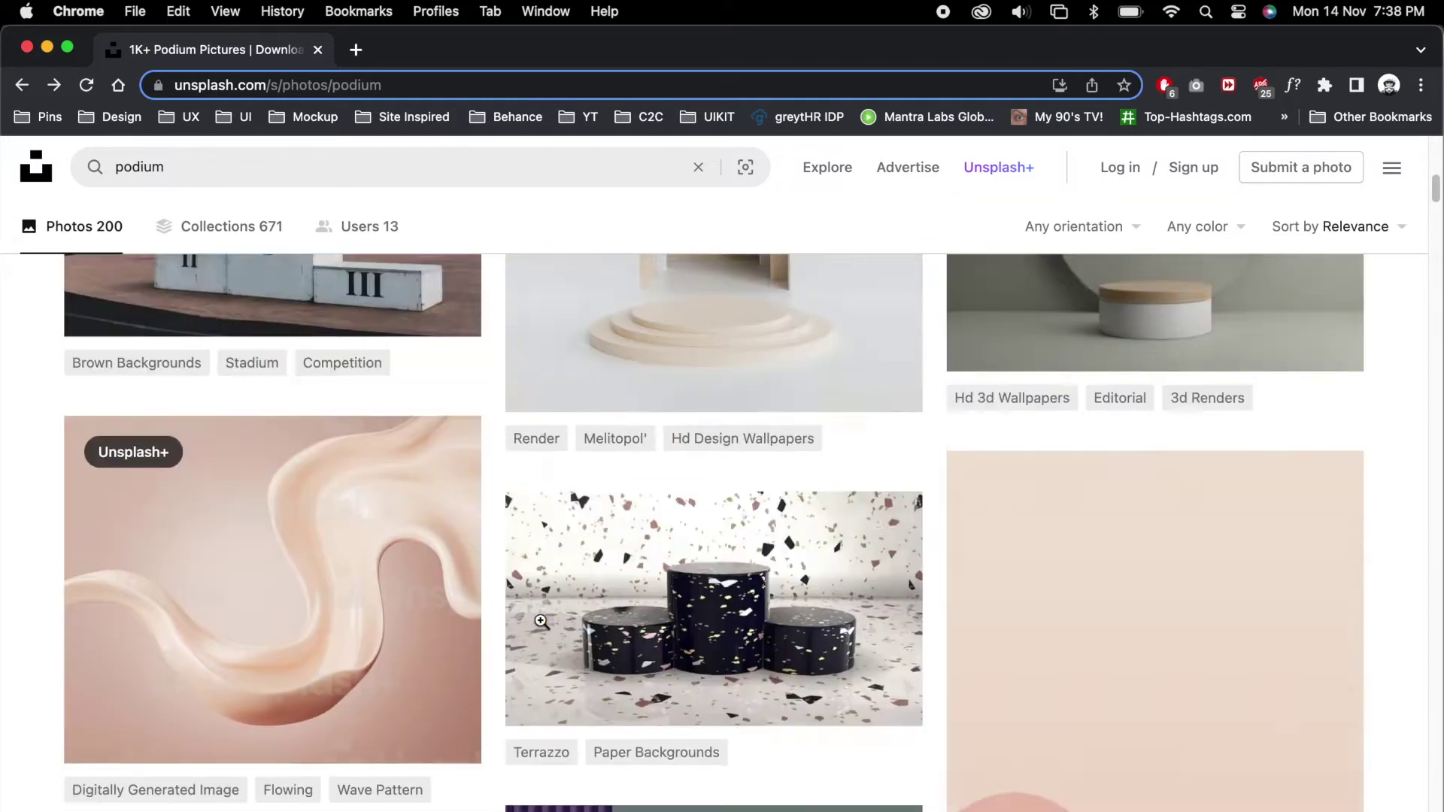
pyautogui.scroll(6, 541, 621)
pyautogui.scroll(-10, 704, 623)
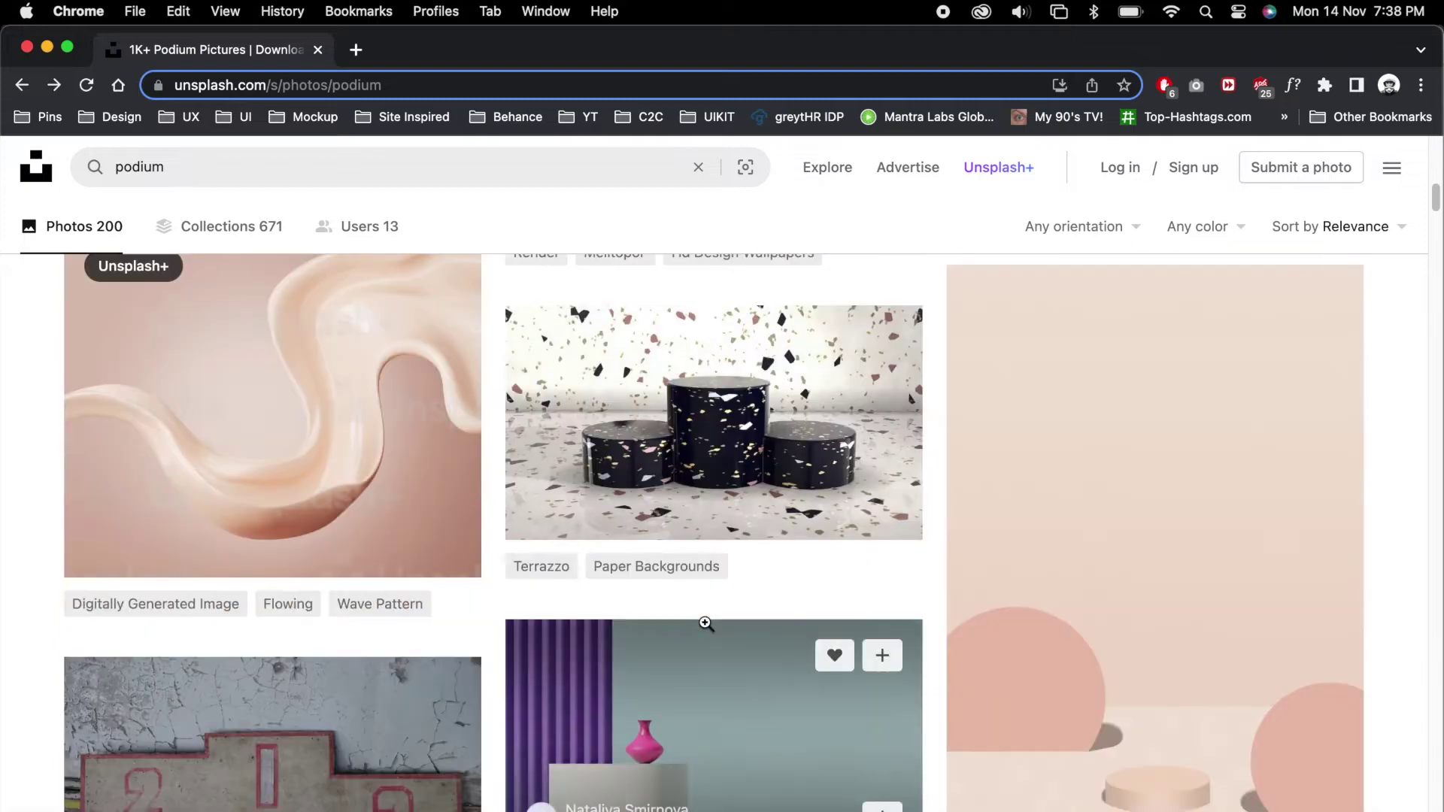
pyautogui.click(350, 479)
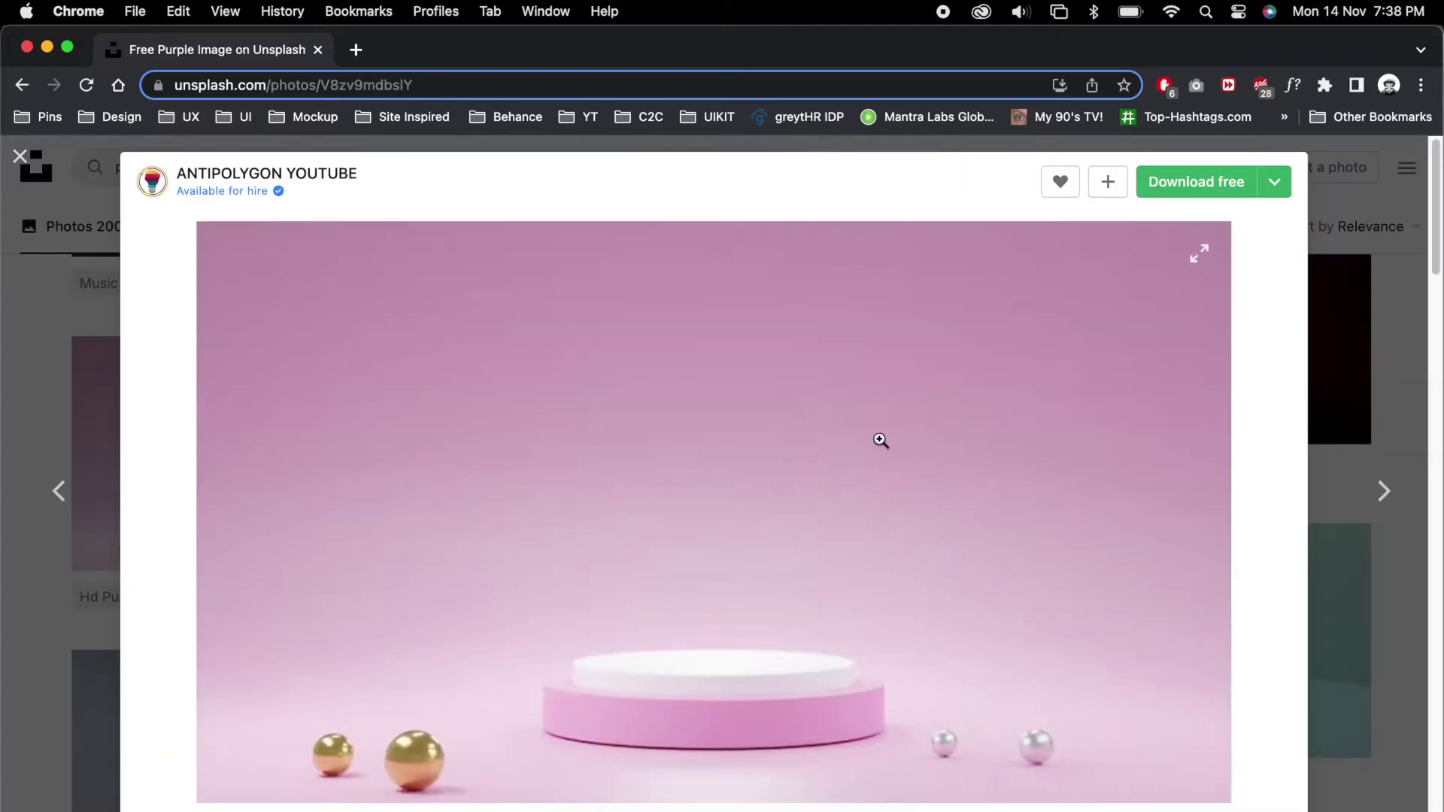
pyautogui.click(1226, 185)
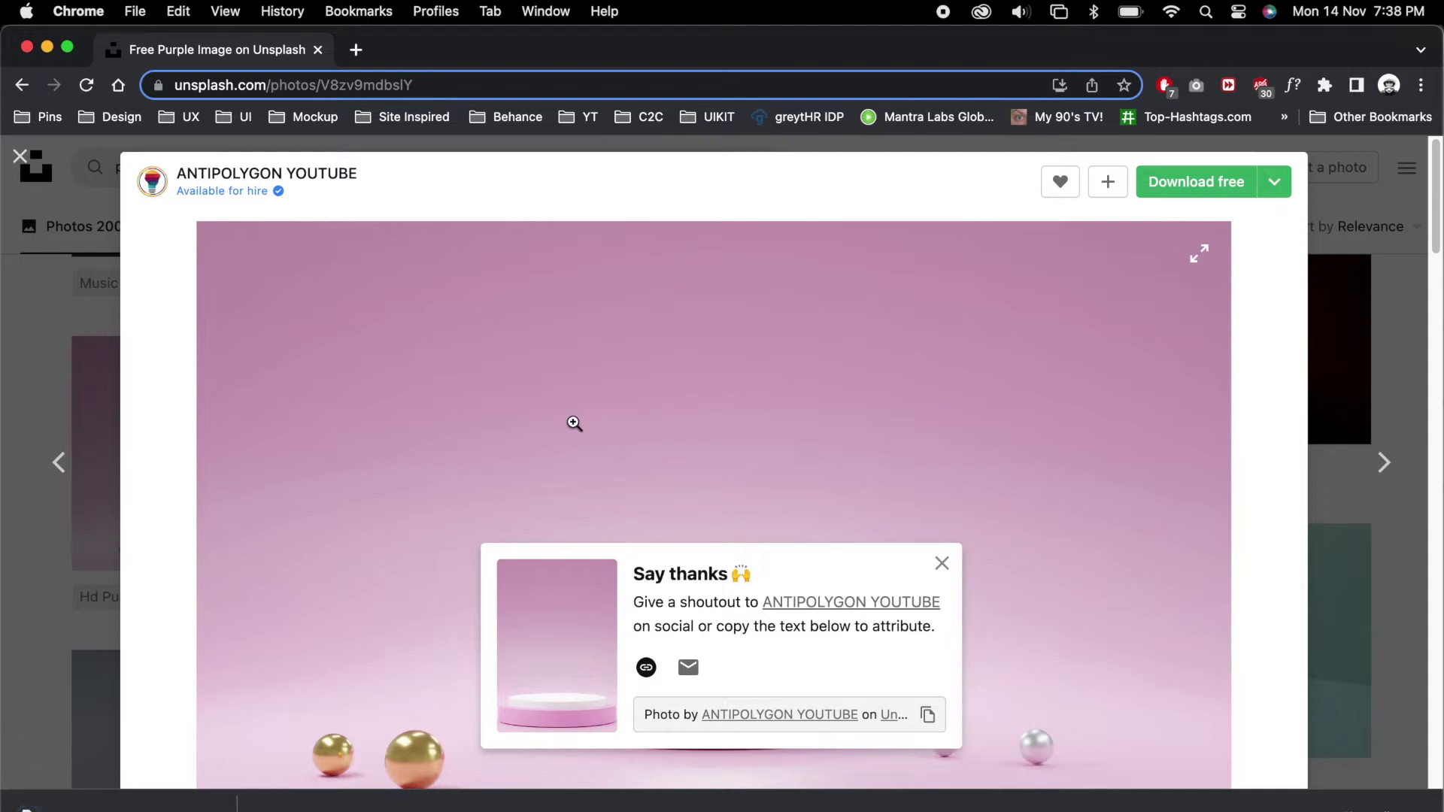
pyautogui.press('super+Tab')
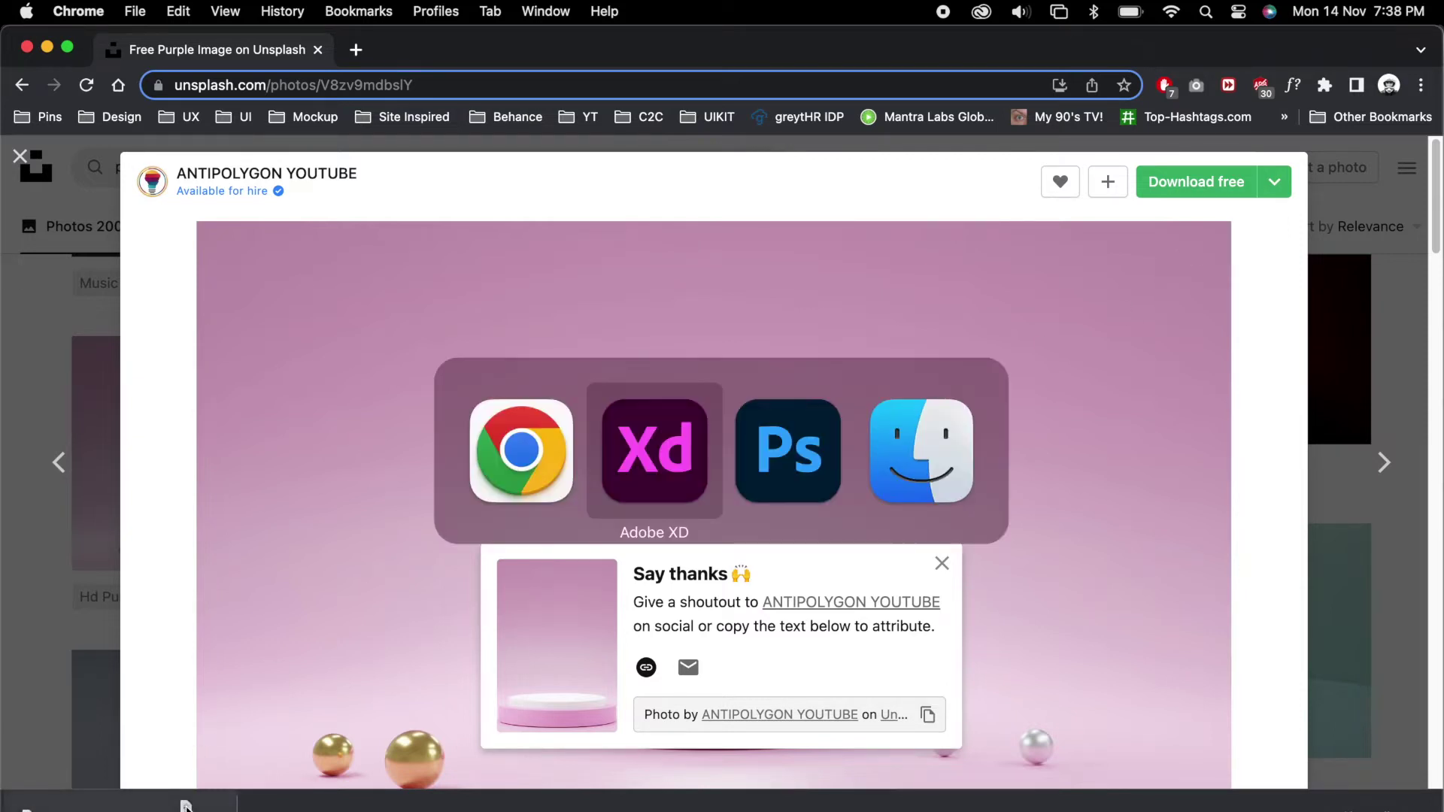
# Step: Place the podium photo at 1920 width aligned top-left, with the phone centred on the podium
pyautogui.moveTo(188, 803); pyautogui.dragTo(504, 490)
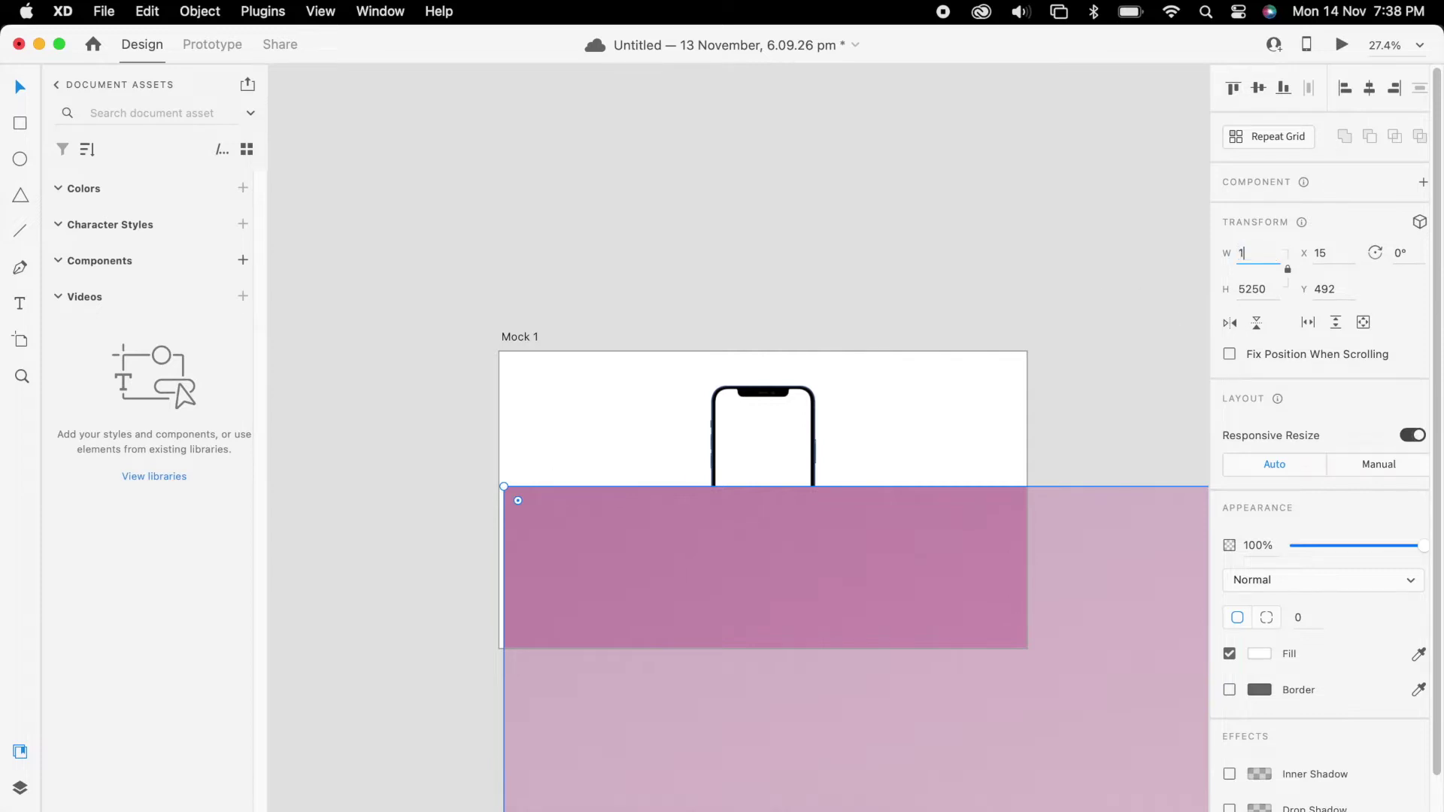
pyautogui.write('1920')
pyautogui.press('Return')
pyautogui.moveTo(924, 565); pyautogui.dragTo(908, 471)
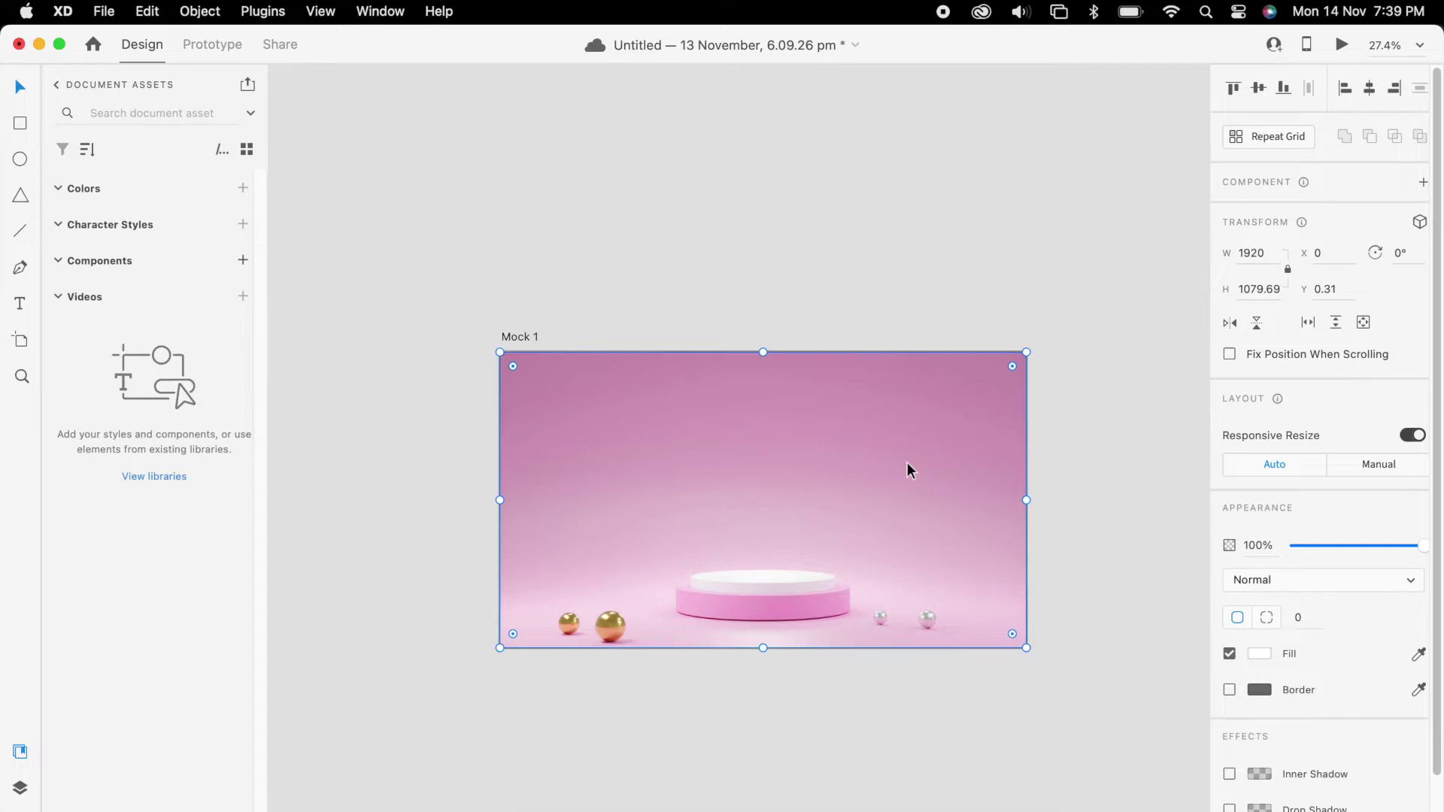
pyautogui.click(1003, 695)
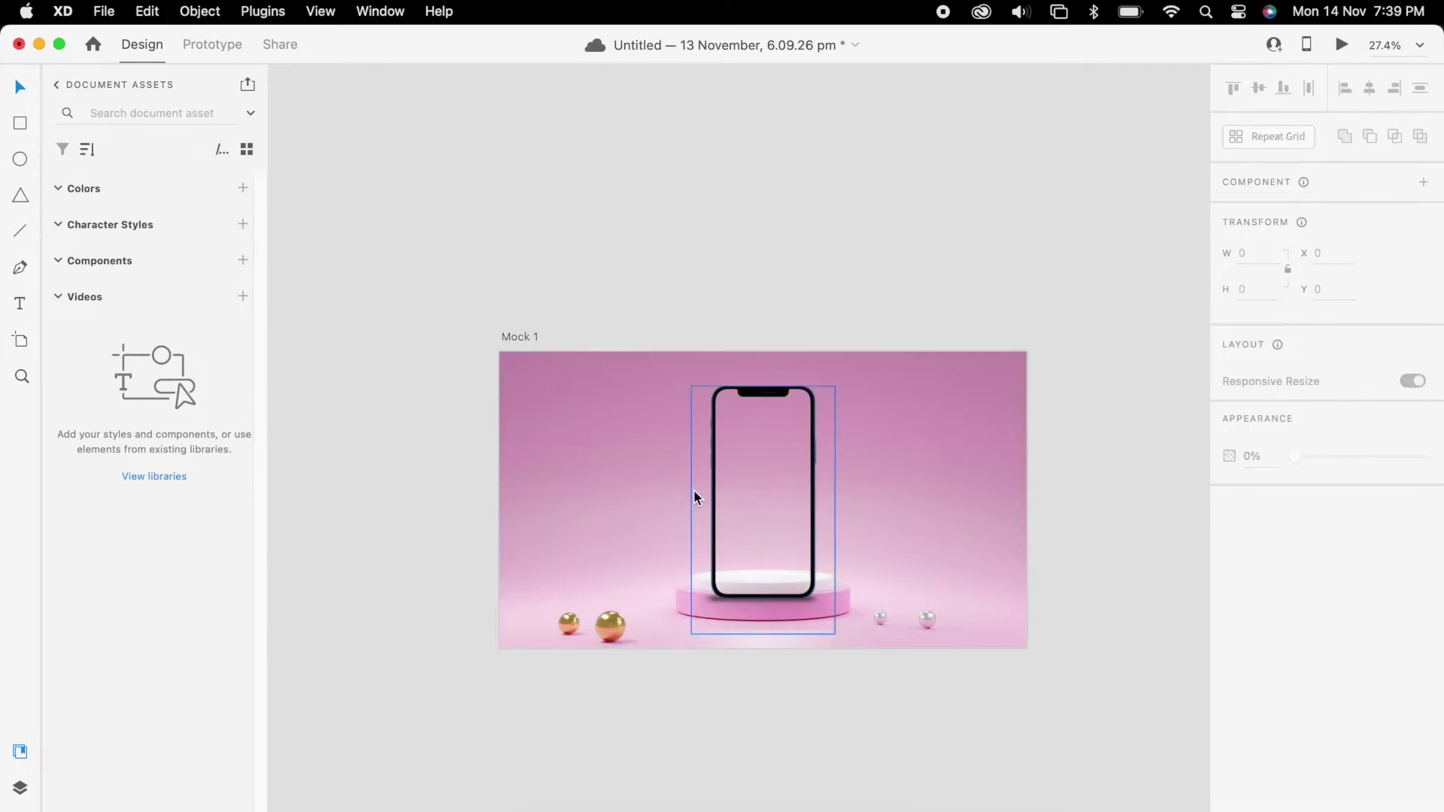
pyautogui.scroll(3, 695, 496)
pyautogui.moveTo(863, 647); pyautogui.dragTo(855, 606)
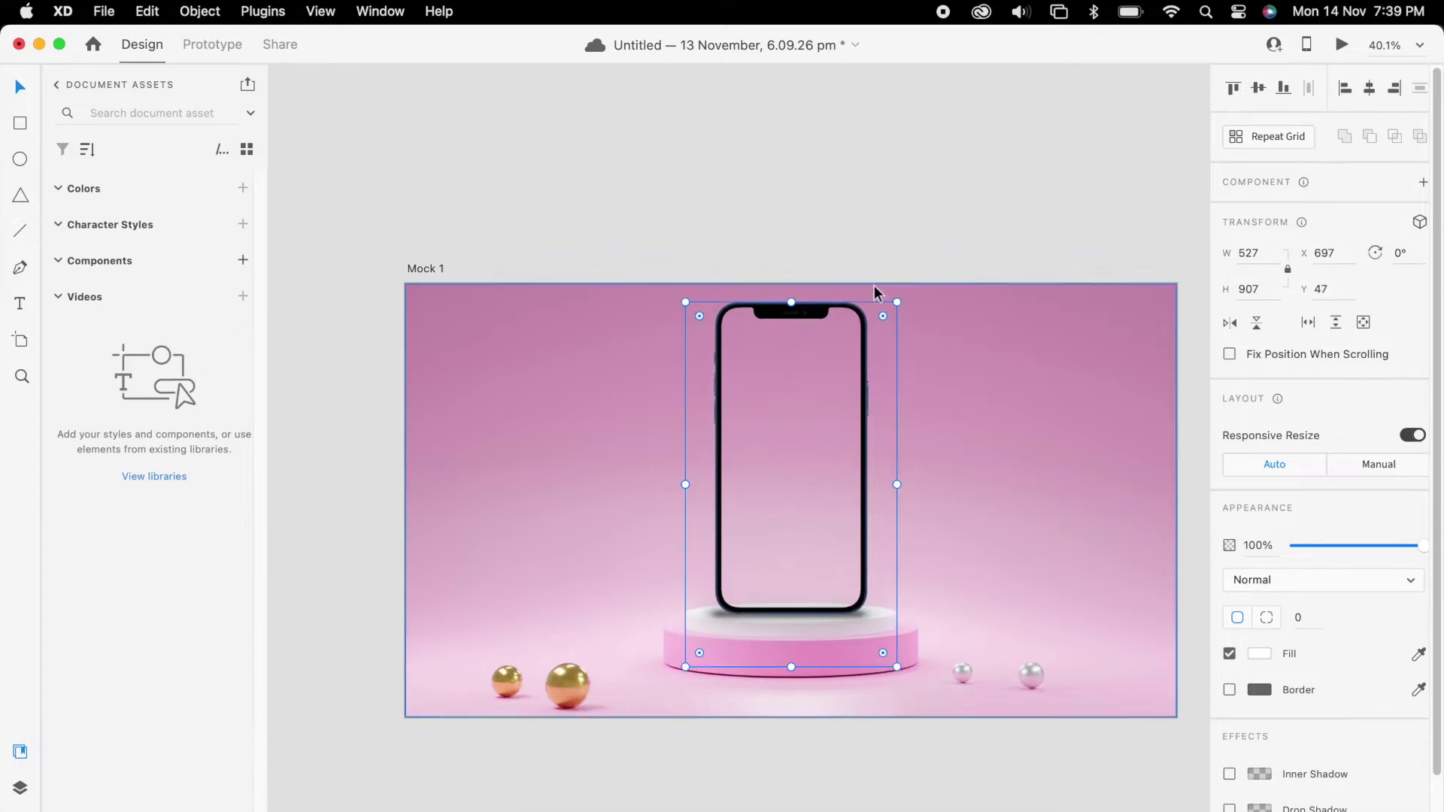
pyautogui.click(897, 199)
# Step: Export the Mock 1 artboard to After Effects via File > Export
pyautogui.scroll(-3, 838, 208)
pyautogui.hscroll(1, 1002, 177)
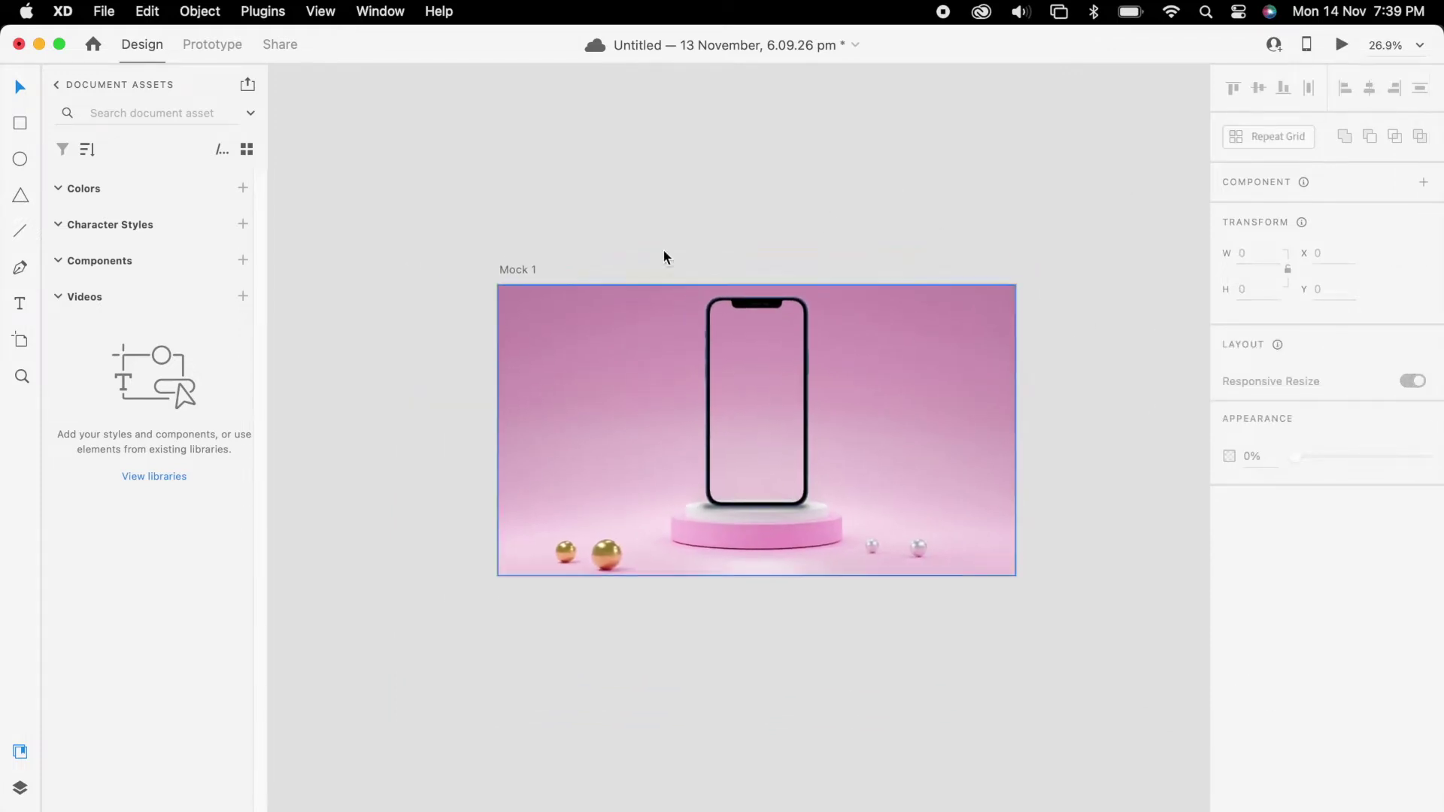
pyautogui.scroll(2, 667, 255)
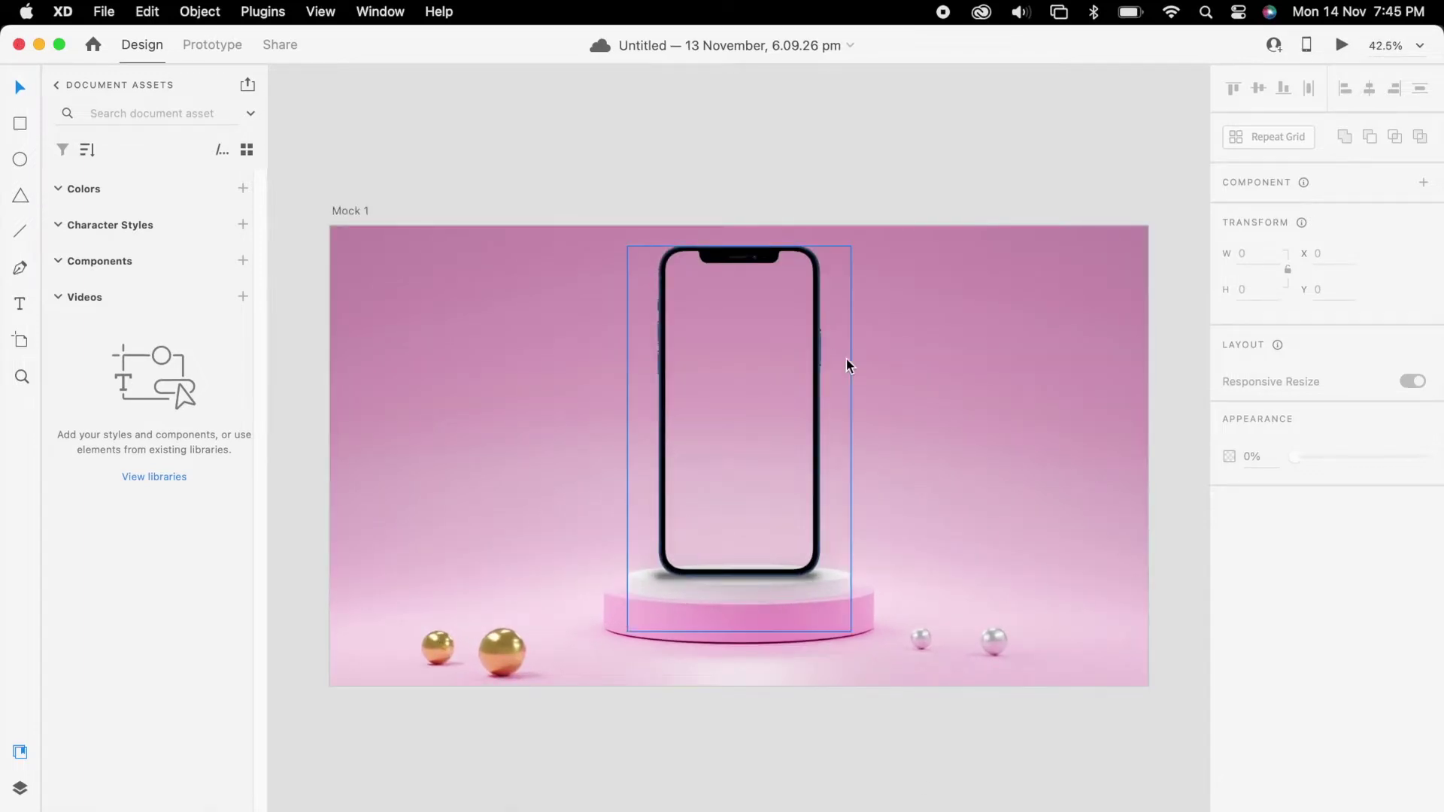
pyautogui.click(353, 212)
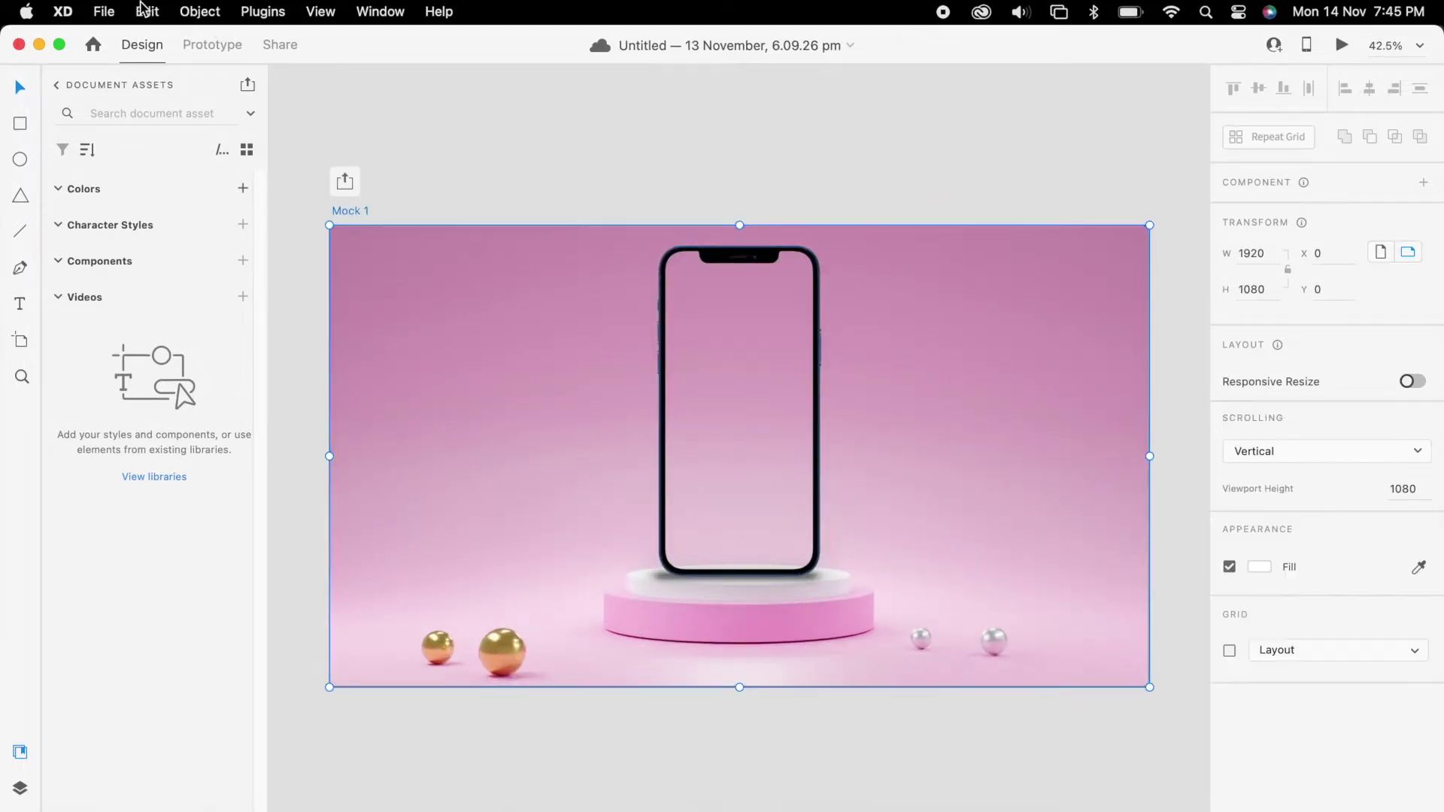
pyautogui.click(106, 14)
pyautogui.moveTo(162, 354)
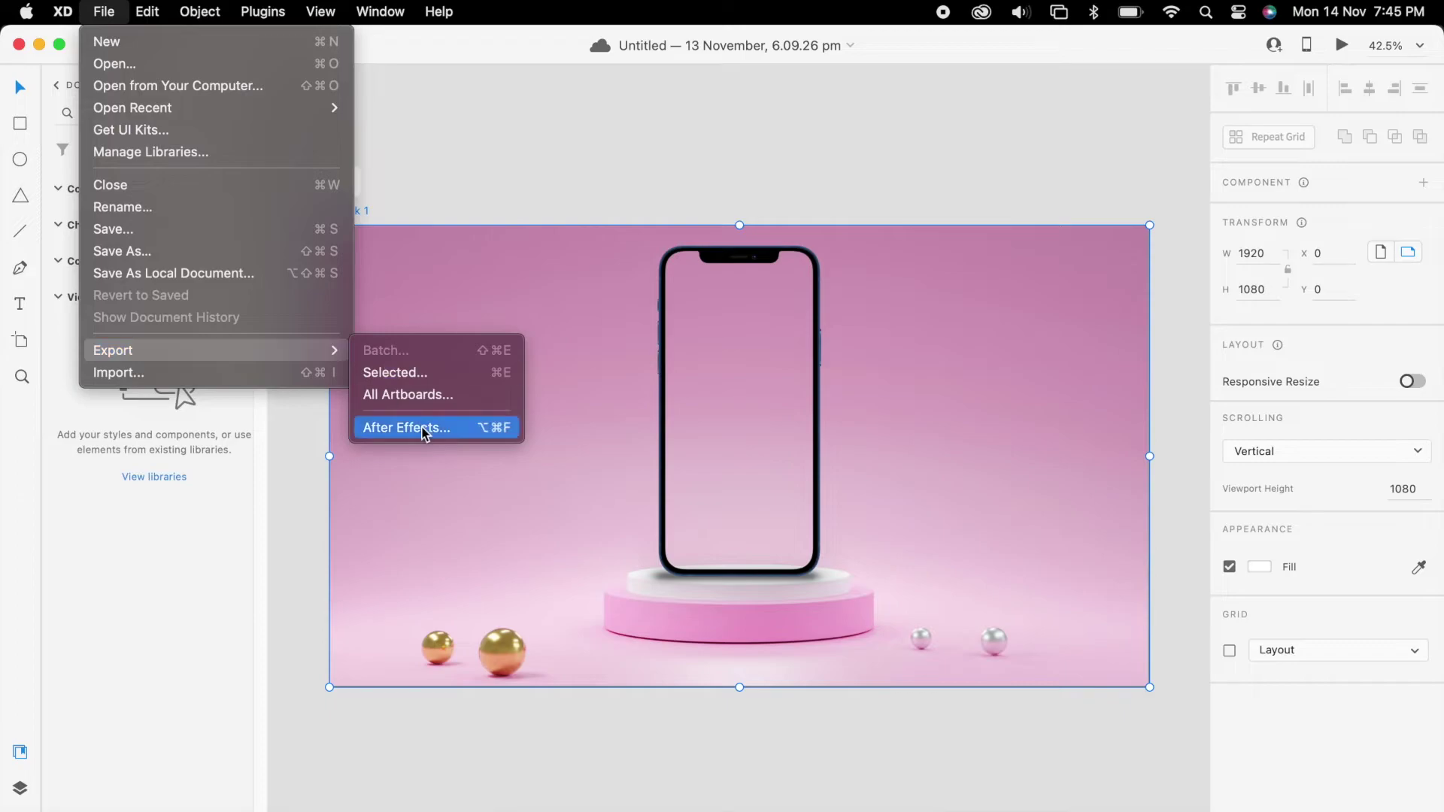
pyautogui.click(441, 429)
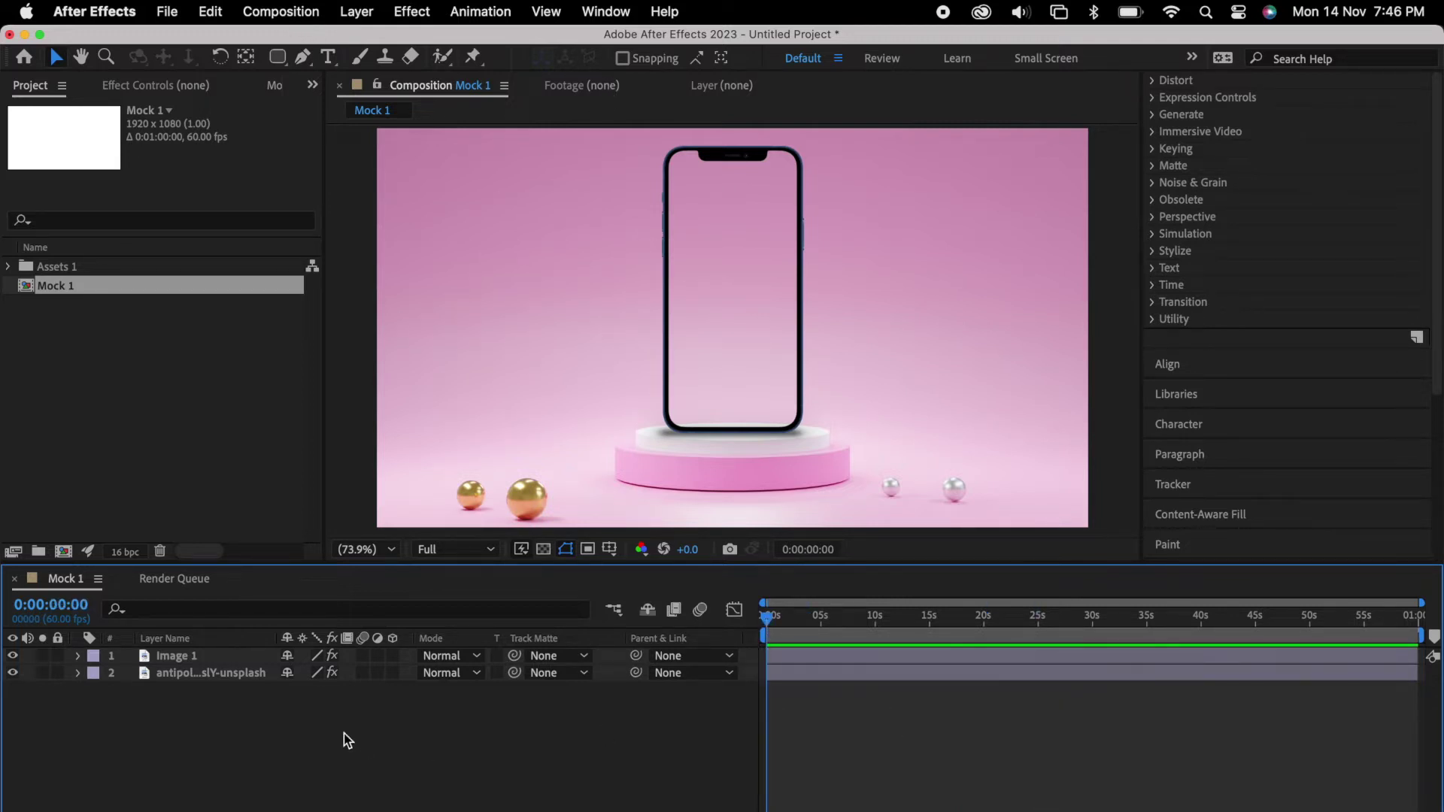
# Step: Rename the background layer to 'Bg' and the phone layer to 'Mobile1'
pyautogui.click(192, 672)
pyautogui.rightClick(193, 672)
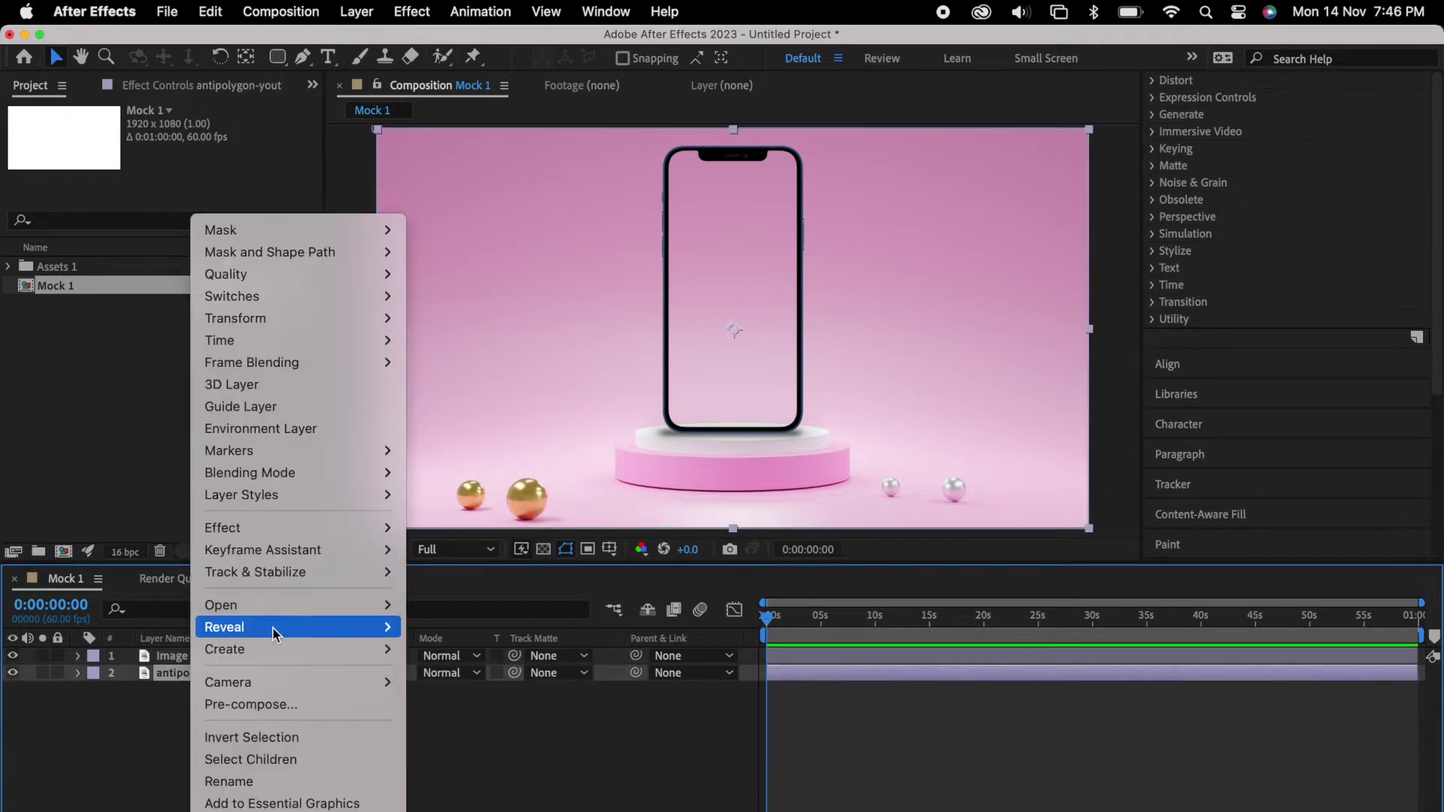
pyautogui.click(281, 784)
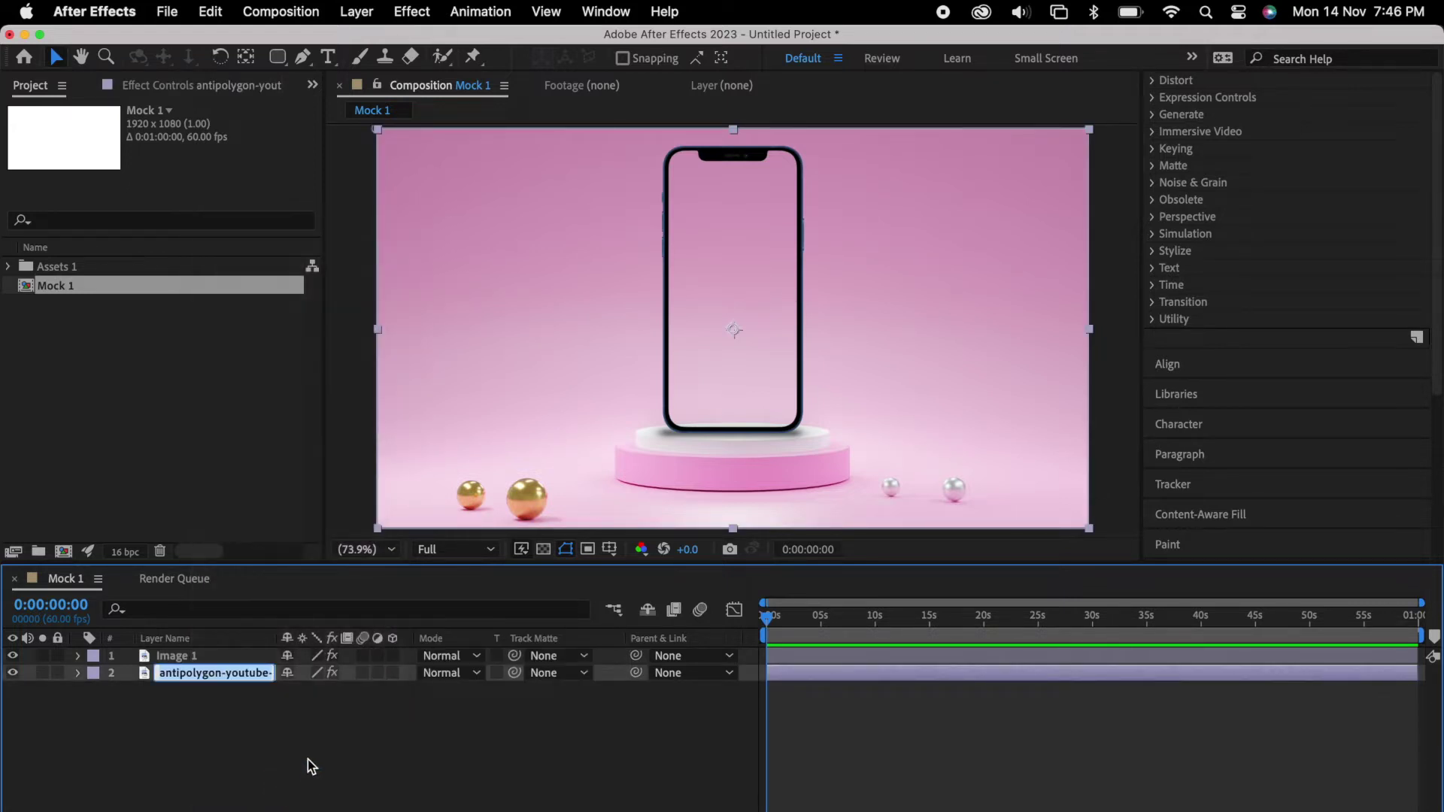
pyautogui.write('Bg')
pyautogui.press('Return')
pyautogui.doubleClick(188, 656)
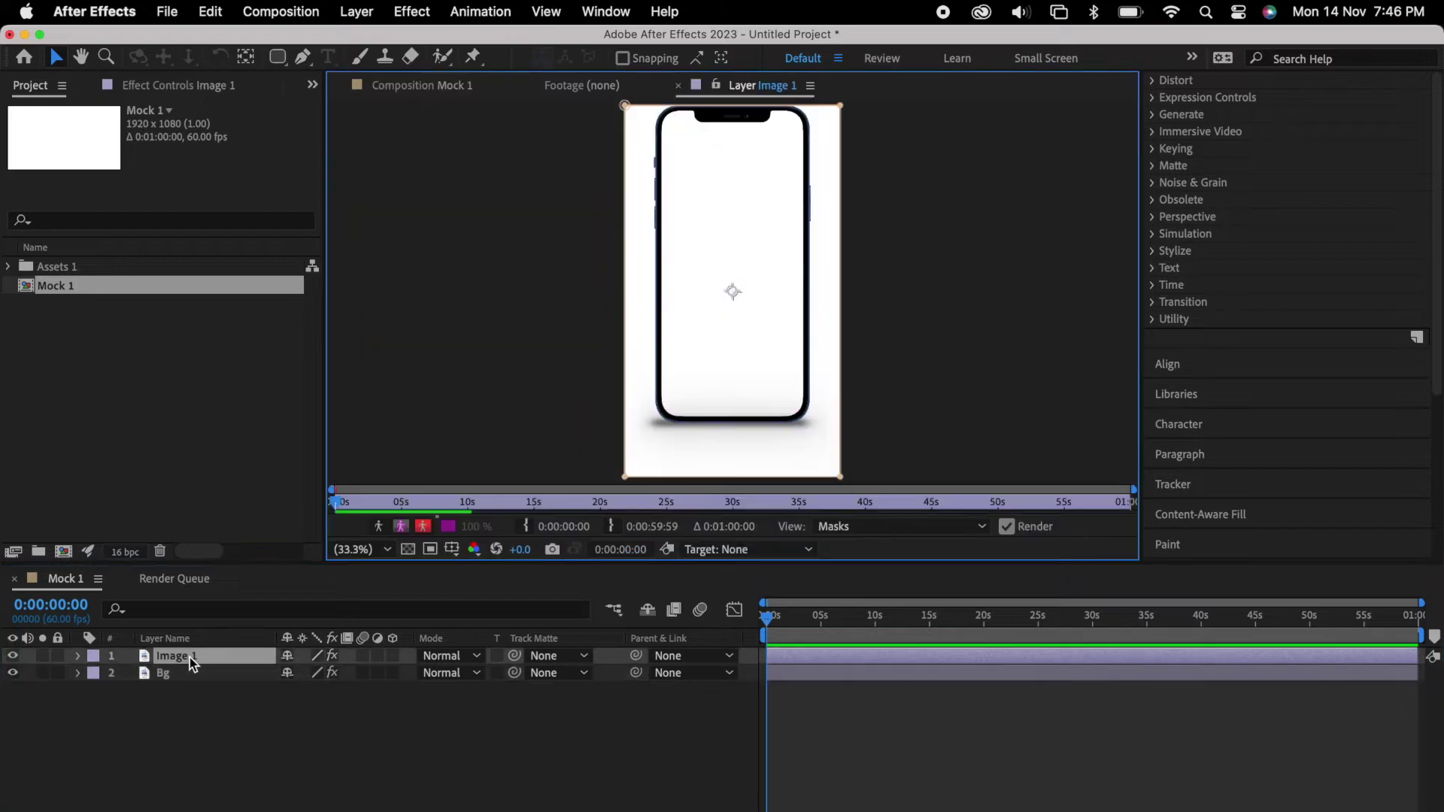
pyautogui.write('Mobile1')
pyautogui.press('Return')
pyautogui.click(410, 86)
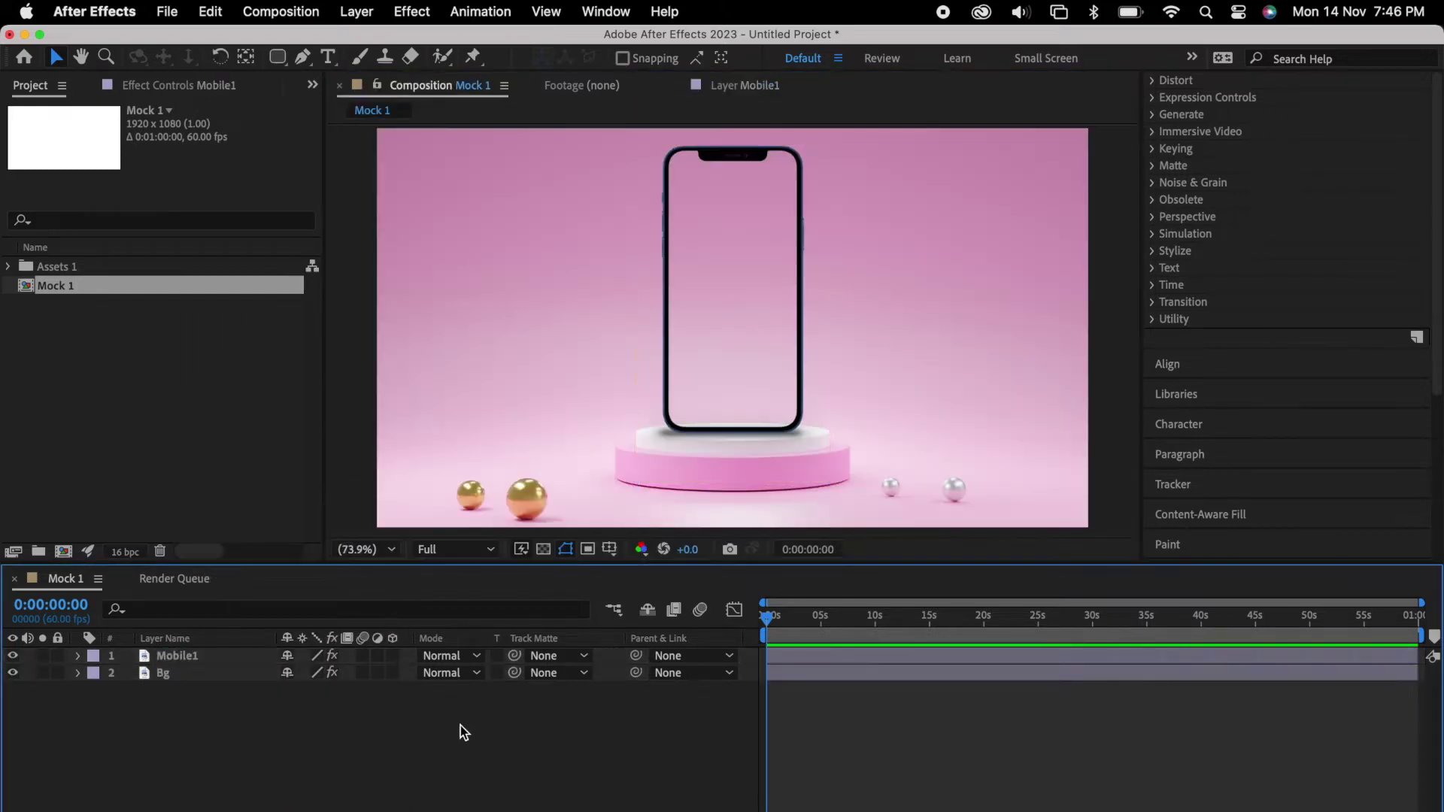
# Step: Import candy shop.mp4 and add it as a layer in the Mock 1 composition
pyautogui.press('super+Tab')
pyautogui.press('super+Tab')
pyautogui.moveTo(241, 136); pyautogui.dragTo(132, 364)
pyautogui.press('super+Tab')
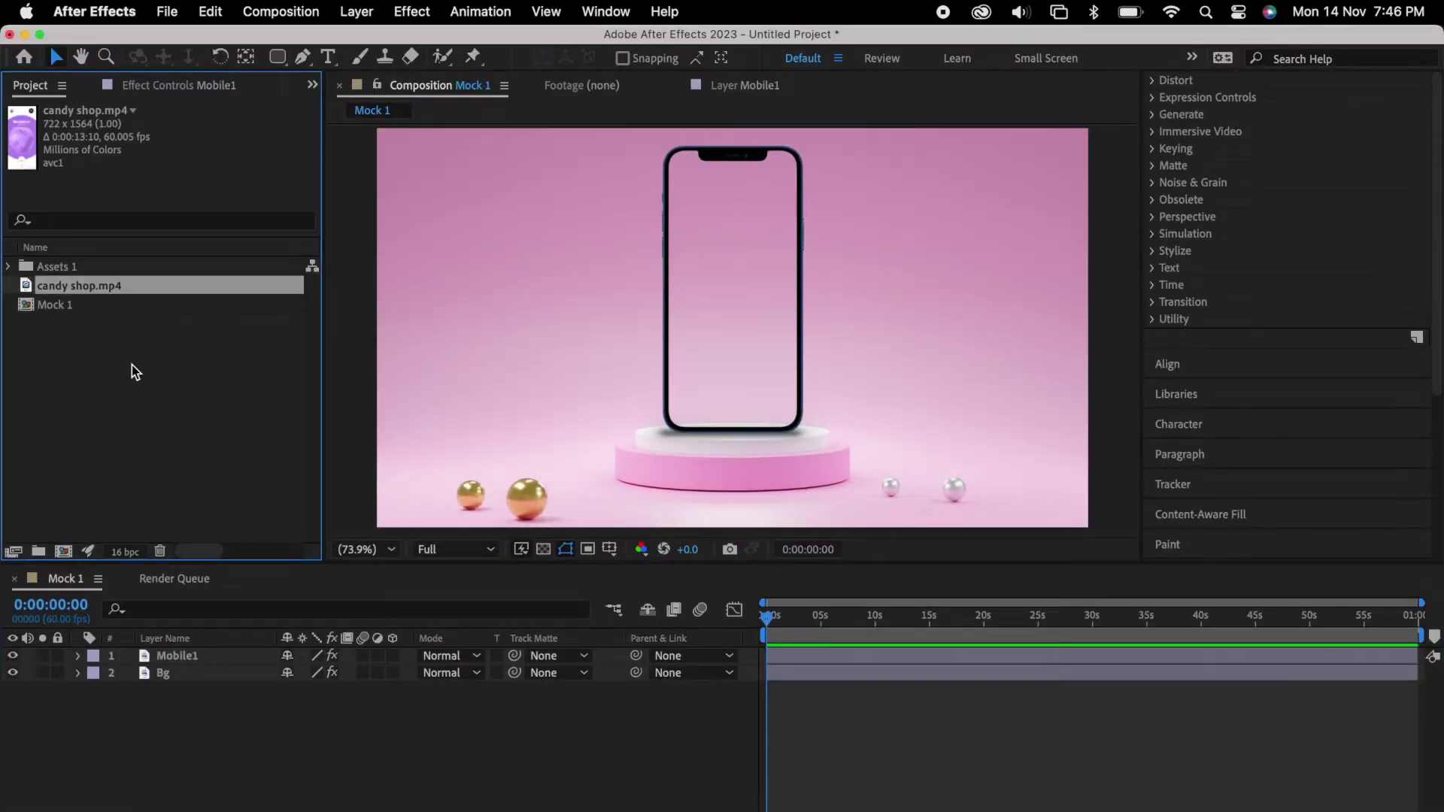
pyautogui.moveTo(127, 285); pyautogui.dragTo(174, 676)
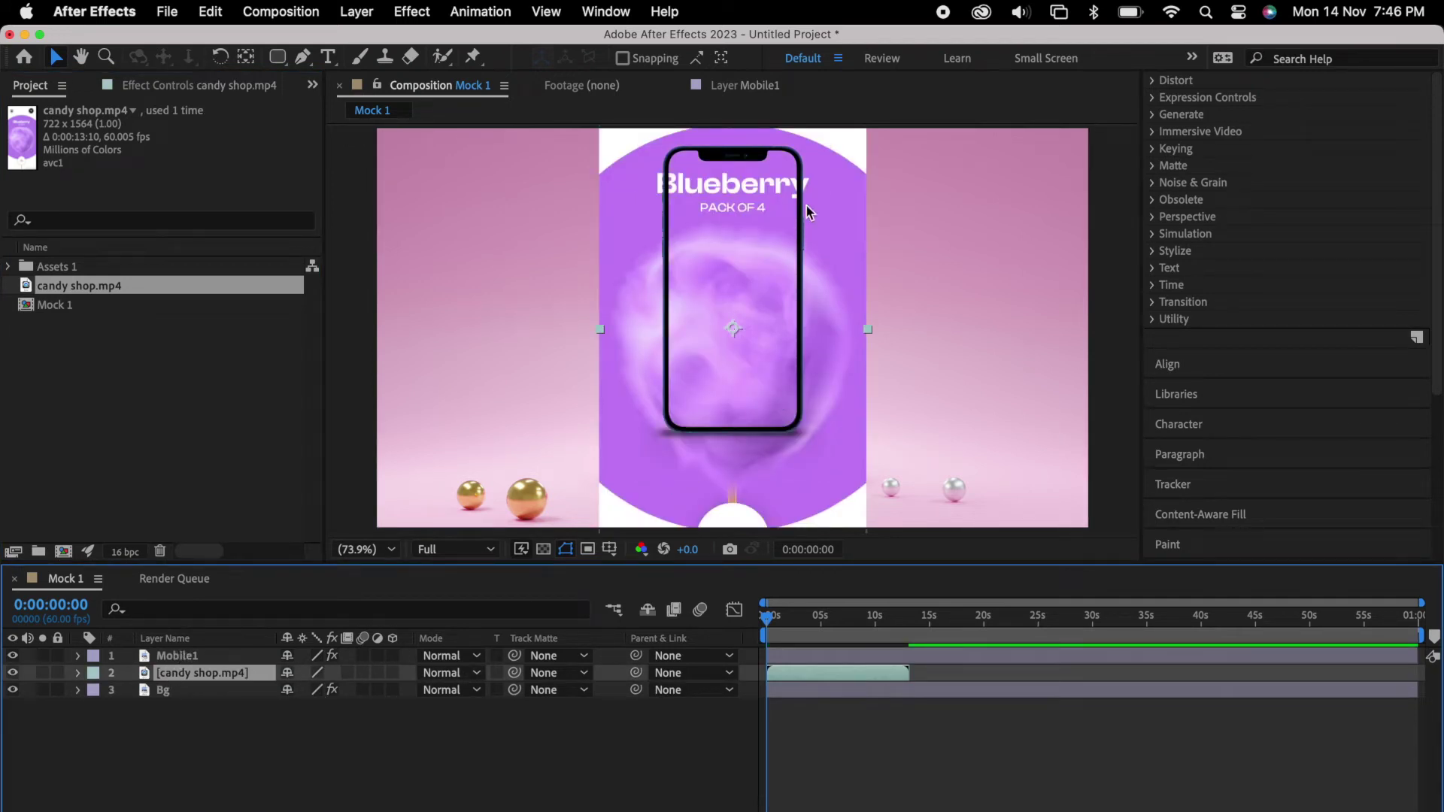
# Step: Fit candy shop.mp4 to comp height, scale it into the phone's screen, and preview it
pyautogui.rightClick(242, 676)
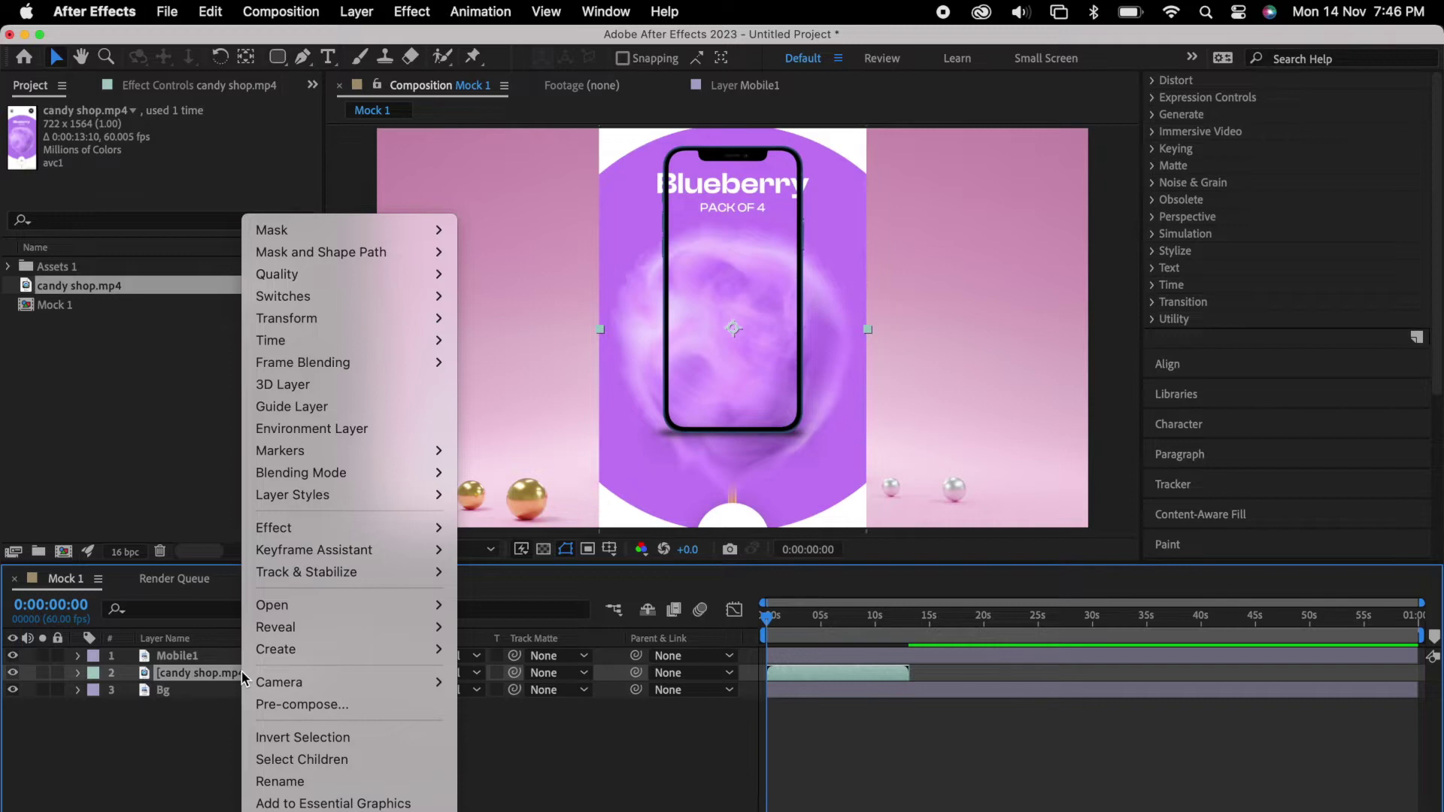
pyautogui.moveTo(396, 317)
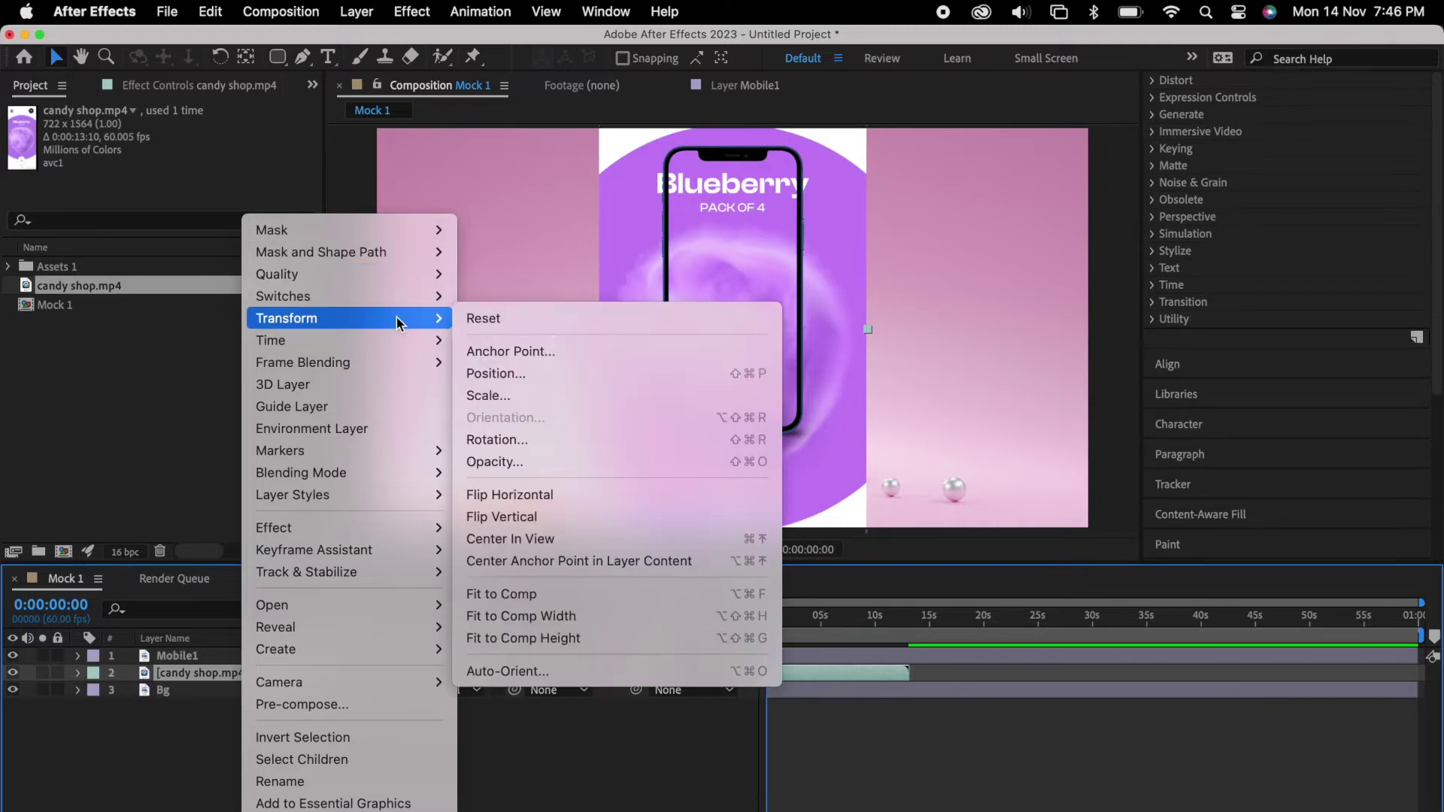
pyautogui.click(597, 637)
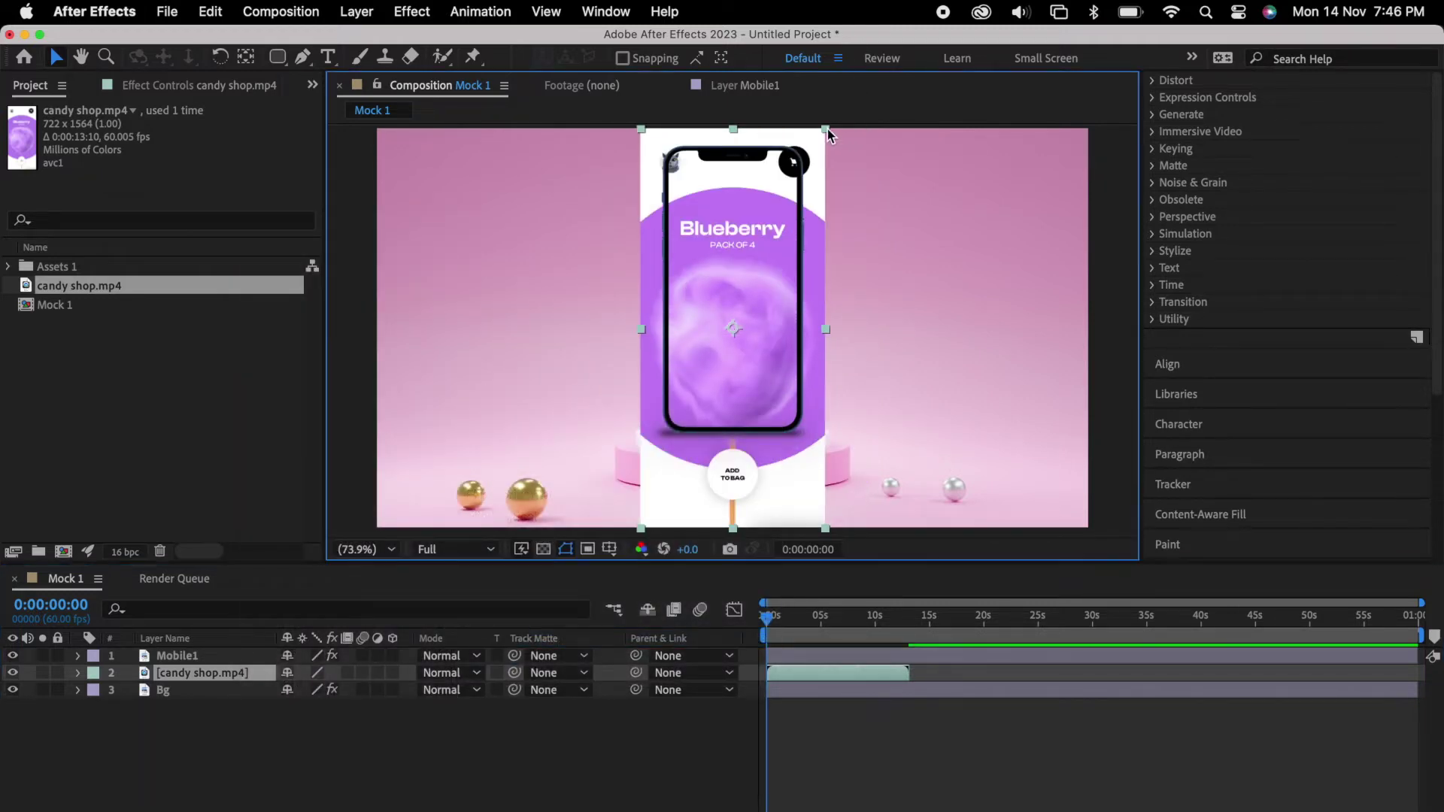
pyautogui.moveTo(827, 129); pyautogui.dragTo(799, 199)
pyautogui.hotkey('shift', 'Up')
pyautogui.hotkey('shift', 'Up')
pyautogui.hotkey('shift', 'Up')
pyautogui.hotkey('shift', 'Up')
pyautogui.hotkey('shift', 'Up')
pyautogui.hotkey('shift', 'Up')
pyautogui.hotkey('shift', 'Up')
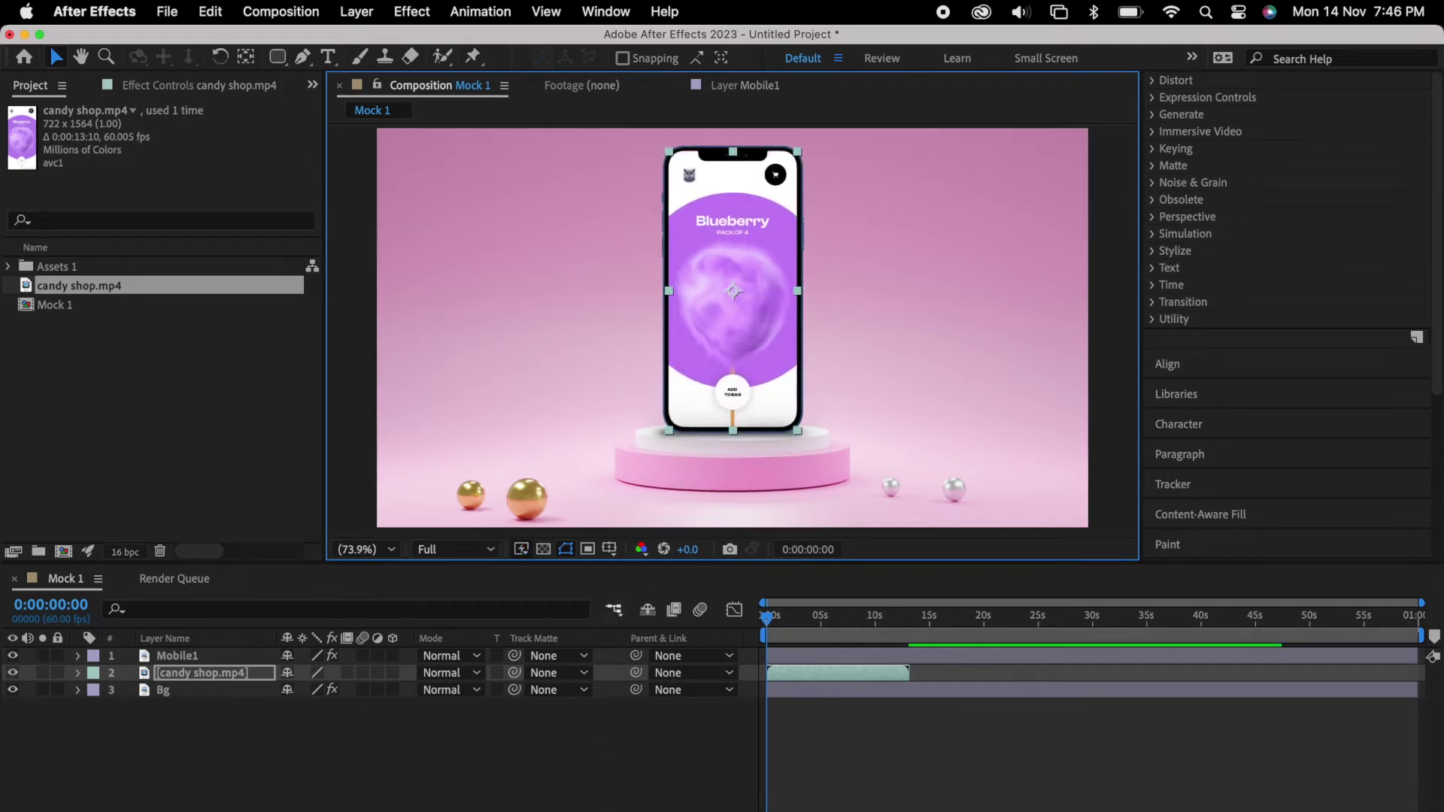
pyautogui.click(621, 751)
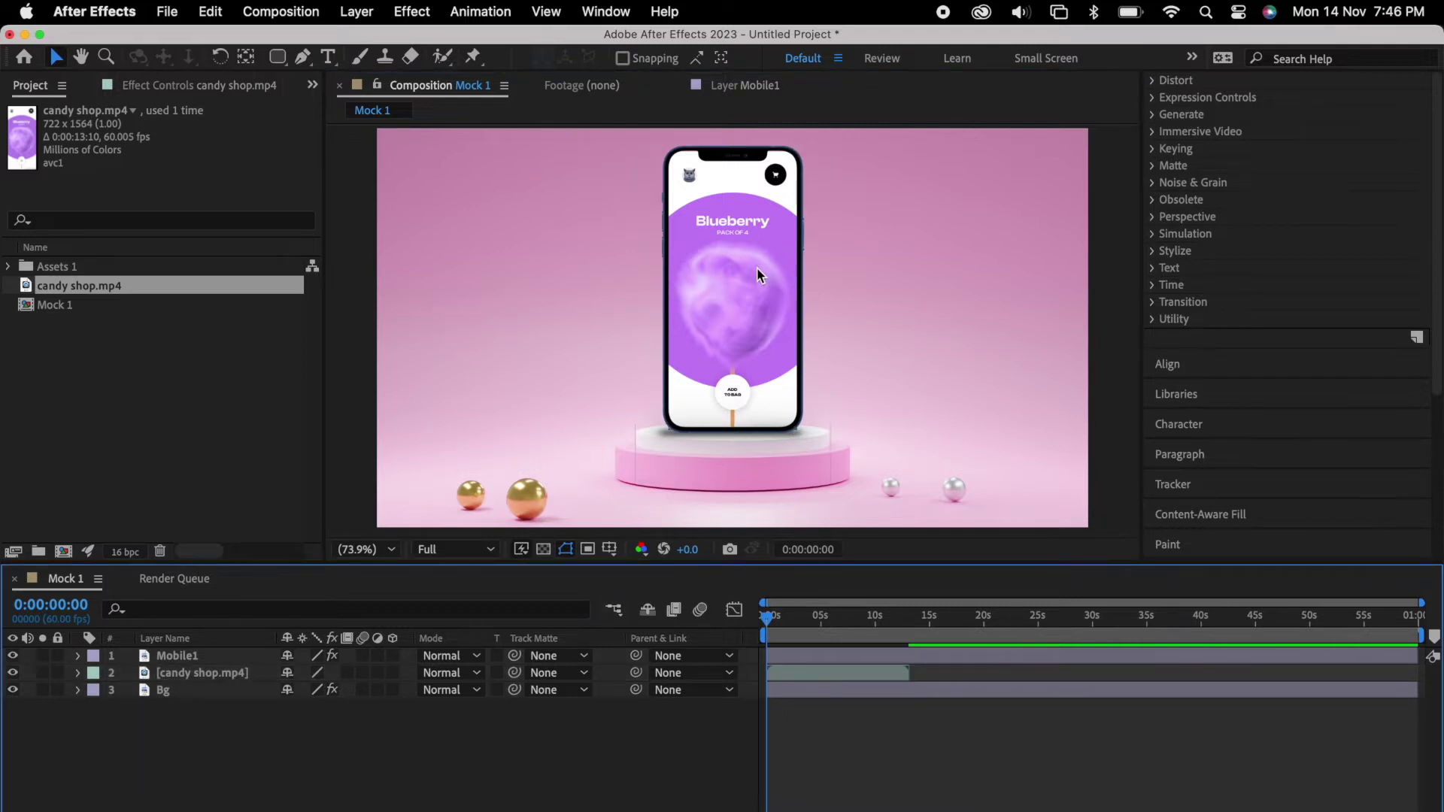
pyautogui.moveTo(766, 618); pyautogui.dragTo(1070, 636)
pyautogui.press('=')
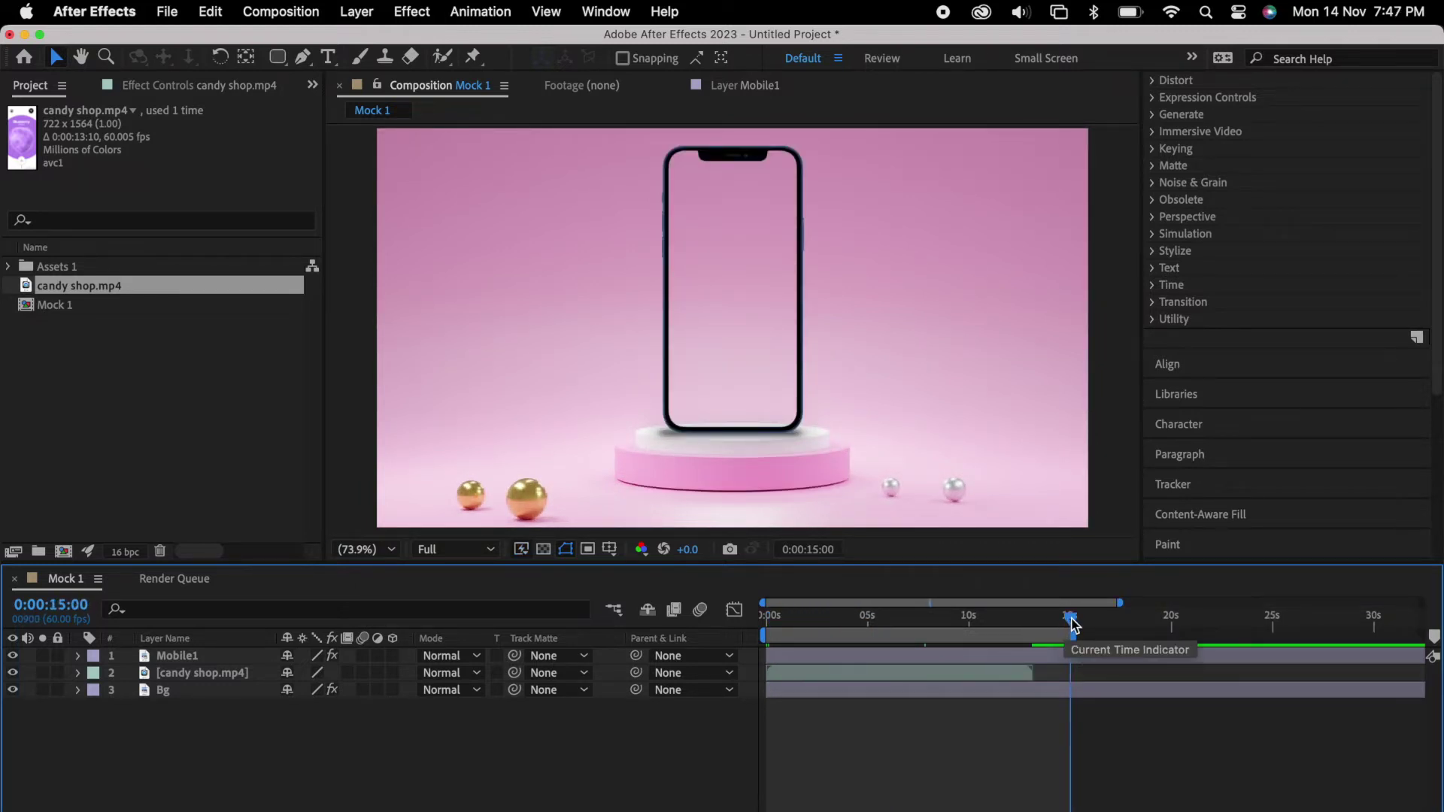
# Step: Set the work-area end at 0:00:13:05 and add the composition to the Render Queue
pyautogui.moveTo(1071, 628); pyautogui.dragTo(1030, 634)
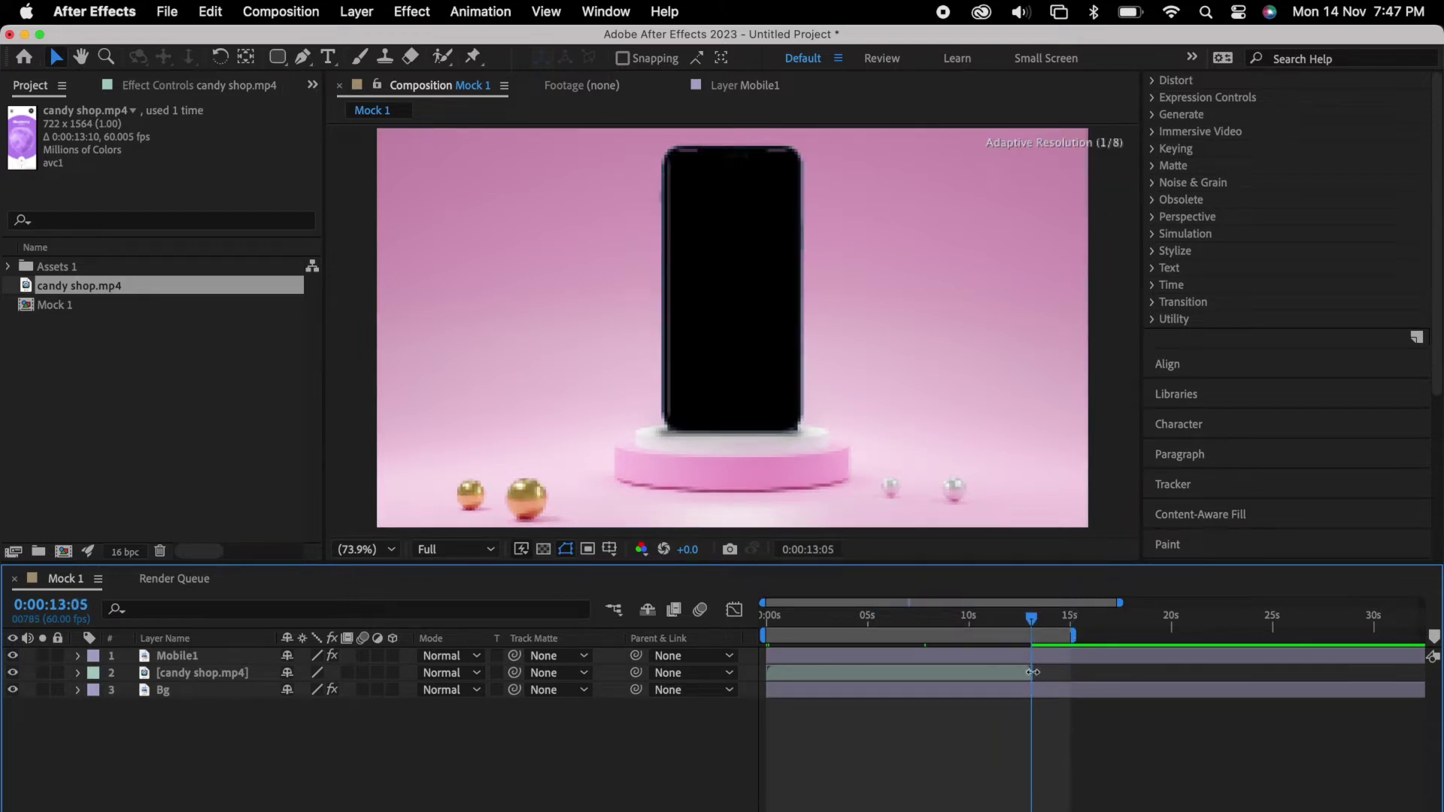
pyautogui.press('n')
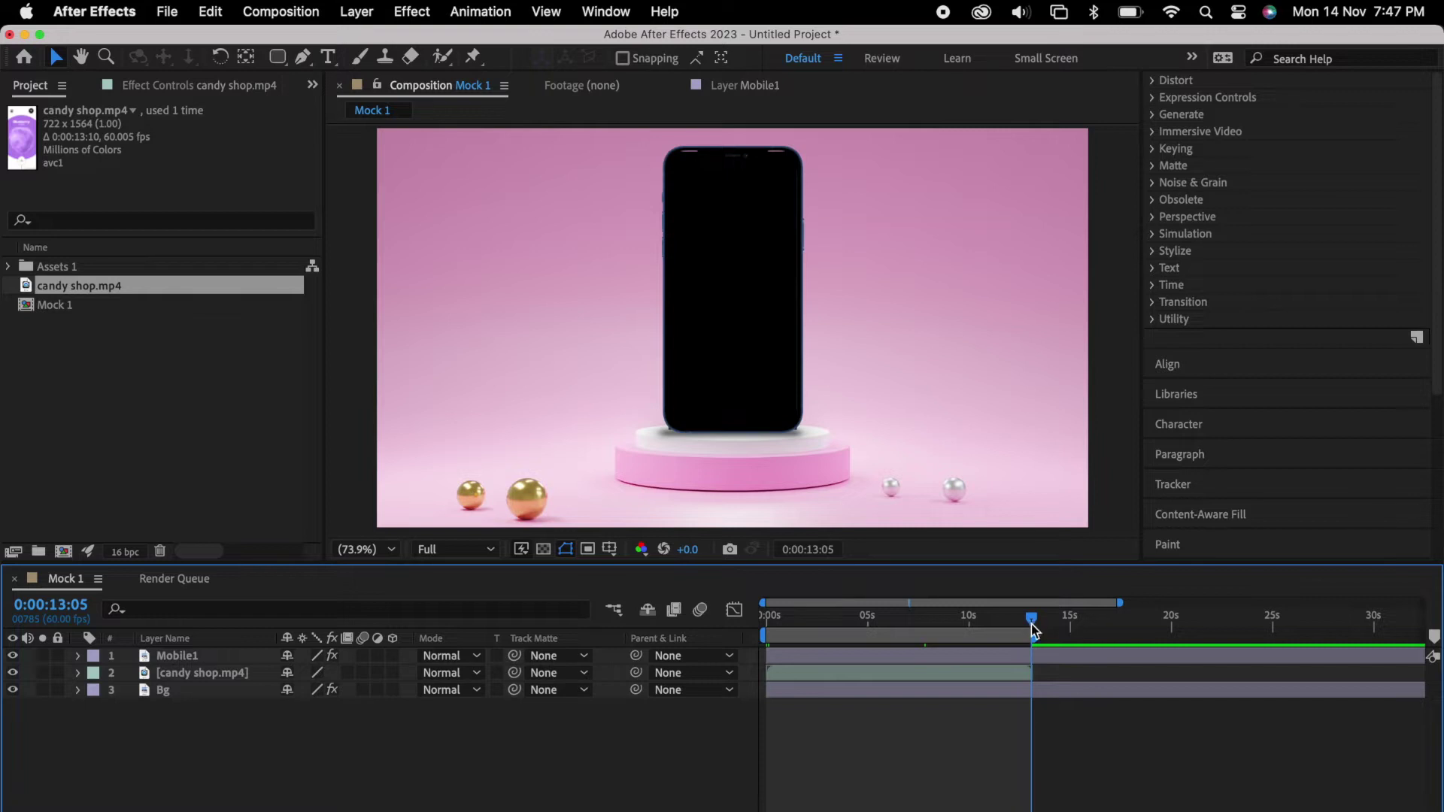
pyautogui.press('space')
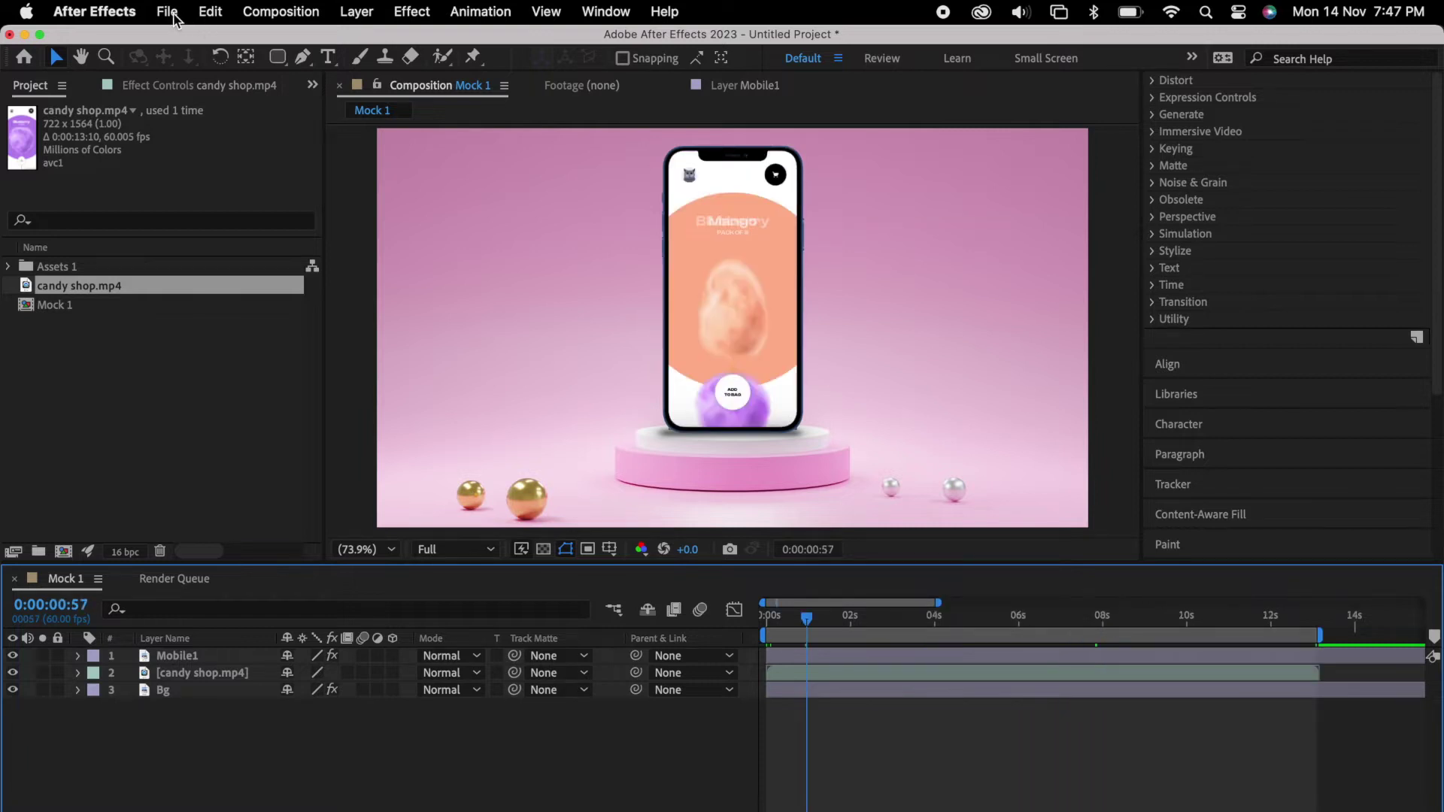
pyautogui.click(168, 12)
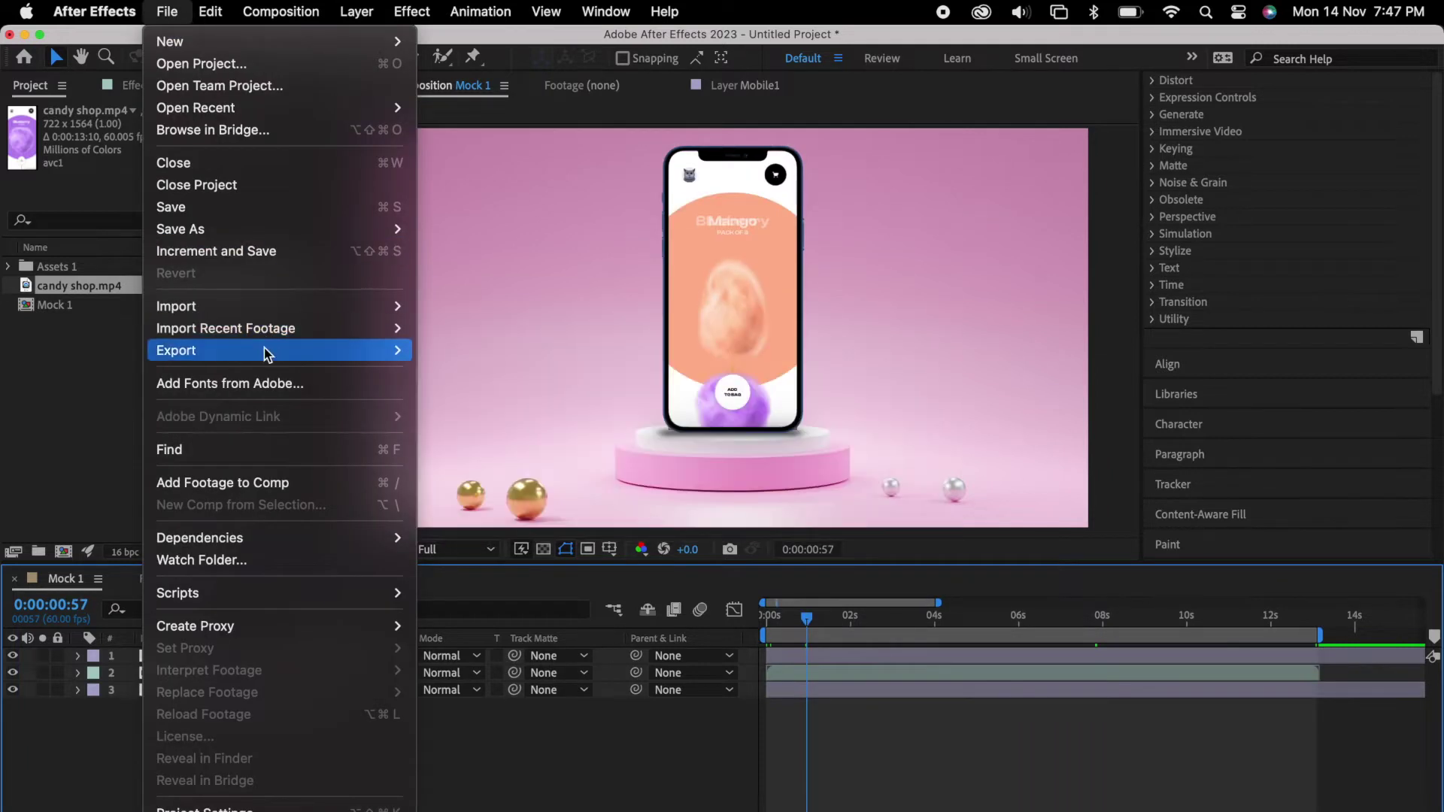
pyautogui.moveTo(271, 350)
pyautogui.click(587, 382)
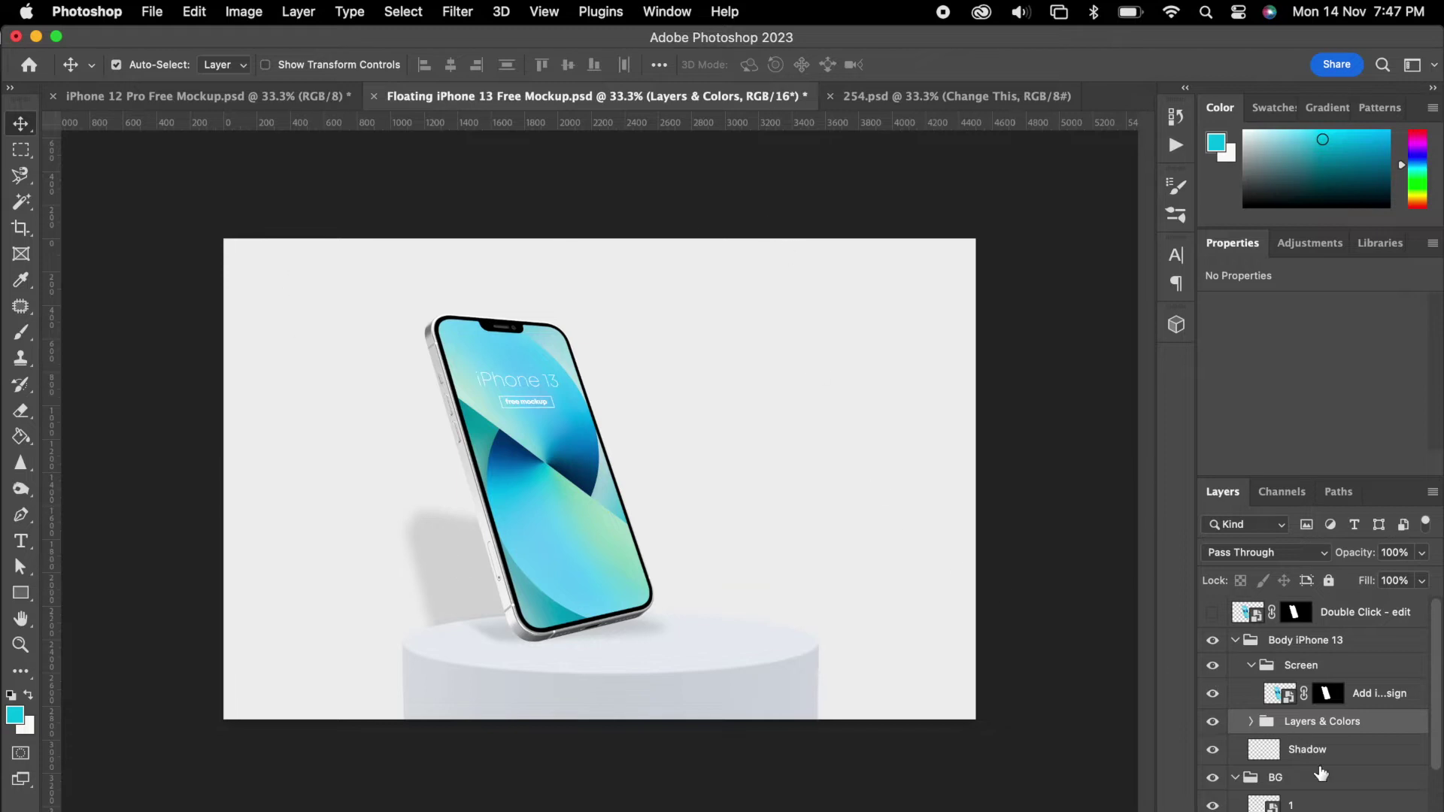
# Step: Hide the iPhone 13 mockup's BG Color layer and expand the Layers & Colors group
pyautogui.scroll(-2, 1318, 765)
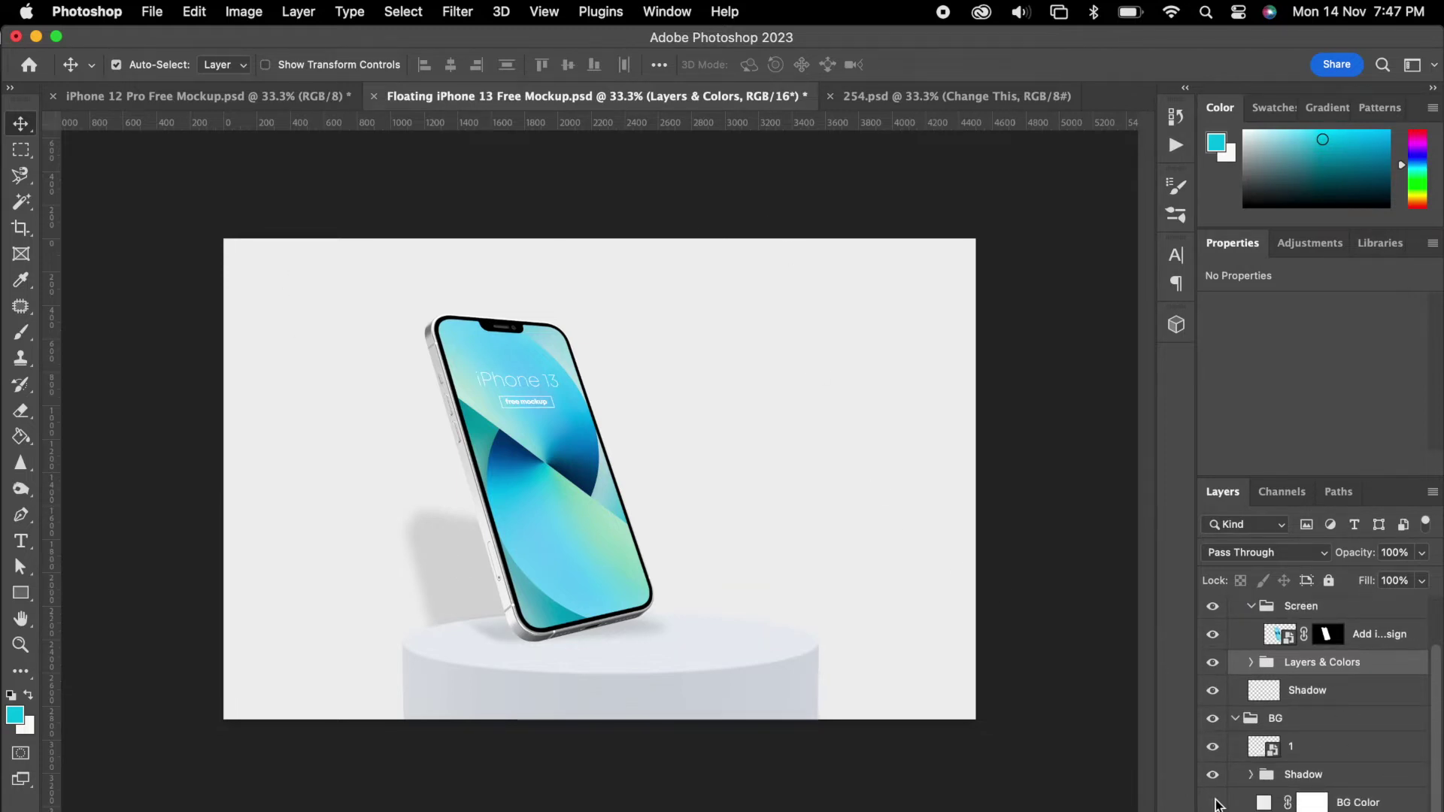
pyautogui.click(1212, 802)
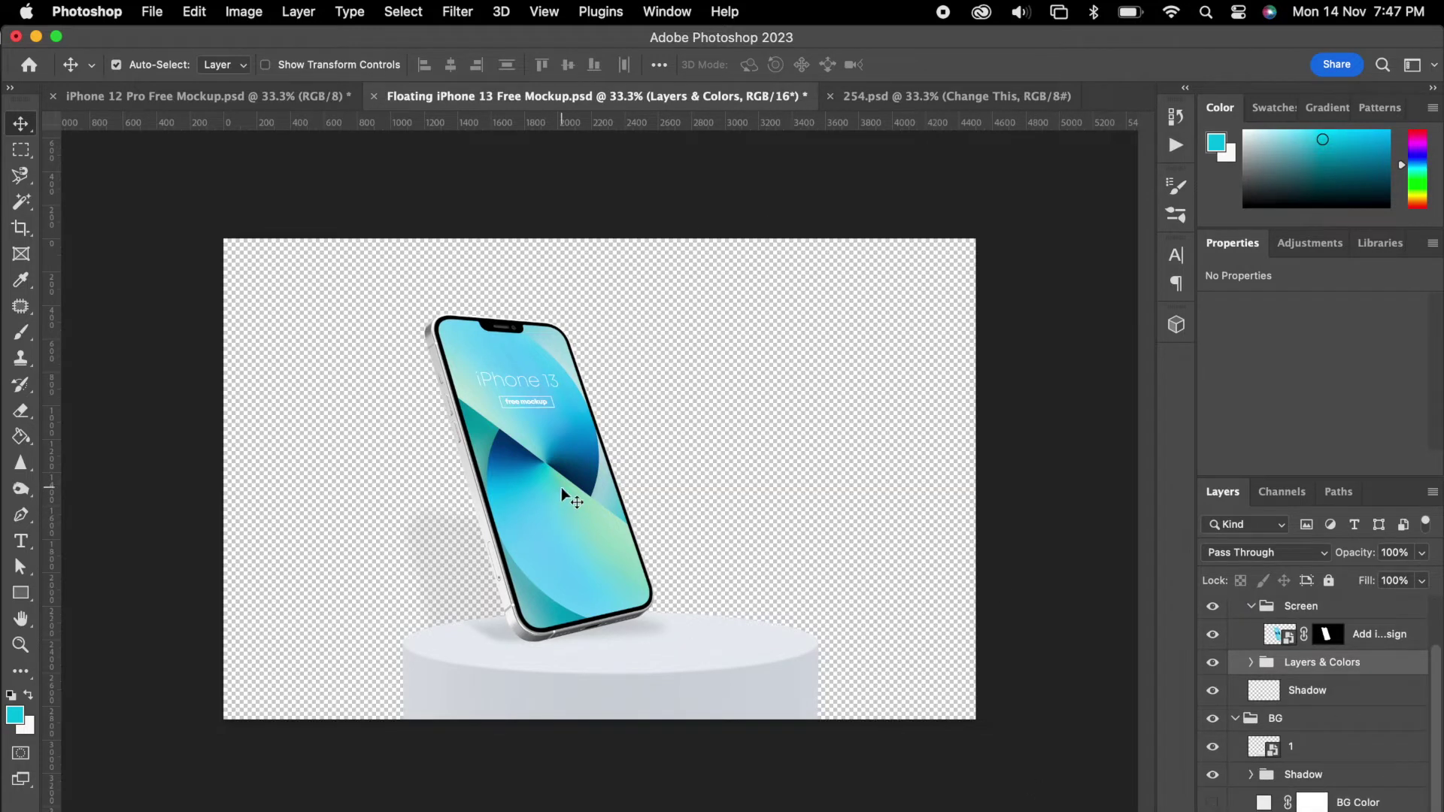
pyautogui.moveTo(535, 570); pyautogui.dragTo(589, 565)
pyautogui.press('super+z')
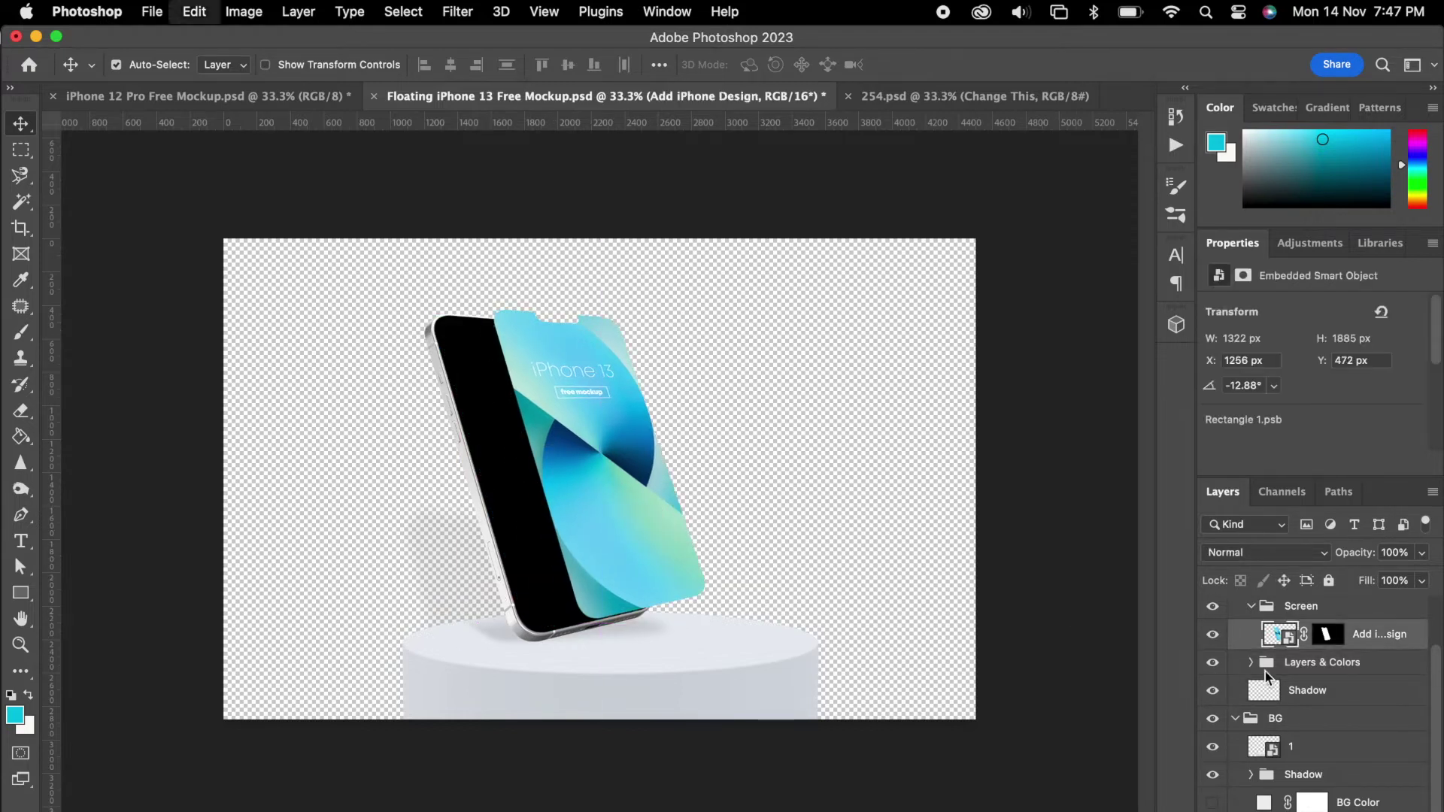
pyautogui.click(1212, 661)
pyautogui.click(1211, 661)
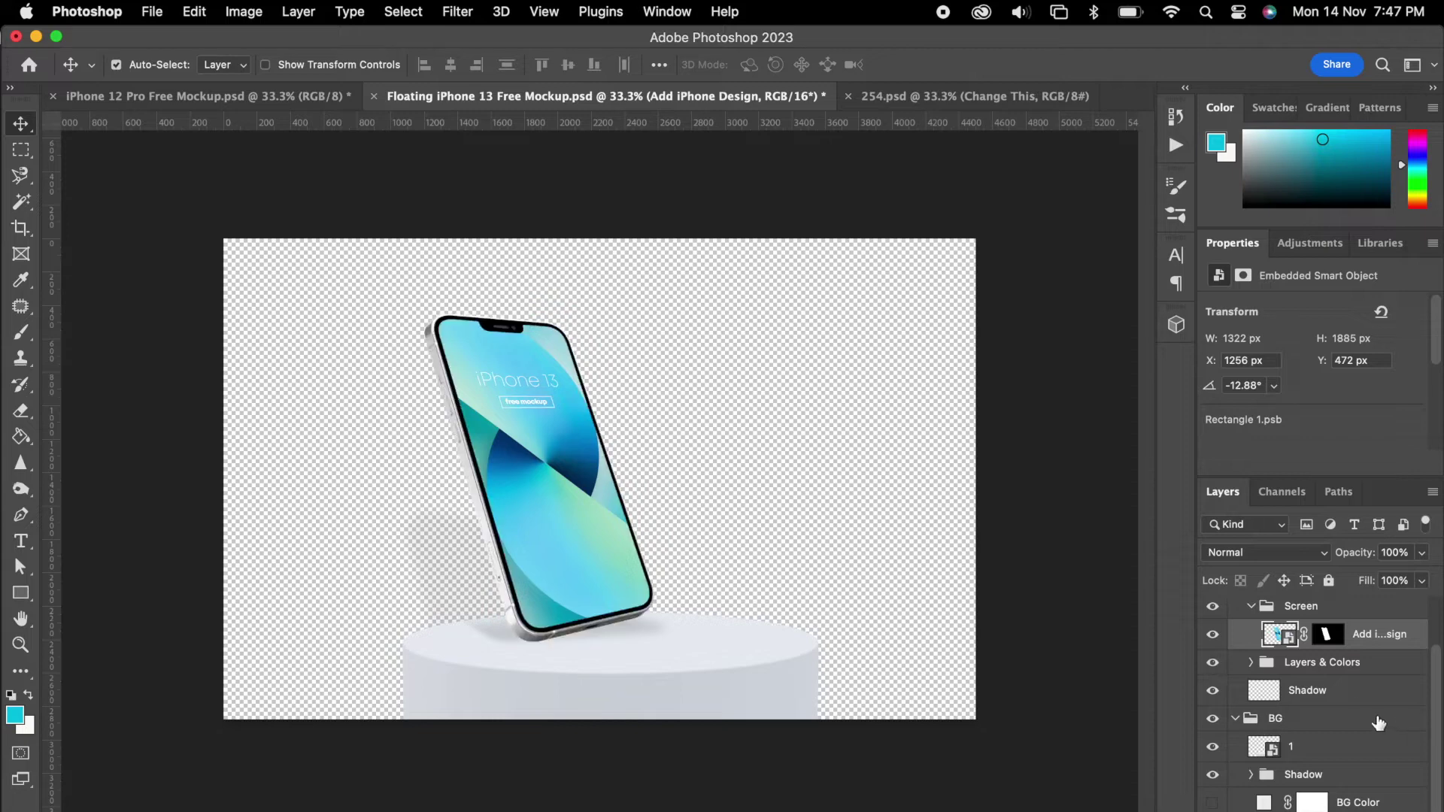
pyautogui.click(1250, 663)
# Step: Convert the Layers & Colors group to a smart object, then rasterize it
pyautogui.click(1312, 666)
pyautogui.rightClick(1313, 666)
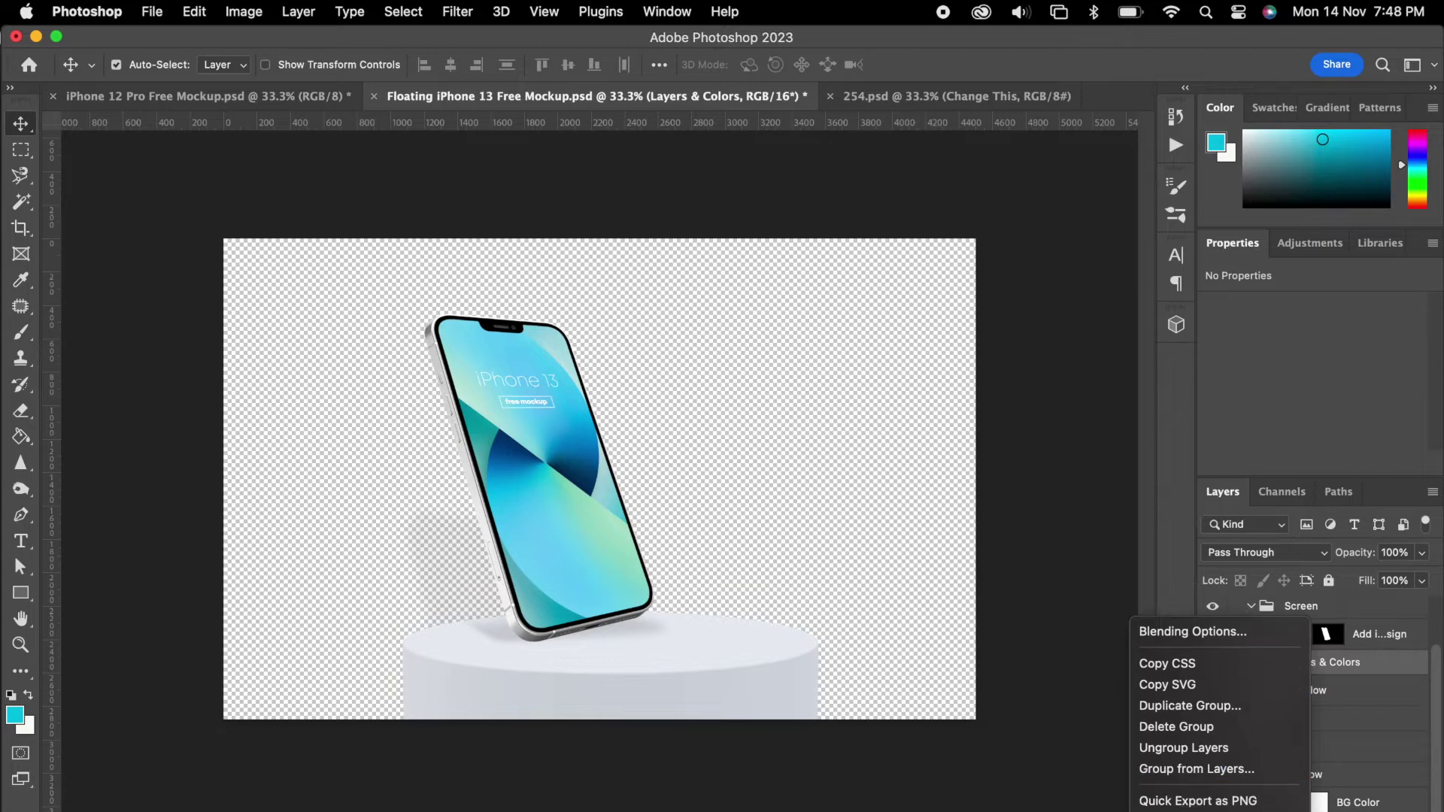
pyautogui.scroll(-10, 1212, 791)
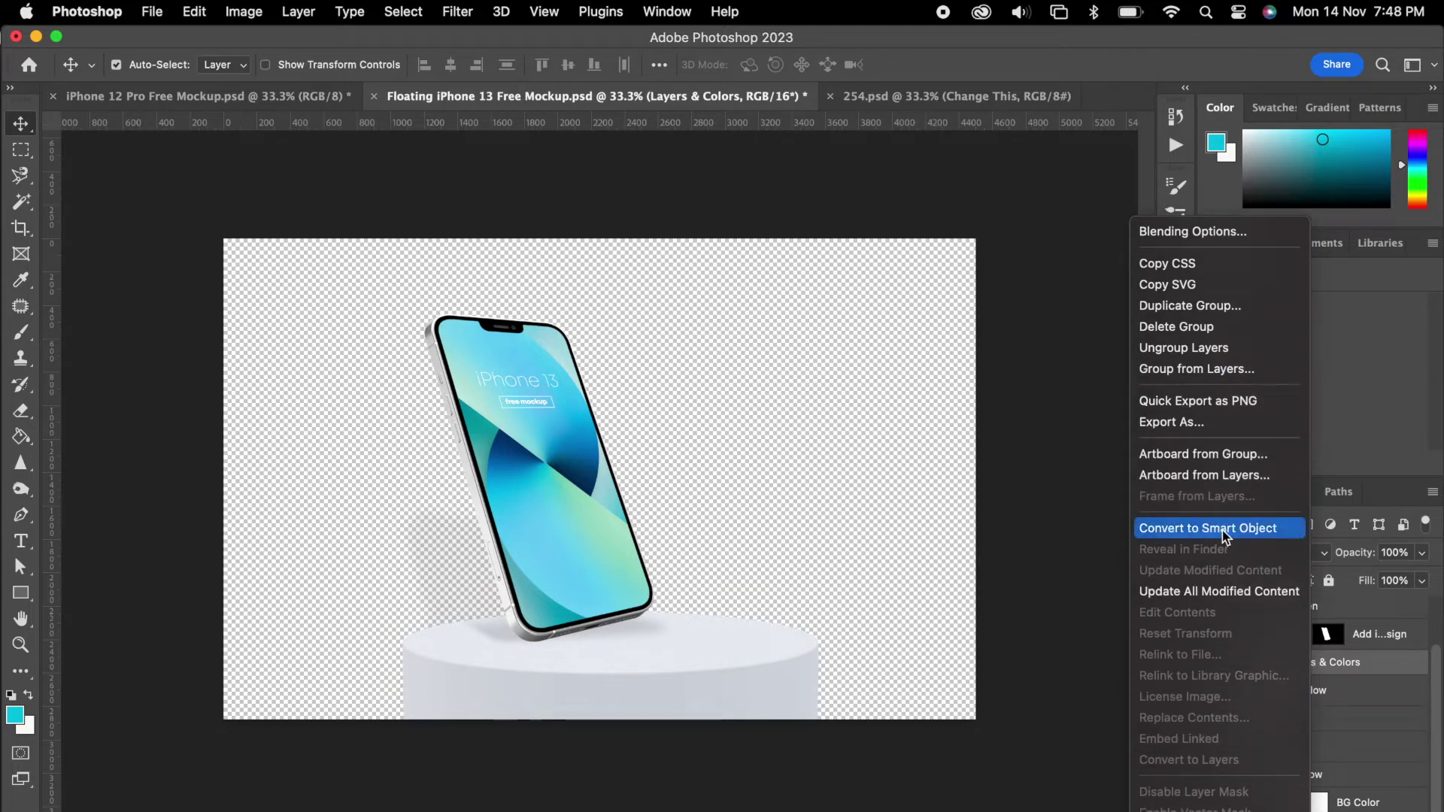
pyautogui.click(1216, 530)
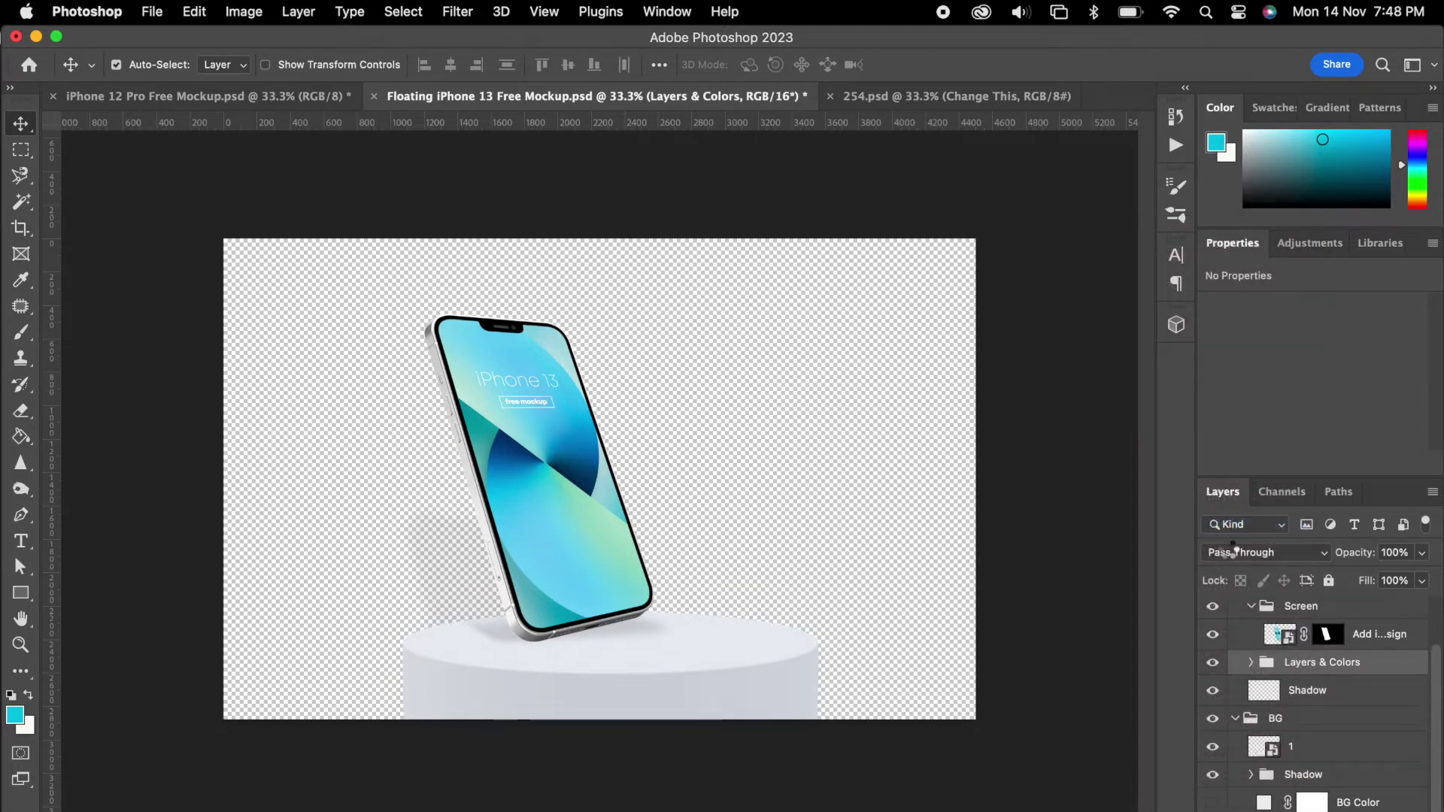
pyautogui.rightClick(1328, 659)
pyautogui.scroll(-5, 1279, 752)
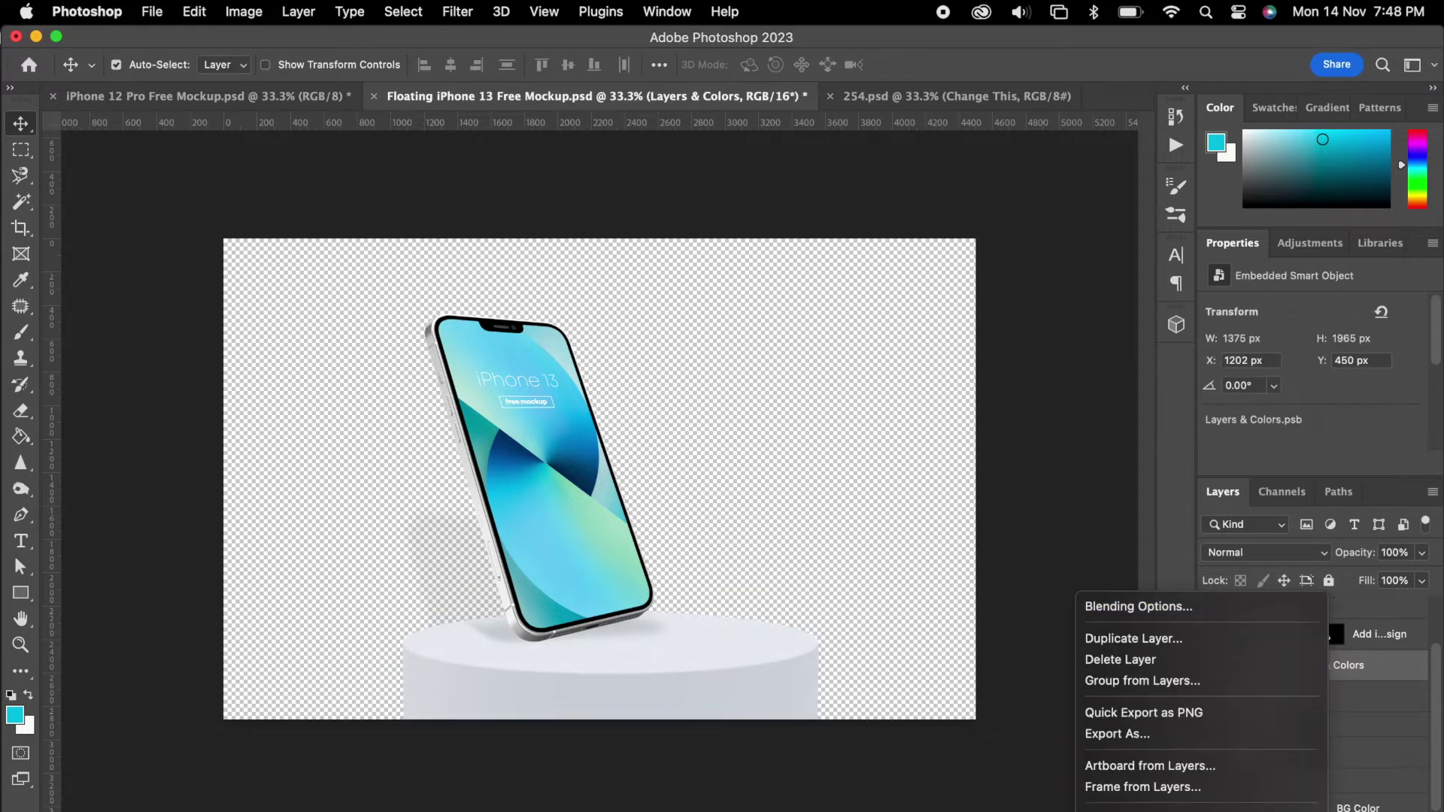
pyautogui.scroll(-3, 1113, 782)
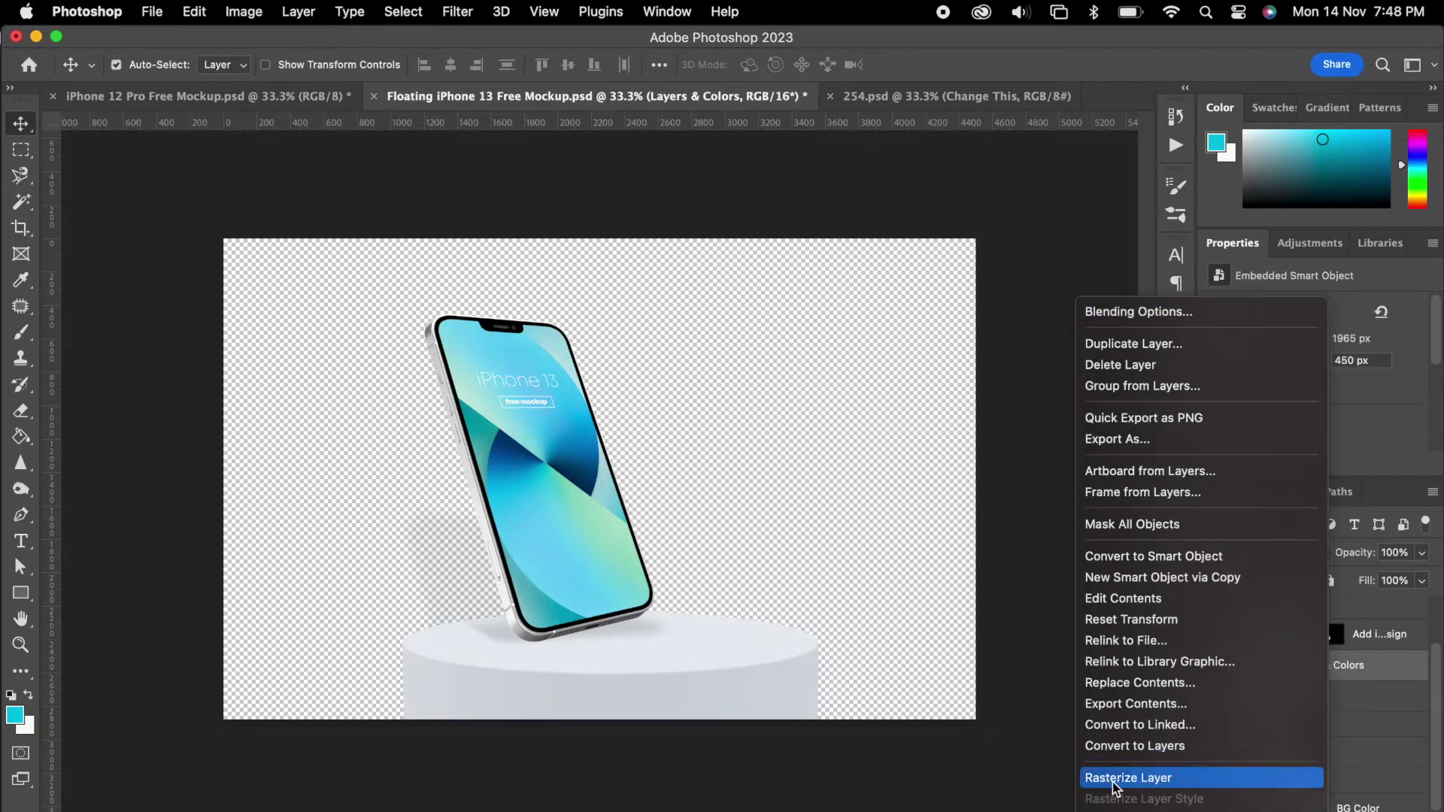
pyautogui.scroll(-6, 1151, 787)
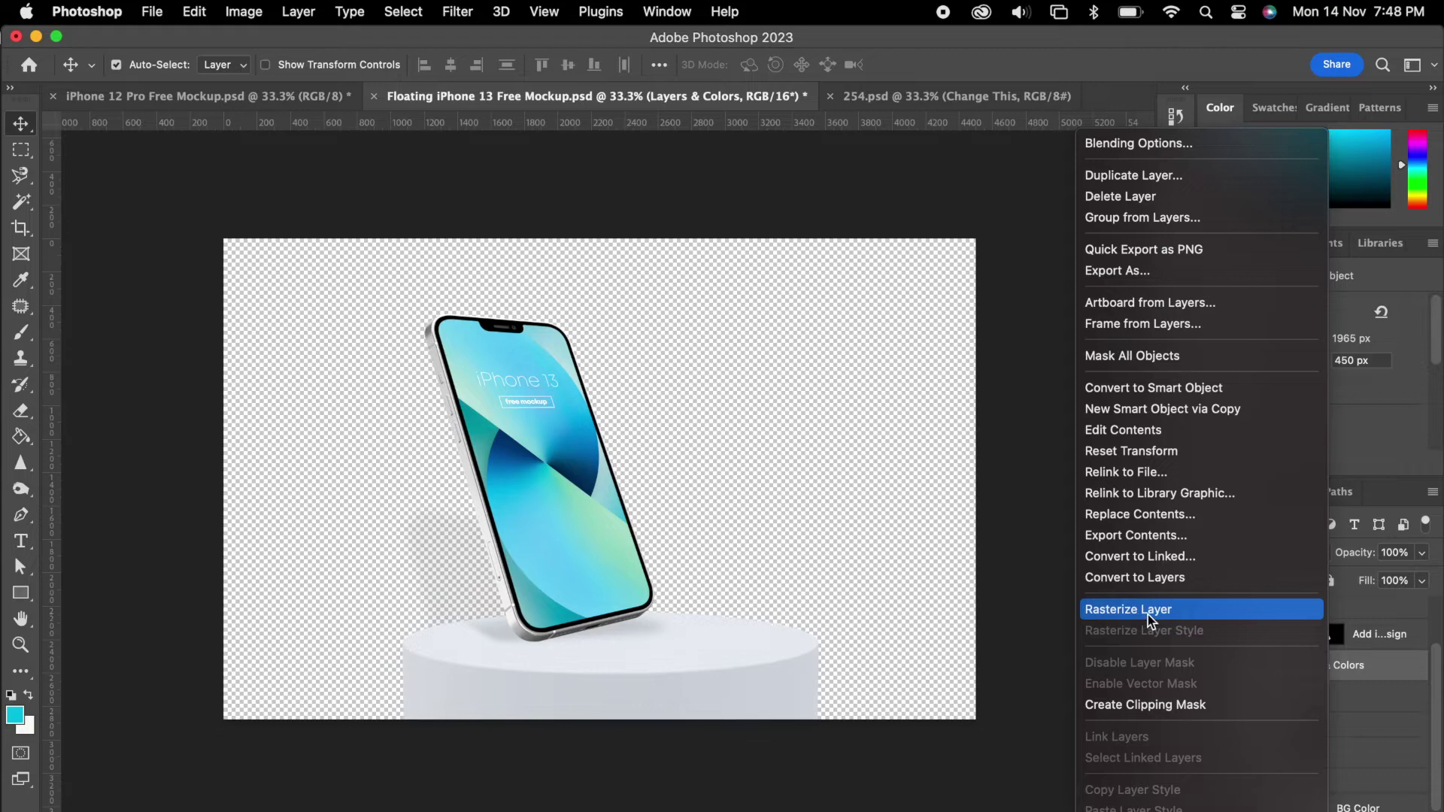
pyautogui.click(1147, 615)
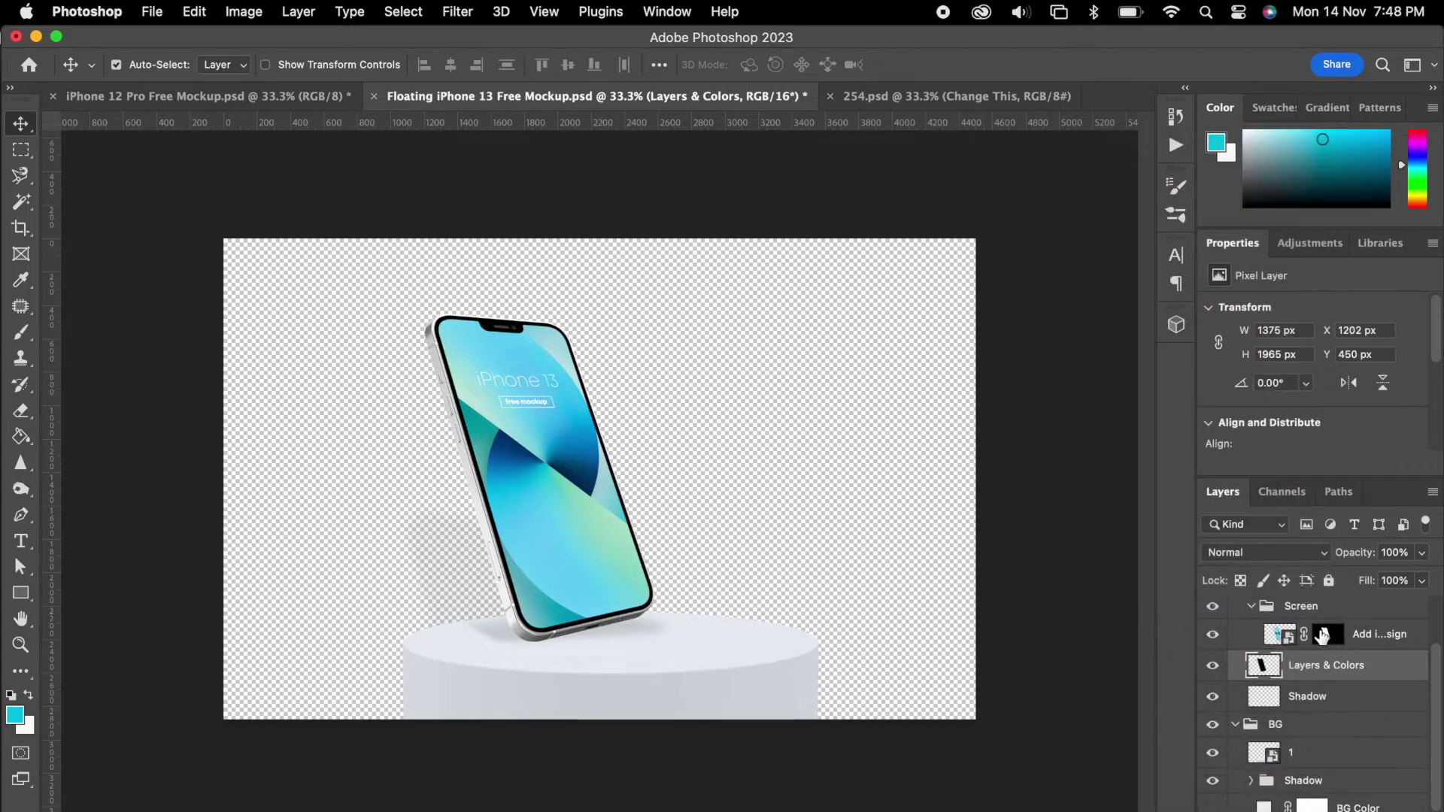
# Step: Delete the screen area from Layers & Colors using the screen mask, and hide the screen design
pyautogui.click(1324, 634)
pyautogui.keyDown('super'); pyautogui.click(1324, 636); pyautogui.keyUp('super')
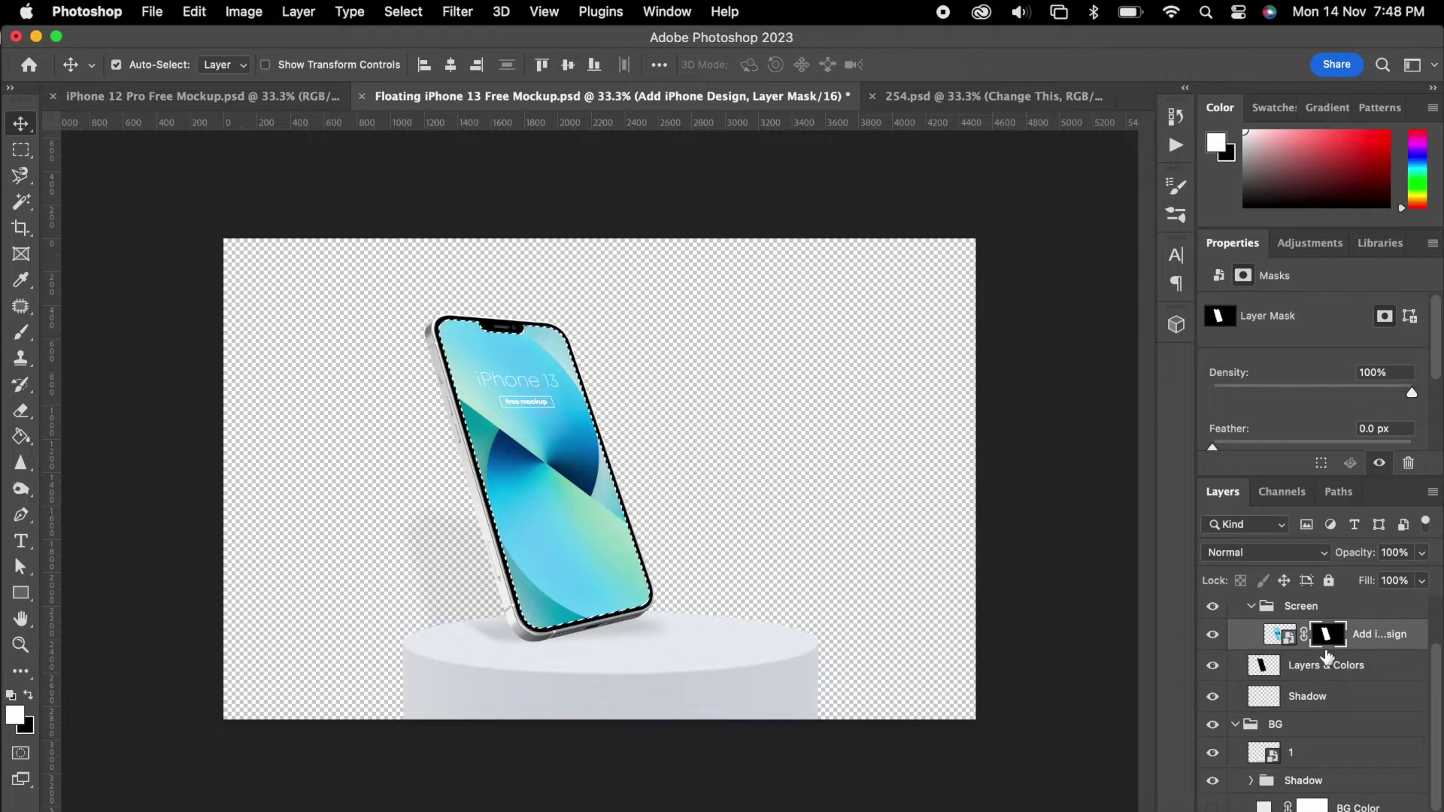
pyautogui.click(1327, 666)
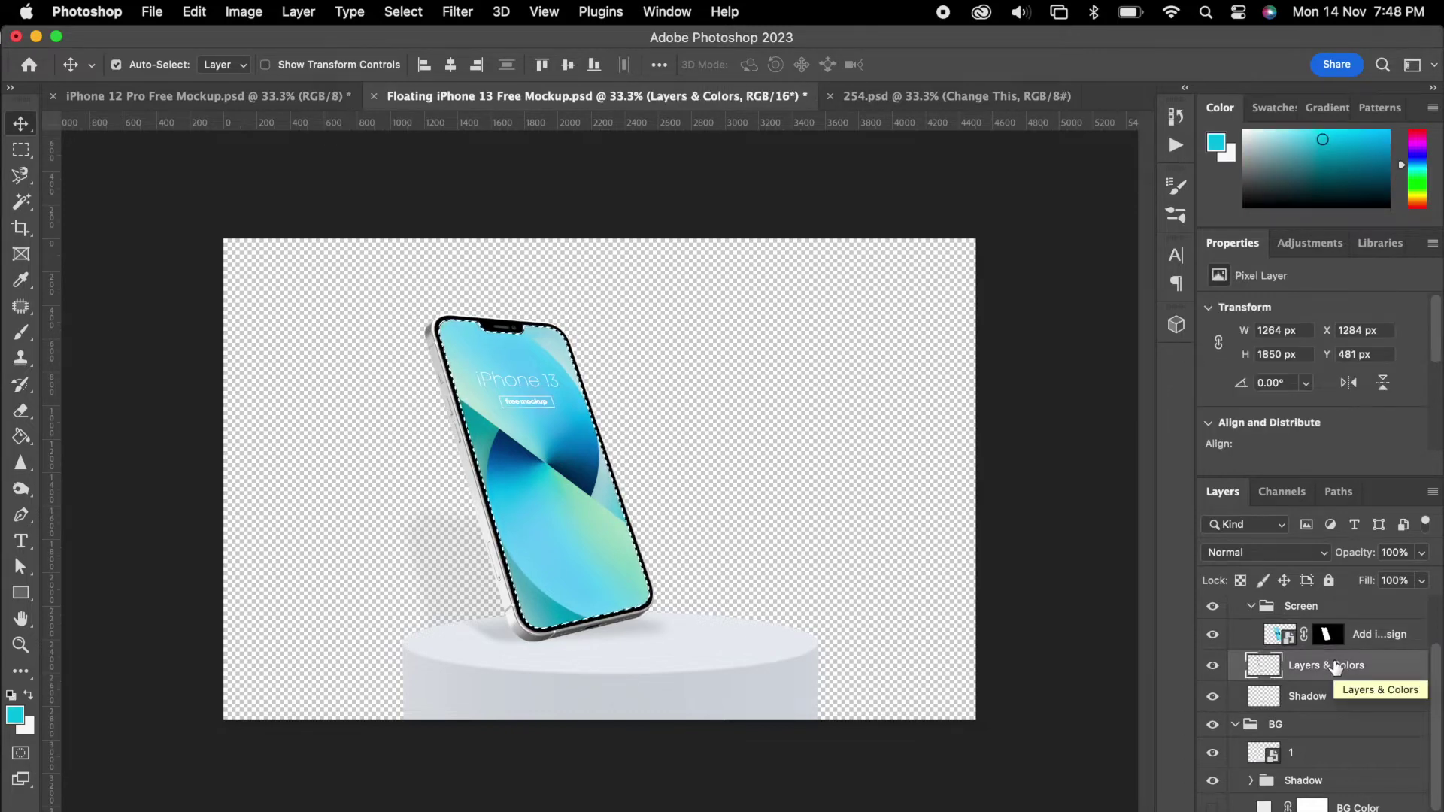
pyautogui.press('super+d')
pyautogui.click(1212, 636)
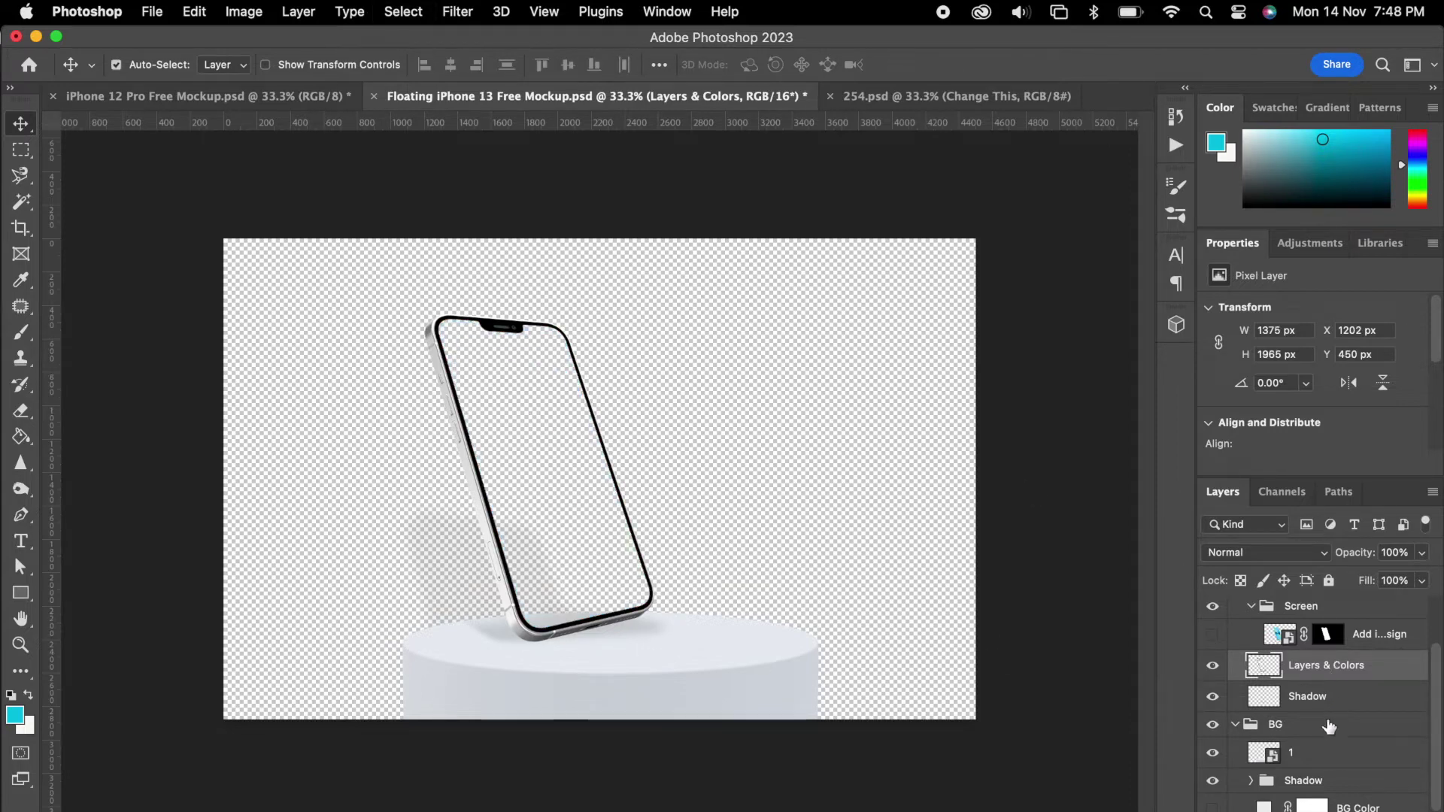
# Step: Collapse the BG group and convert it into a single smart object
pyautogui.scroll(-1, 1328, 752)
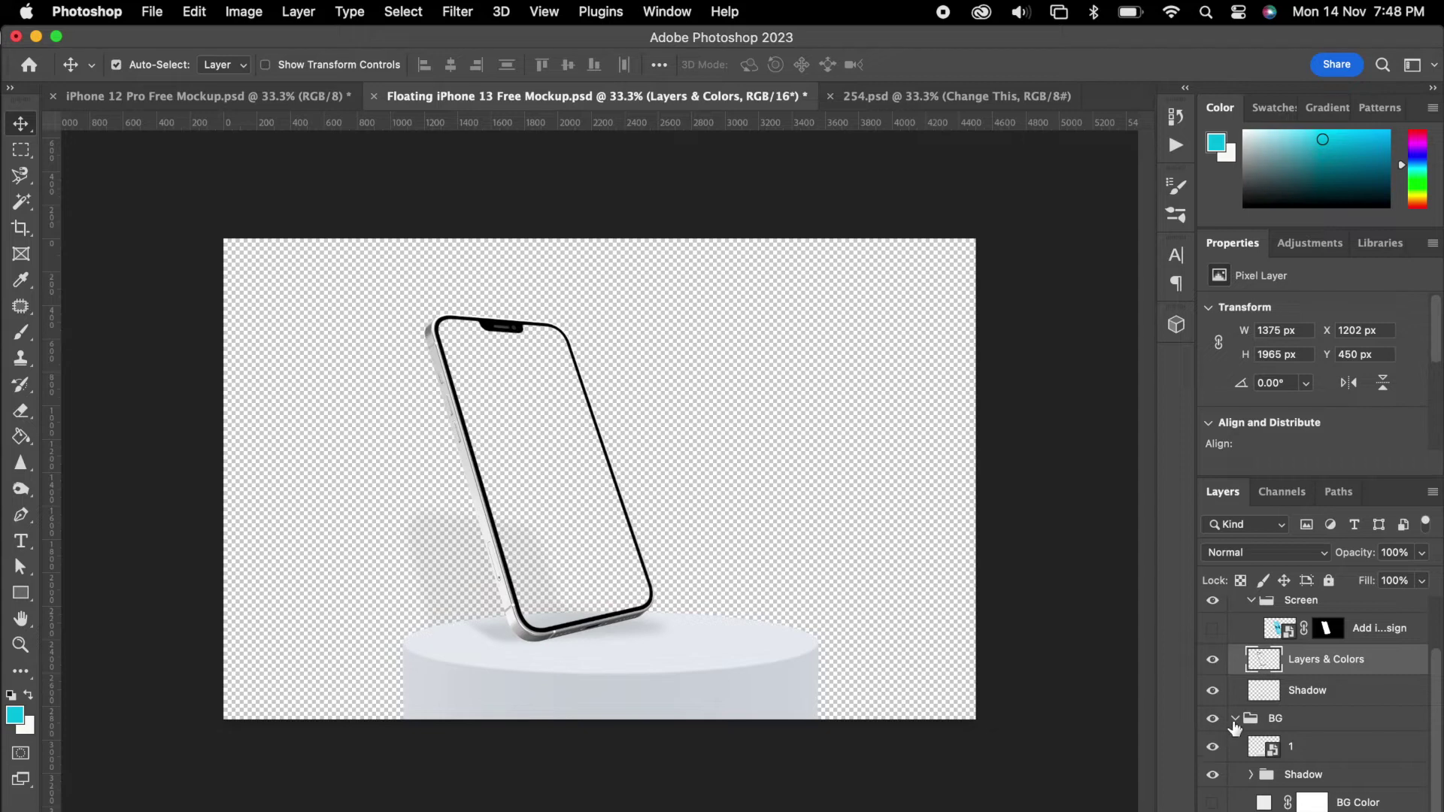
pyautogui.click(1234, 720)
pyautogui.click(1294, 786)
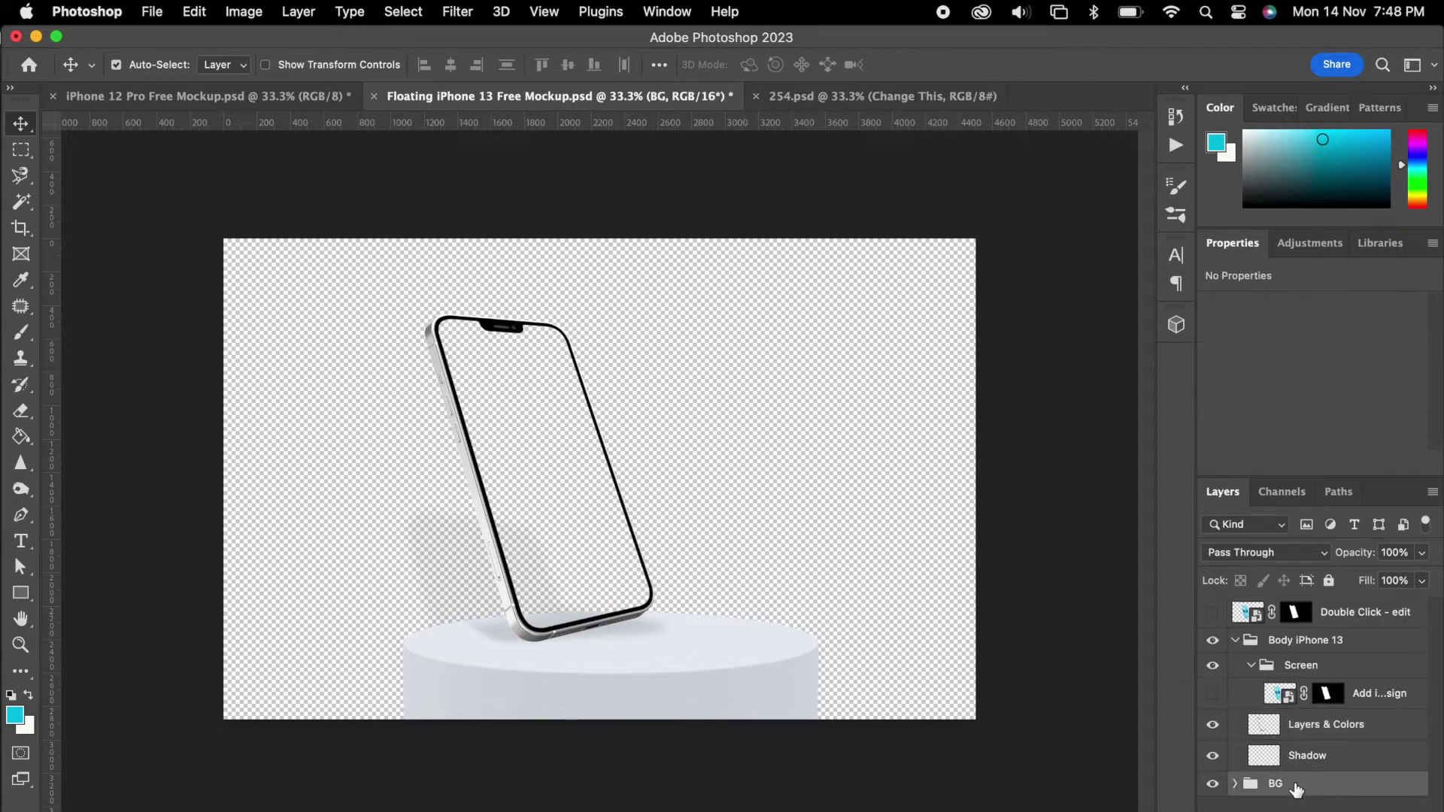
pyautogui.rightClick(1294, 787)
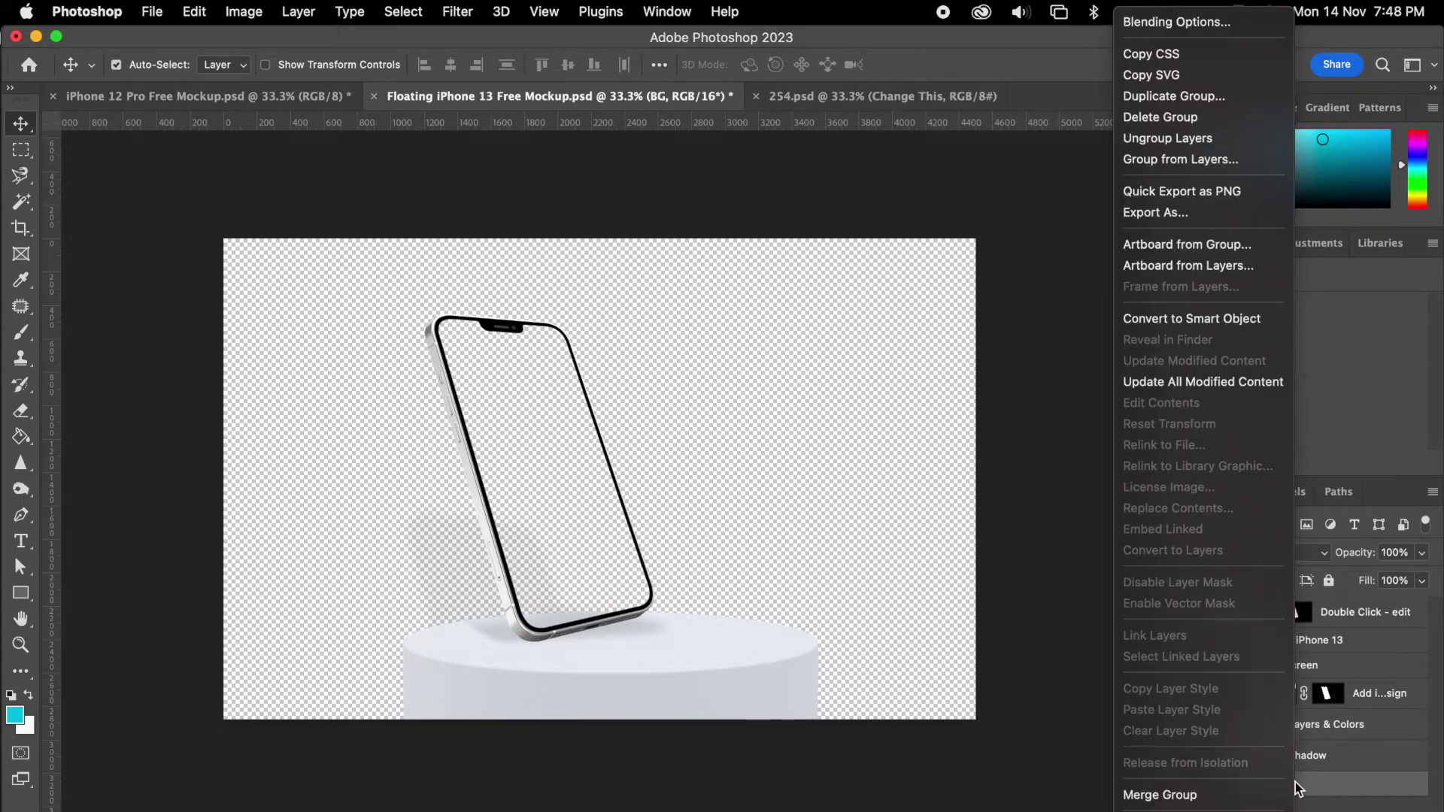
pyautogui.click(1192, 318)
pyautogui.moveTo(749, 677); pyautogui.dragTo(778, 683)
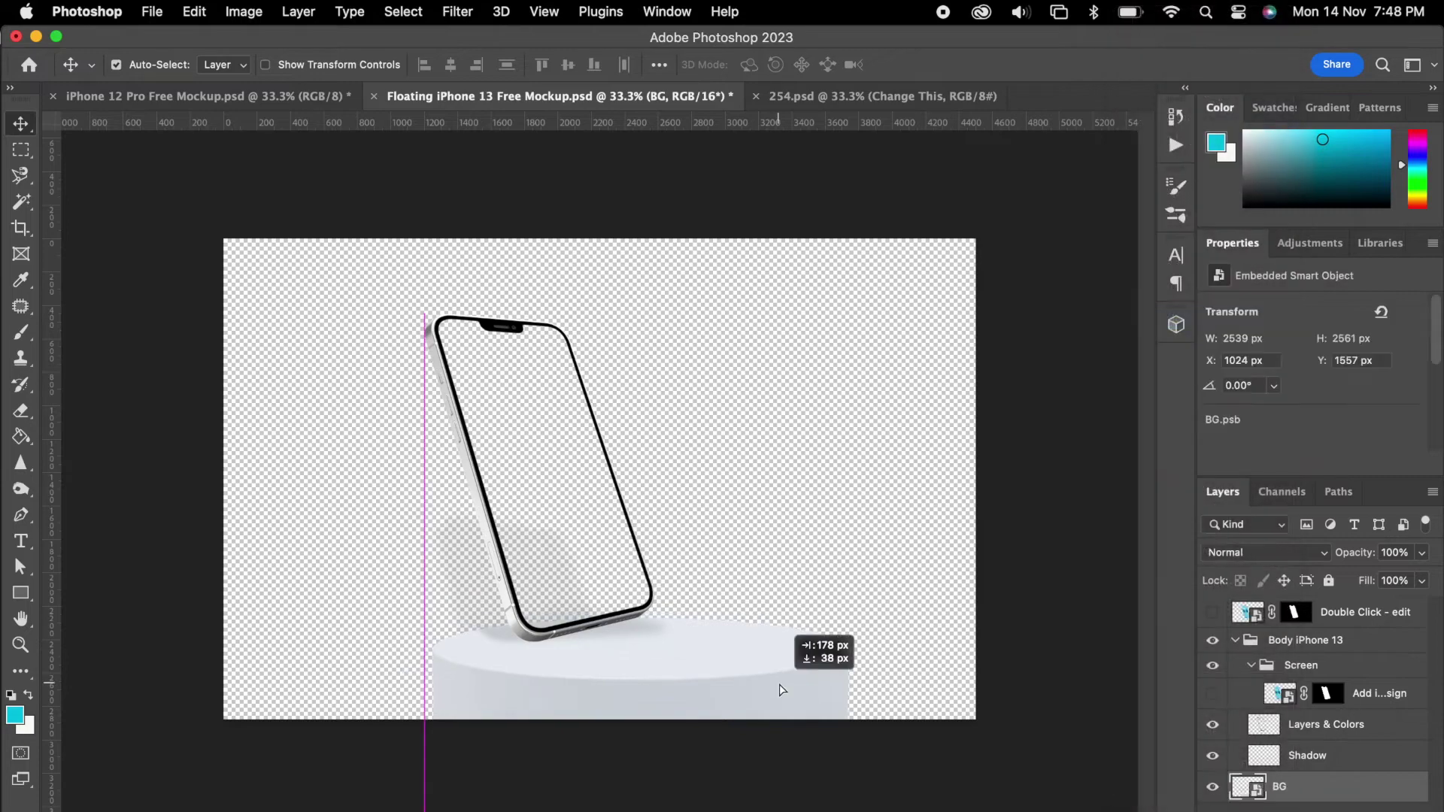
pyautogui.press('super+Tab')
pyautogui.press('super+Tab')
pyautogui.press('super+Tab')
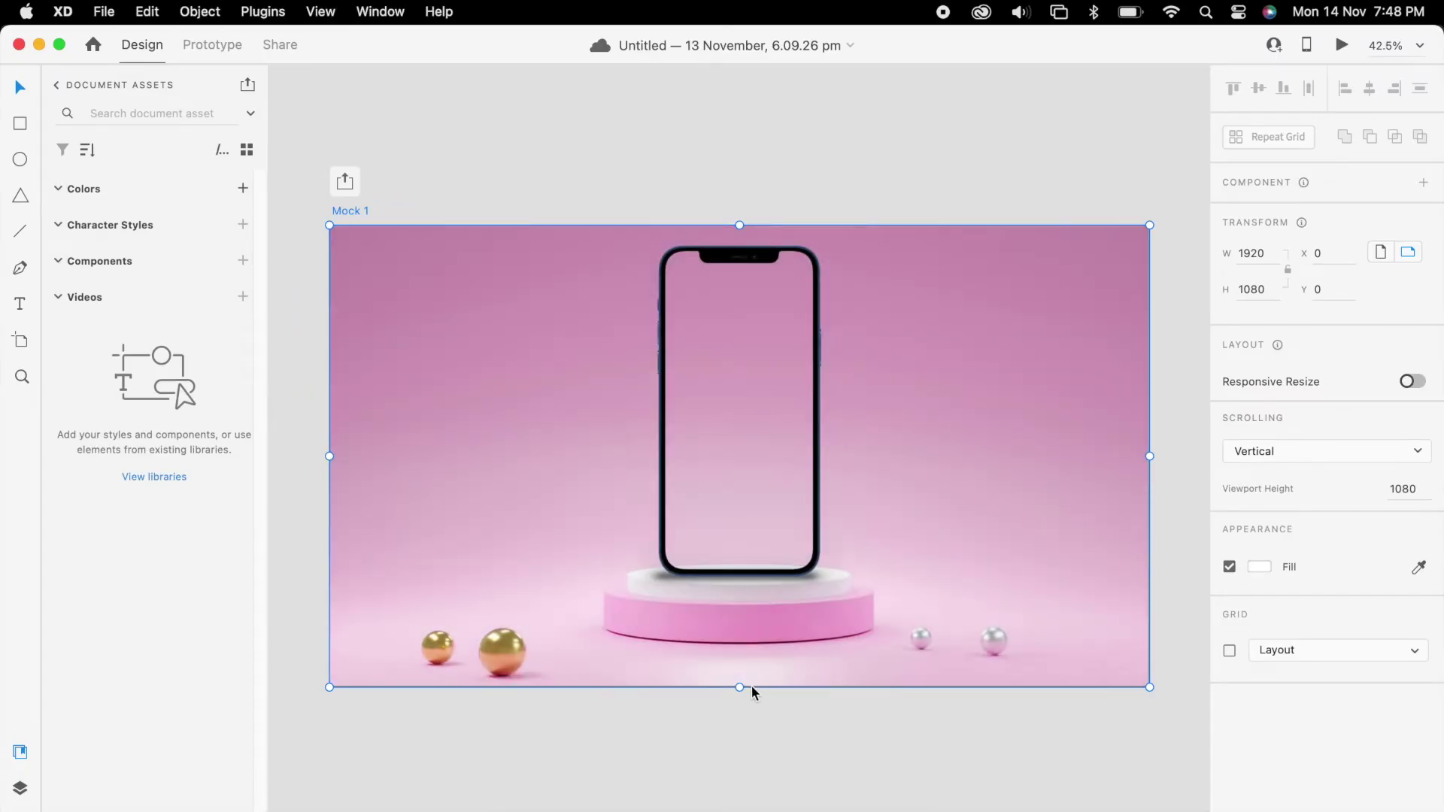
# Step: Add a Mock2 artboard and place the pasted pedestal image at its bottom centre
pyautogui.press('super+v')
pyautogui.scroll(-5, 710, 574)
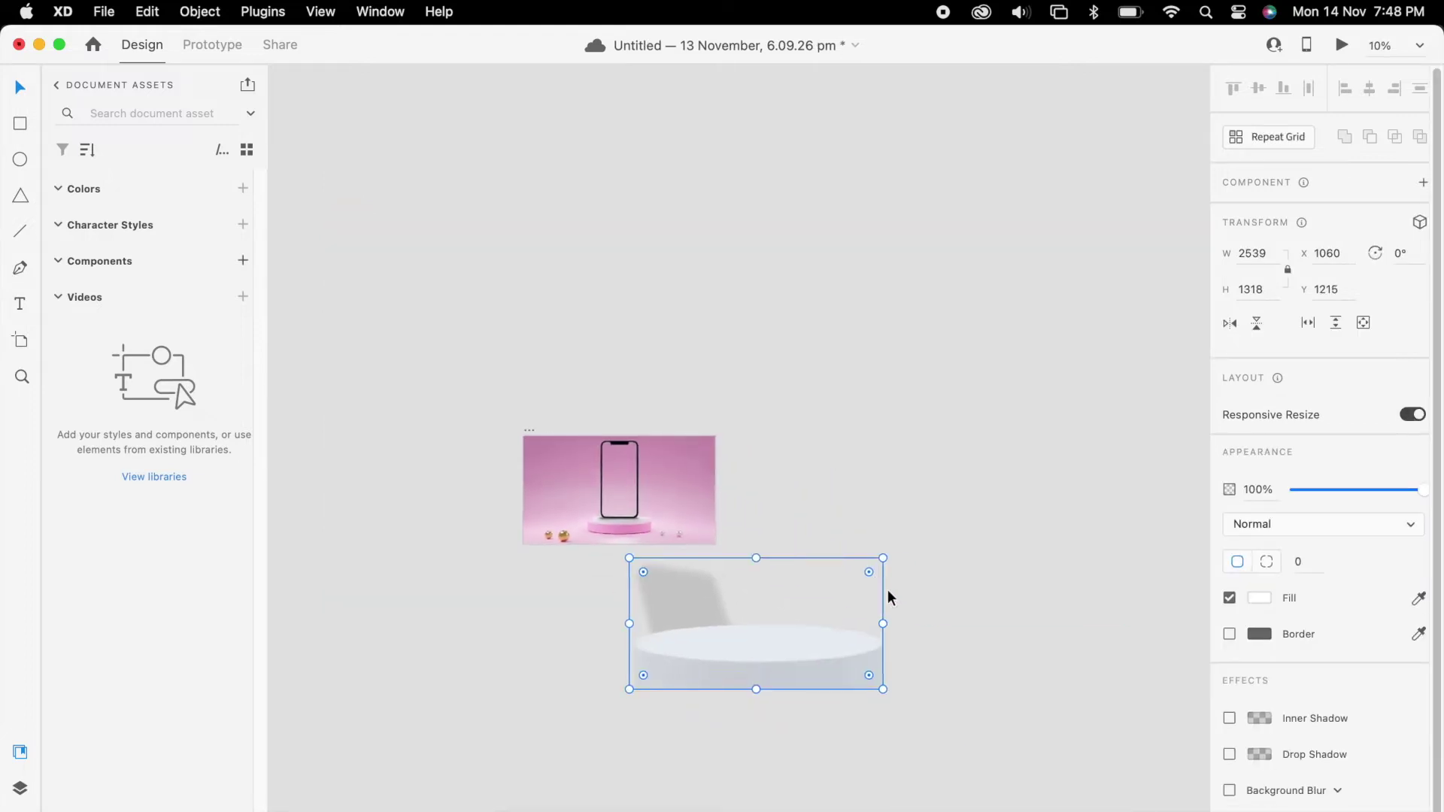
pyautogui.click(516, 427)
pyautogui.press('a')
pyautogui.click(740, 451)
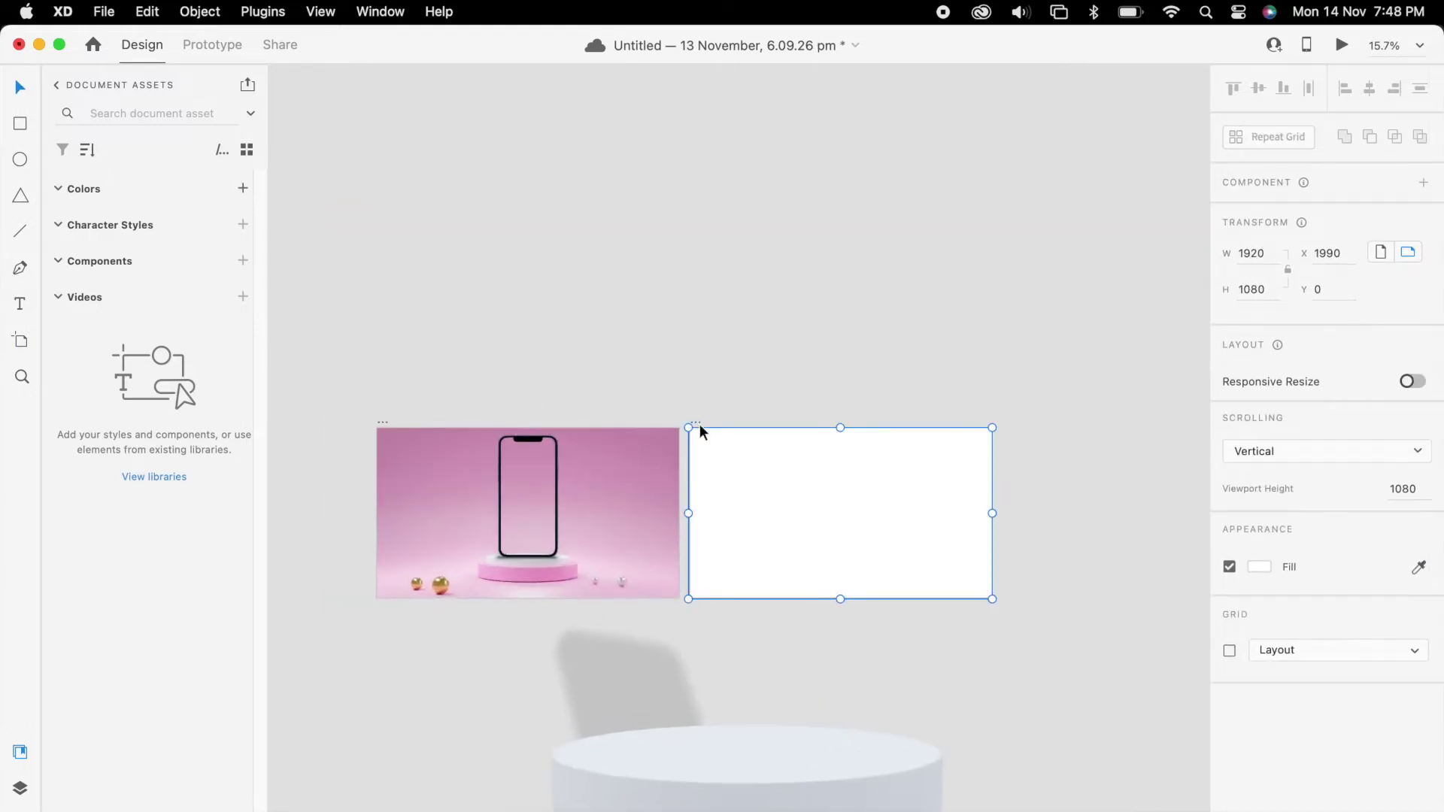
pyautogui.scroll(3, 699, 426)
pyautogui.scroll(-3, 657, 361)
pyautogui.moveTo(776, 672); pyautogui.dragTo(854, 474)
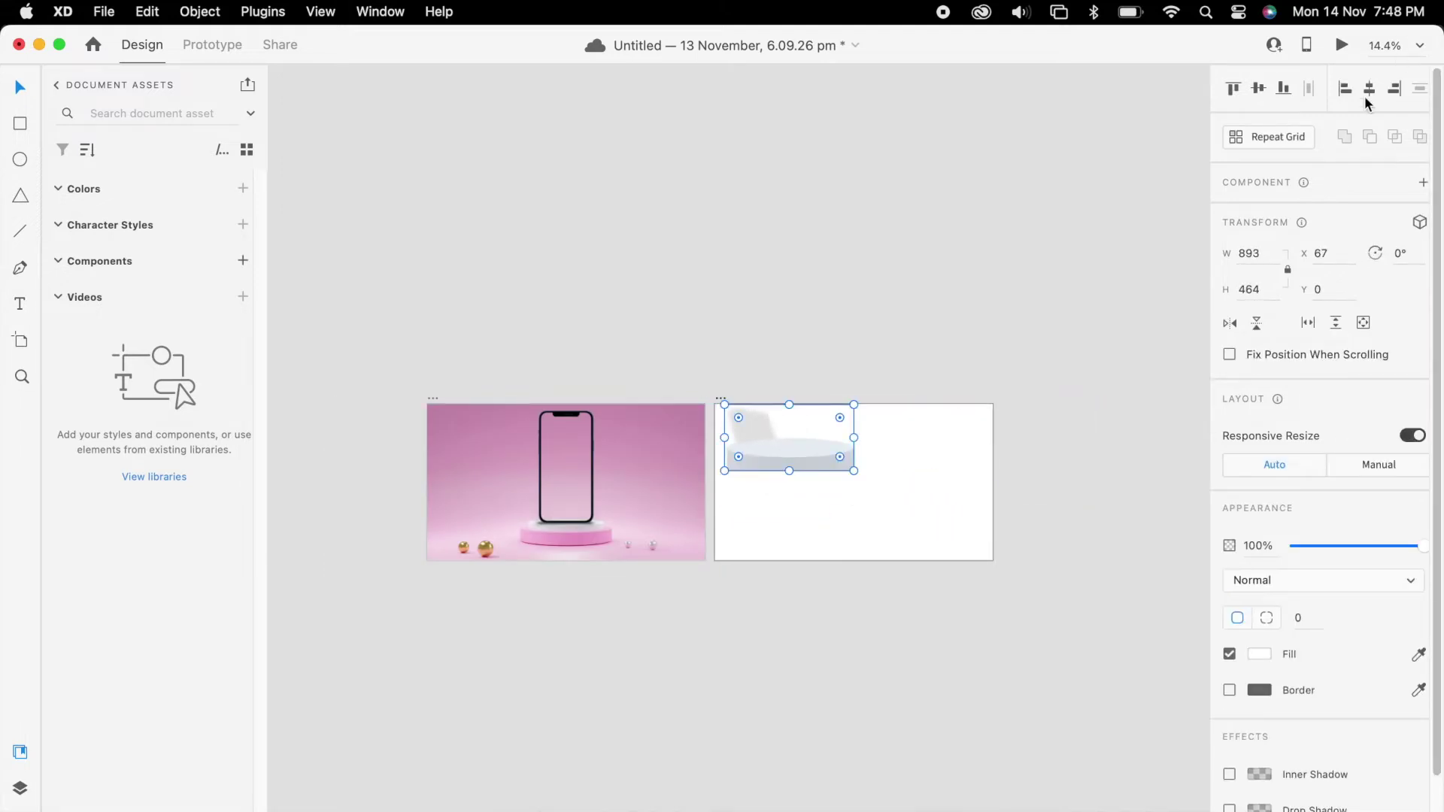
pyautogui.click(1369, 88)
pyautogui.click(1282, 88)
# Step: Bring the phone and Shadow layers from Photoshop onto Mock2, scaled down onto the pedestal
pyautogui.press('super+Tab')
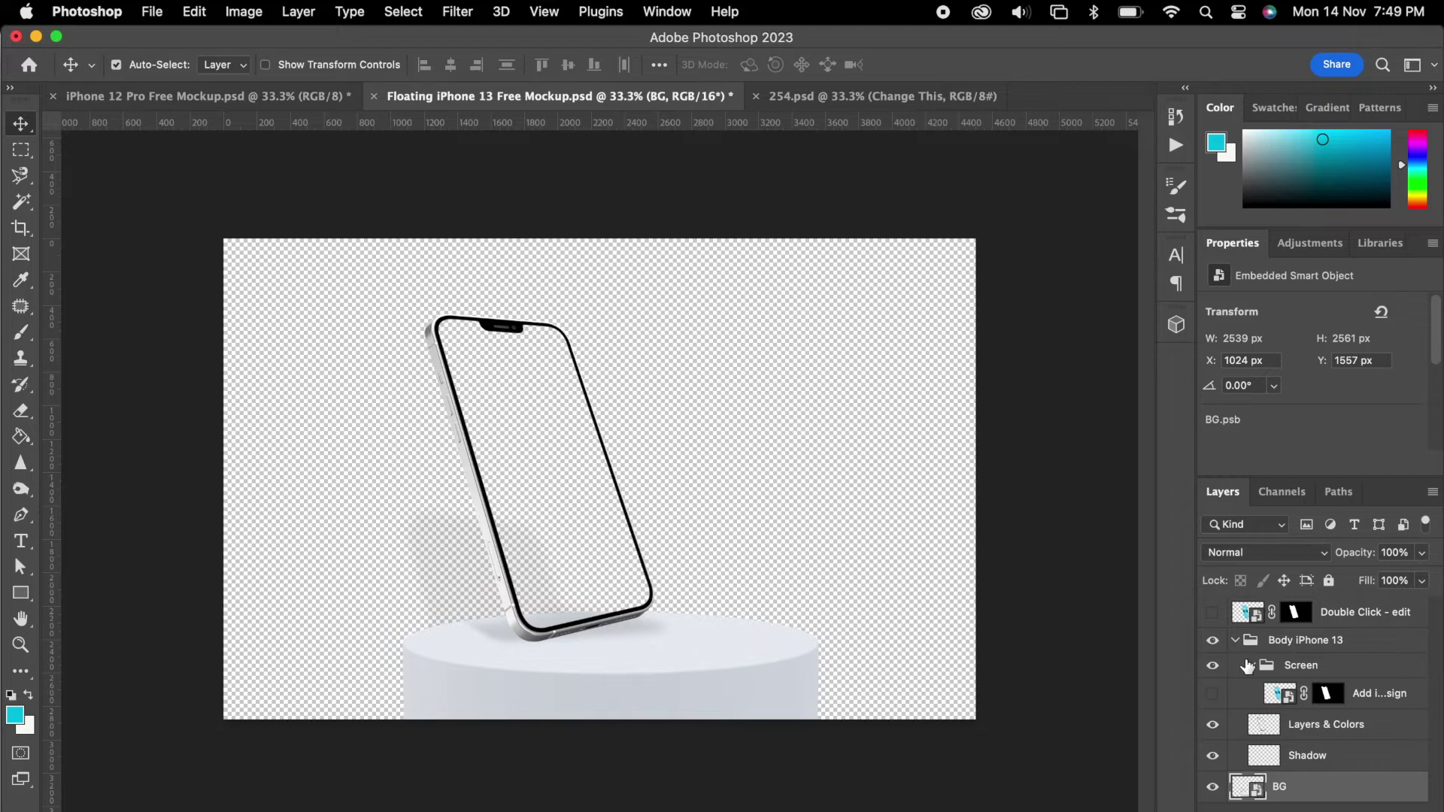
pyautogui.click(1322, 729)
pyautogui.click(1214, 758)
pyautogui.click(1213, 758)
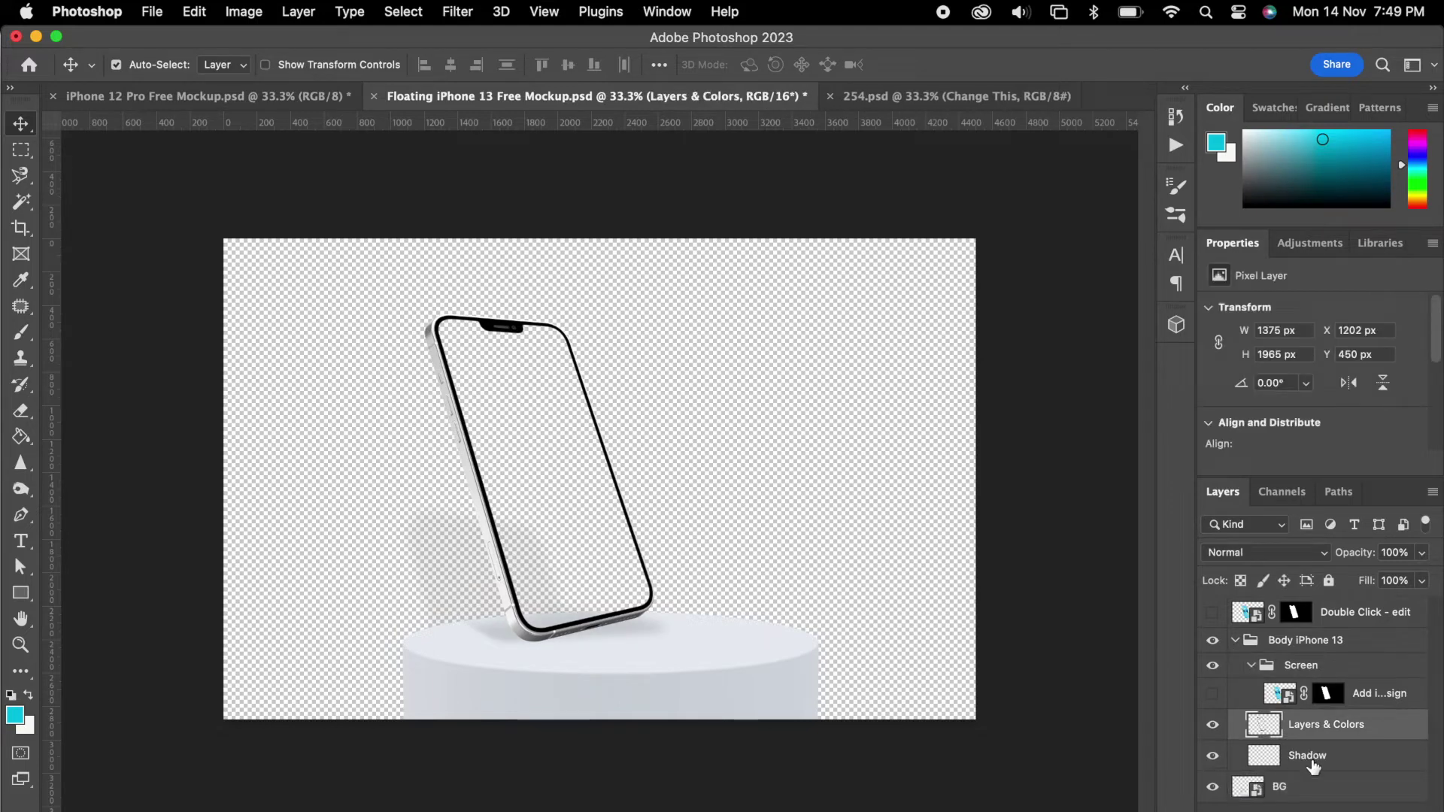
pyautogui.keyDown('shift'); pyautogui.click(1314, 763); pyautogui.keyUp('shift')
pyautogui.press('super+Tab')
pyautogui.moveTo(624, 608); pyautogui.dragTo(647, 635)
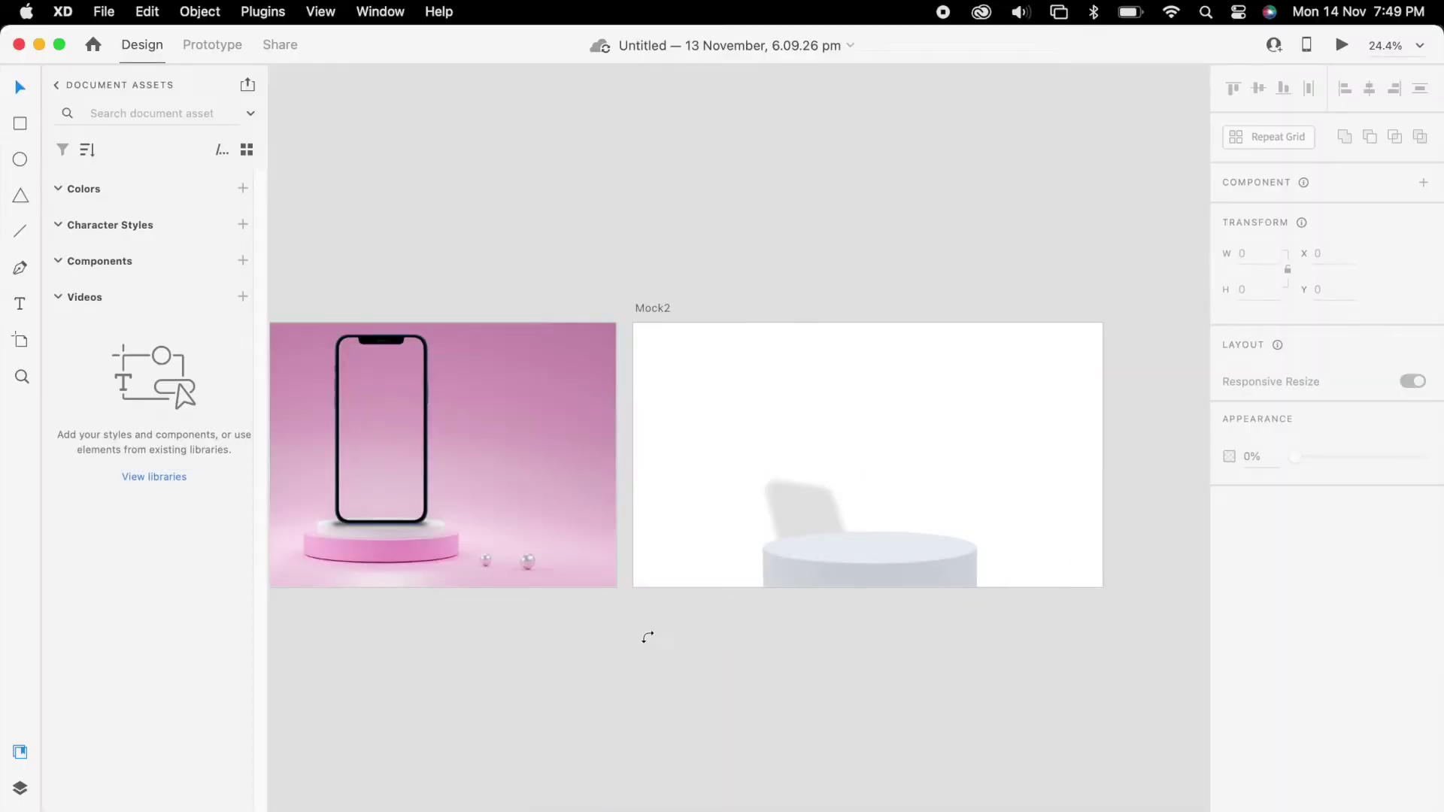
pyautogui.moveTo(1009, 661); pyautogui.dragTo(932, 421)
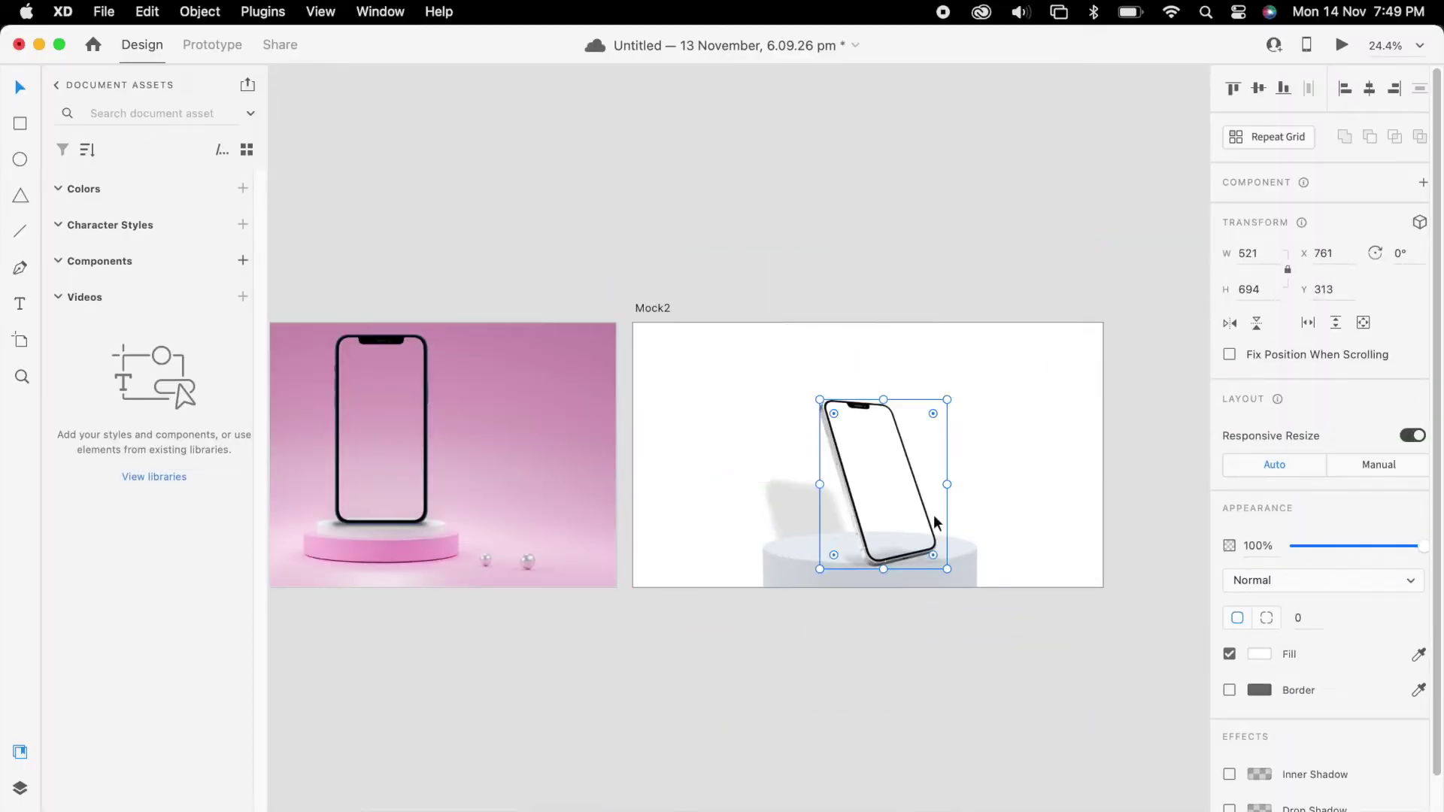
pyautogui.moveTo(906, 575); pyautogui.dragTo(841, 546)
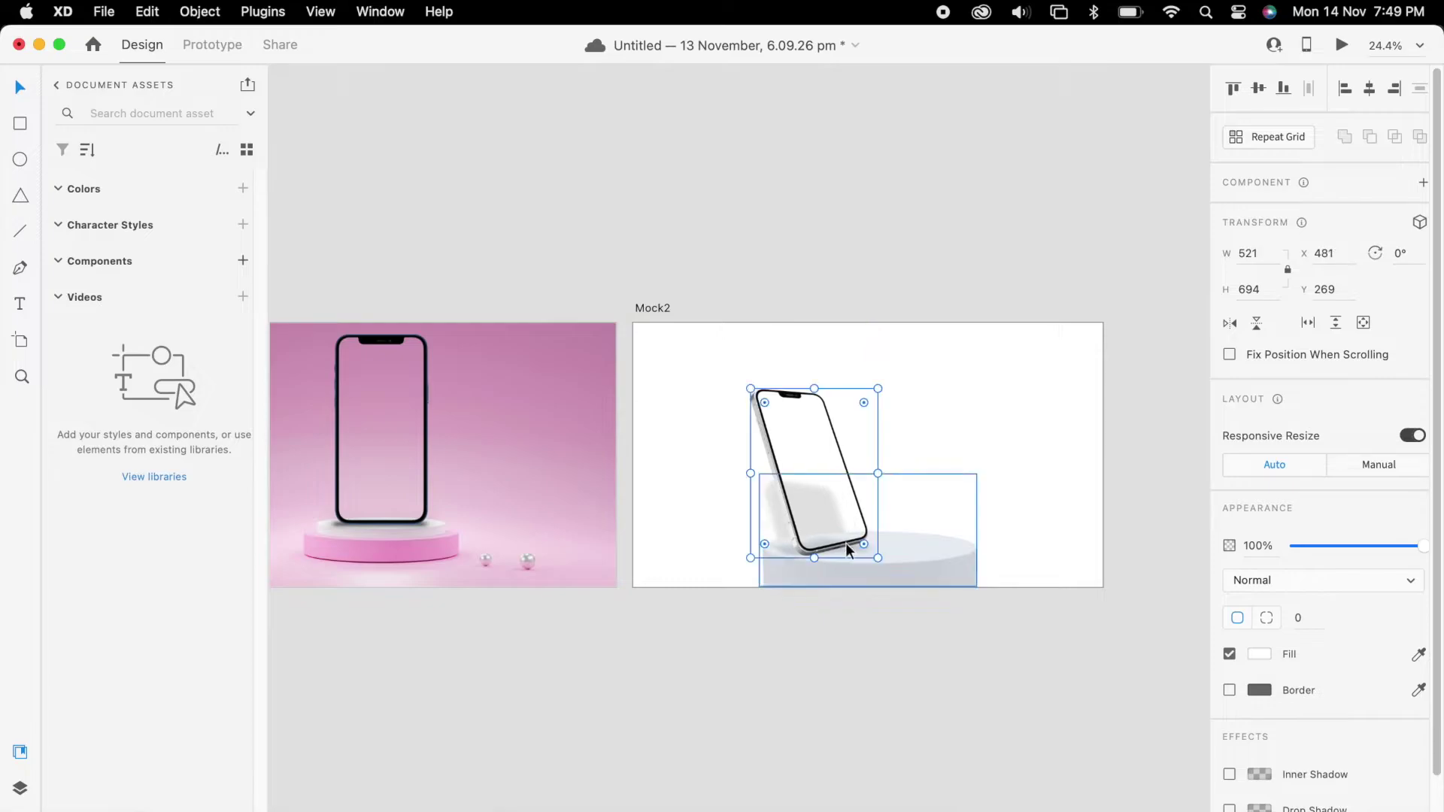
# Step: Nudge the phone right so it stands squarely on the pedestal
pyautogui.press('super+Tab')
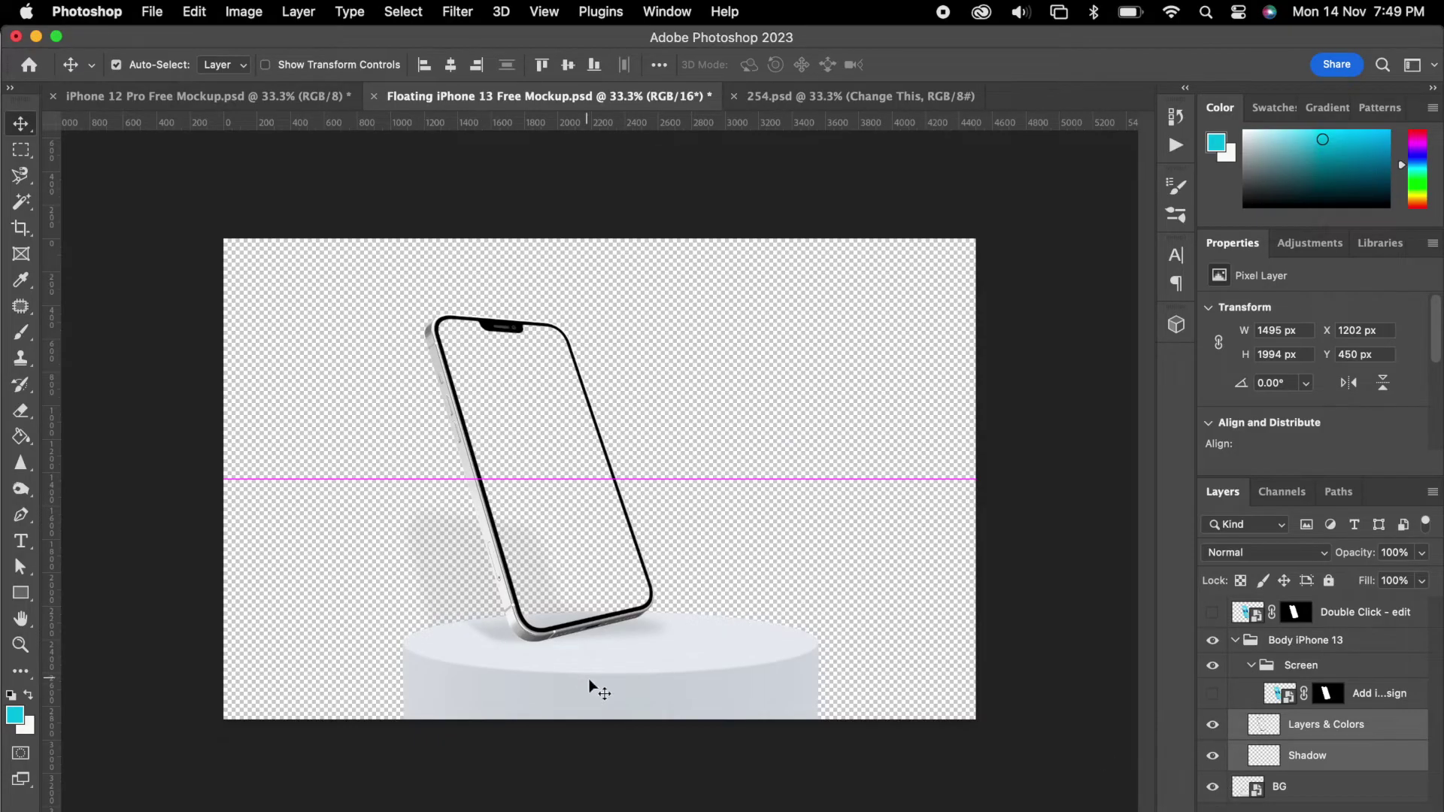
pyautogui.moveTo(589, 686); pyautogui.dragTo(622, 644)
pyautogui.press('super+Tab')
pyautogui.moveTo(840, 547); pyautogui.dragTo(831, 546)
pyautogui.click(939, 648)
pyautogui.click(1003, 461)
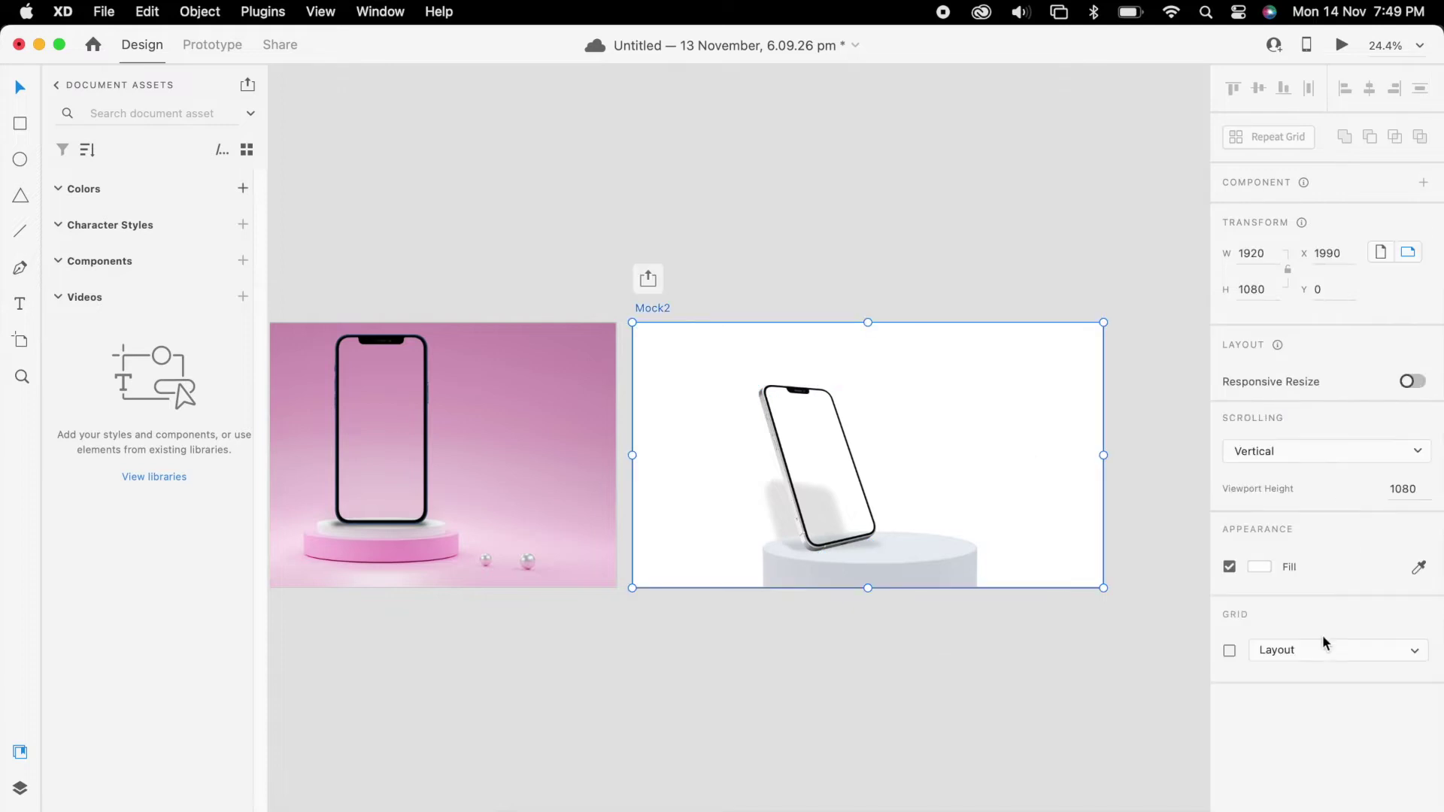
pyautogui.click(659, 214)
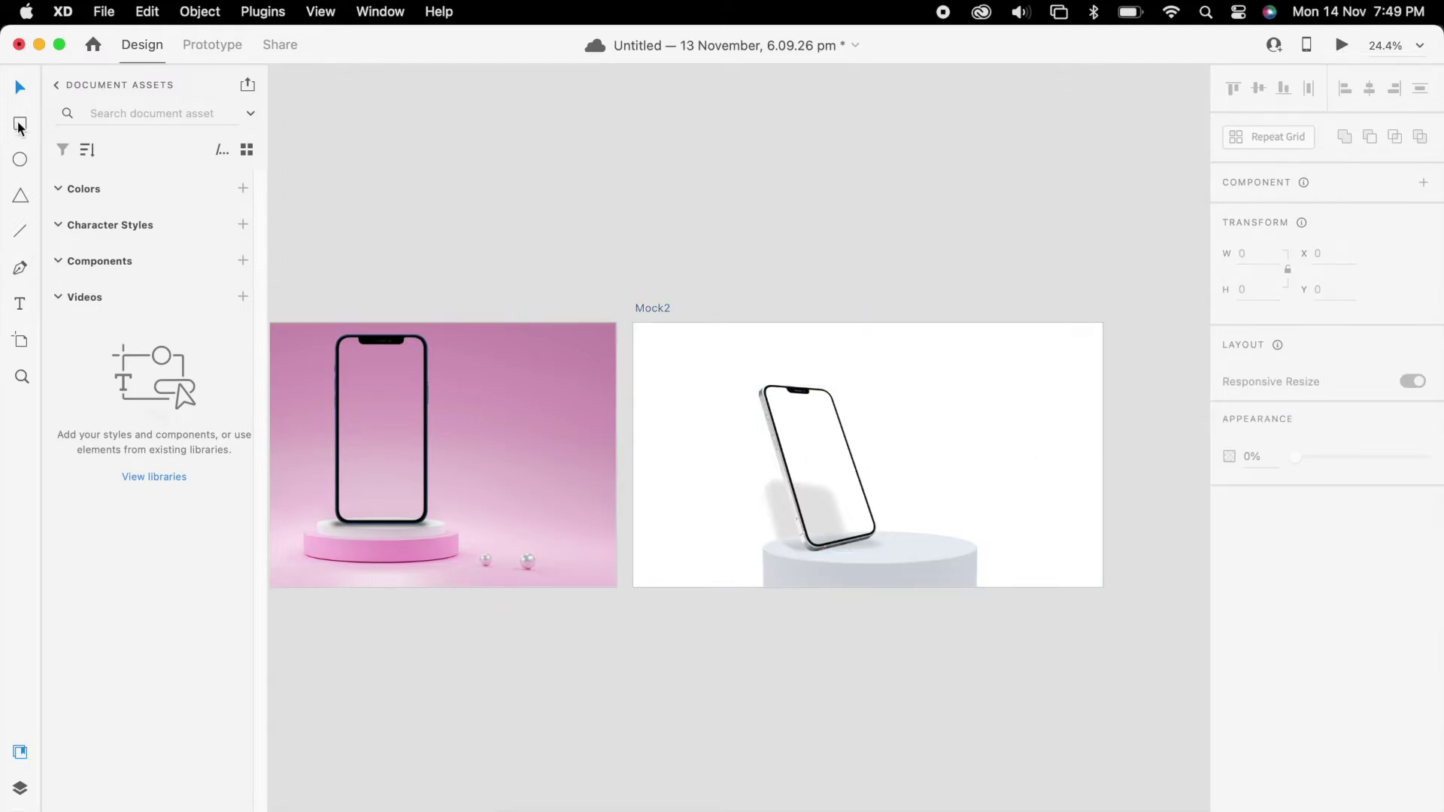
# Step: Draw a rectangle covering Mock2 and give it a purple fill
pyautogui.moveTo(634, 324)
pyautogui.mouseDown()
pyautogui.moveTo(1102, 589)
pyautogui.moveTo(1069, 600)
pyautogui.moveTo(1102, 586)
pyautogui.mouseUp()
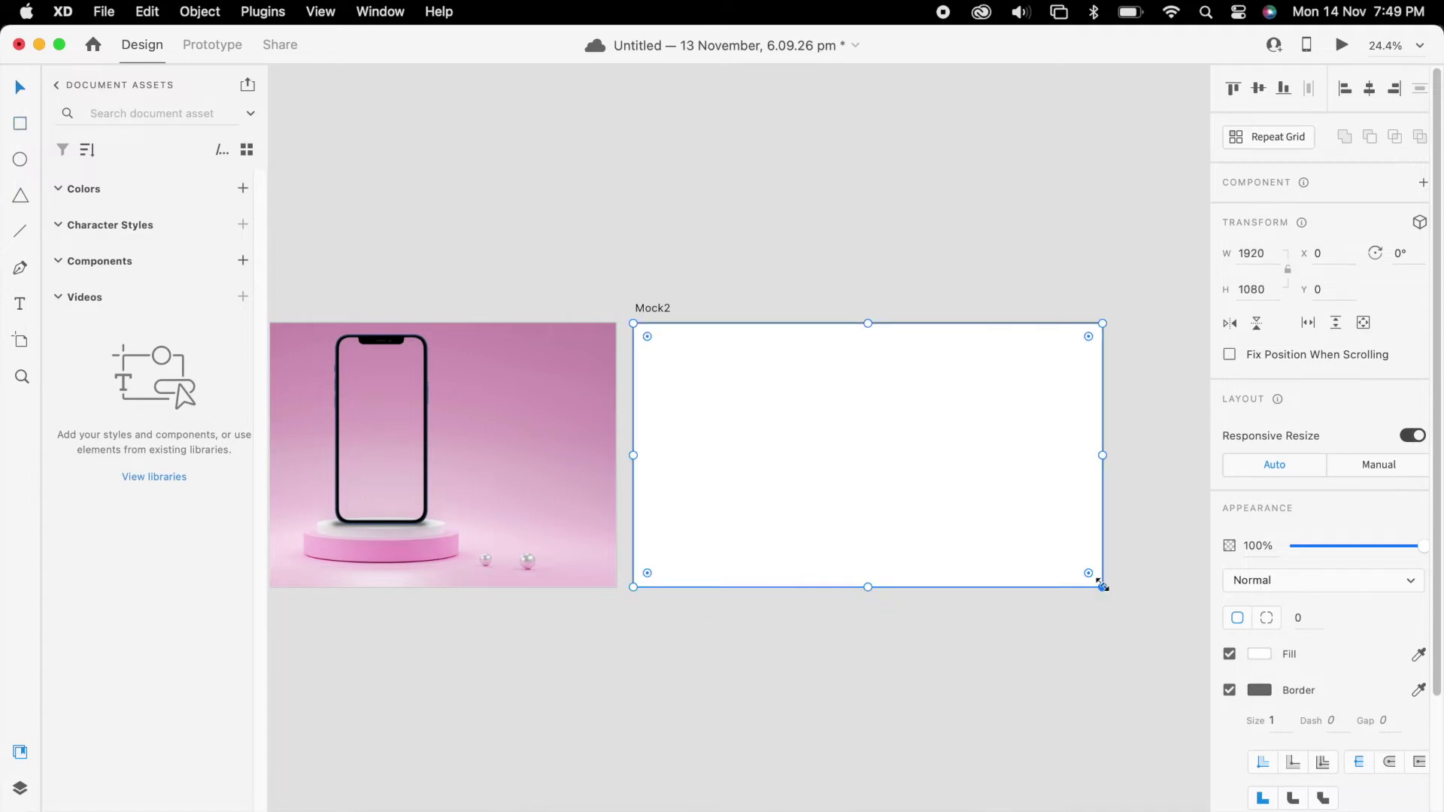
pyautogui.click(1259, 654)
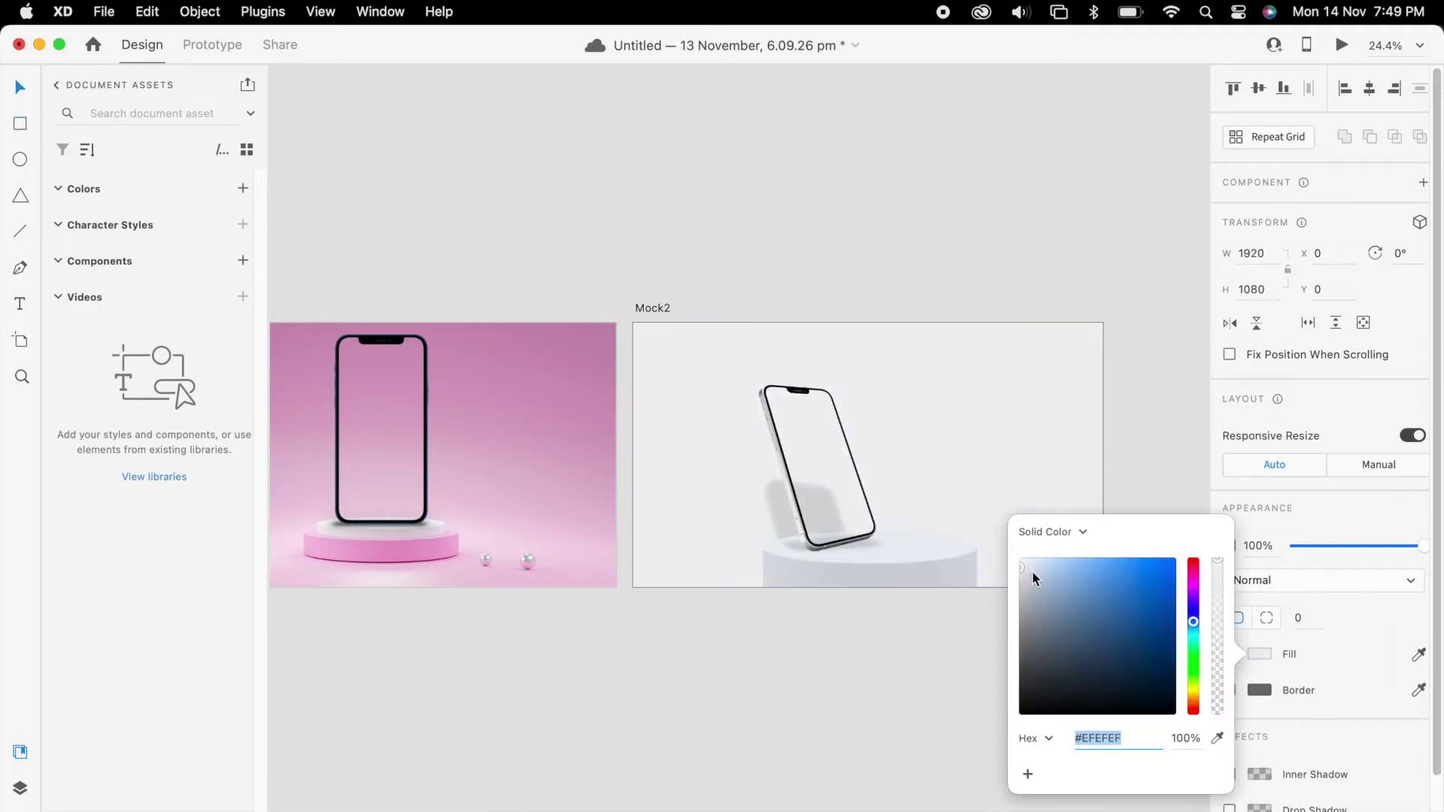
pyautogui.click(1033, 585)
pyautogui.click(877, 245)
pyautogui.scroll(2, 877, 246)
pyautogui.click(548, 295)
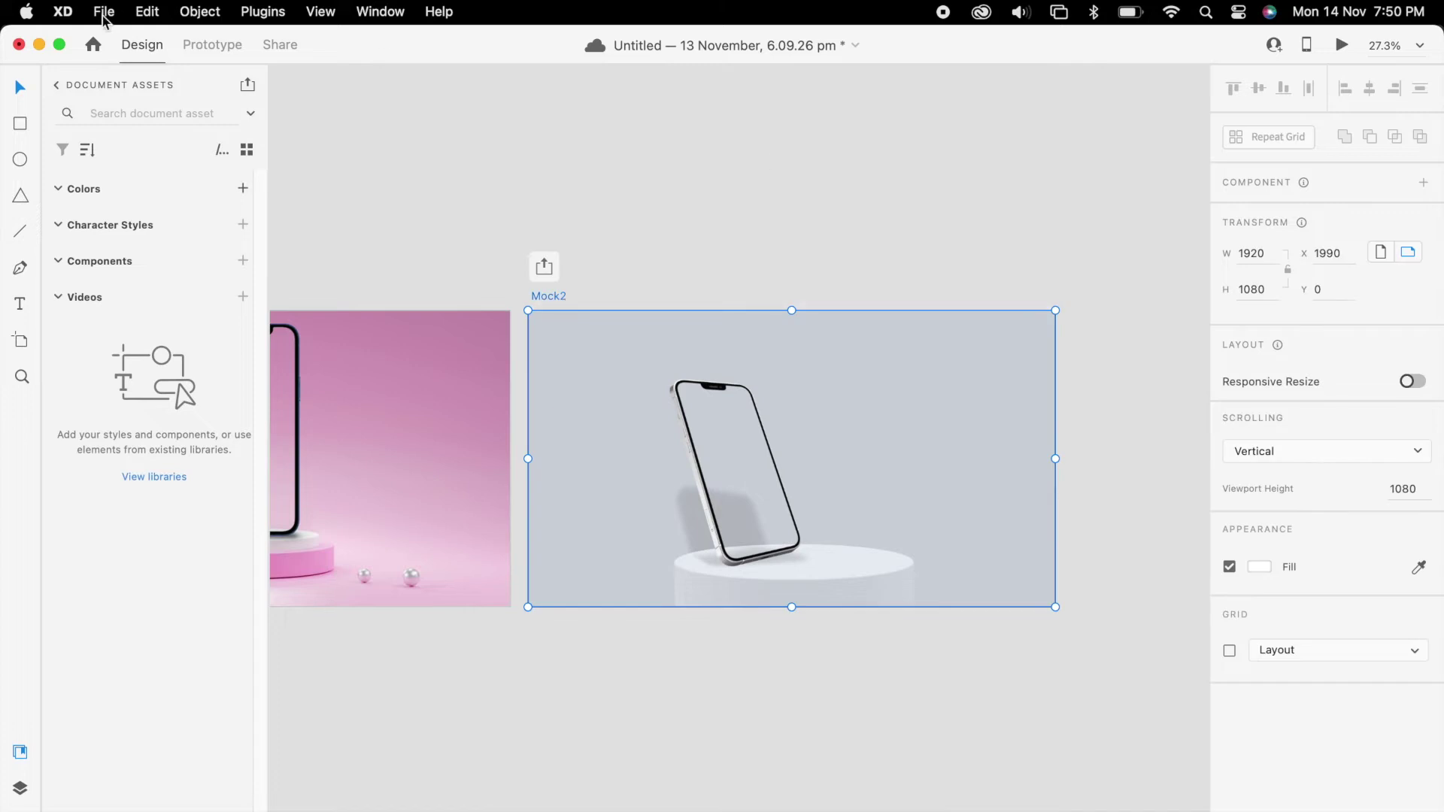
pyautogui.click(538, 436)
pyautogui.click(1259, 653)
pyautogui.click(918, 296)
pyautogui.scroll(2, 918, 296)
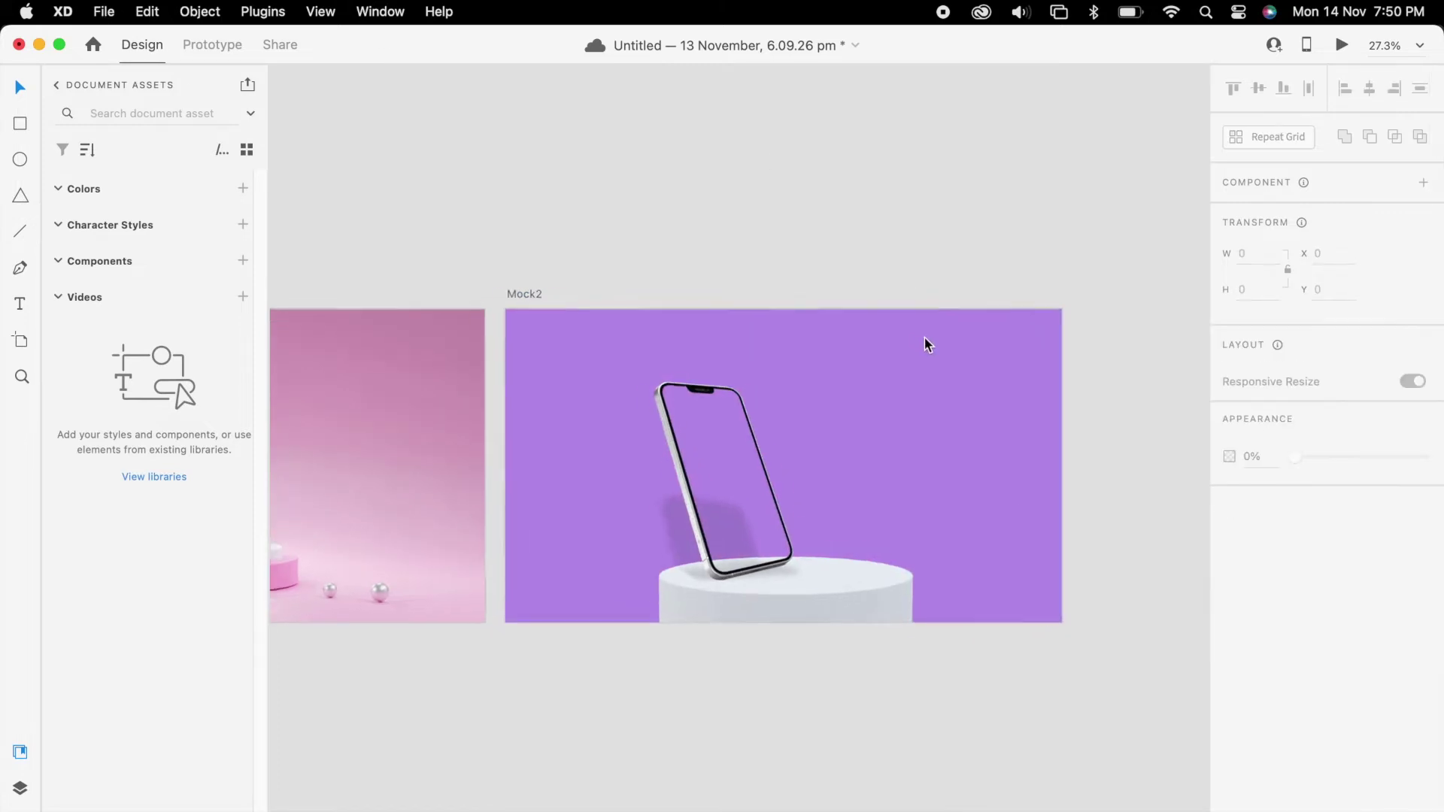
# Step: Export the Mock2 artboard to After Effects
pyautogui.click(475, 294)
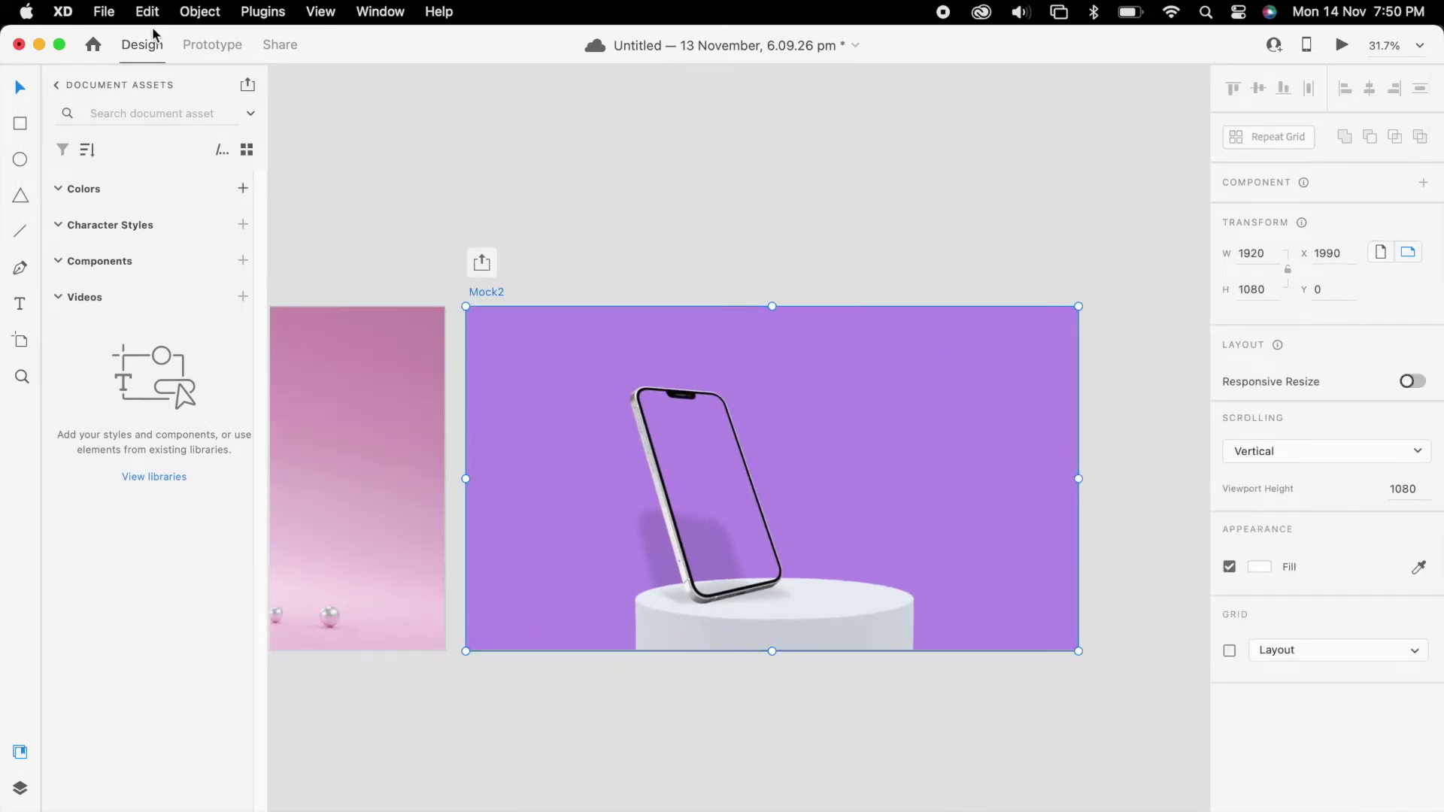
pyautogui.click(104, 12)
pyautogui.moveTo(209, 353)
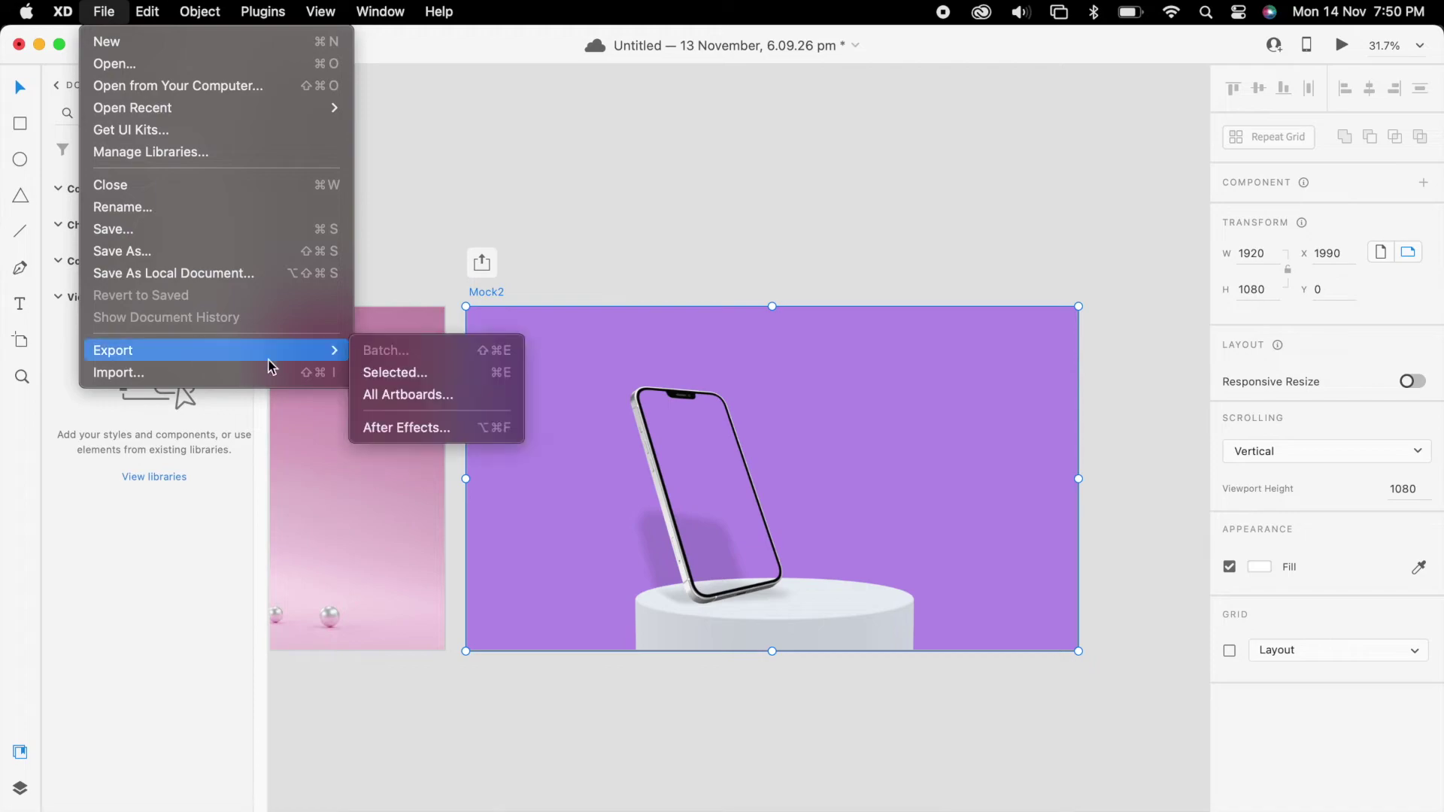
pyautogui.click(395, 425)
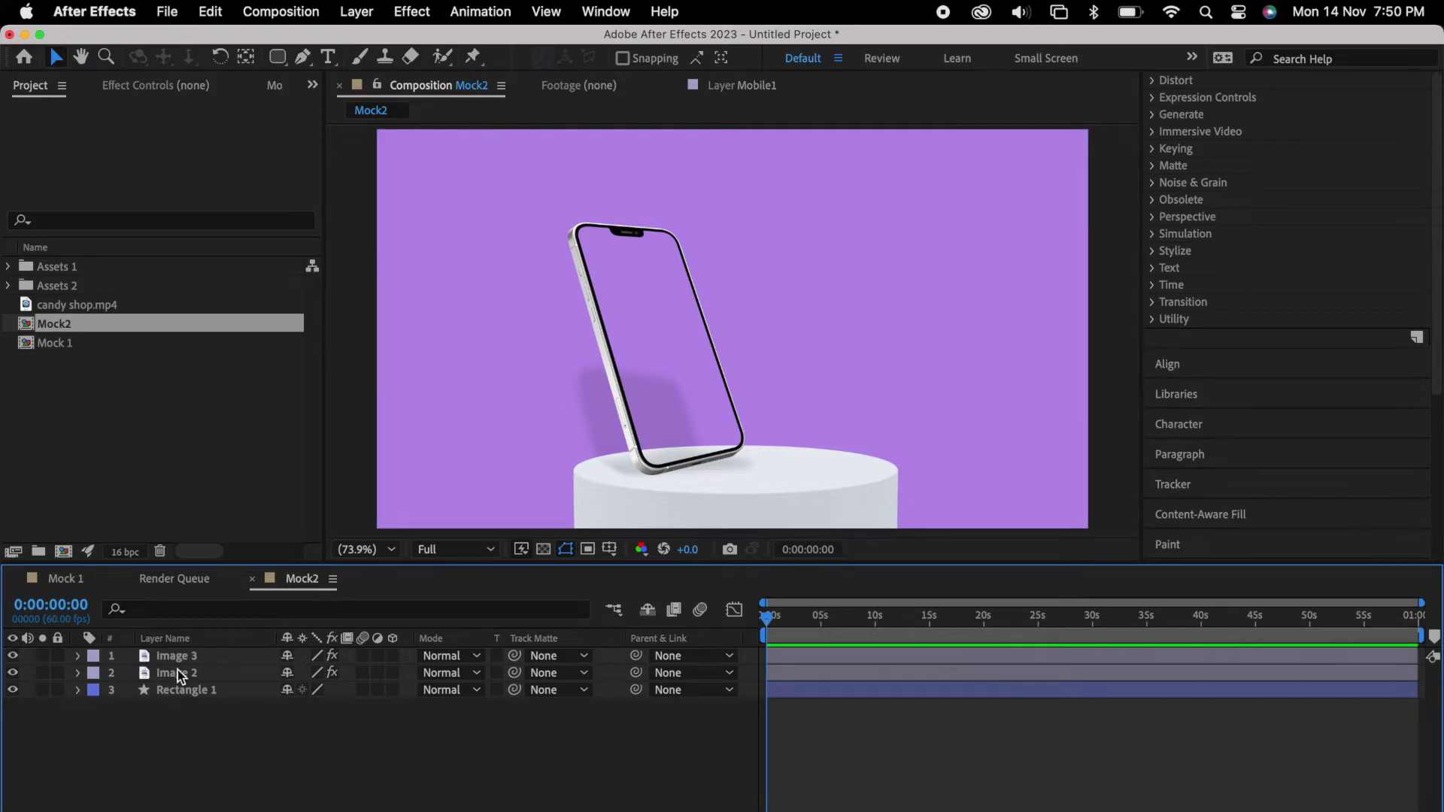
# Step: Rename layer Rectangle 1 to BG and layer Image 2 to SHadow
pyautogui.click(180, 690)
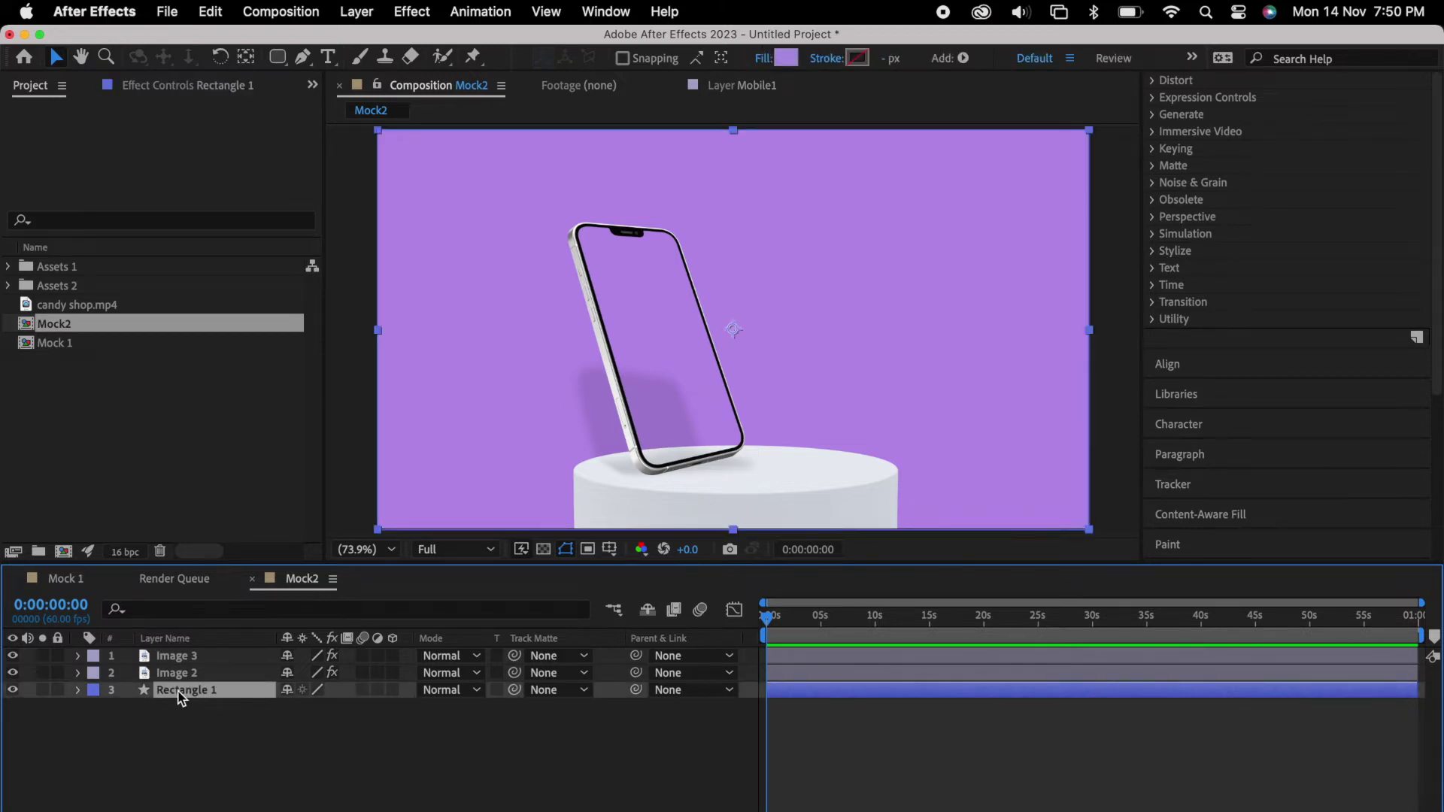
pyautogui.rightClick(179, 694)
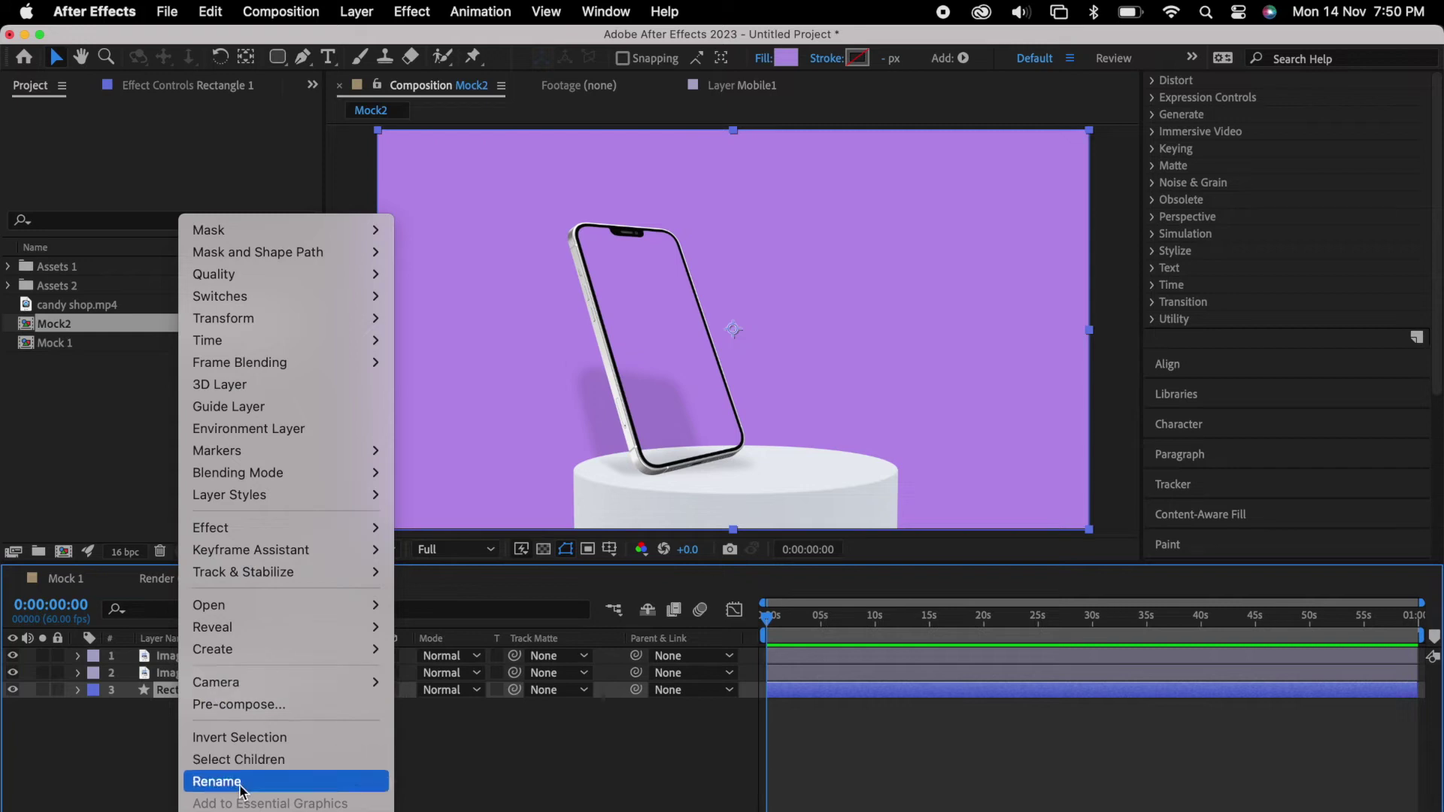
pyautogui.click(216, 781)
pyautogui.write('BG')
pyautogui.click(180, 673)
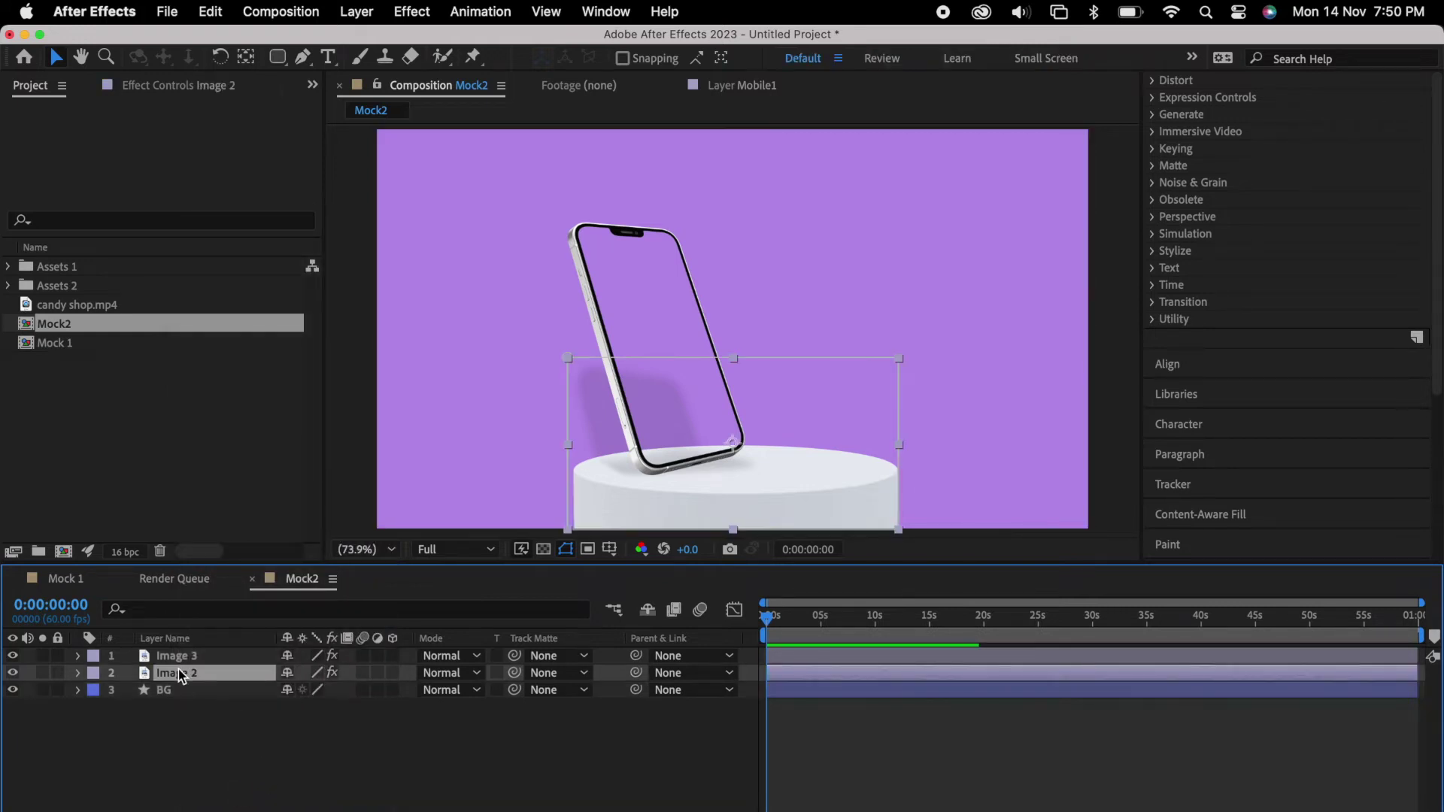
pyautogui.rightClick(181, 674)
pyautogui.click(258, 784)
pyautogui.write('SHadow')
pyautogui.press('Return')
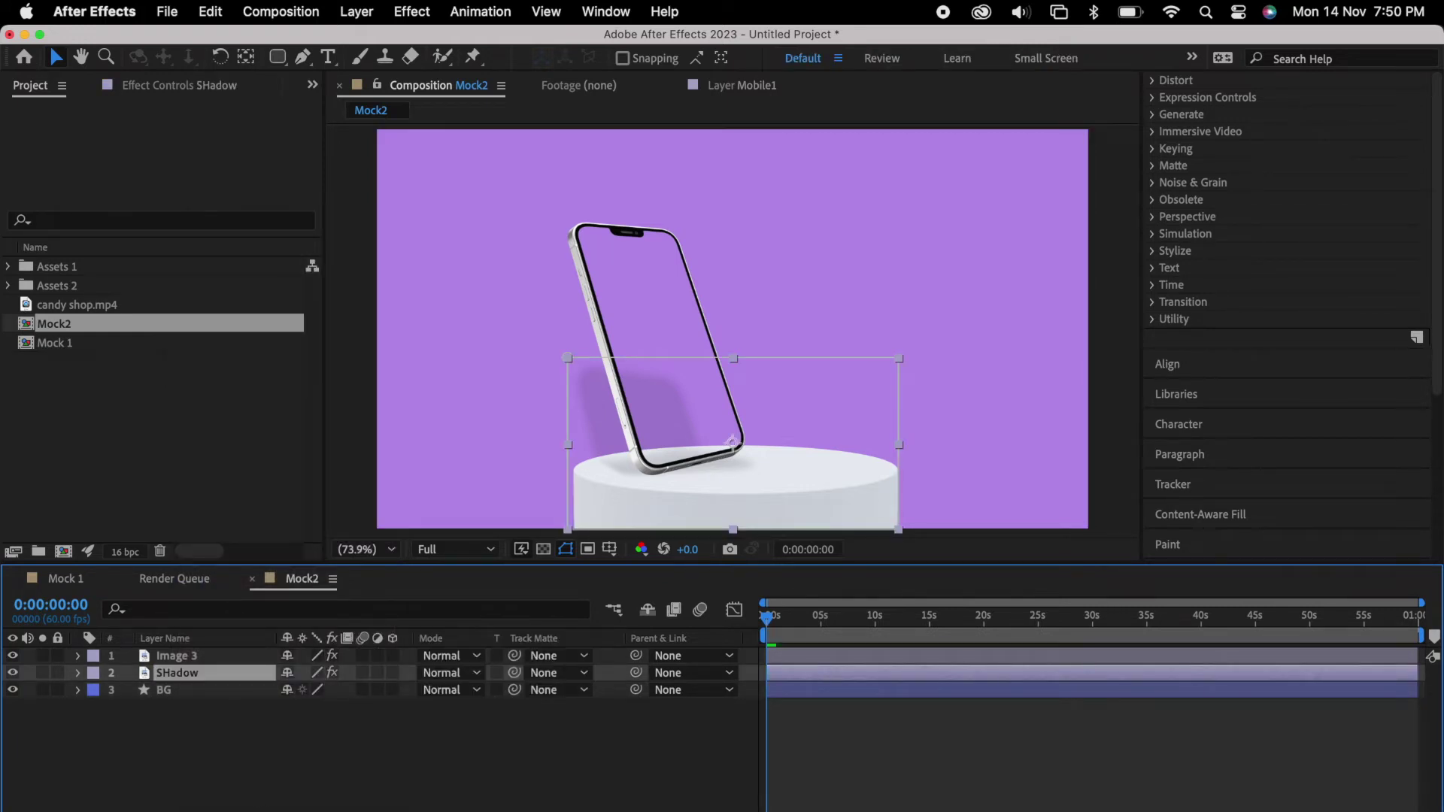
# Step: Rename layer Image 3 to mobile2, select all three layers, and go to Mock 1
pyautogui.rightClick(181, 656)
pyautogui.click(259, 782)
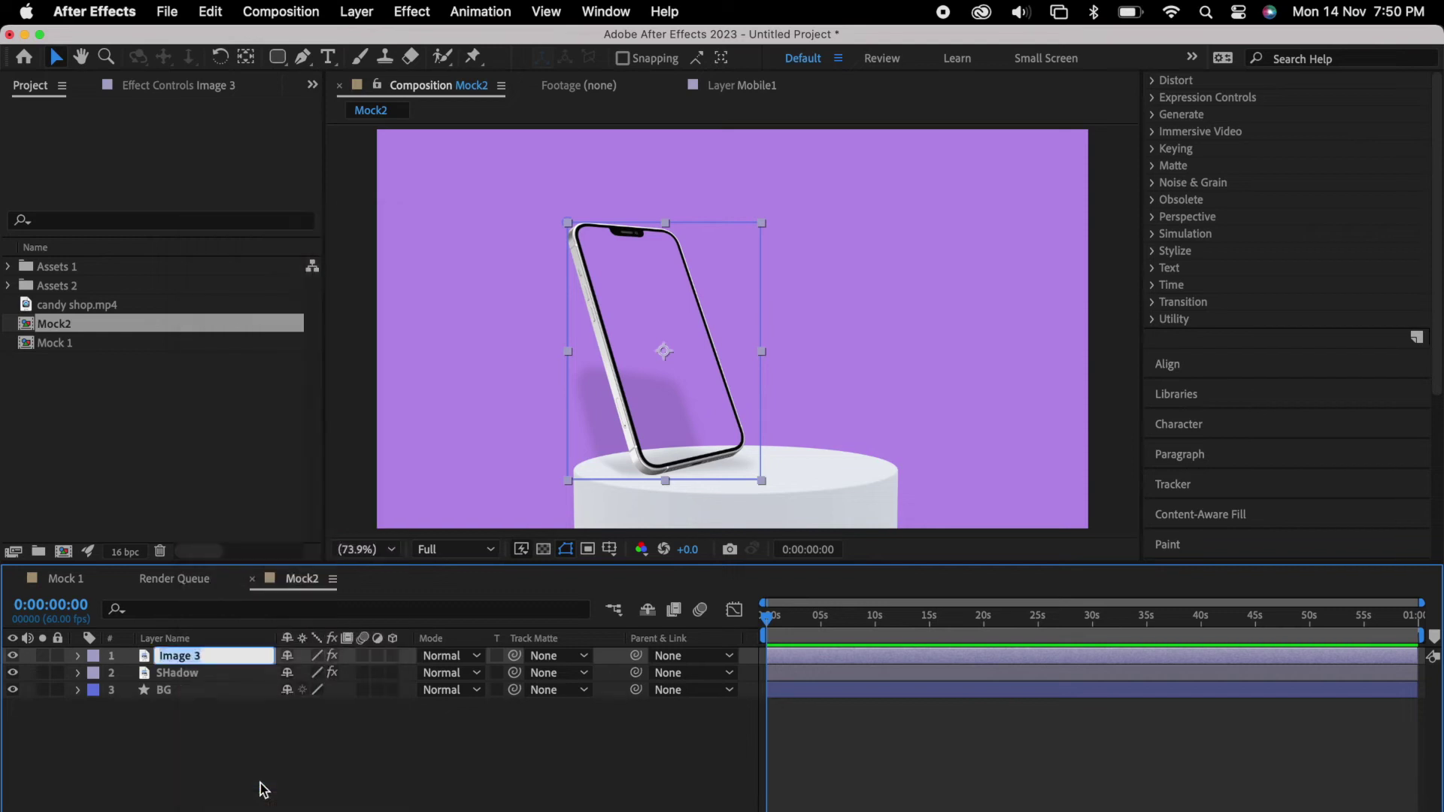
pyautogui.write('mobile2')
pyautogui.press('Return')
pyautogui.moveTo(188, 712); pyautogui.dragTo(188, 634)
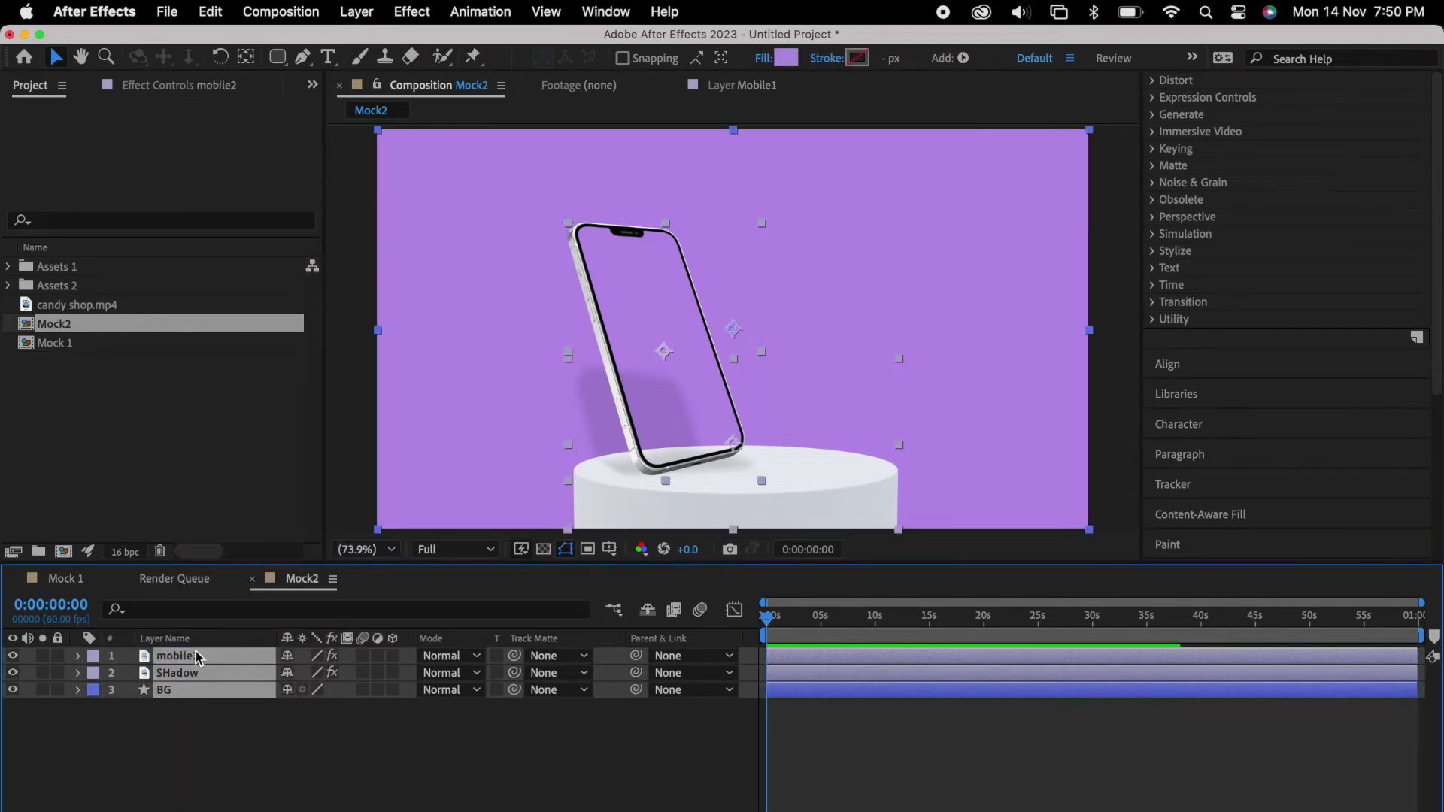
pyautogui.click(62, 579)
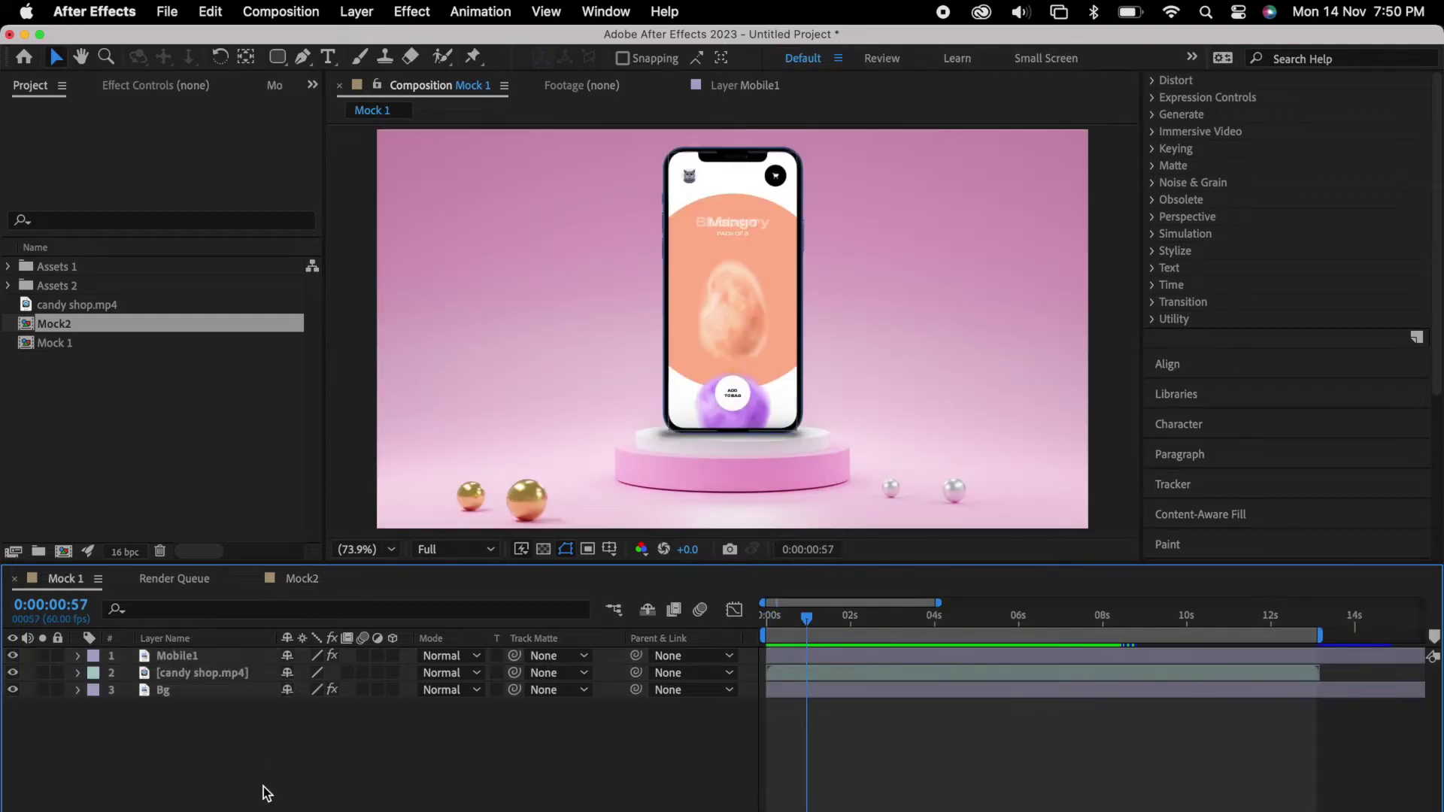
# Step: Paste mobile2, SHadow and BG into Mock 1, starting at 0:00:02:00 and visible
pyautogui.press('super+v')
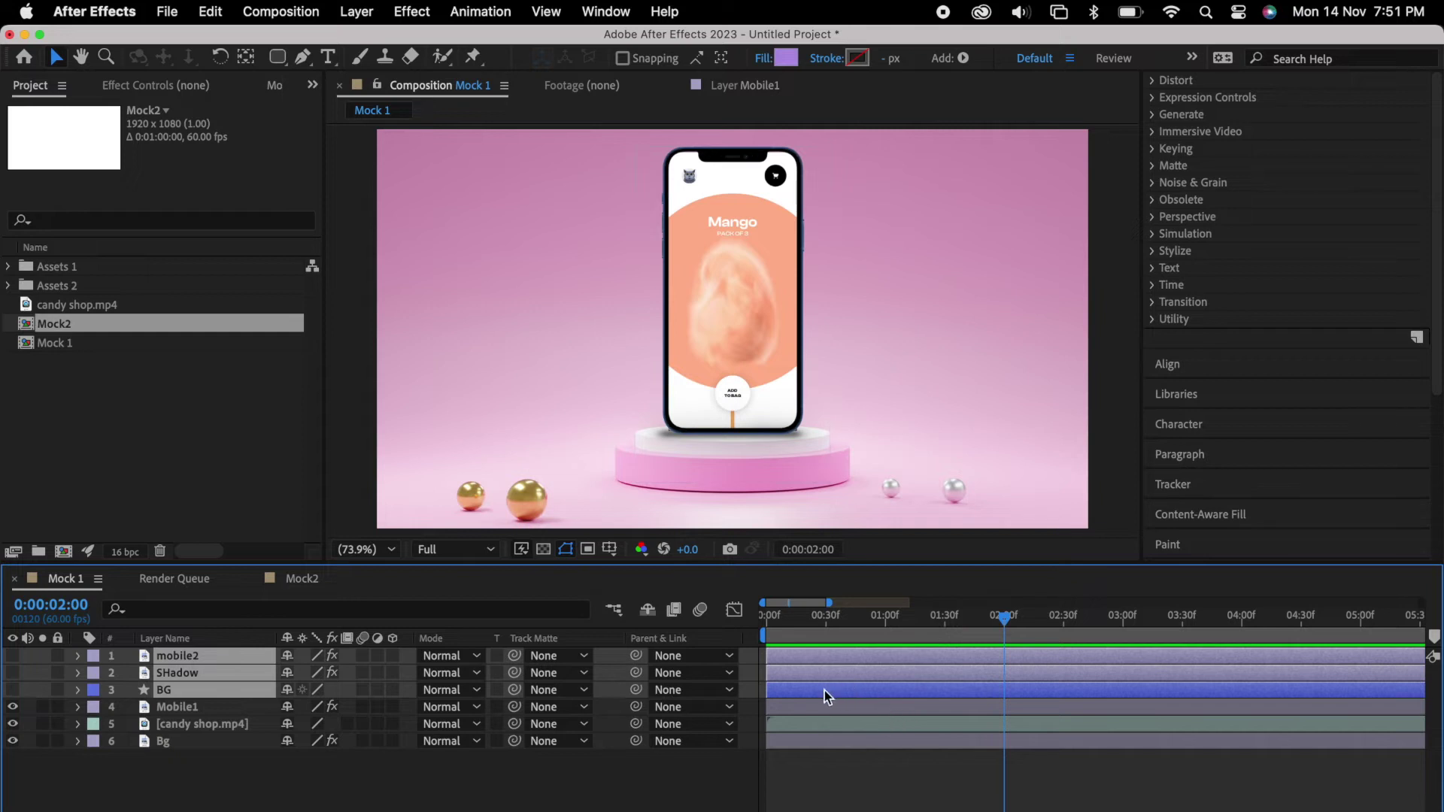
pyautogui.moveTo(824, 690); pyautogui.dragTo(1059, 699)
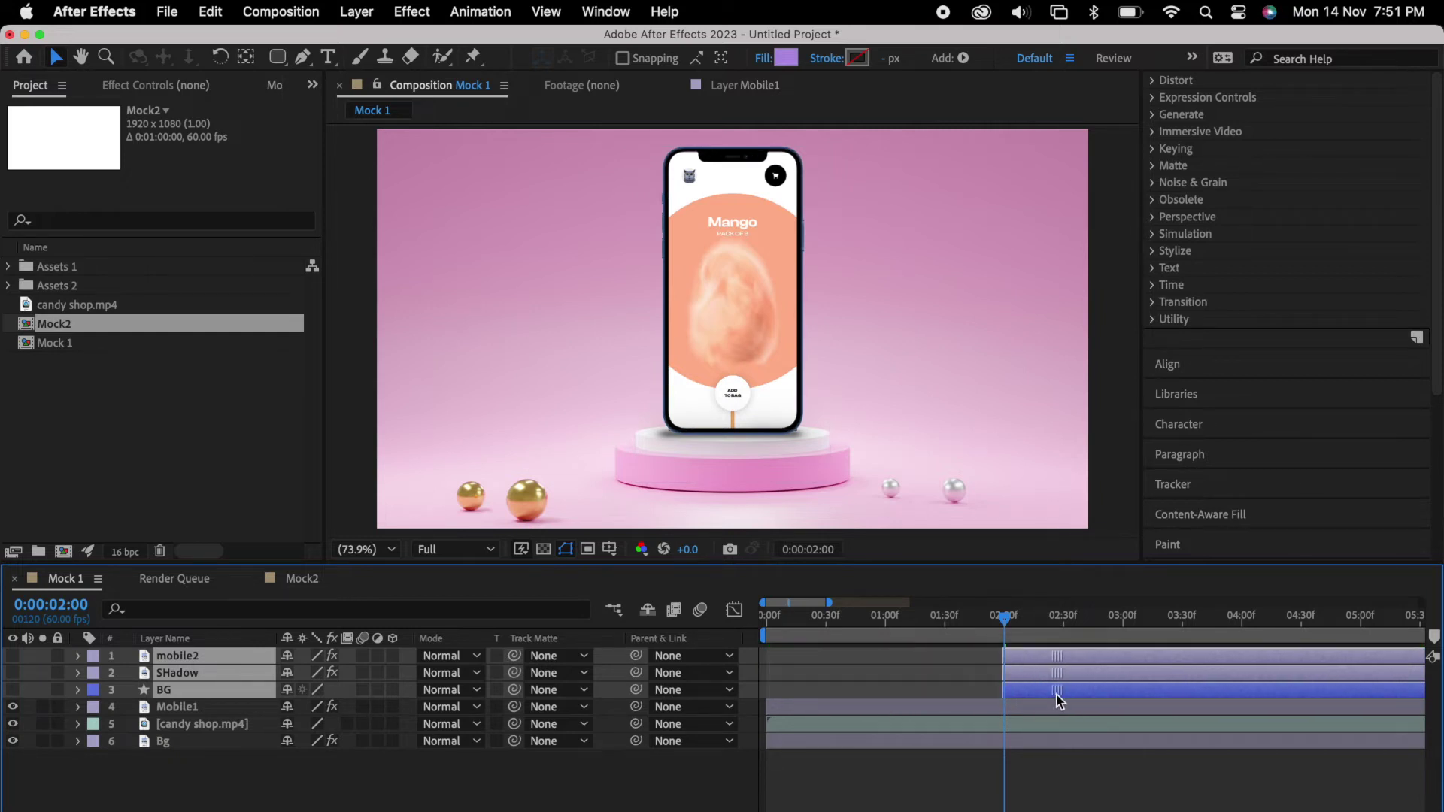
pyautogui.moveTo(1004, 618); pyautogui.dragTo(936, 638)
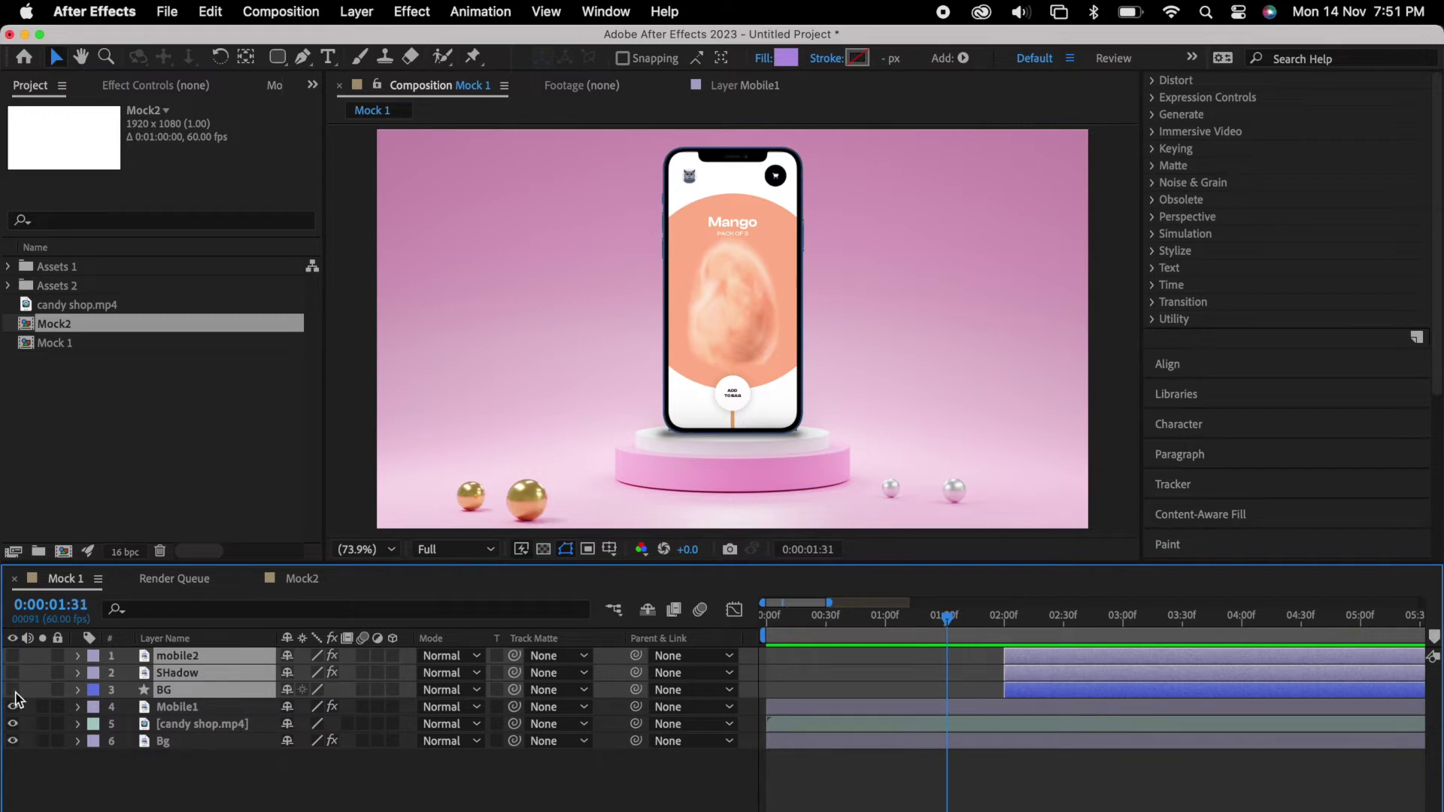
pyautogui.moveTo(14, 690); pyautogui.dragTo(12, 655)
pyautogui.moveTo(946, 618); pyautogui.dragTo(1044, 641)
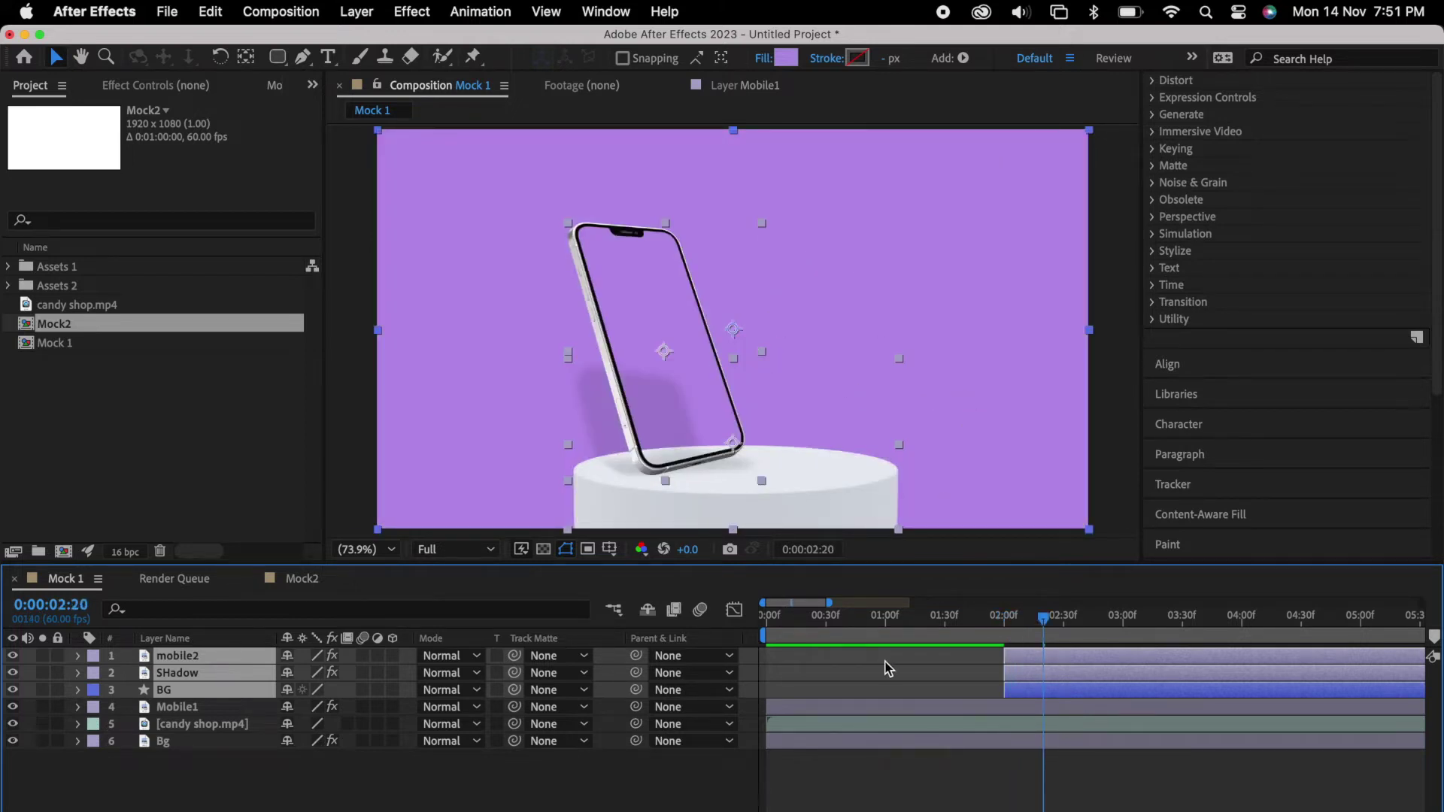
# Step: Select the candy shop.mp4 layer with the playhead at the 2-second cut
pyautogui.click(889, 669)
pyautogui.click(1037, 724)
pyautogui.moveTo(1022, 623); pyautogui.dragTo(1002, 628)
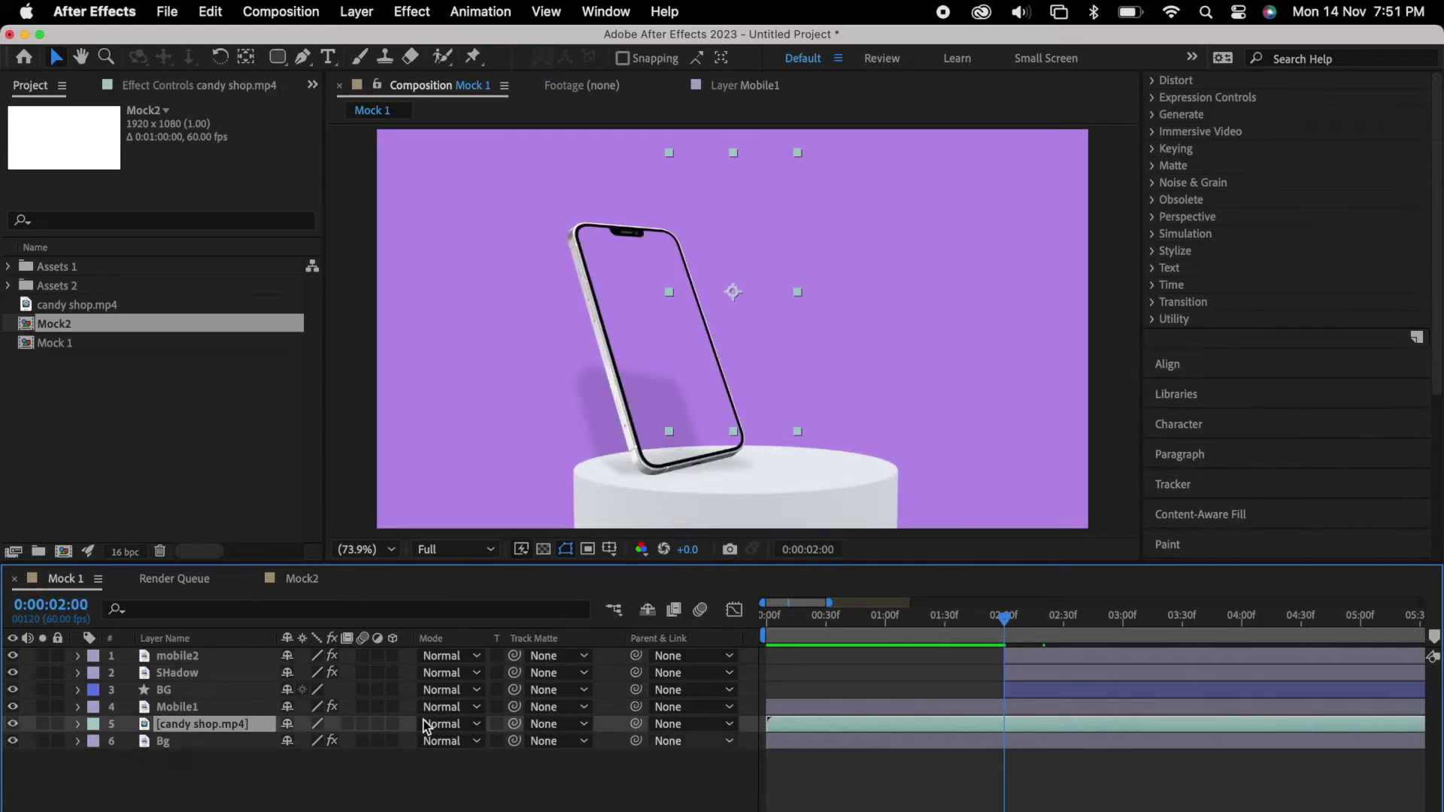
# Step: Split candy shop.mp4 at 2 seconds and move the later part to the top of the stack
pyautogui.press('super+shift+d')
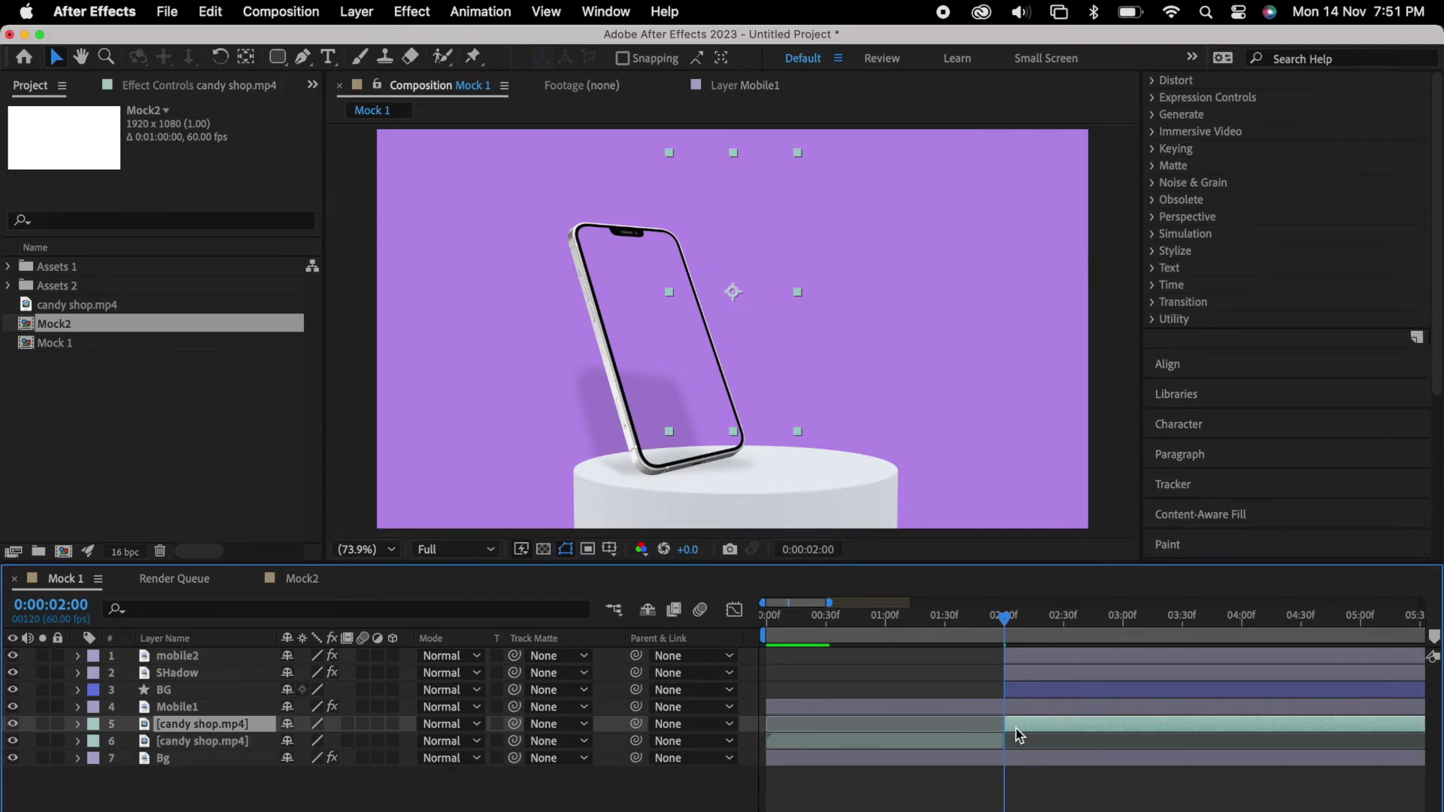
pyautogui.moveTo(242, 726); pyautogui.dragTo(225, 660)
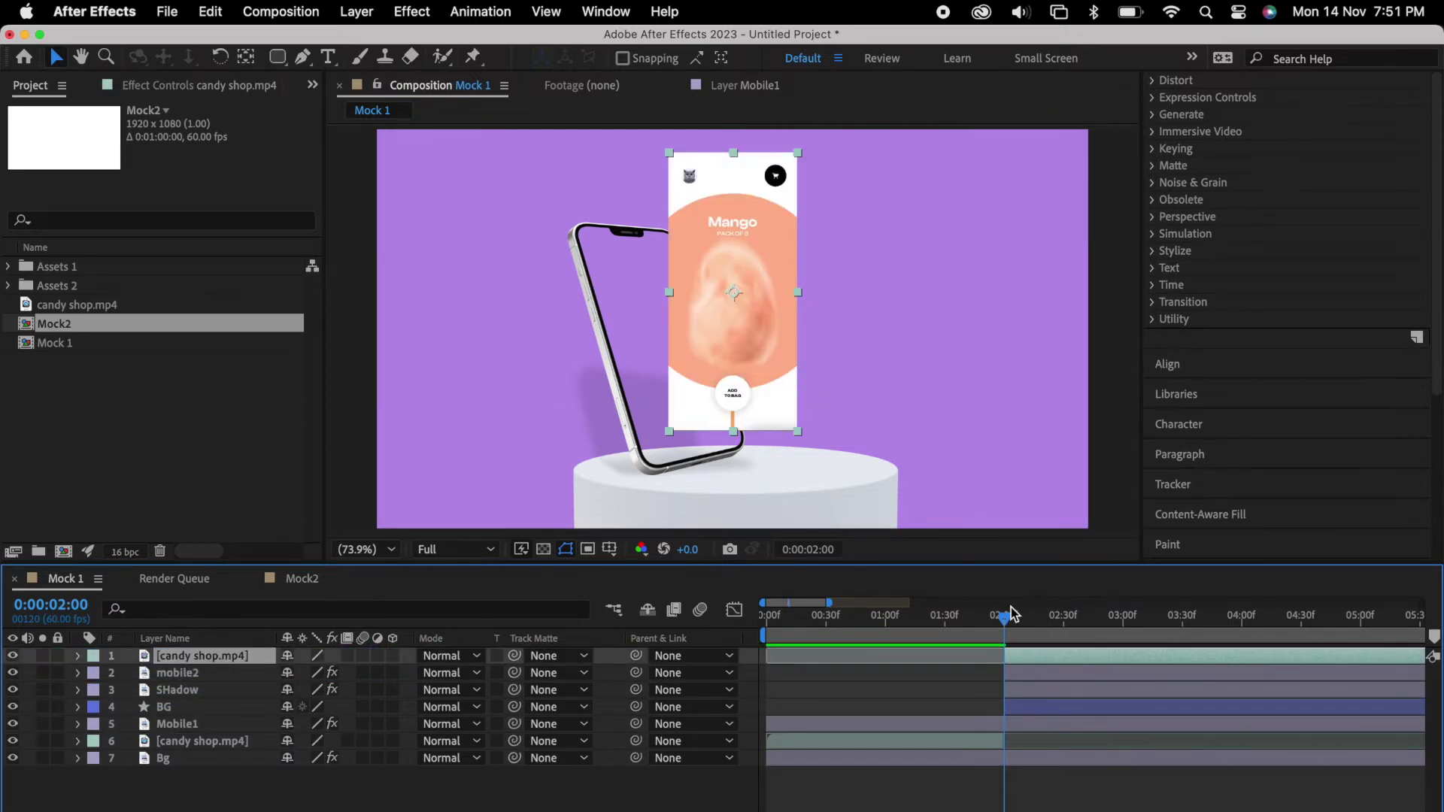
pyautogui.moveTo(962, 623); pyautogui.dragTo(1004, 638)
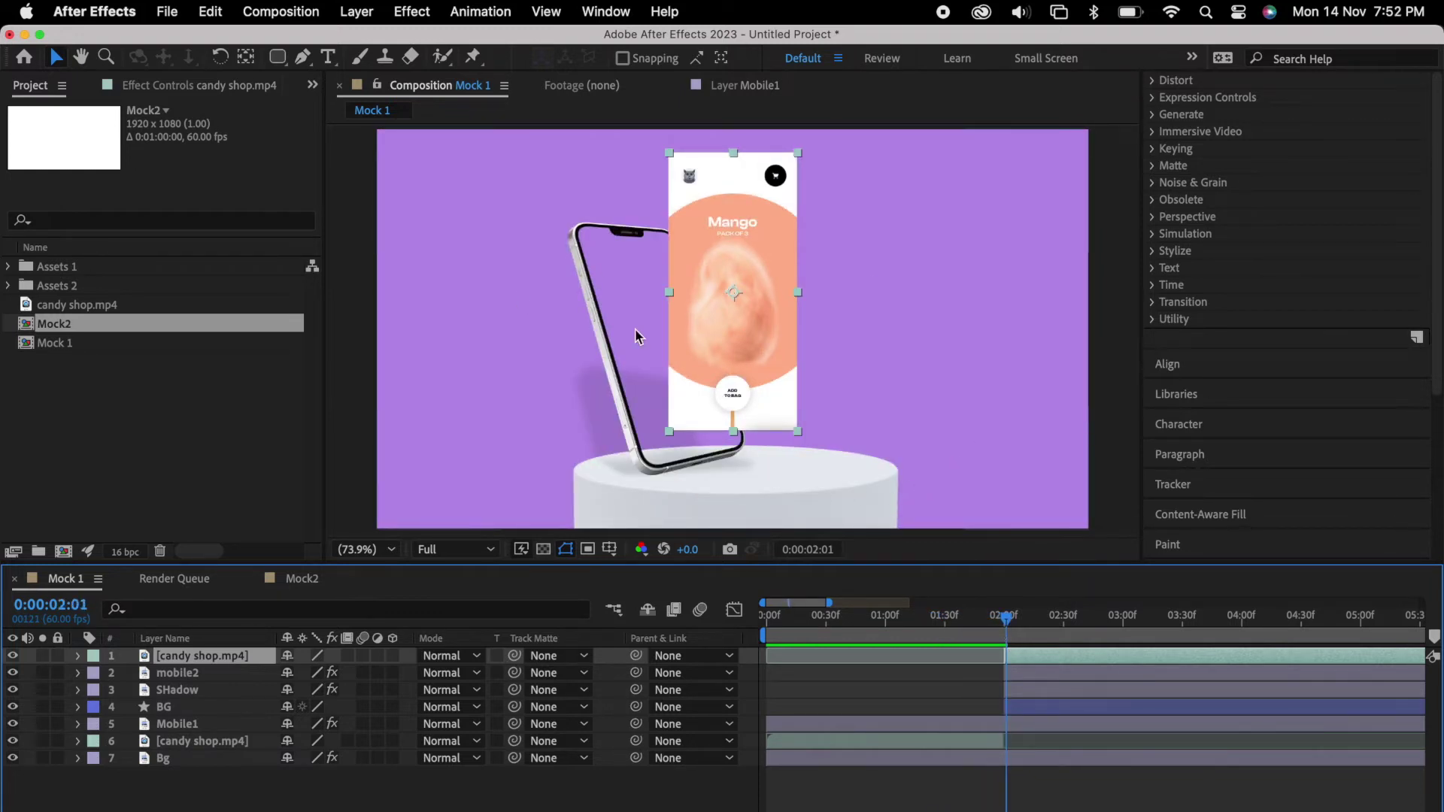
# Step: Move the candy shop screen video down-left onto the leaning phone and shrink it
pyautogui.moveTo(746, 310); pyautogui.dragTo(654, 385)
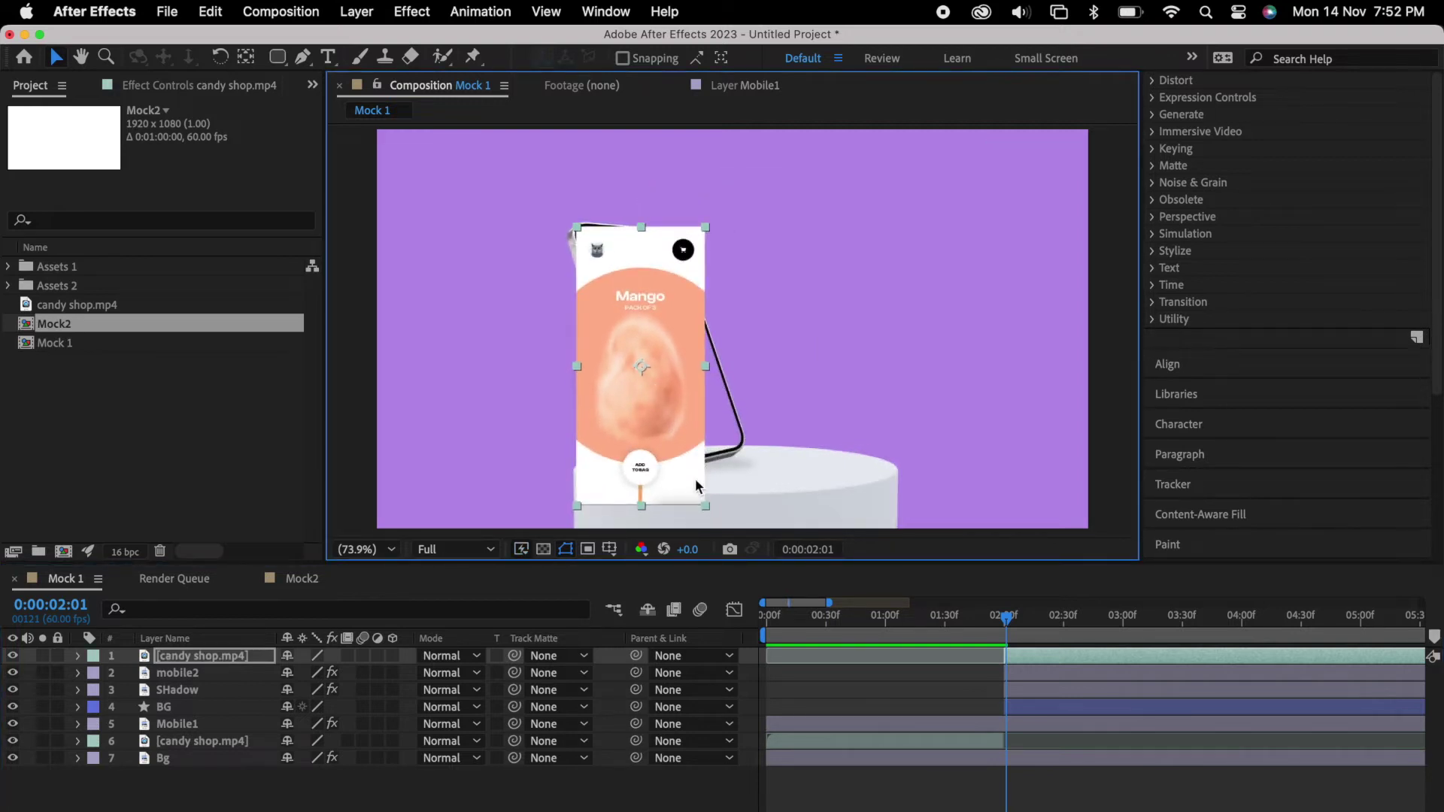
pyautogui.moveTo(705, 503); pyautogui.dragTo(701, 473)
pyautogui.scroll(5, 1203, 178)
# Step: Apply the Corner Pin effect to the candy shop.mp4 layer
pyautogui.click(1183, 175)
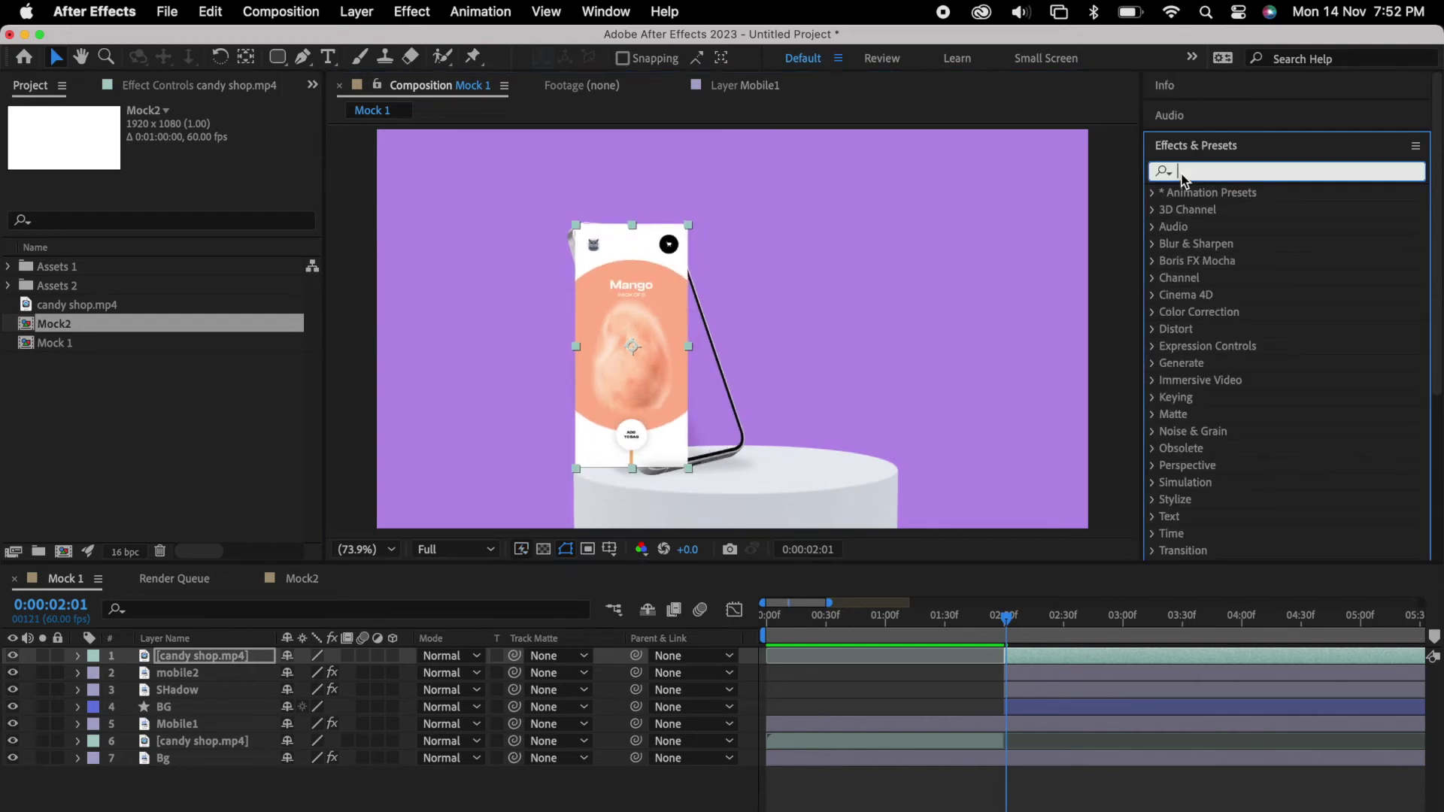
pyautogui.write('cor')
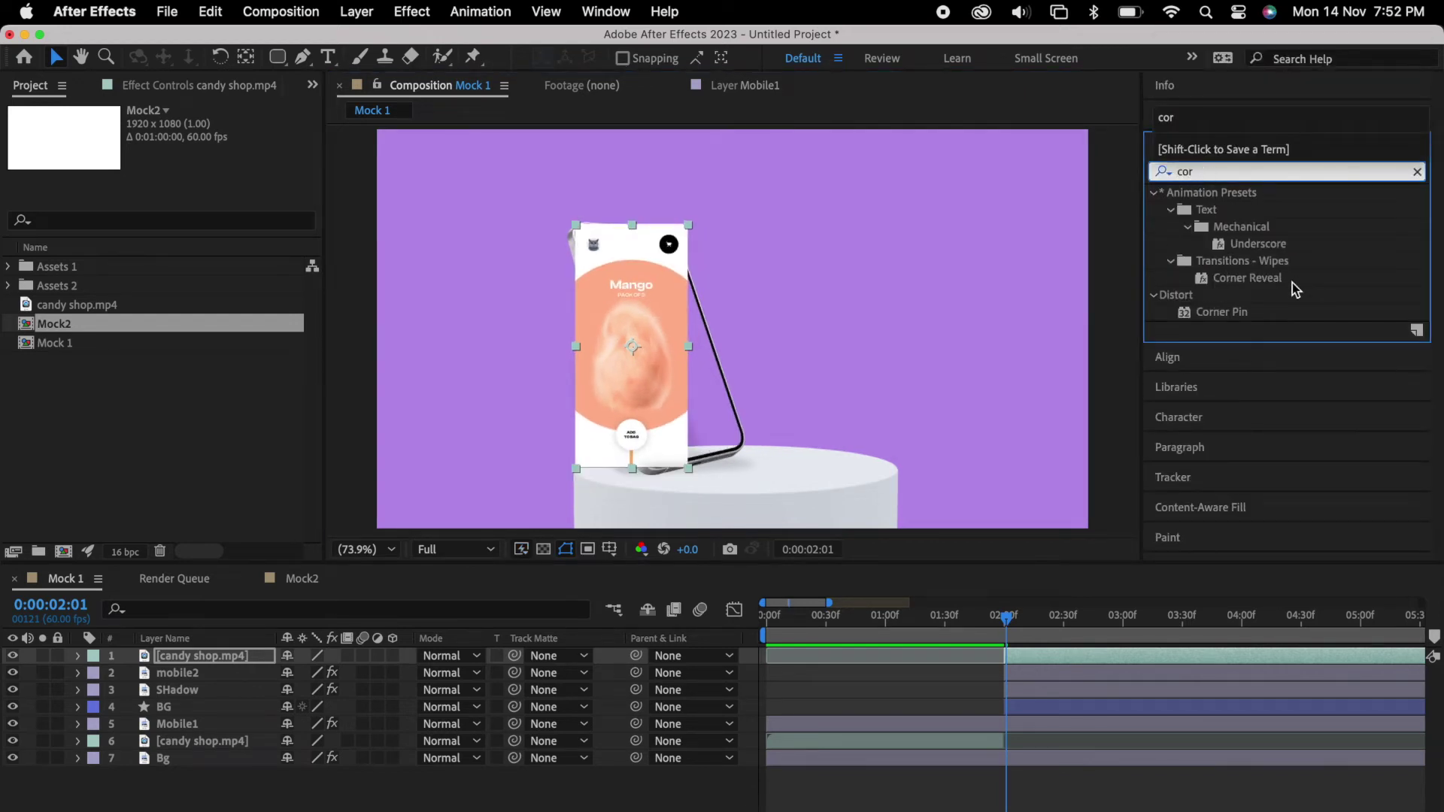
pyautogui.click(1240, 311)
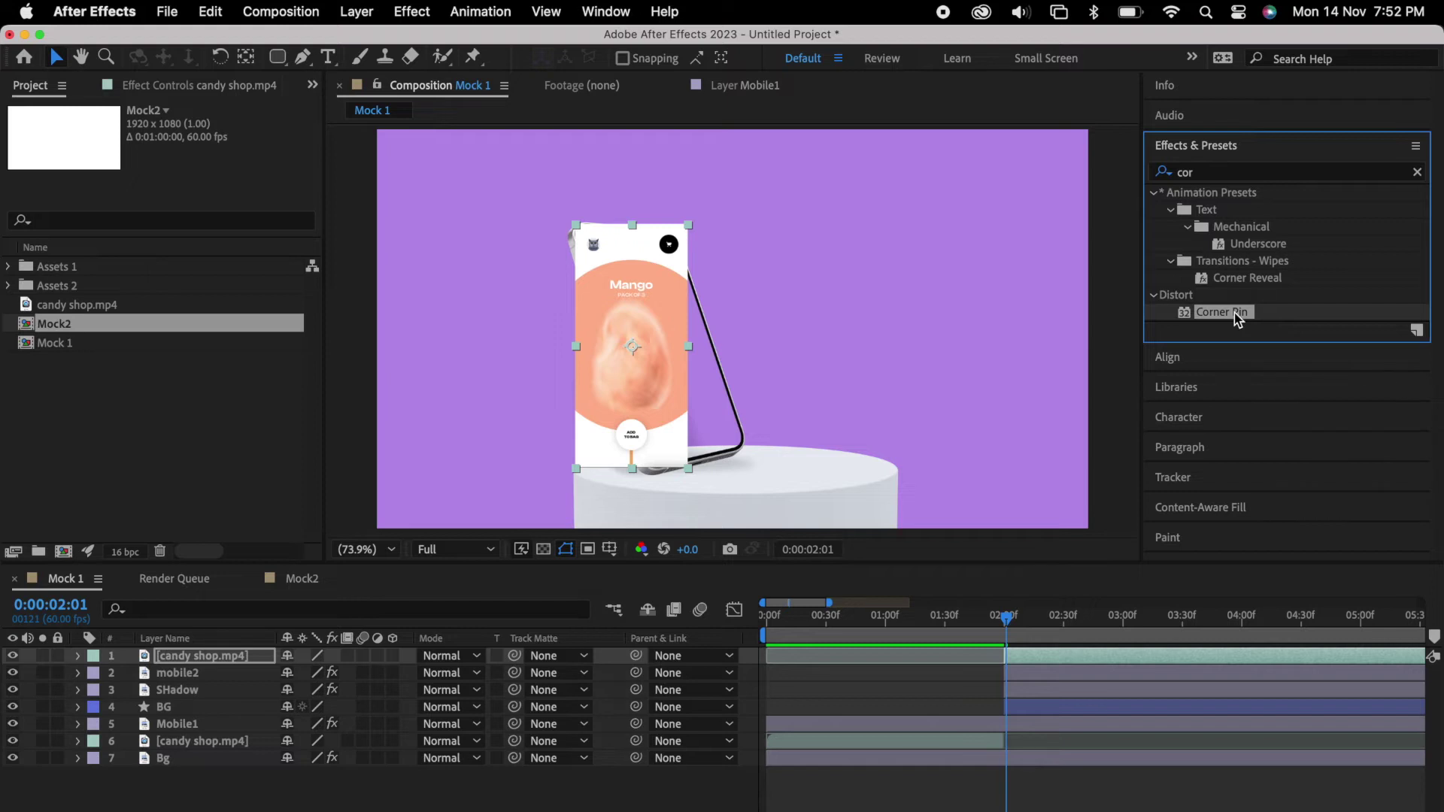
pyautogui.moveTo(1233, 313); pyautogui.dragTo(650, 316)
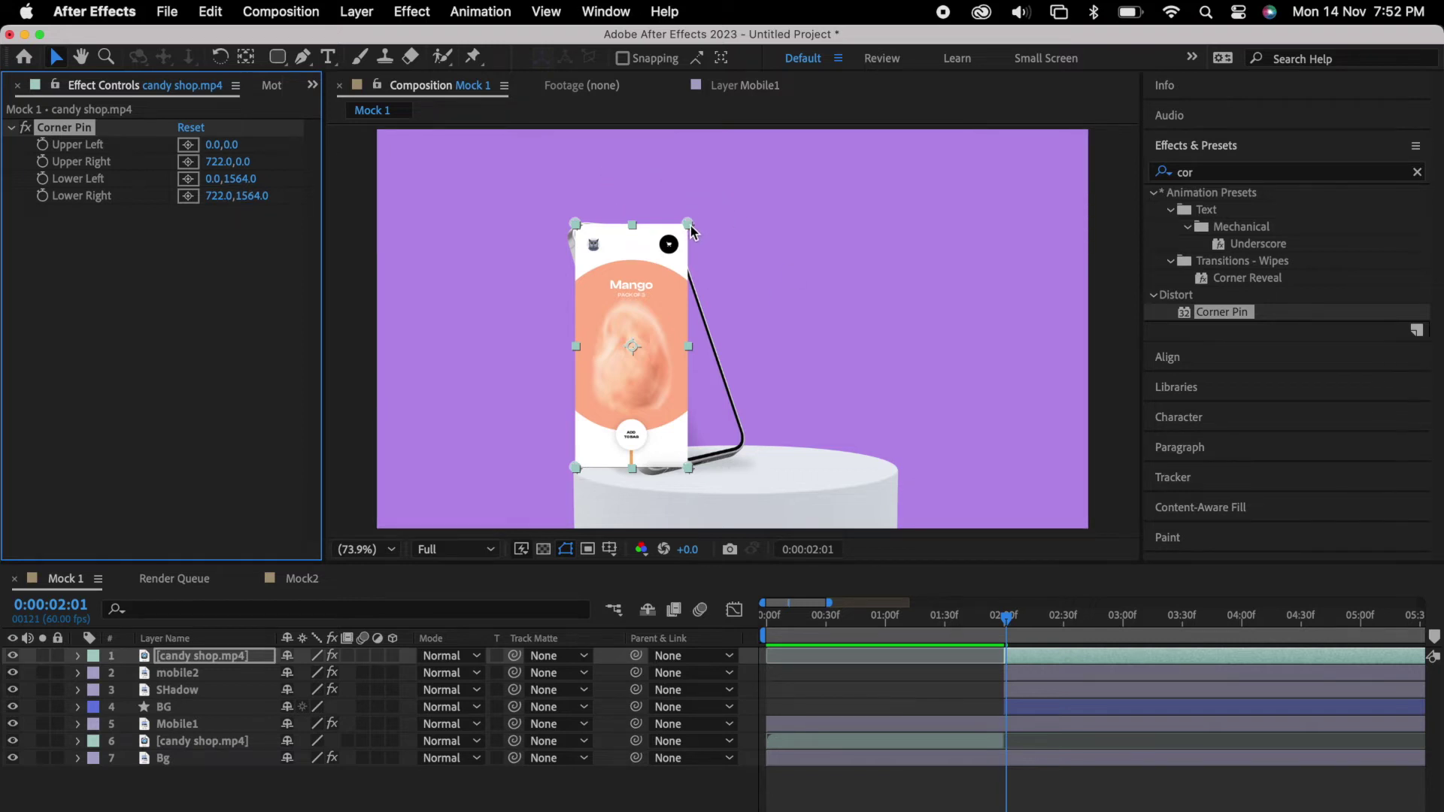
# Step: Drag the four corner pins onto the tilted phone screen's corners and fine-tune the fit
pyautogui.moveTo(689, 224); pyautogui.dragTo(670, 232)
pyautogui.moveTo(688, 468); pyautogui.dragTo(744, 444)
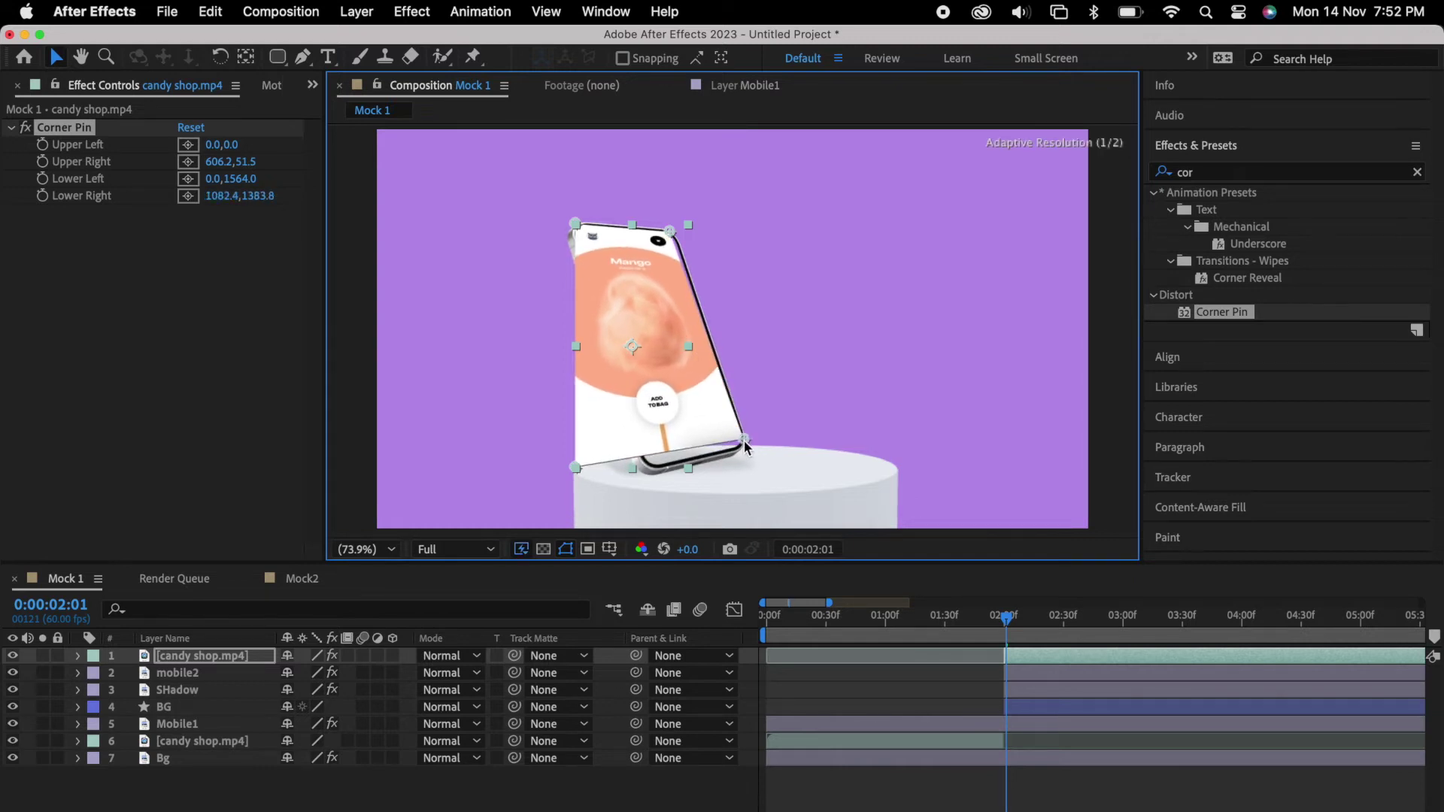
pyautogui.moveTo(577, 468); pyautogui.dragTo(647, 470)
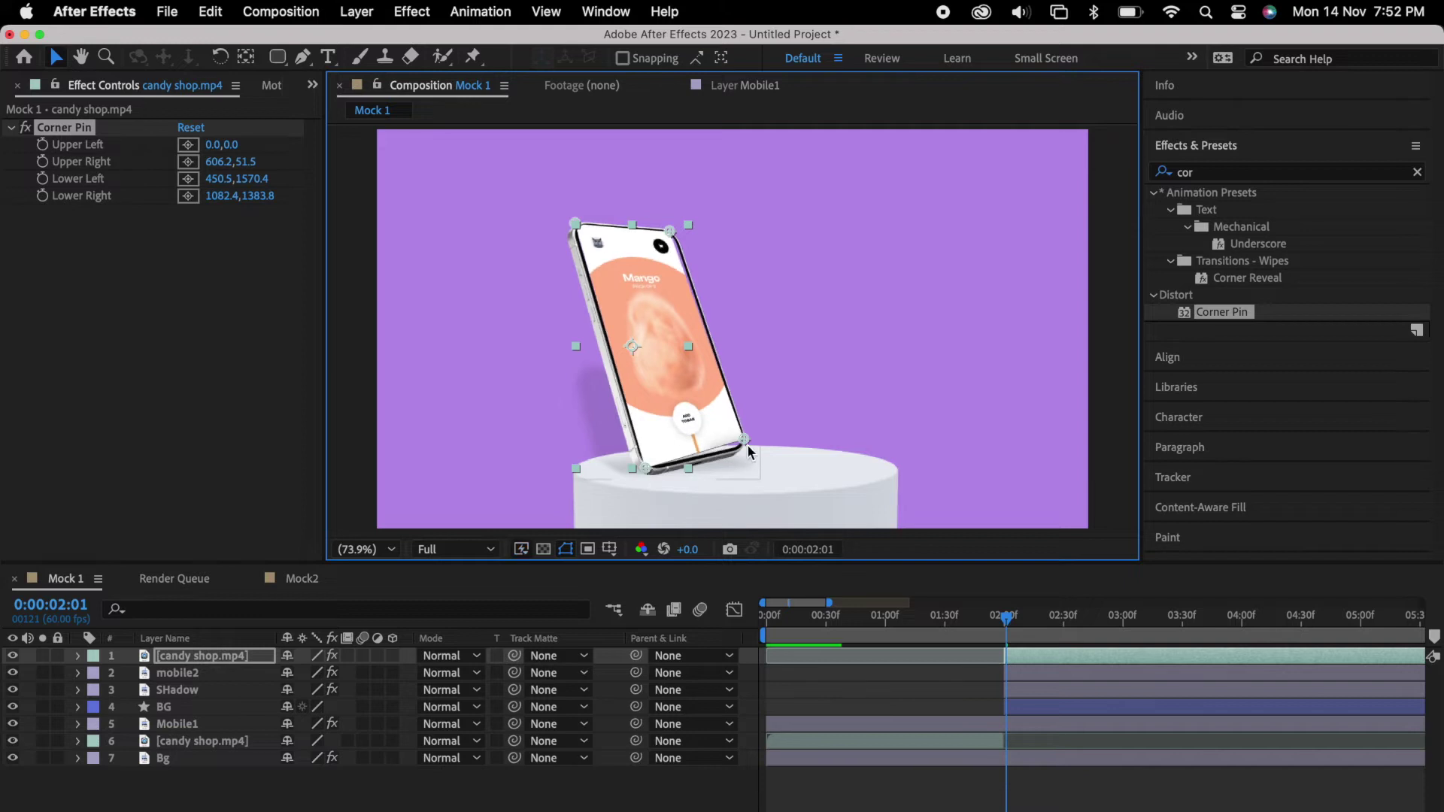
pyautogui.moveTo(744, 439); pyautogui.dragTo(745, 445)
pyautogui.moveTo(670, 231); pyautogui.dragTo(672, 231)
pyautogui.moveTo(575, 223); pyautogui.dragTo(574, 221)
pyautogui.moveTo(645, 468); pyautogui.dragTo(648, 470)
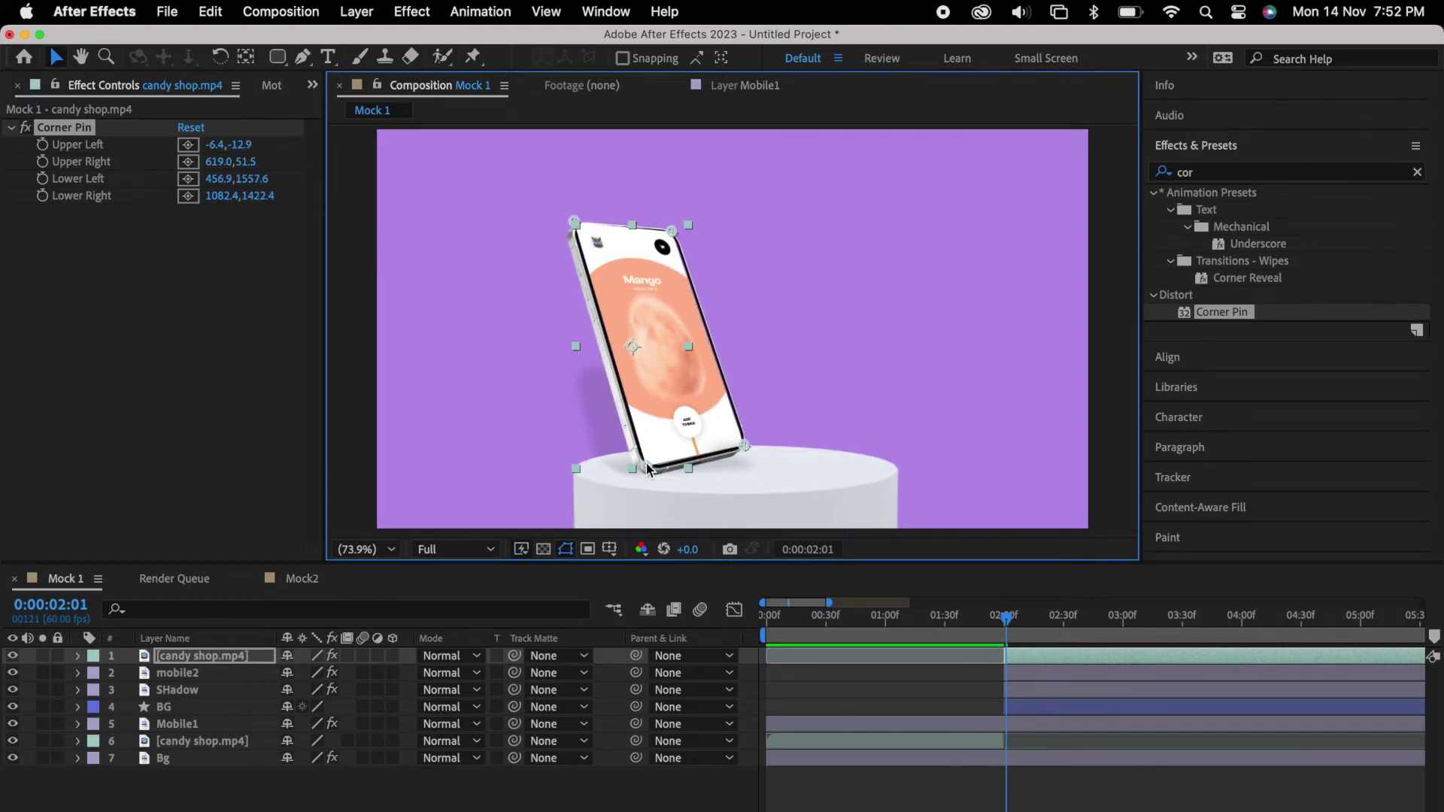
# Step: Move the candy shop layer beneath mobile2 so it sits under the phone frame
pyautogui.moveTo(228, 662); pyautogui.dragTo(224, 679)
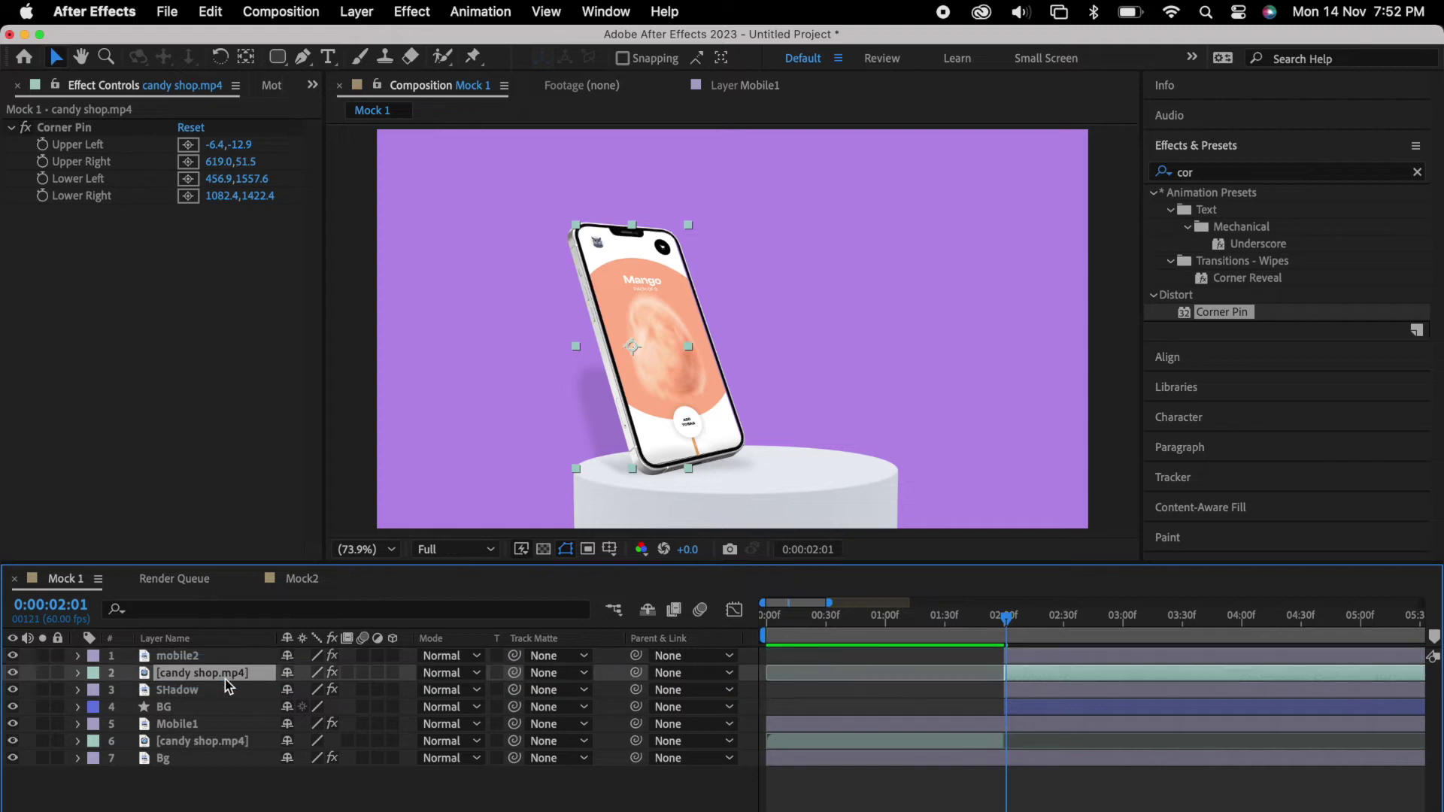
pyautogui.click(515, 313)
pyautogui.click(643, 300)
# Step: Toggle the Change This and Background #254 layers to inspect the 254 mockup
pyautogui.click(1000, 724)
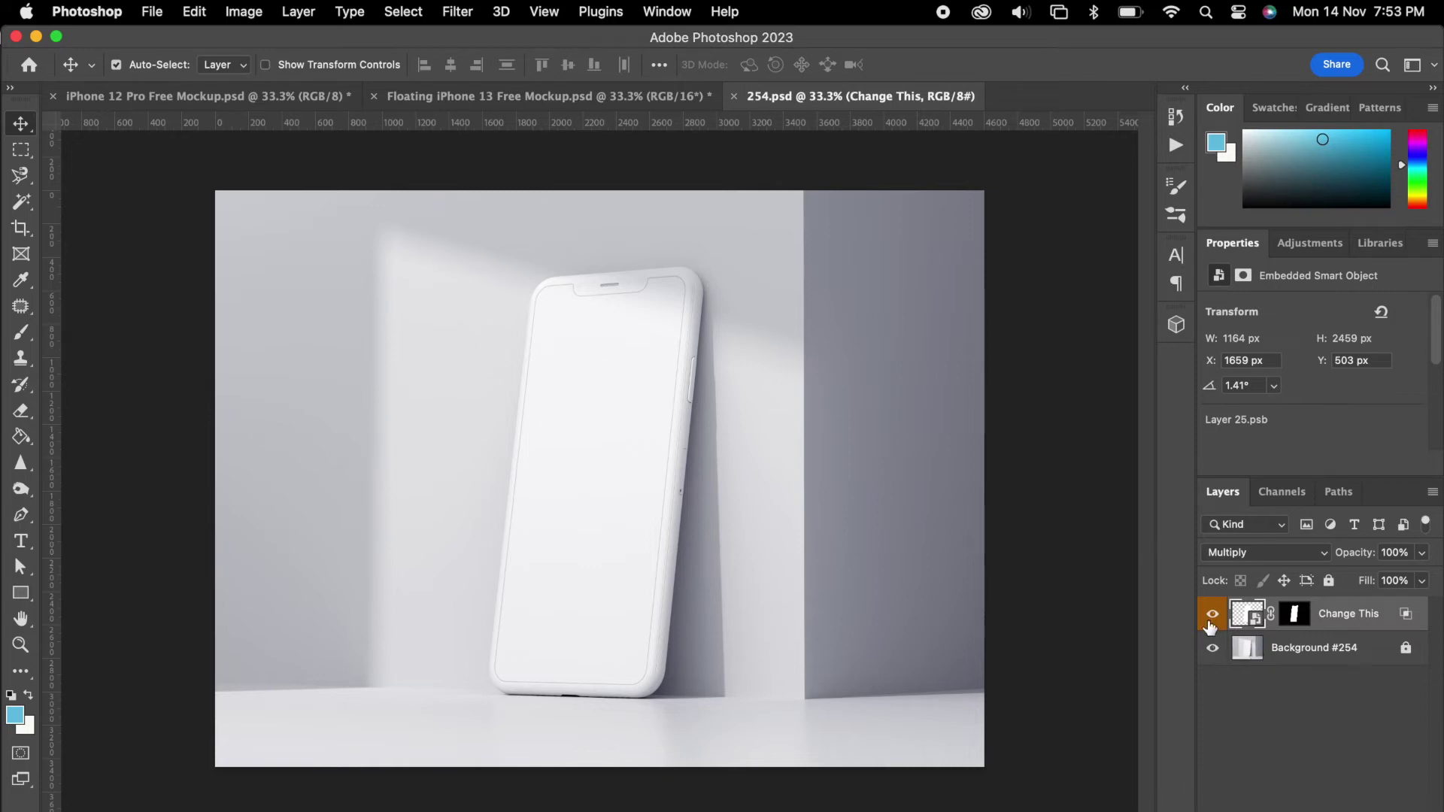
pyautogui.click(1212, 618)
pyautogui.click(1212, 650)
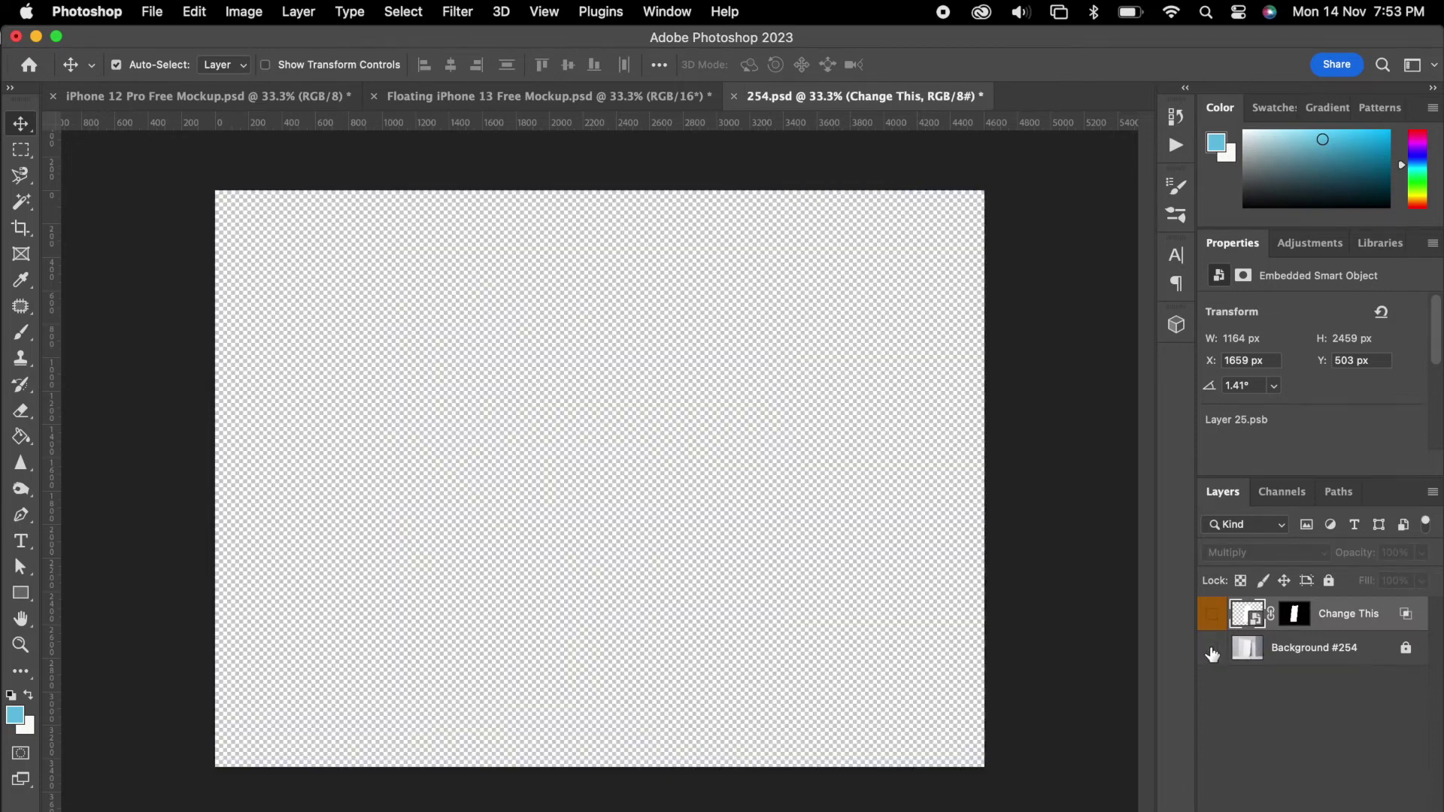
pyautogui.click(1212, 649)
pyautogui.click(1212, 619)
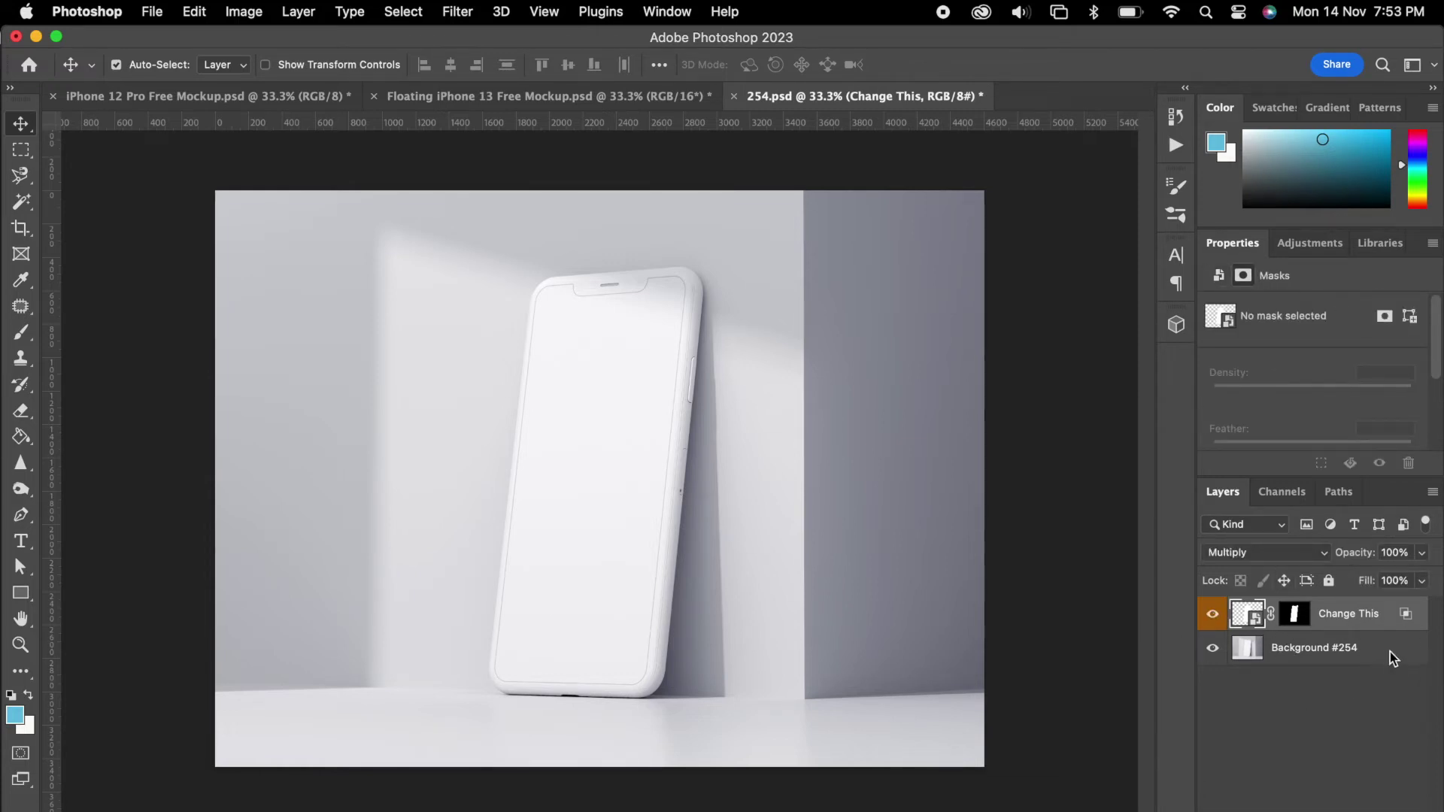
pyautogui.doubleClick(1392, 658)
pyautogui.click(1361, 320)
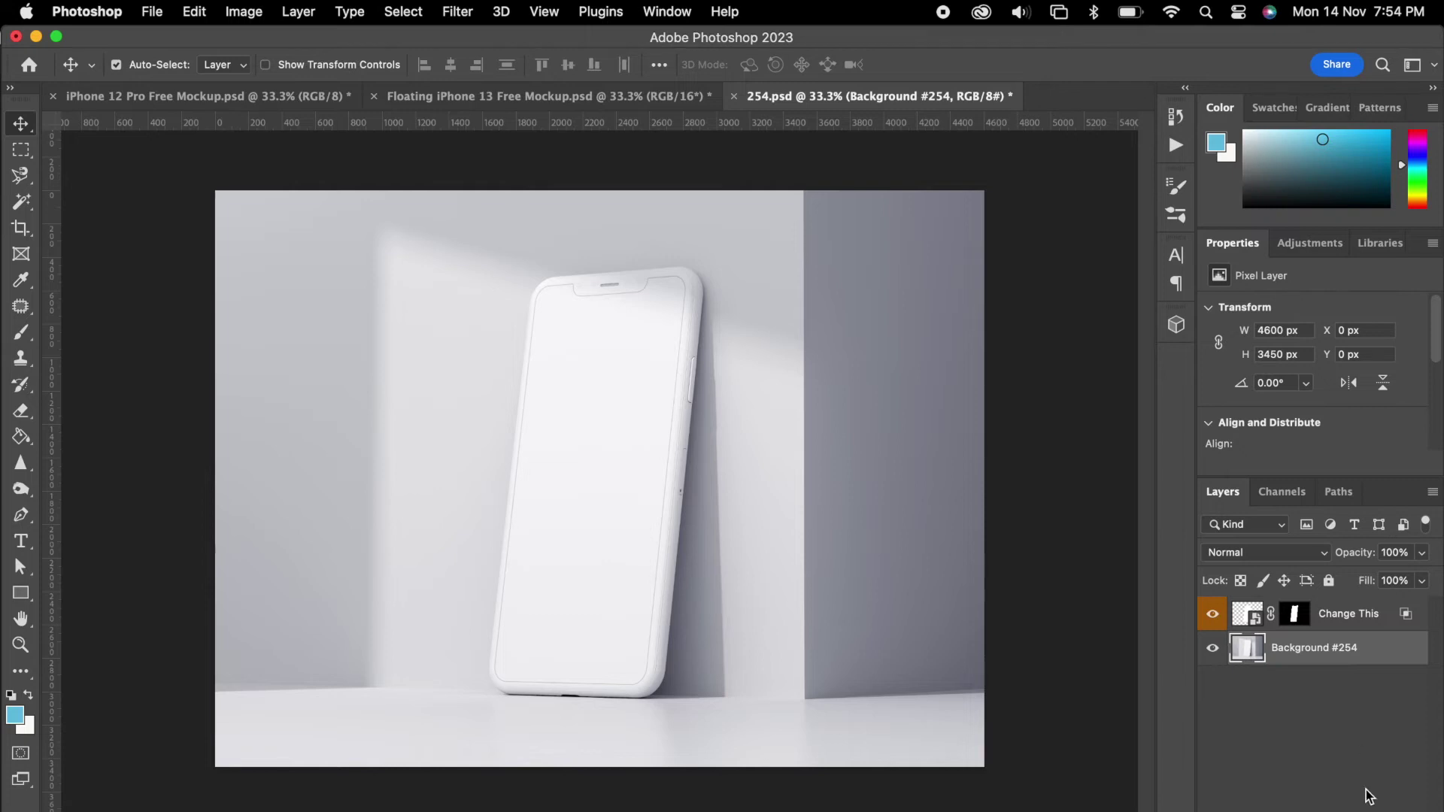
# Step: Add Layer 1 beneath Background #254, cut out the screen shape, and hide Change This
pyautogui.press('super+shift+alt+n')
pyautogui.moveTo(1303, 657); pyautogui.dragTo(1301, 699)
pyautogui.click(1293, 614)
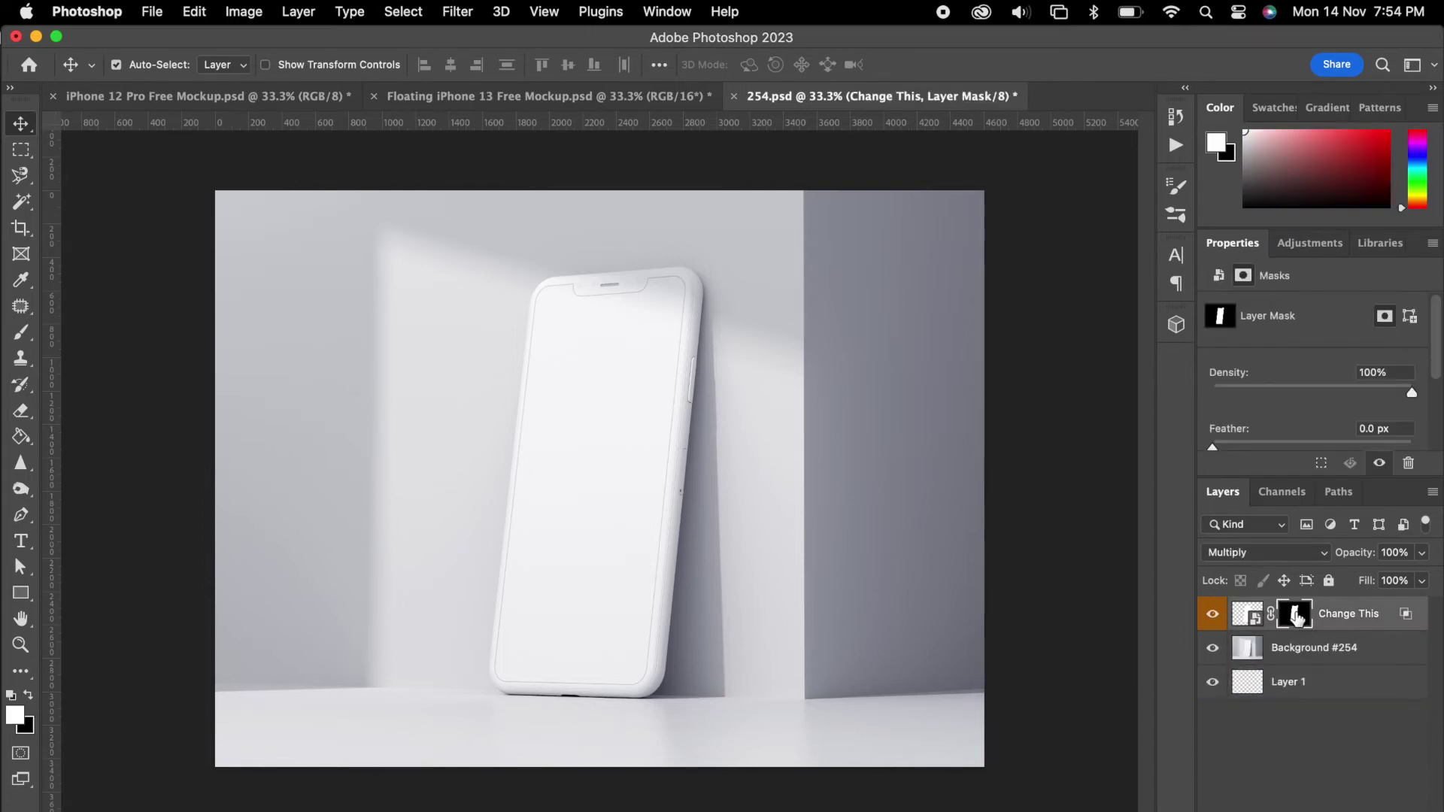
pyautogui.keyDown('super'); pyautogui.click(1294, 613); pyautogui.keyUp('super')
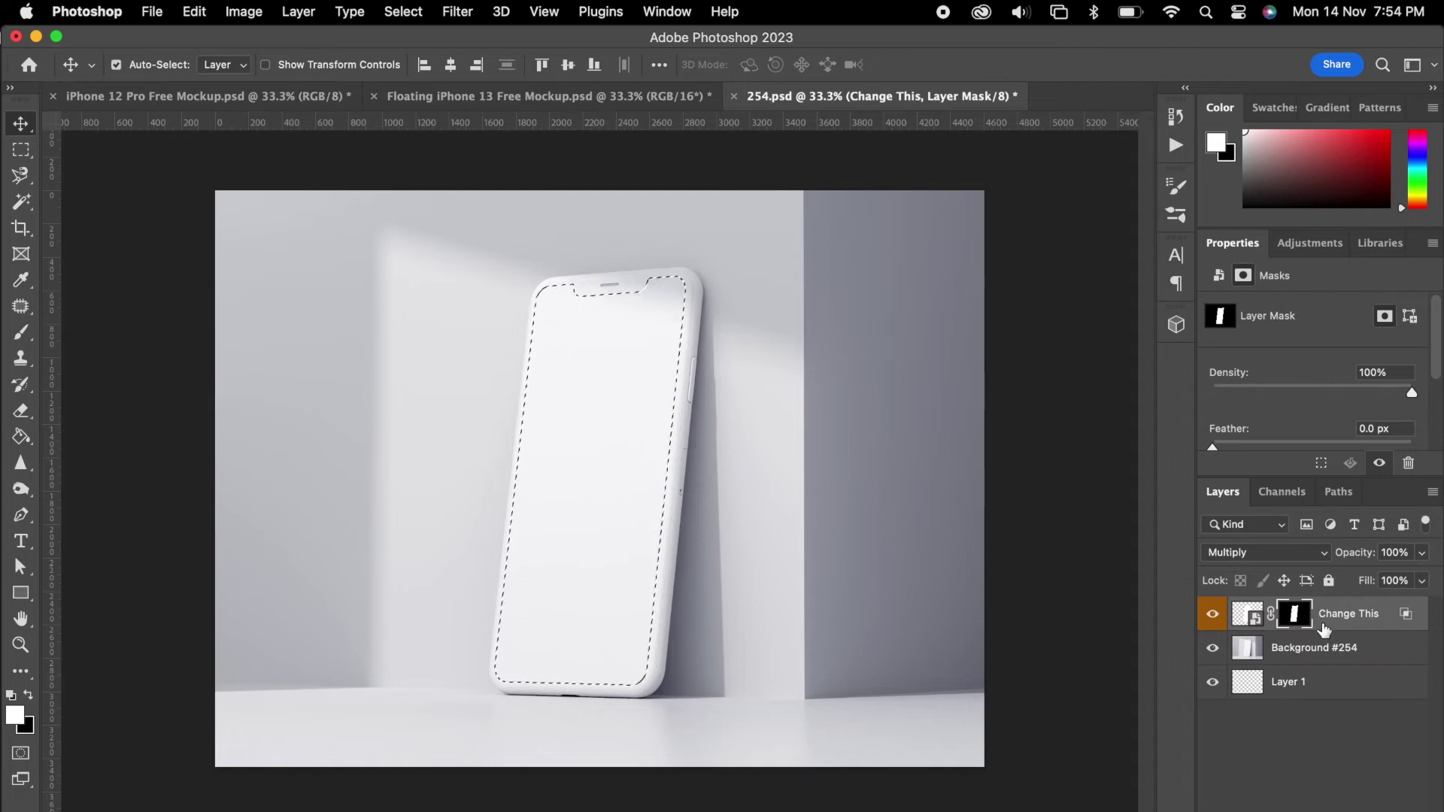
pyautogui.click(1324, 649)
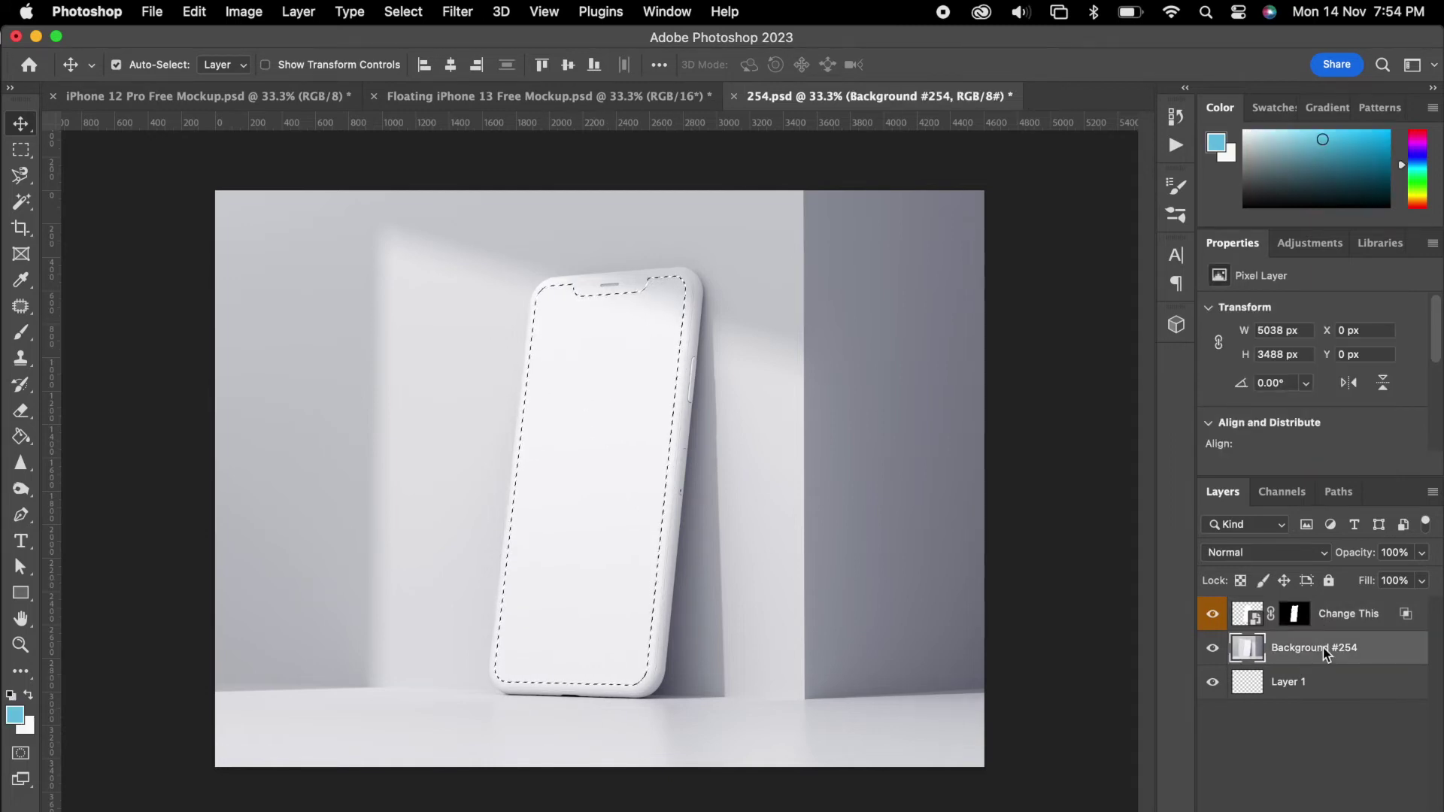
pyautogui.press('super+BackSpace')
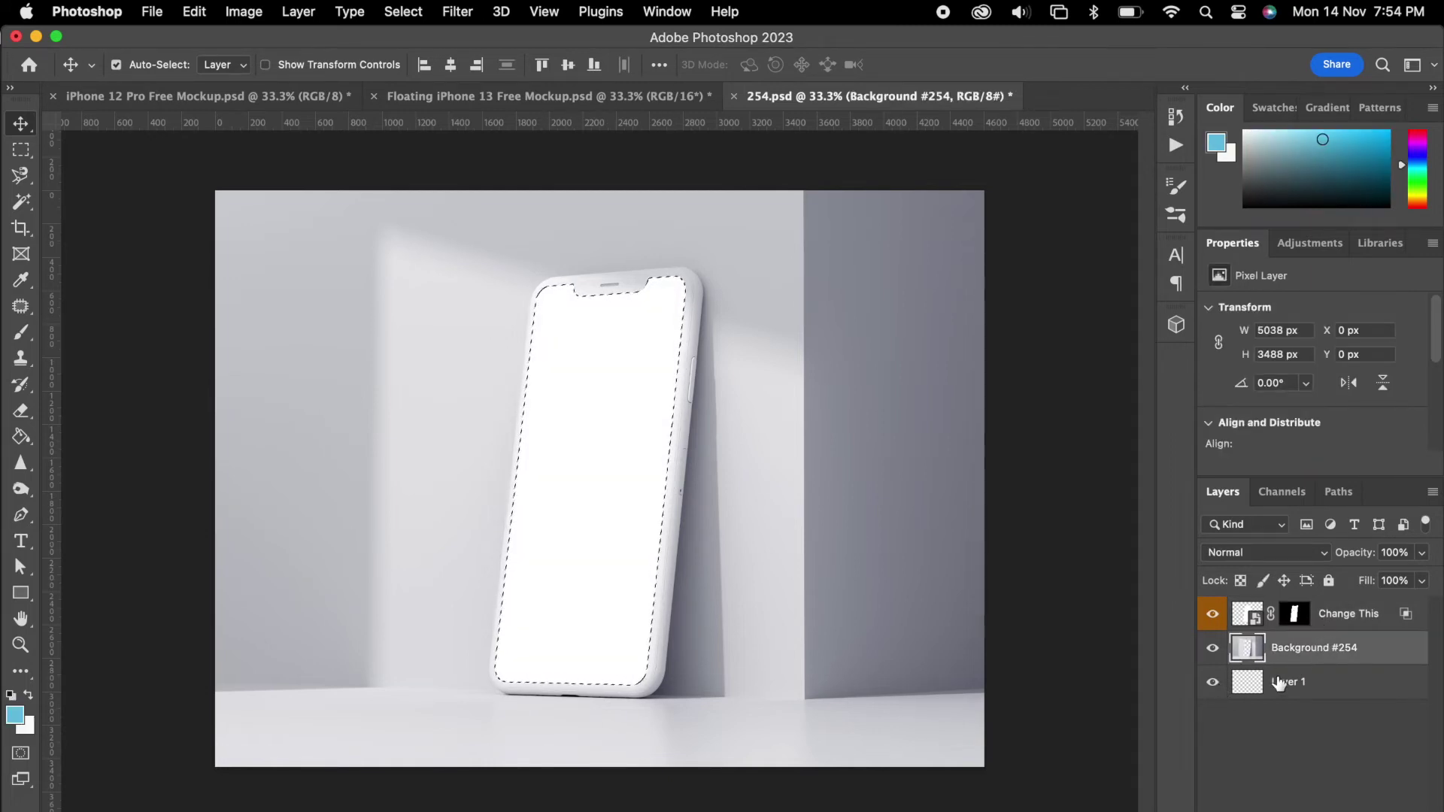
pyautogui.press('super+d')
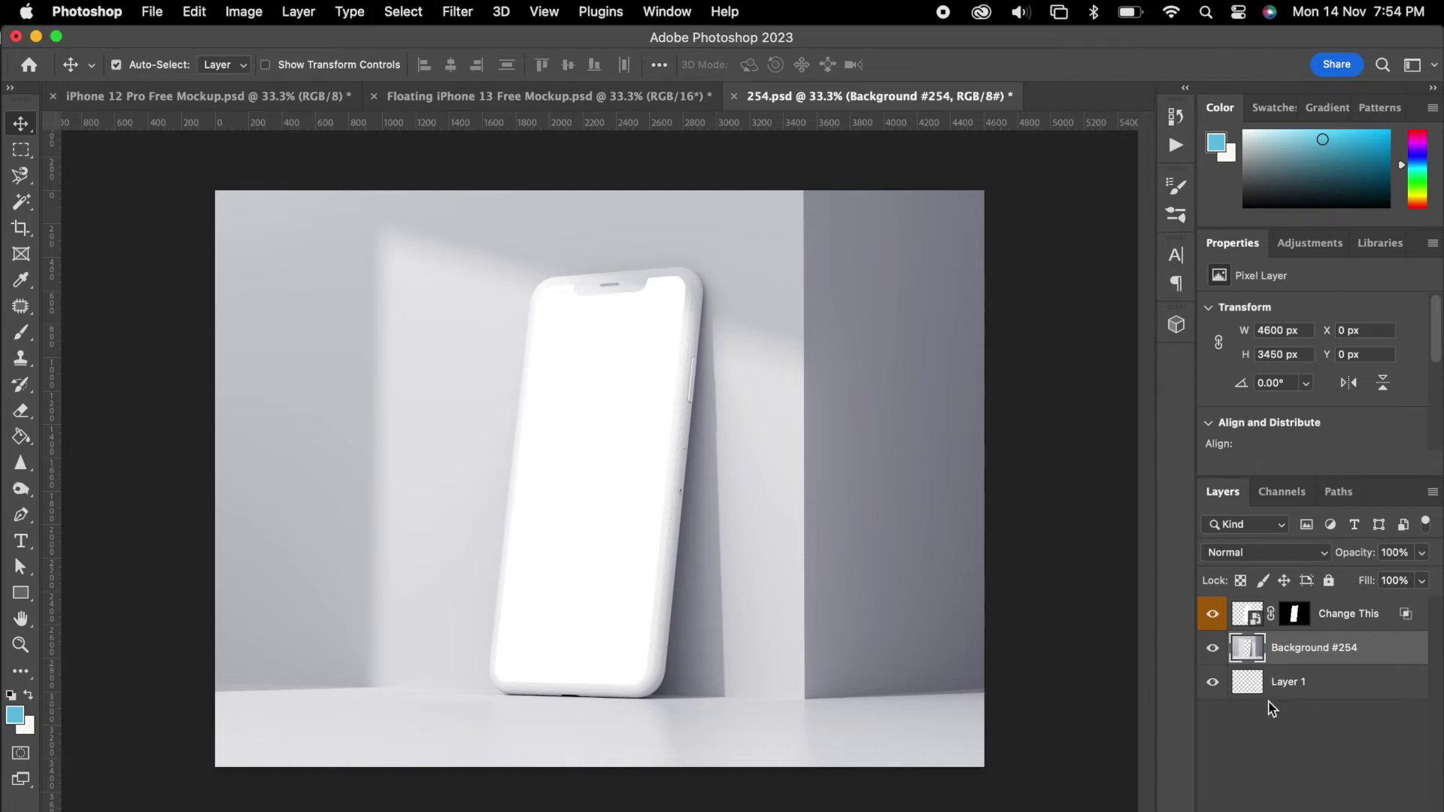
pyautogui.click(1212, 614)
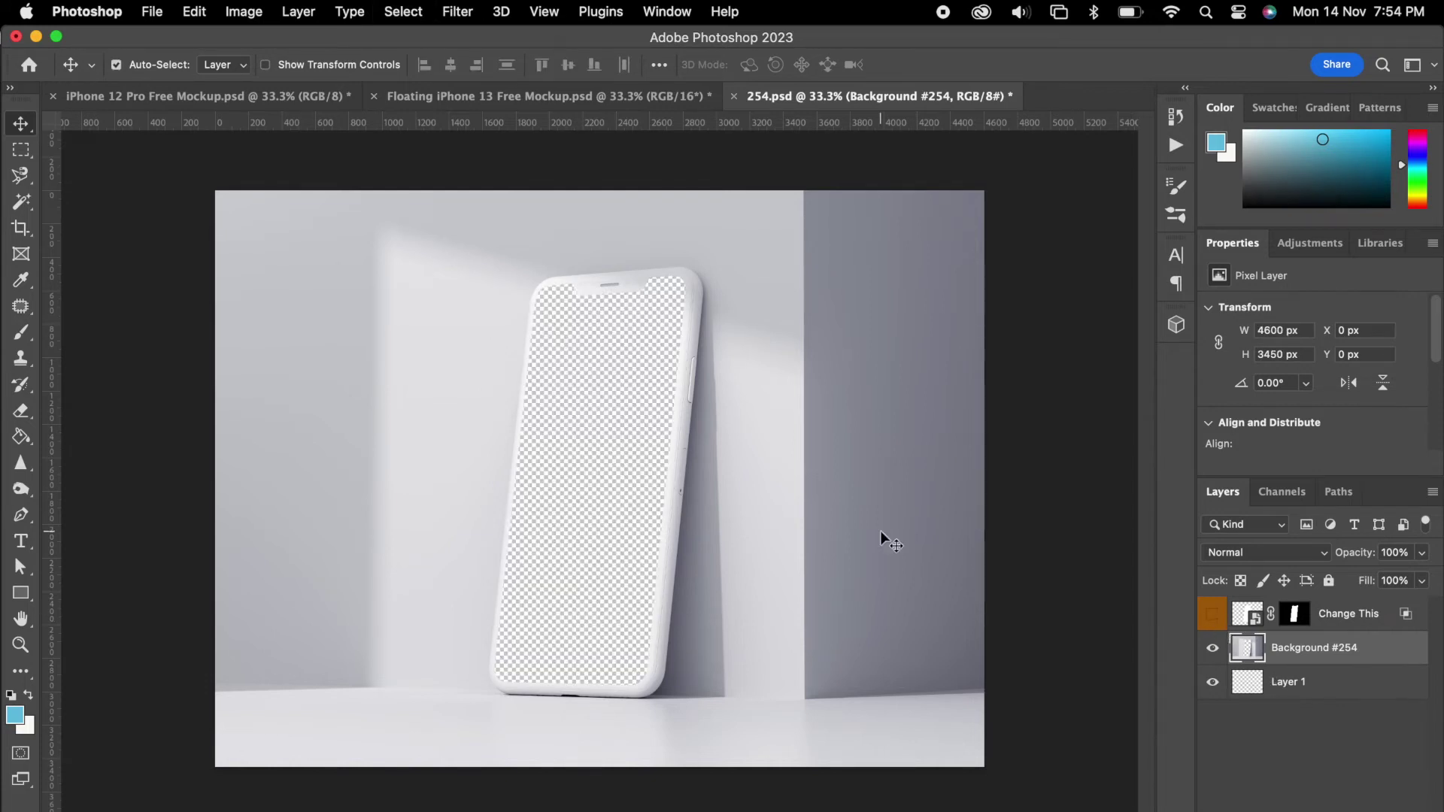
pyautogui.click(899, 543)
# Step: Widen the canvas on both left and right sides with the Crop tool
pyautogui.click(21, 228)
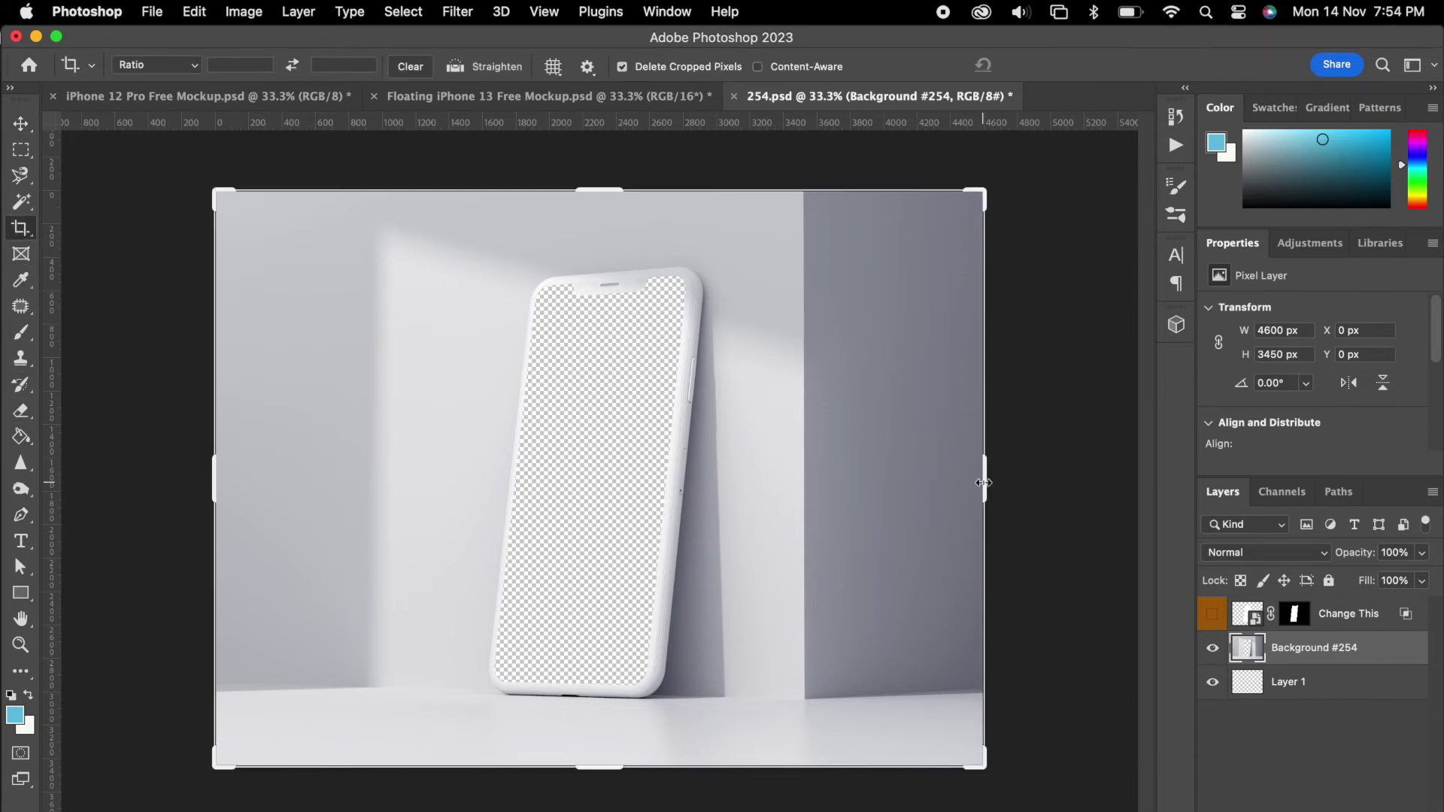
pyautogui.moveTo(983, 482); pyautogui.dragTo(1033, 482)
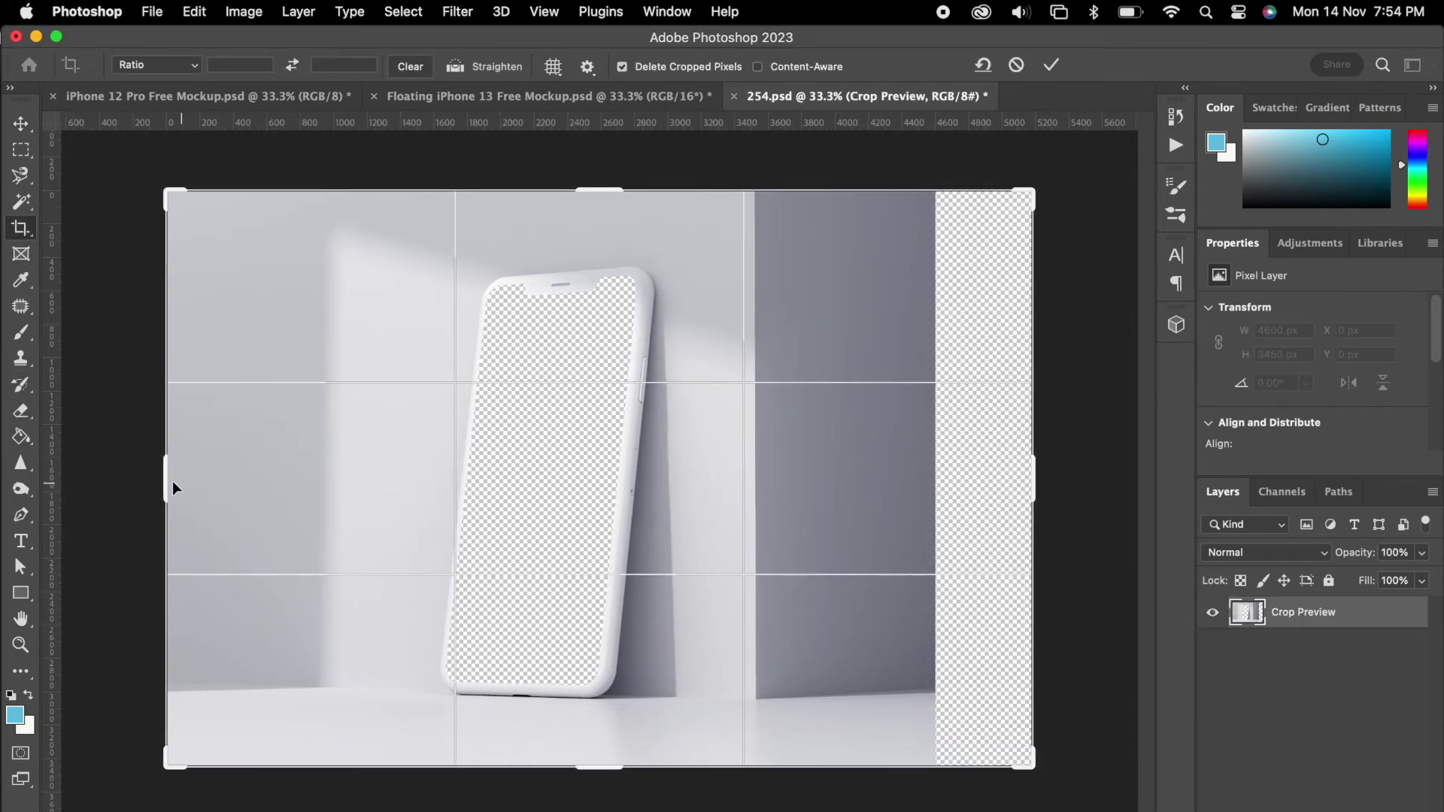
pyautogui.moveTo(160, 489); pyautogui.dragTo(146, 485)
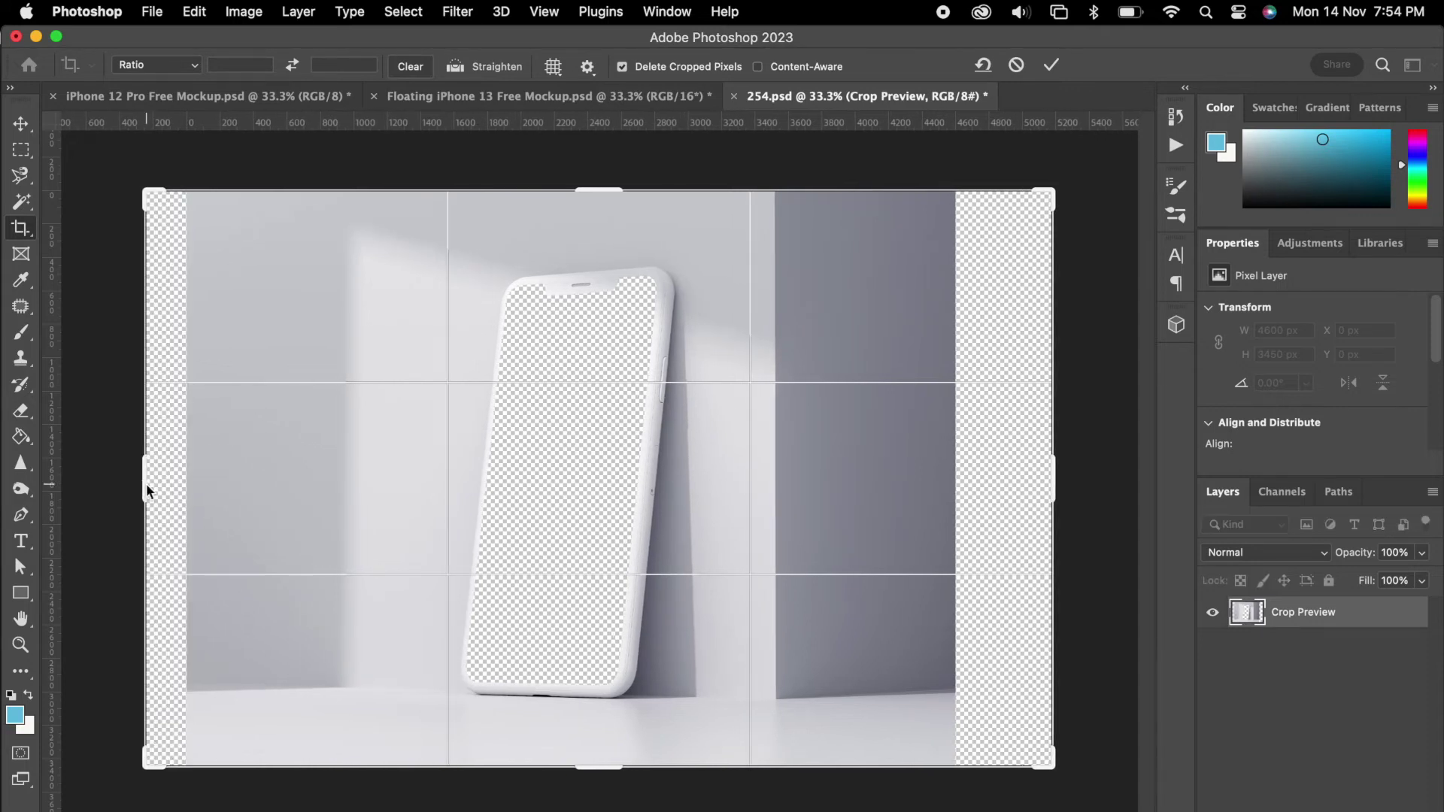
pyautogui.press('Return')
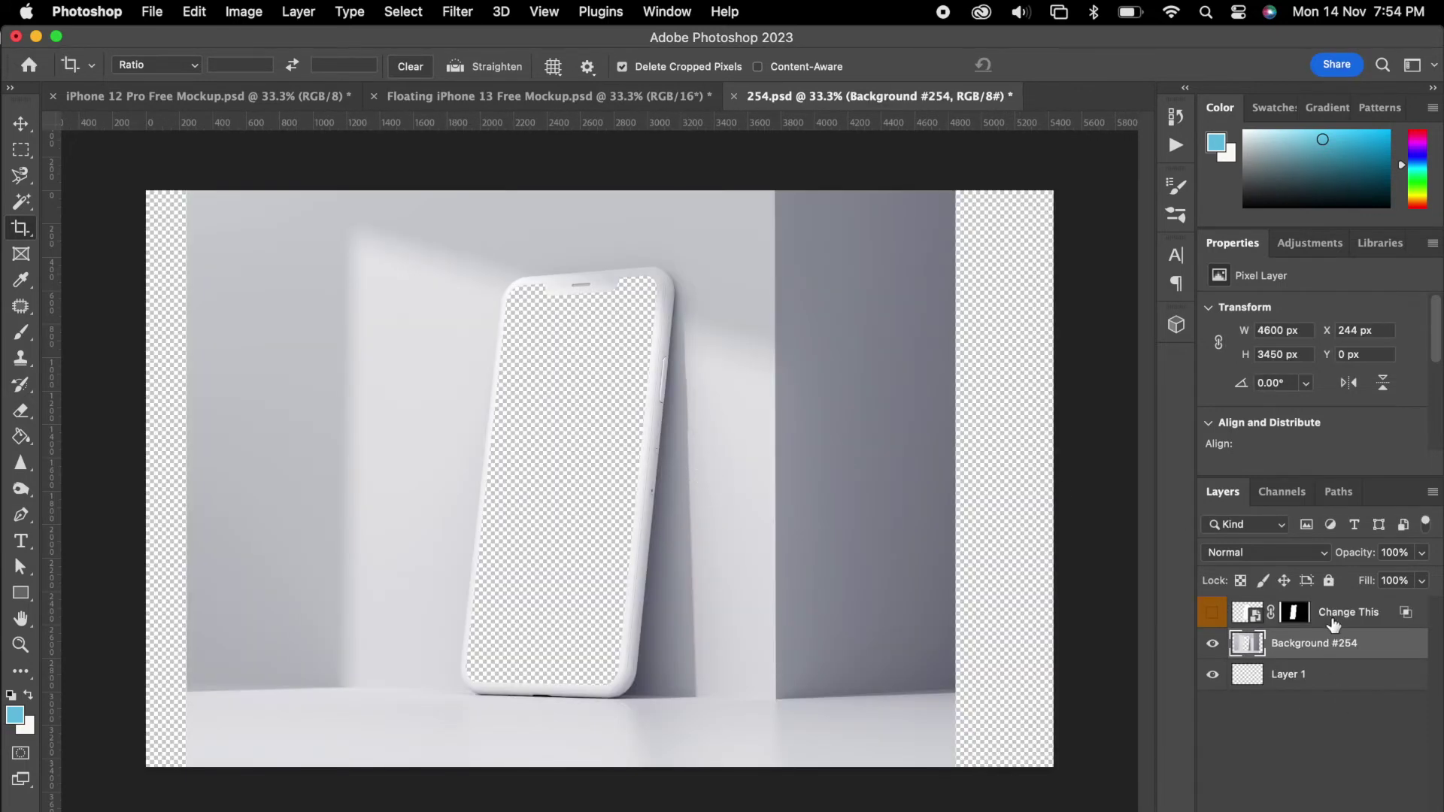
# Step: Stretch a strip of the grey right wall out to the right canvas edge
pyautogui.click(20, 150)
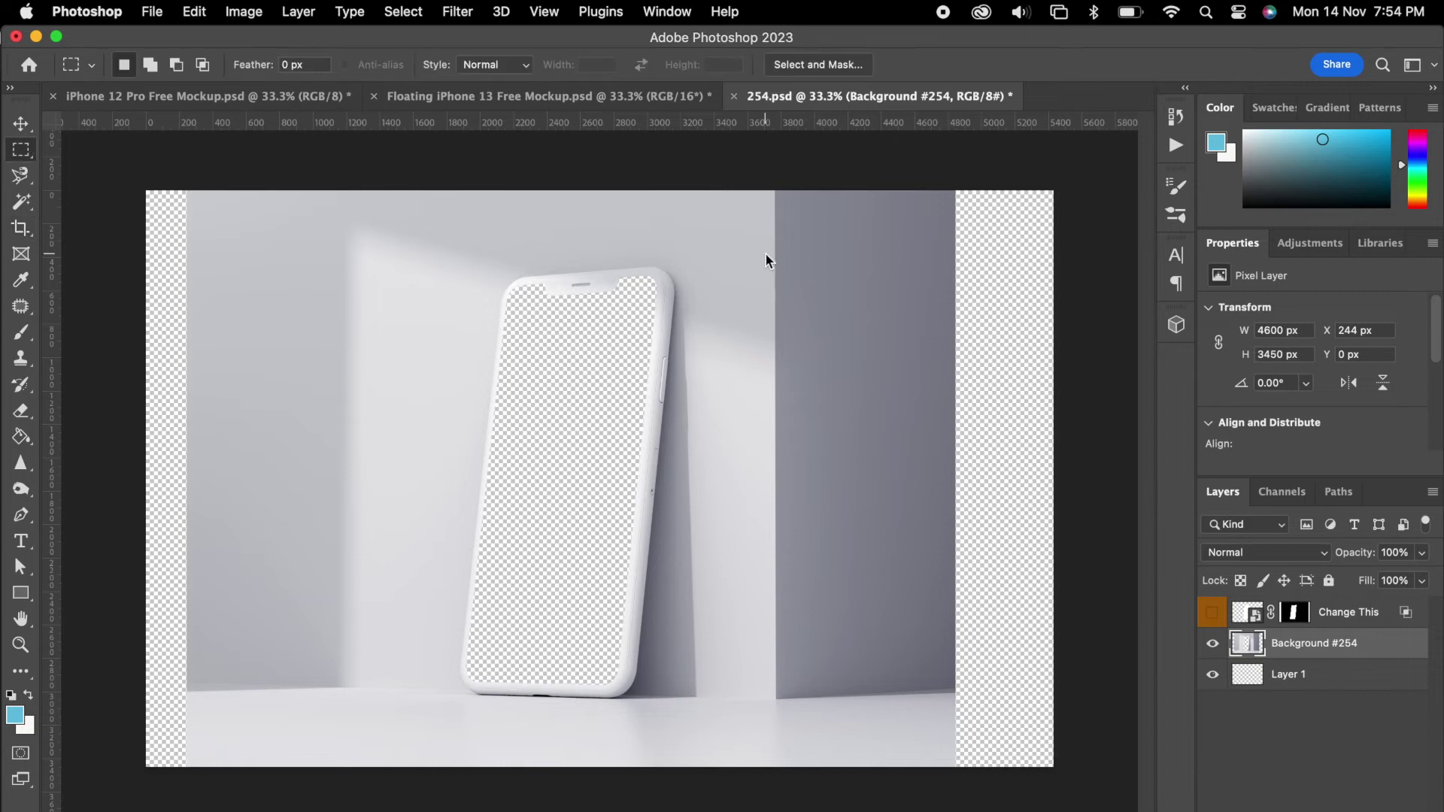
pyautogui.moveTo(829, 190); pyautogui.dragTo(942, 774)
pyautogui.press('super+t')
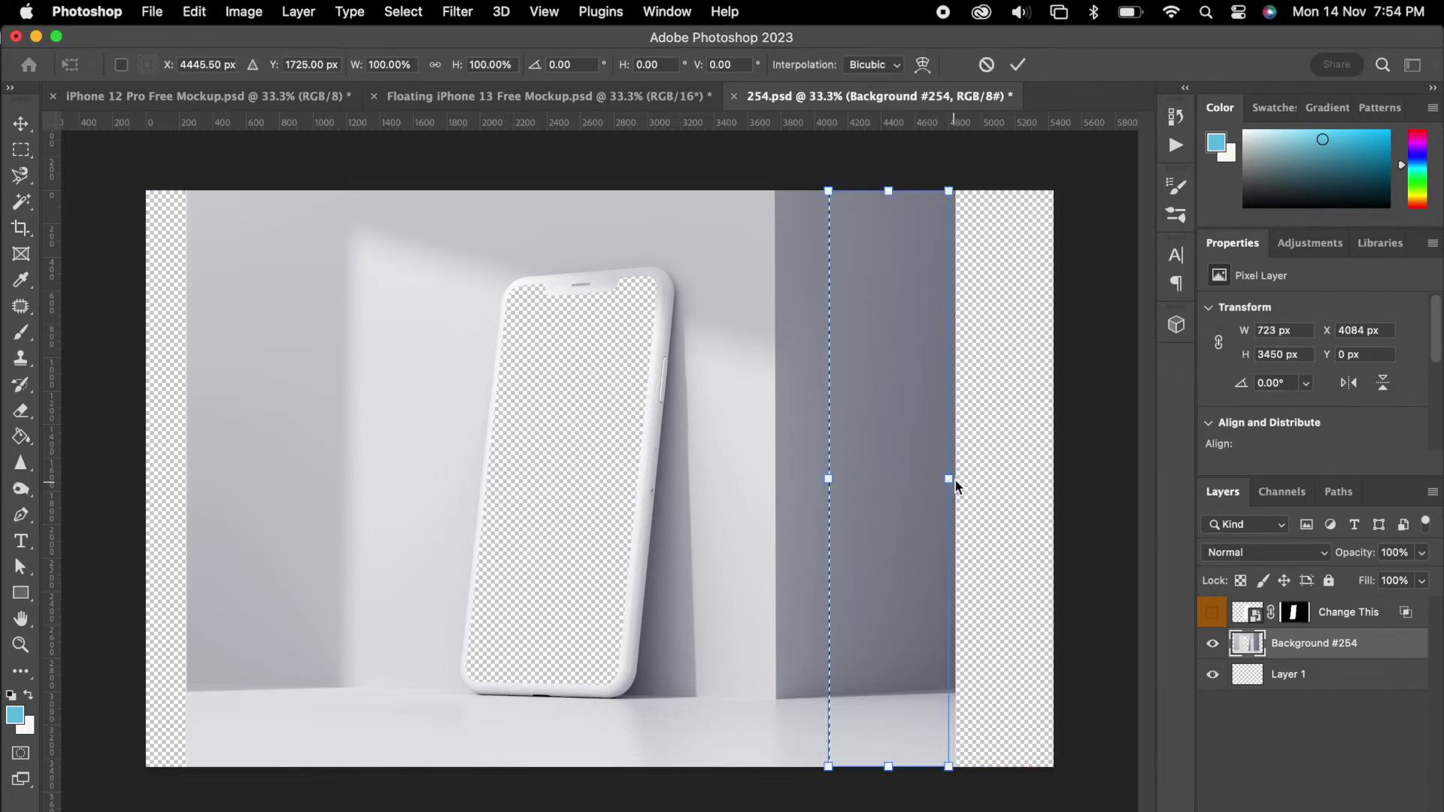
pyautogui.moveTo(1089, 493); pyautogui.dragTo(1084, 485)
pyautogui.press('Return')
pyautogui.press('super+d')
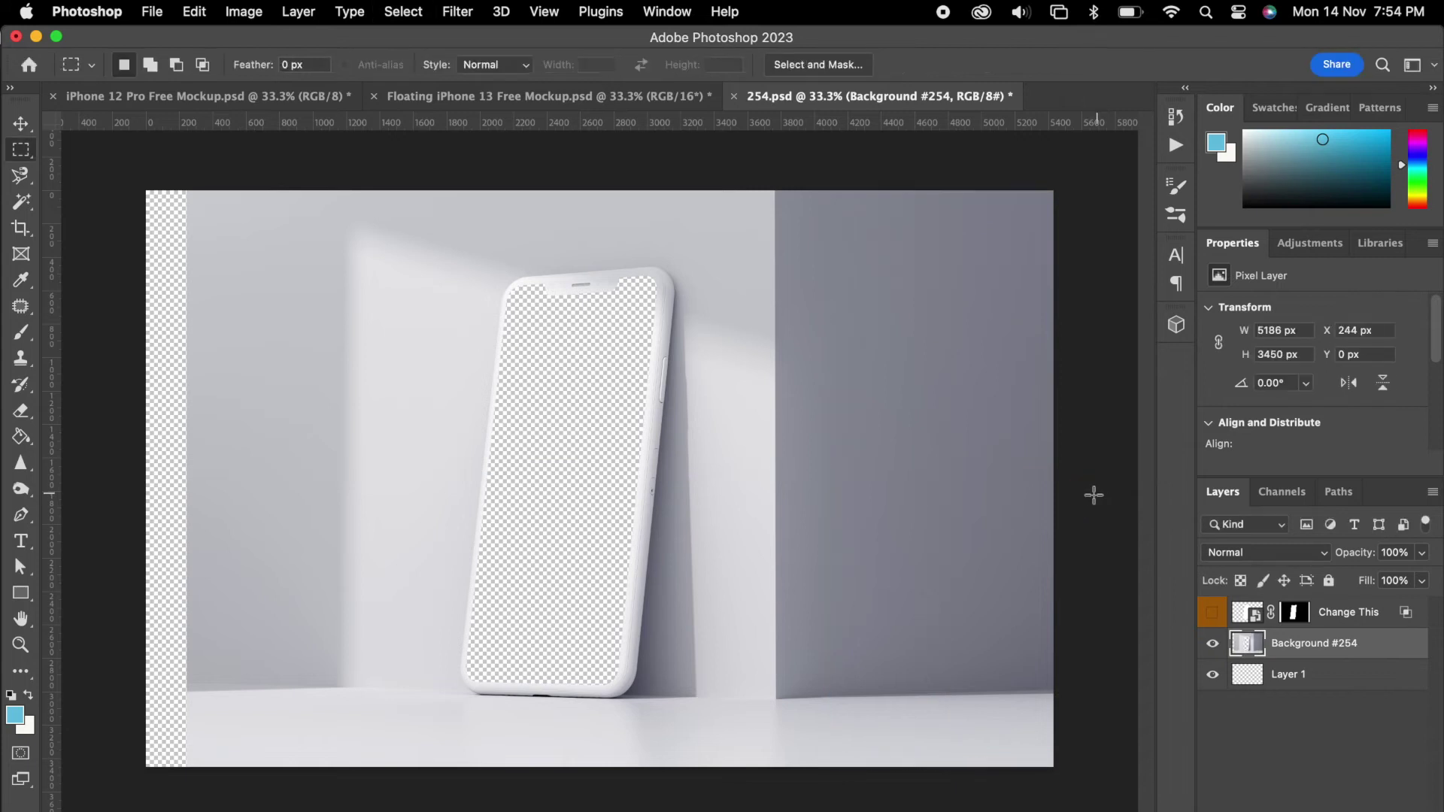
# Step: Stretch a strip of the left wall out to the left canvas edge
pyautogui.moveTo(227, 184); pyautogui.dragTo(191, 786)
pyautogui.press('super+t')
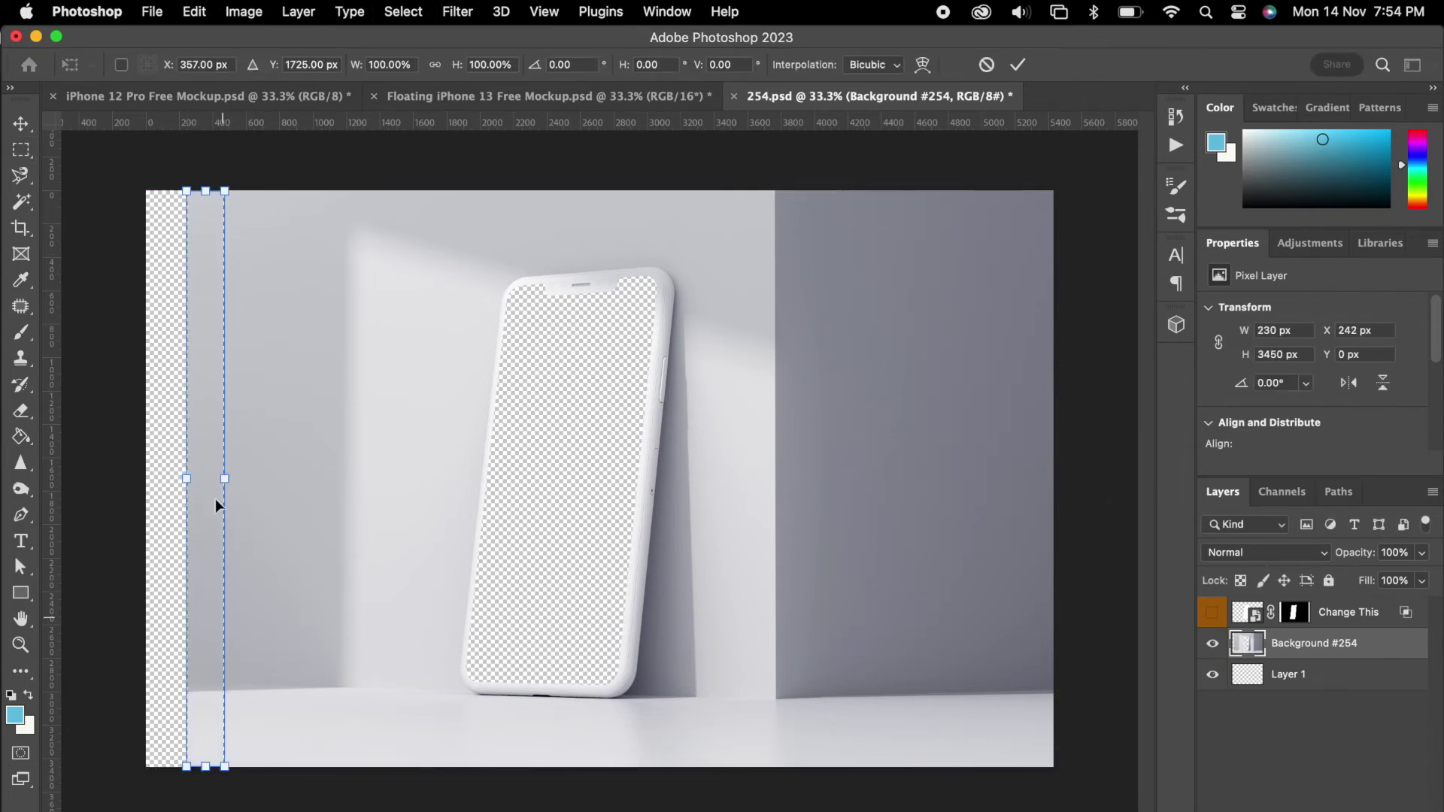
pyautogui.moveTo(186, 478); pyautogui.dragTo(124, 491)
pyautogui.press('Return')
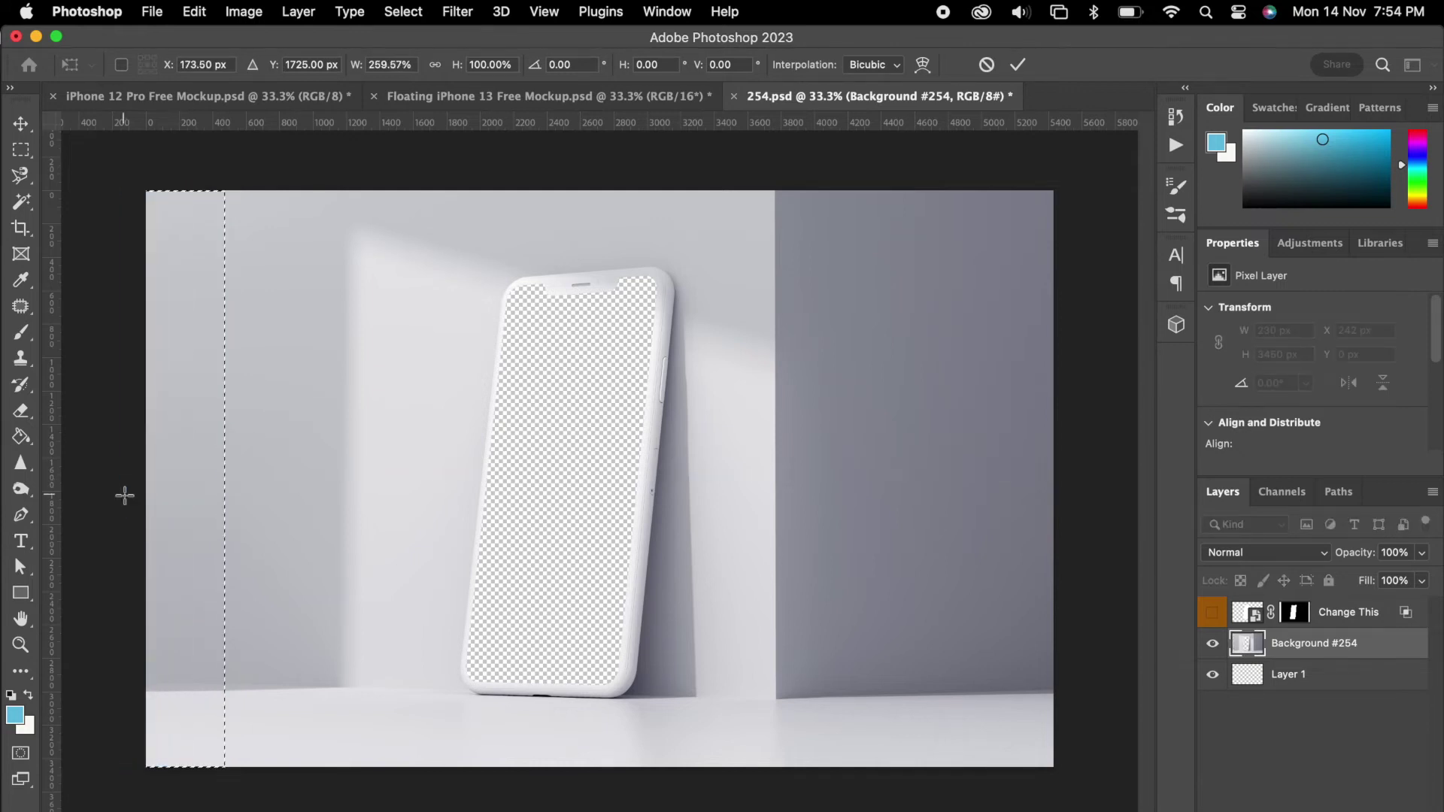
pyautogui.press('super+d')
pyautogui.press('v')
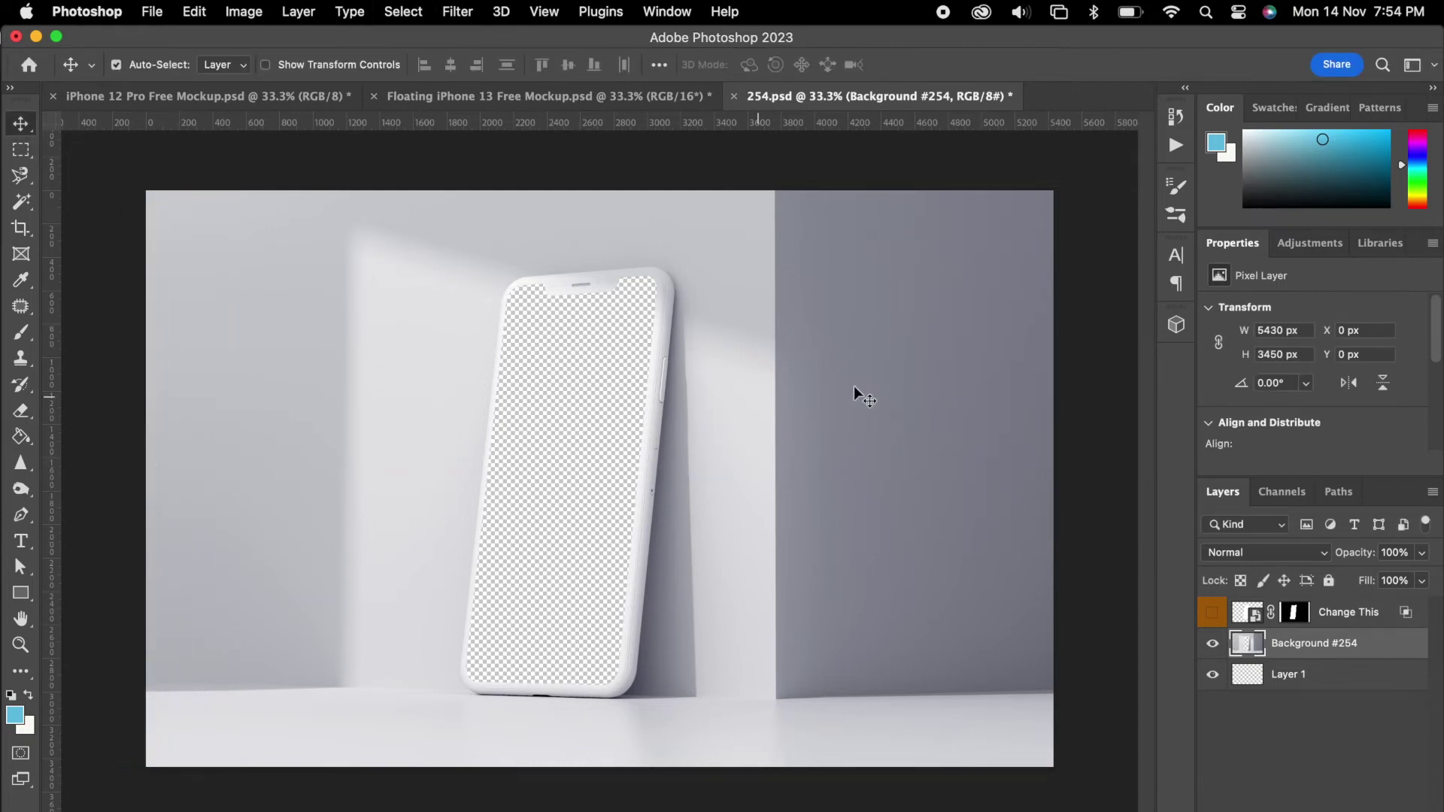
# Step: Add a Mock 3 artboard in Adobe XD holding the white-phone mockup image
pyautogui.press('super+Tab')
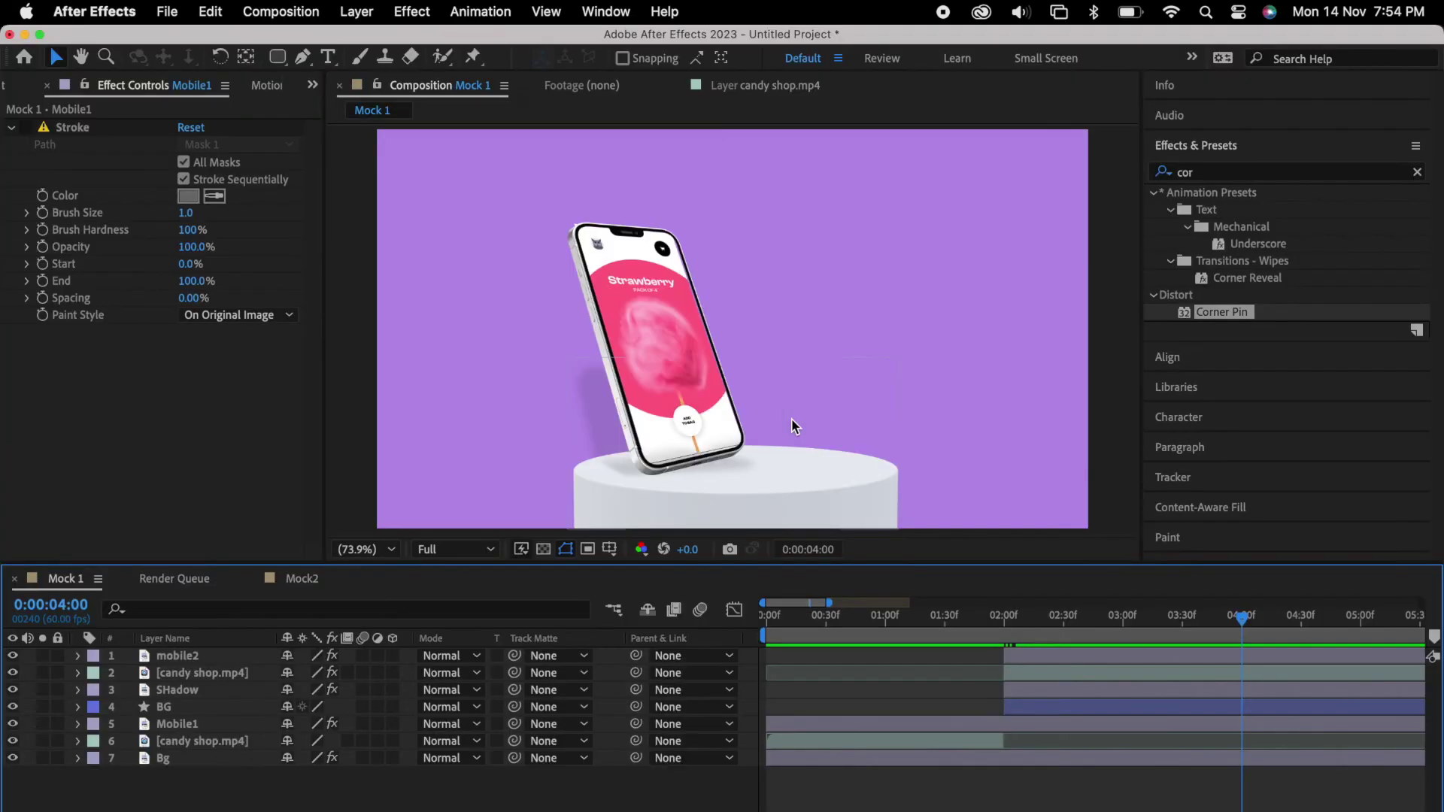
pyautogui.press('super+Tab')
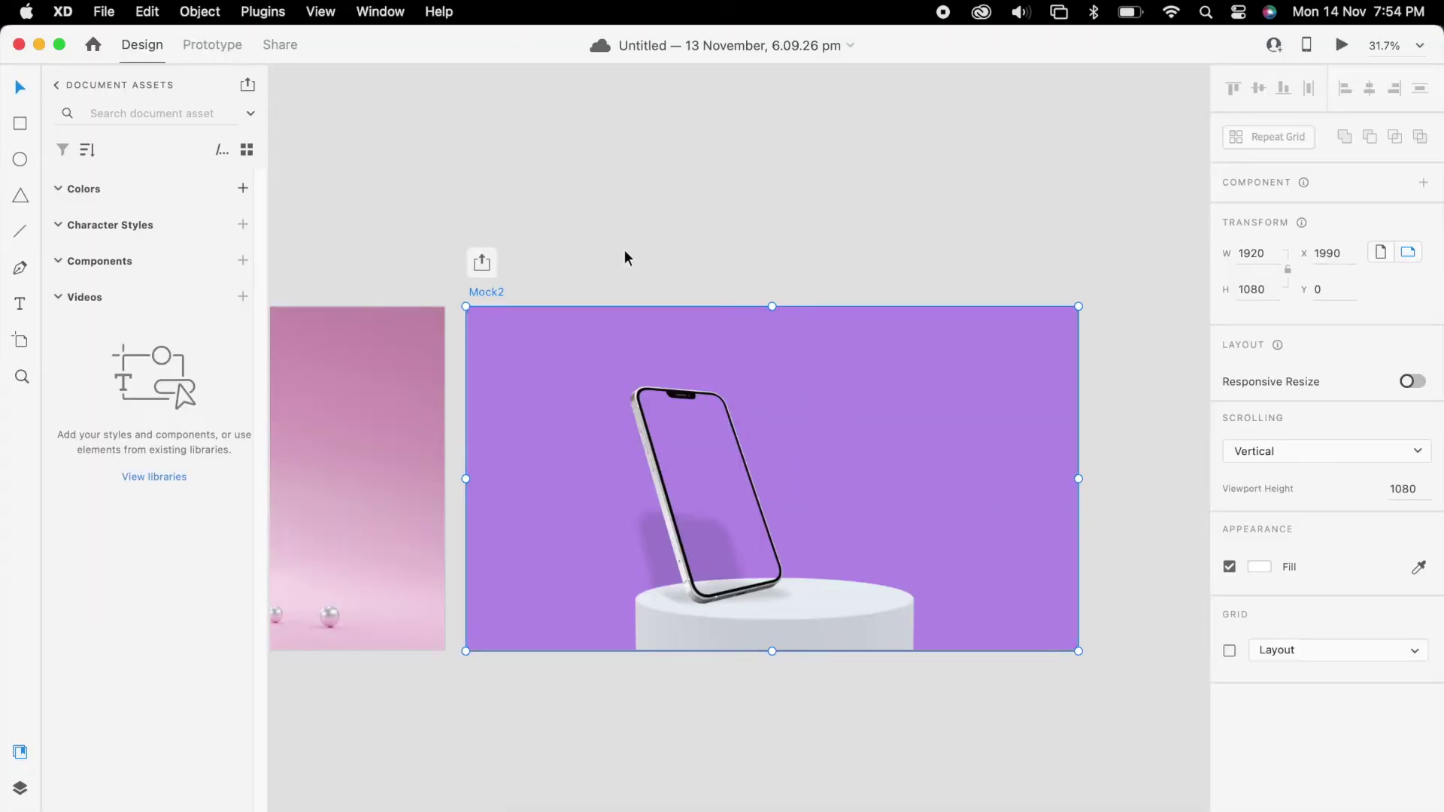
pyautogui.press('a')
pyautogui.click(1114, 449)
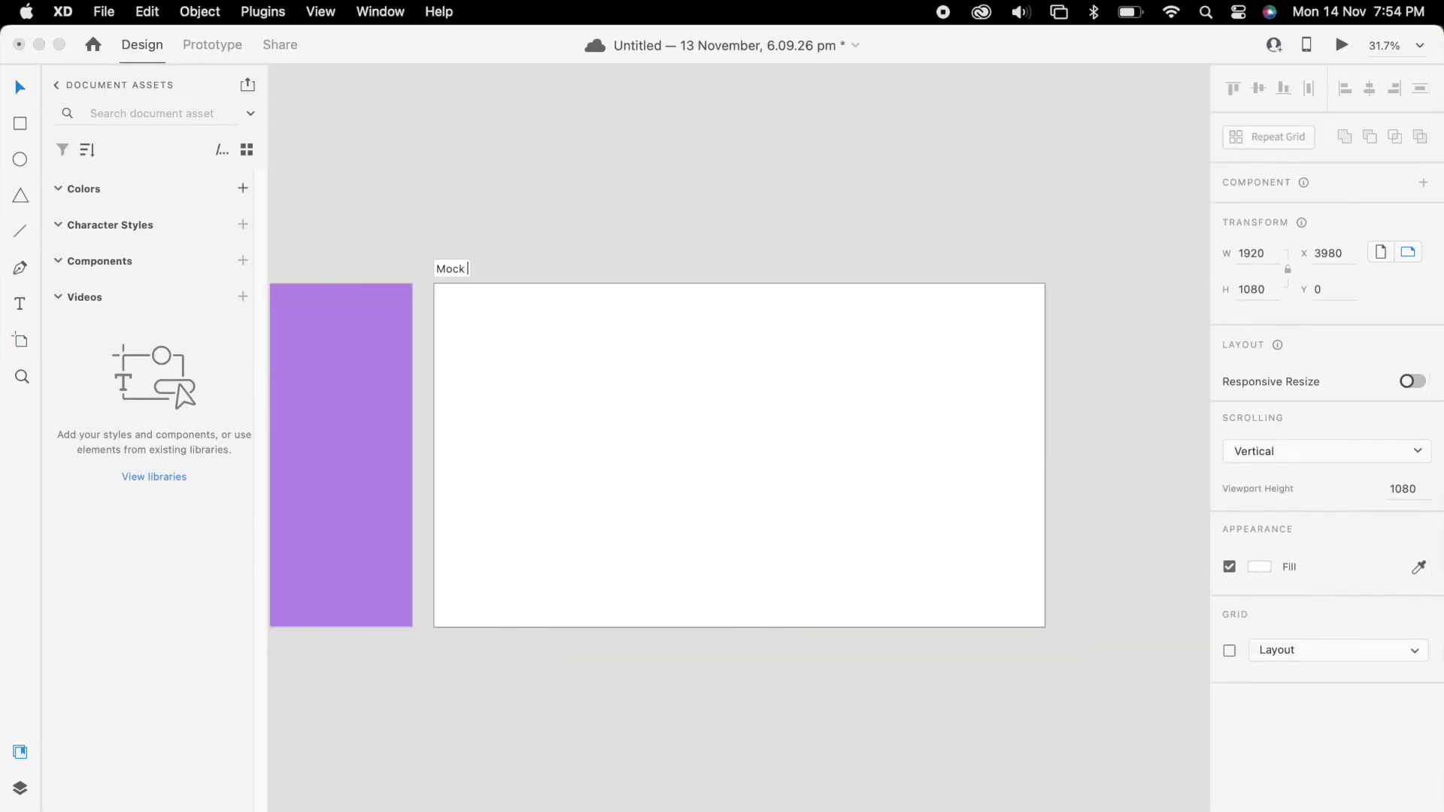
pyautogui.press('super+Tab')
pyautogui.press('super+Tab')
pyautogui.moveTo(632, 301); pyautogui.dragTo(729, 310)
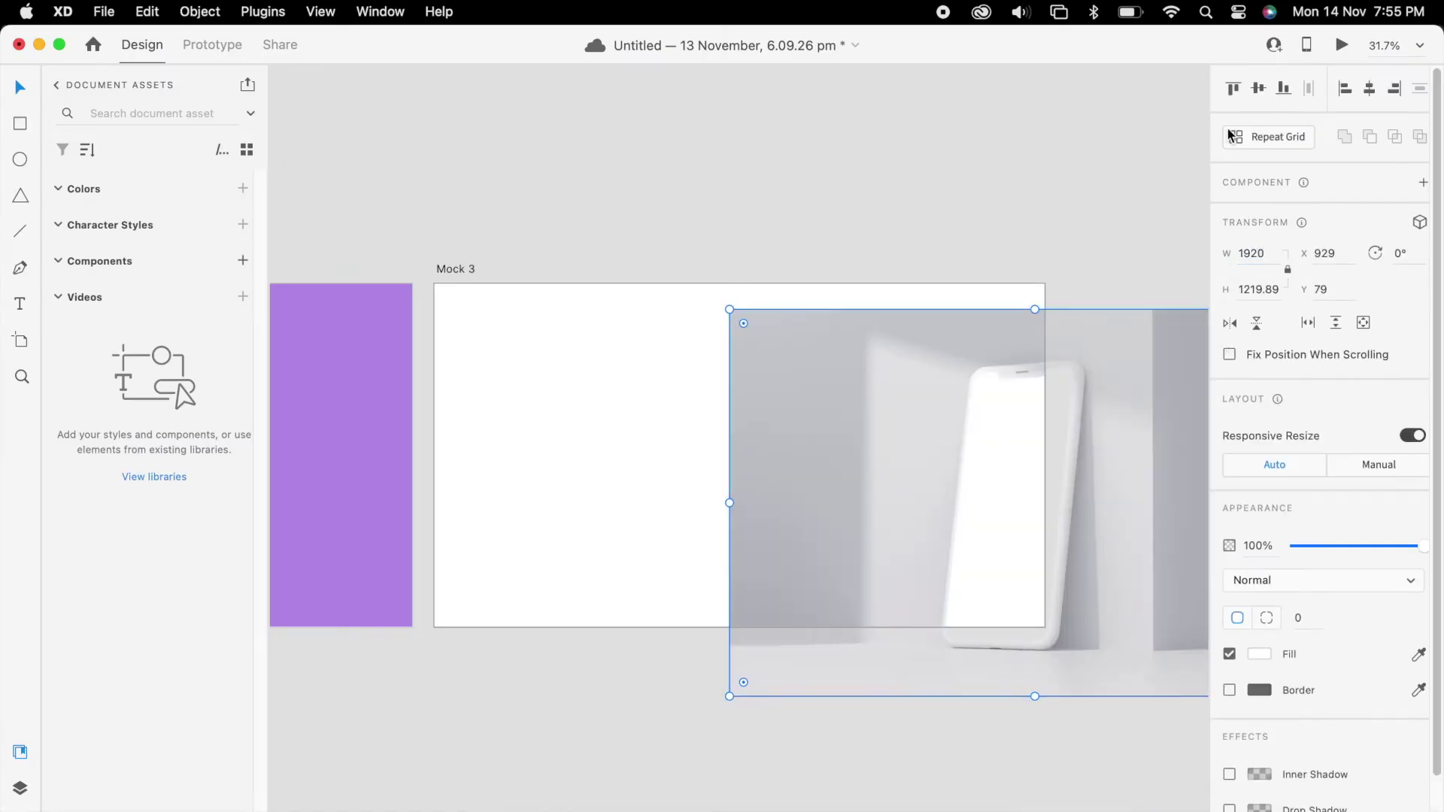
pyautogui.click(1035, 200)
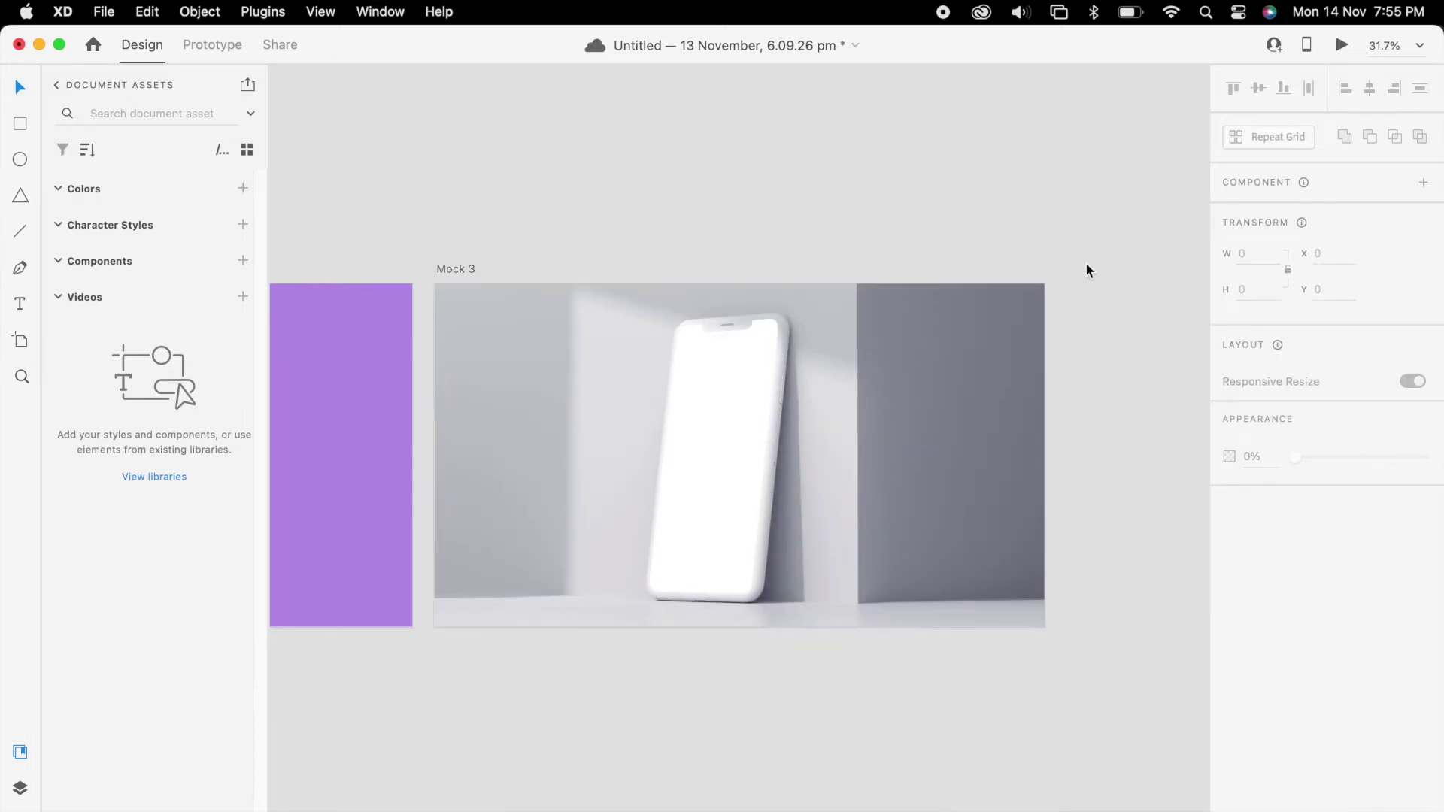
pyautogui.click(509, 276)
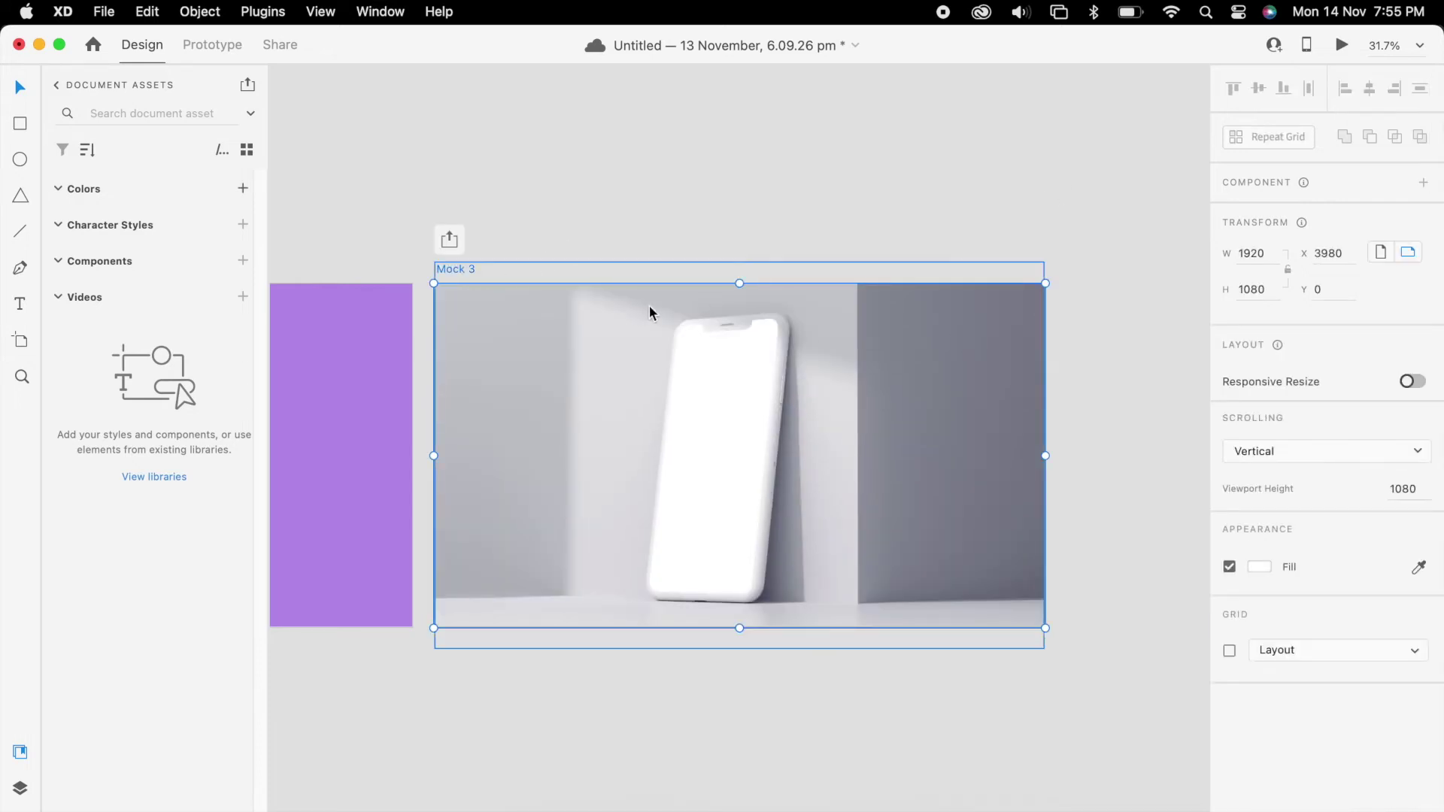
# Step: Export the Mock 3 artboard to After Effects
pyautogui.click(105, 12)
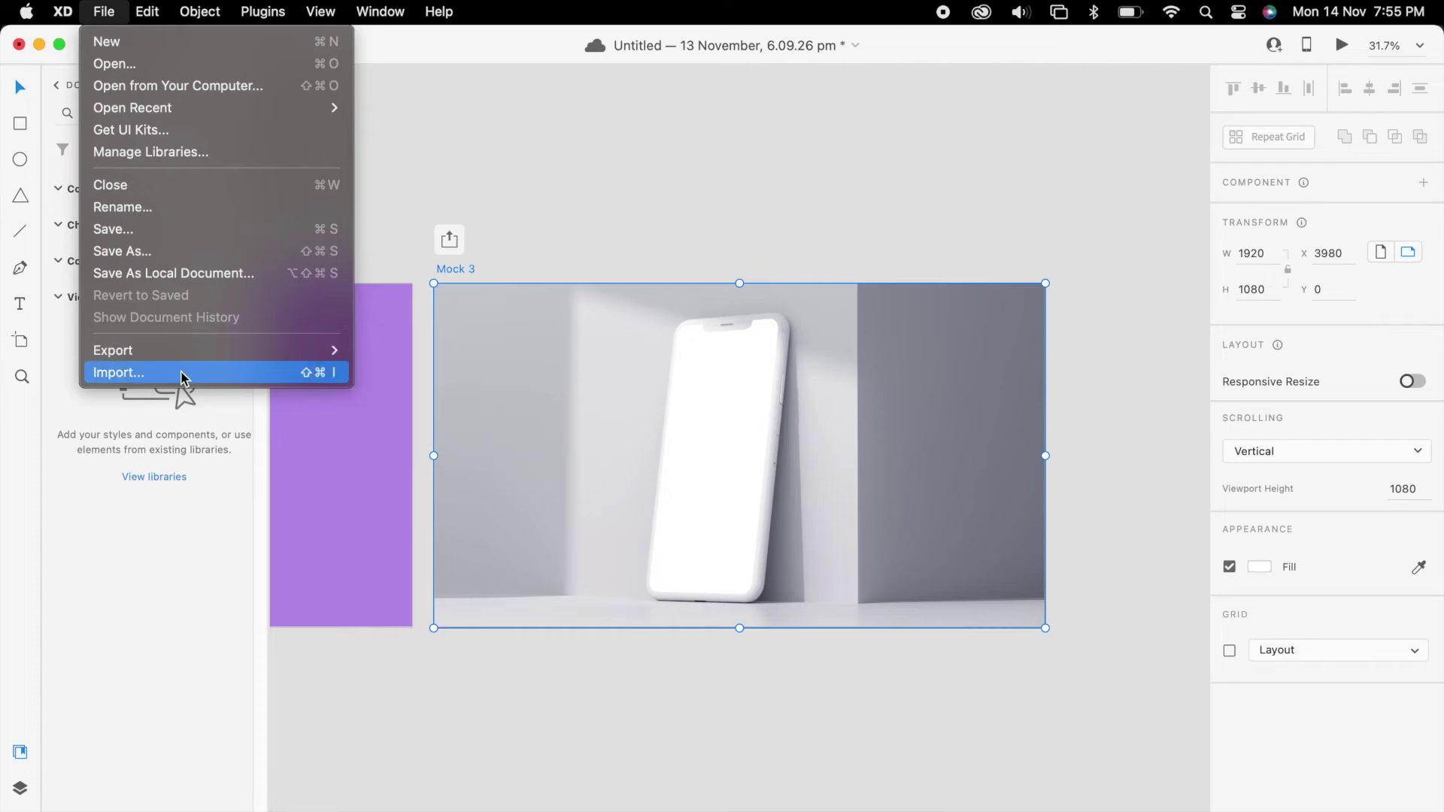
pyautogui.moveTo(188, 352)
pyautogui.click(397, 428)
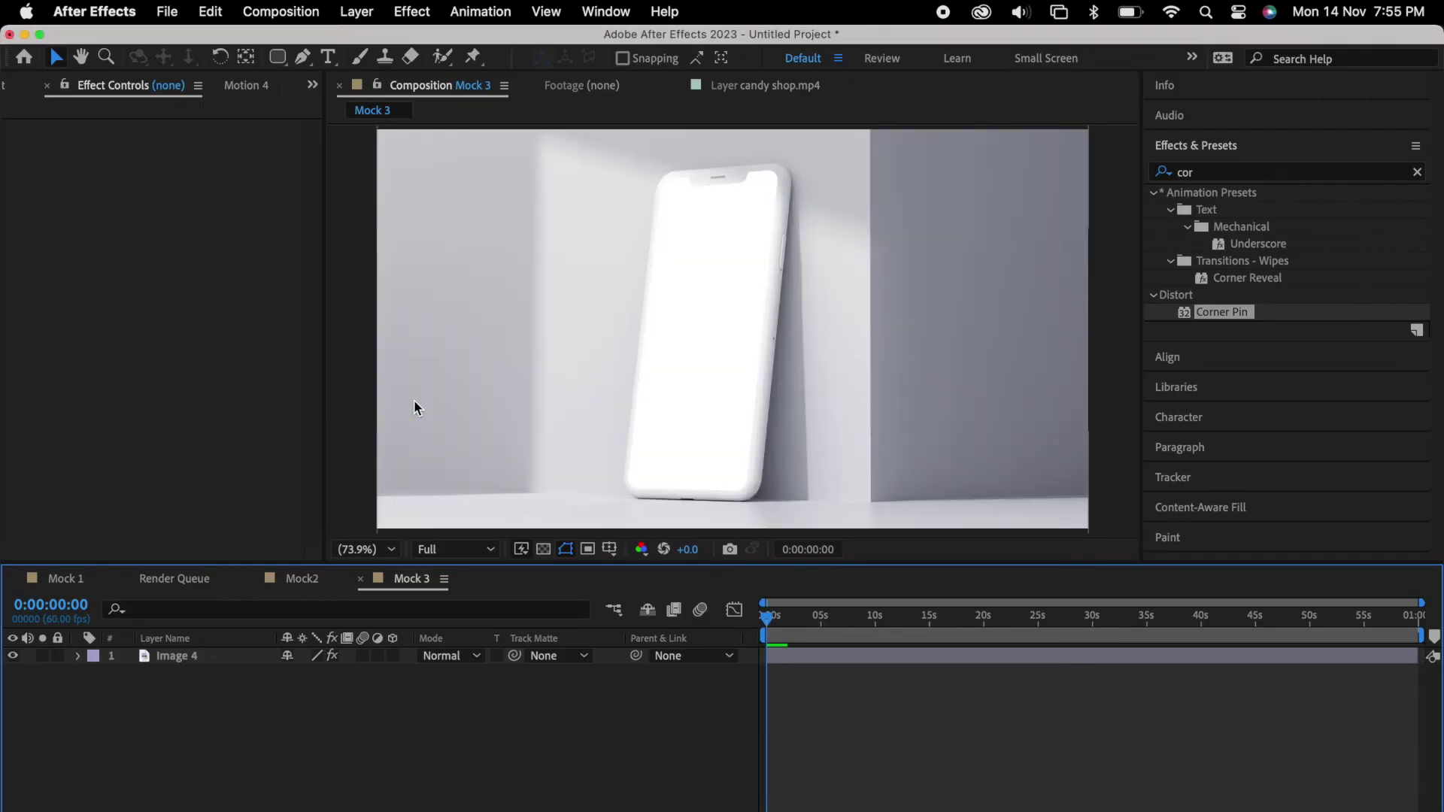
# Step: Rename the Image 4 layer to Mobile3 and paste it at the top of Mock 1
pyautogui.click(187, 656)
pyautogui.rightClick(187, 655)
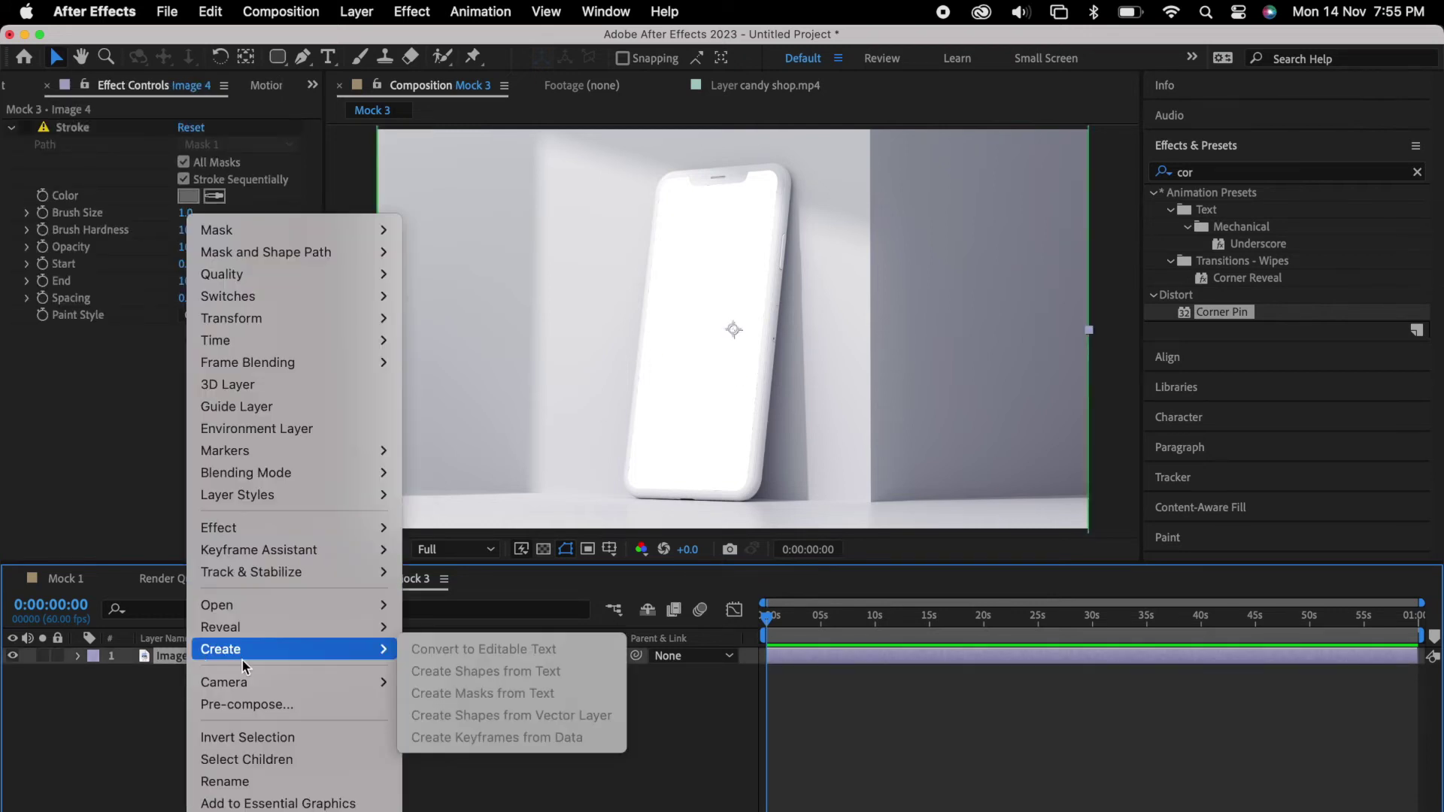
pyautogui.click(271, 790)
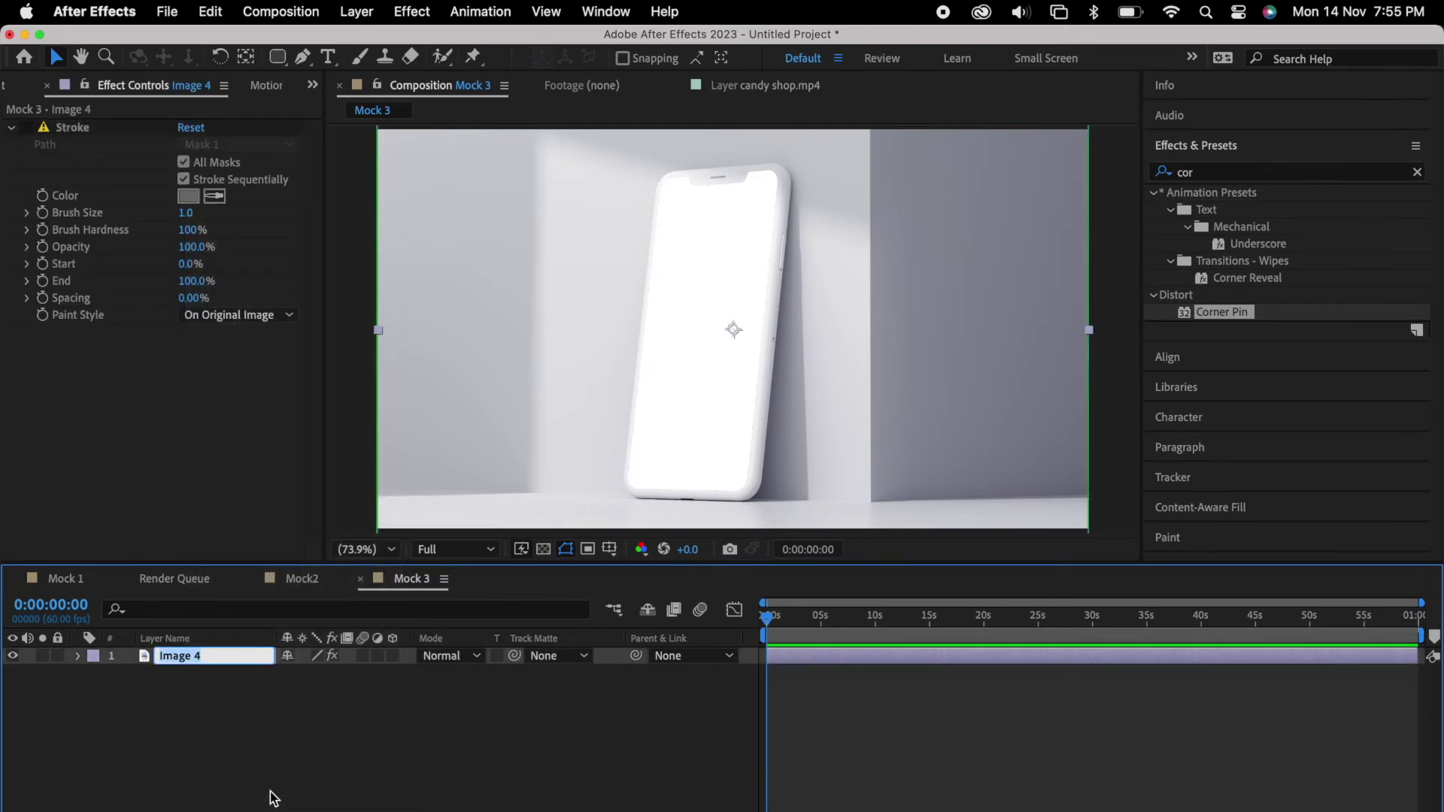
pyautogui.write('Mobile3')
pyautogui.press('Return')
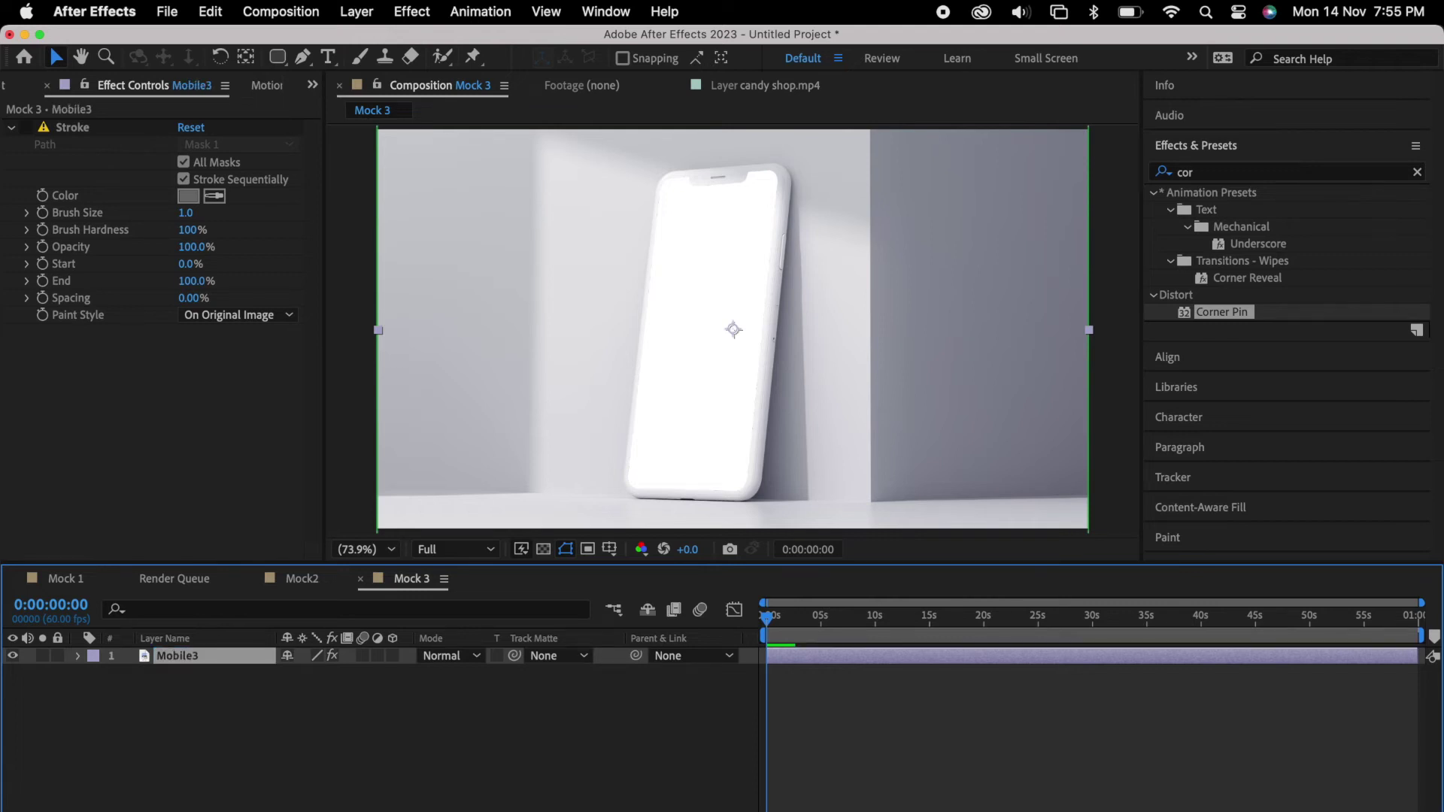
pyautogui.click(47, 577)
pyautogui.press('super+v')
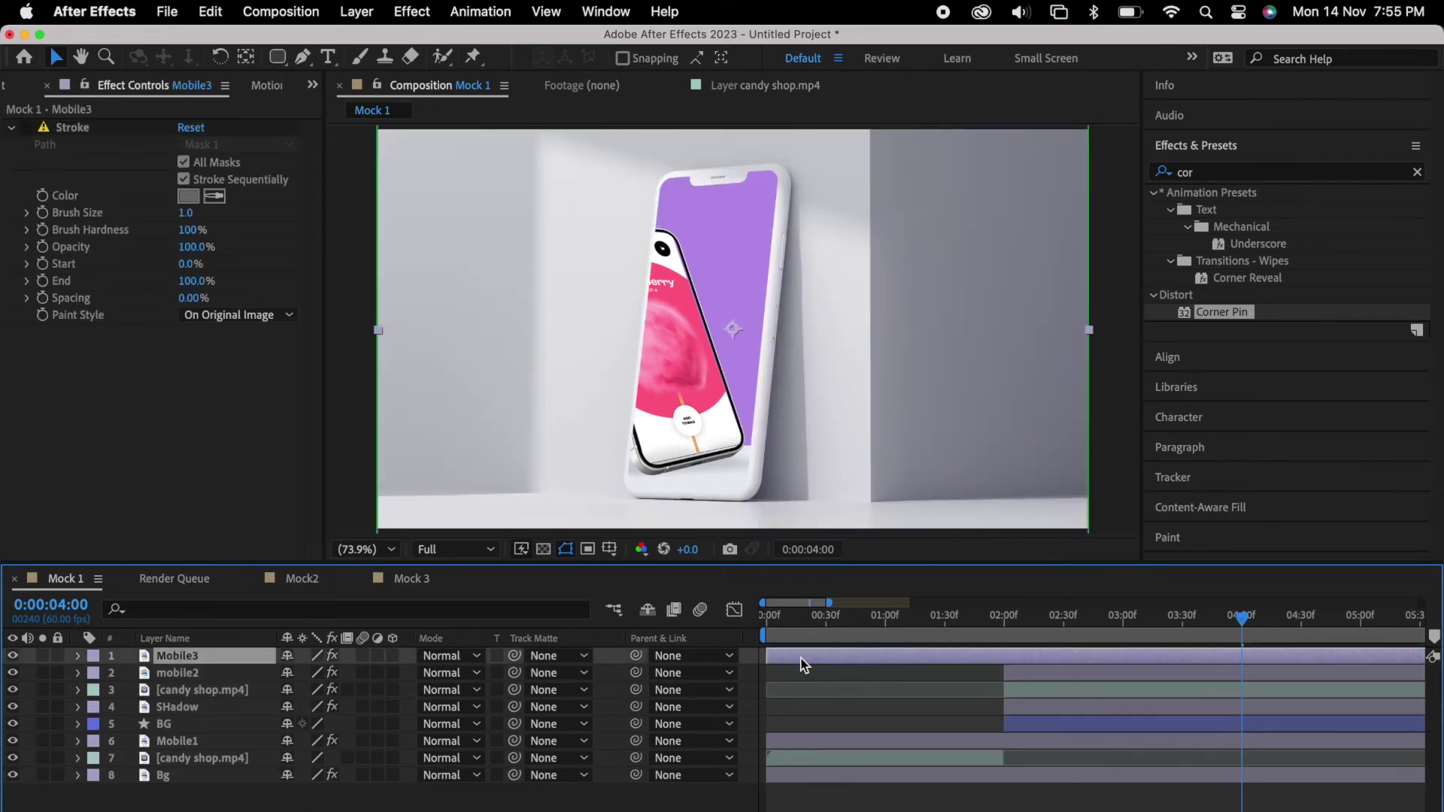
# Step: Trim the Mobile3 layer so it starts at the 4-second mark
pyautogui.moveTo(1252, 624); pyautogui.dragTo(1243, 654)
pyautogui.hotkey('alt', '[')
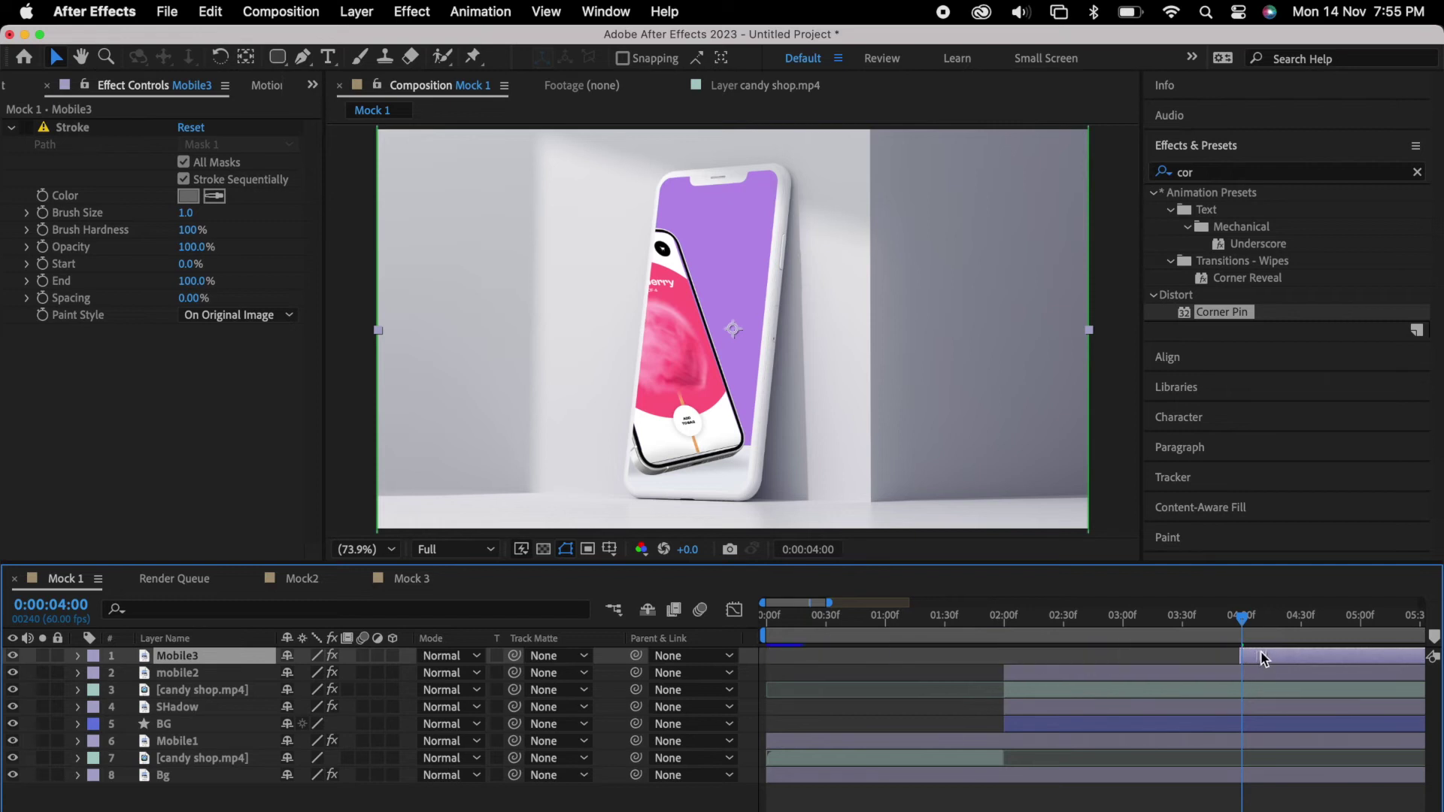
pyautogui.moveTo(1243, 625); pyautogui.dragTo(1237, 626)
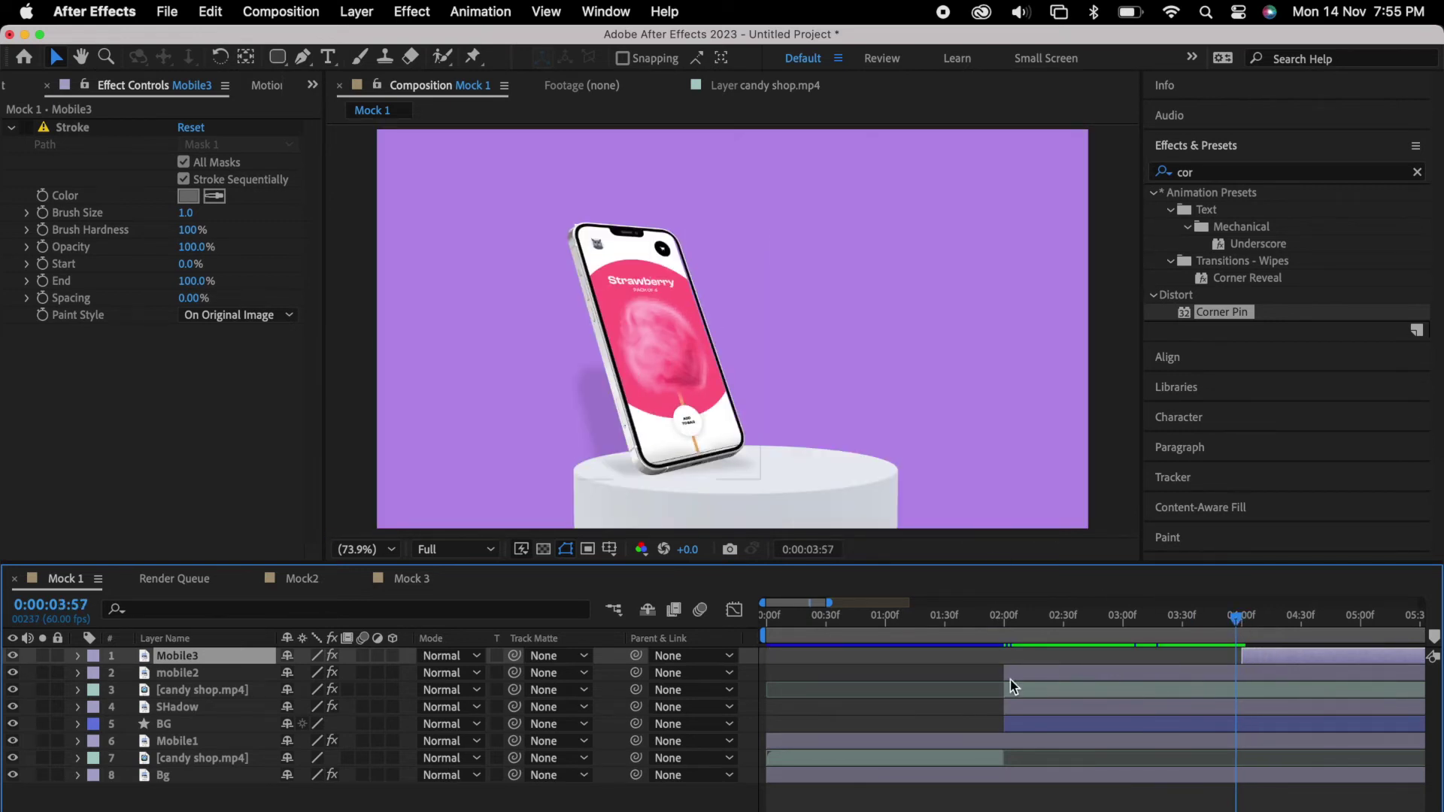
# Step: Split candy shop.mp4 at 4 seconds and reset the Corner Pin on the later piece
pyautogui.click(245, 690)
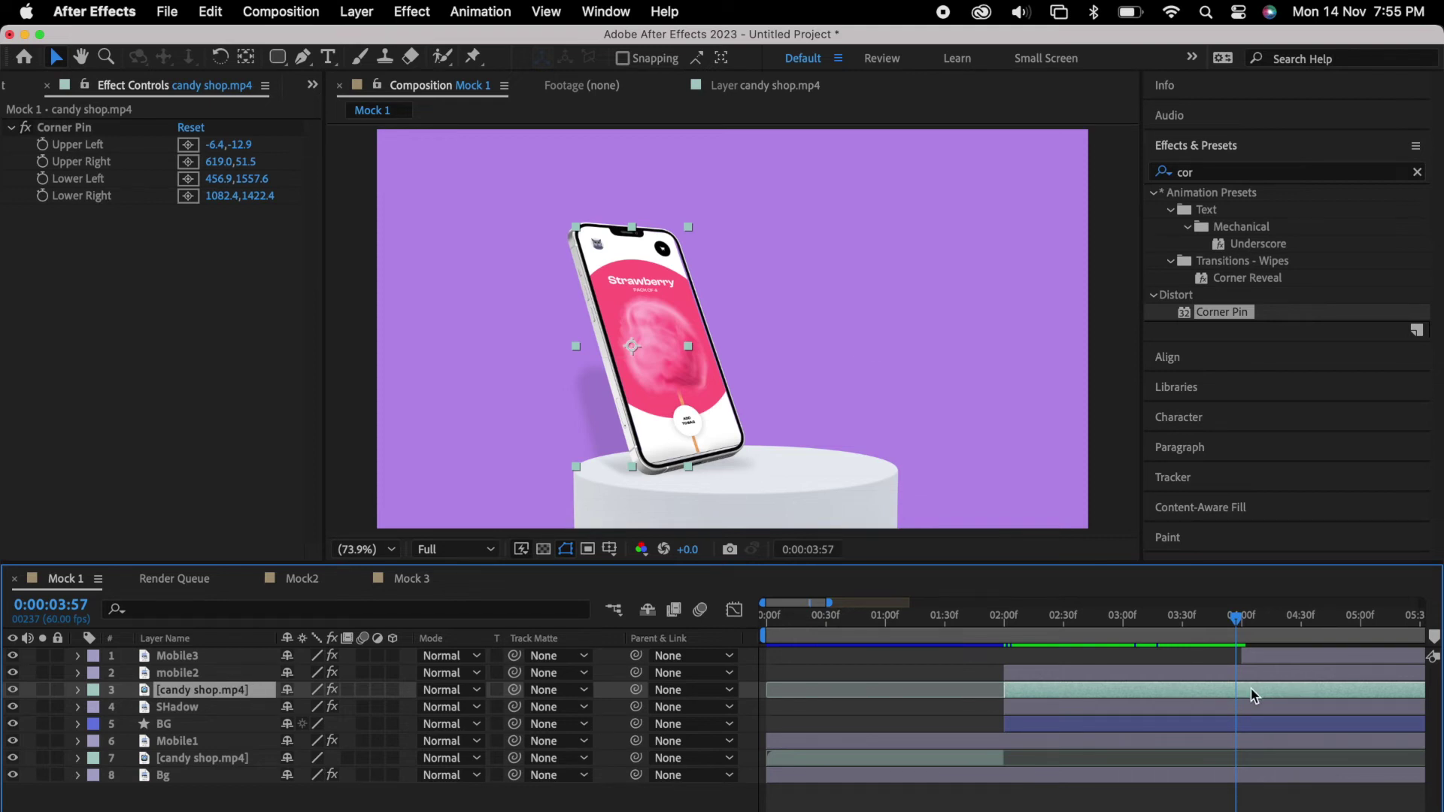
pyautogui.press('pagedown')
pyautogui.press('pagedown')
pyautogui.press('pagedown')
pyautogui.press('super+shift+d')
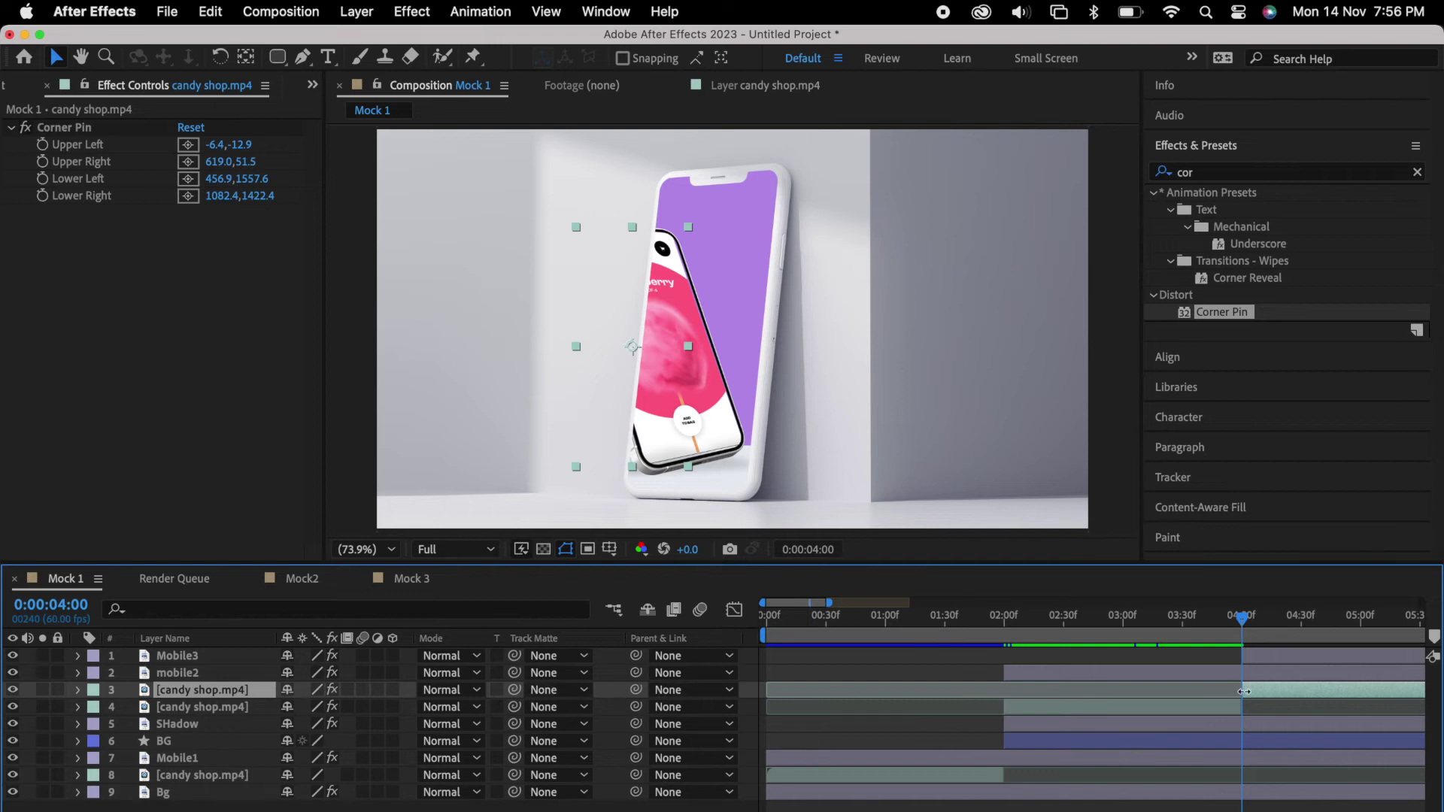
pyautogui.press('pagedown')
pyautogui.press('pagedown')
pyautogui.press('pagedown')
pyautogui.press('pagedown')
pyautogui.press('pagedown')
pyautogui.press('pagedown')
pyautogui.press('pagedown')
pyautogui.press('pagedown')
pyautogui.click(188, 129)
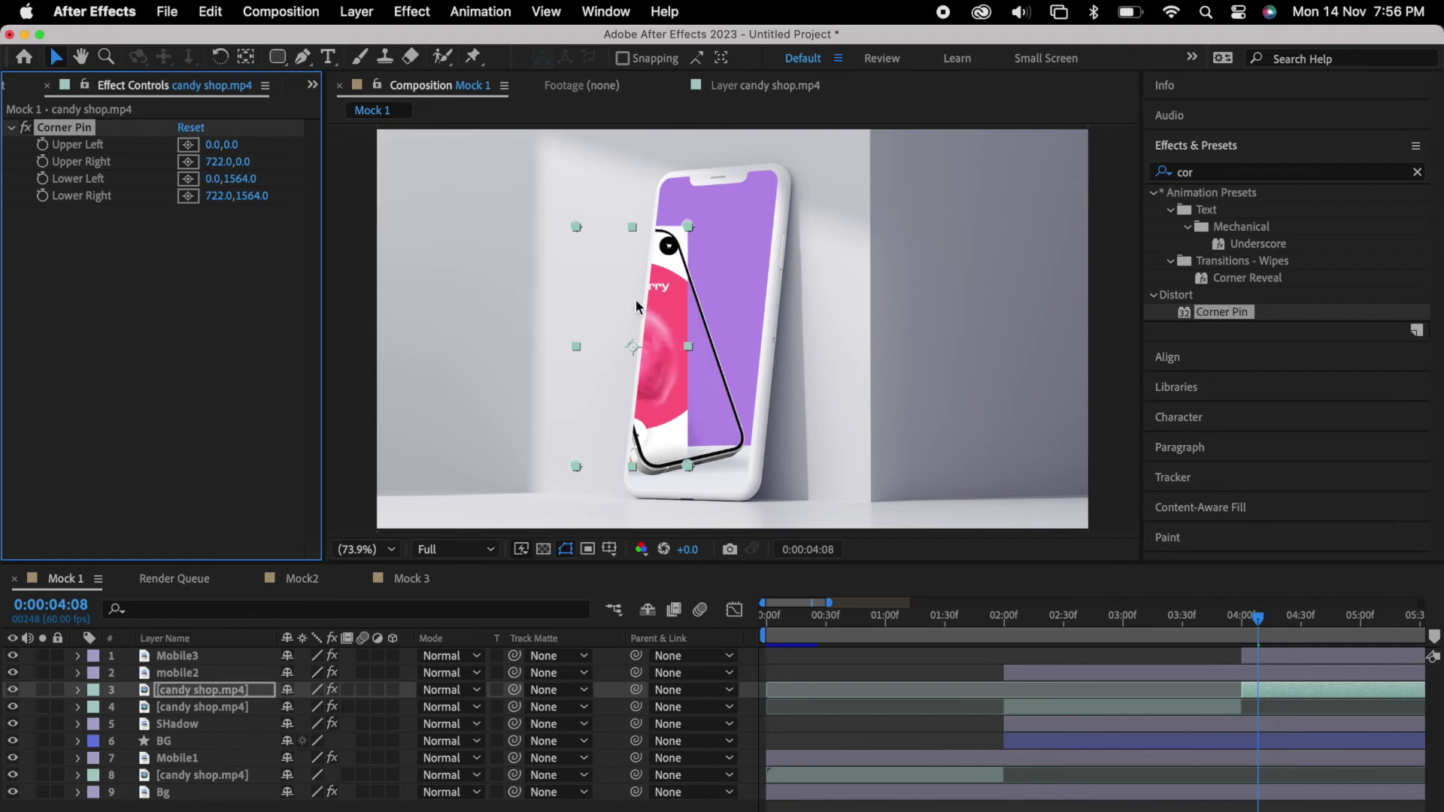
# Step: Raise the candy shop layer in the stack and scale it over the white phone
pyautogui.click(1279, 690)
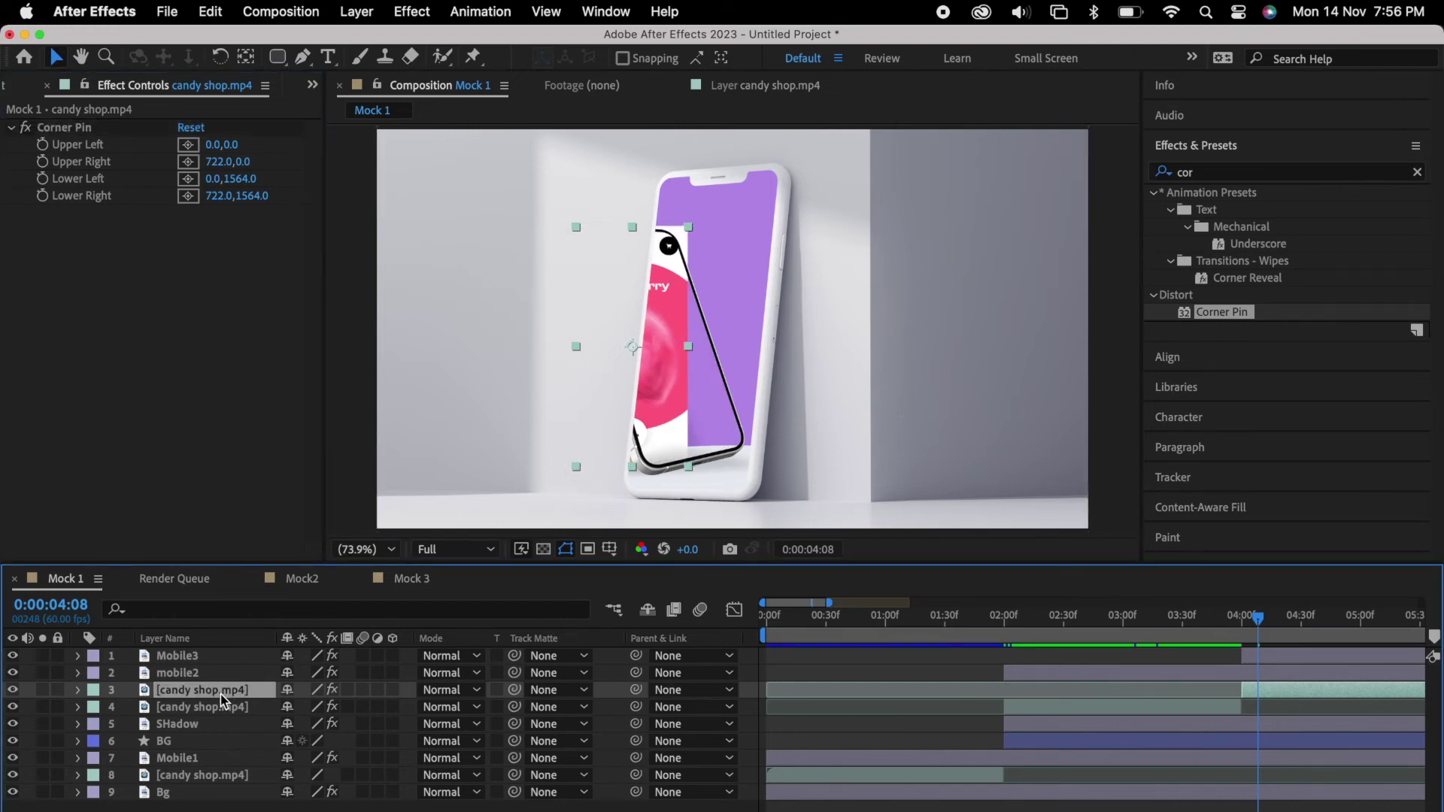
pyautogui.moveTo(220, 660)
pyautogui.mouseDown()
pyautogui.moveTo(215, 673)
pyautogui.moveTo(204, 656)
pyautogui.mouseUp()
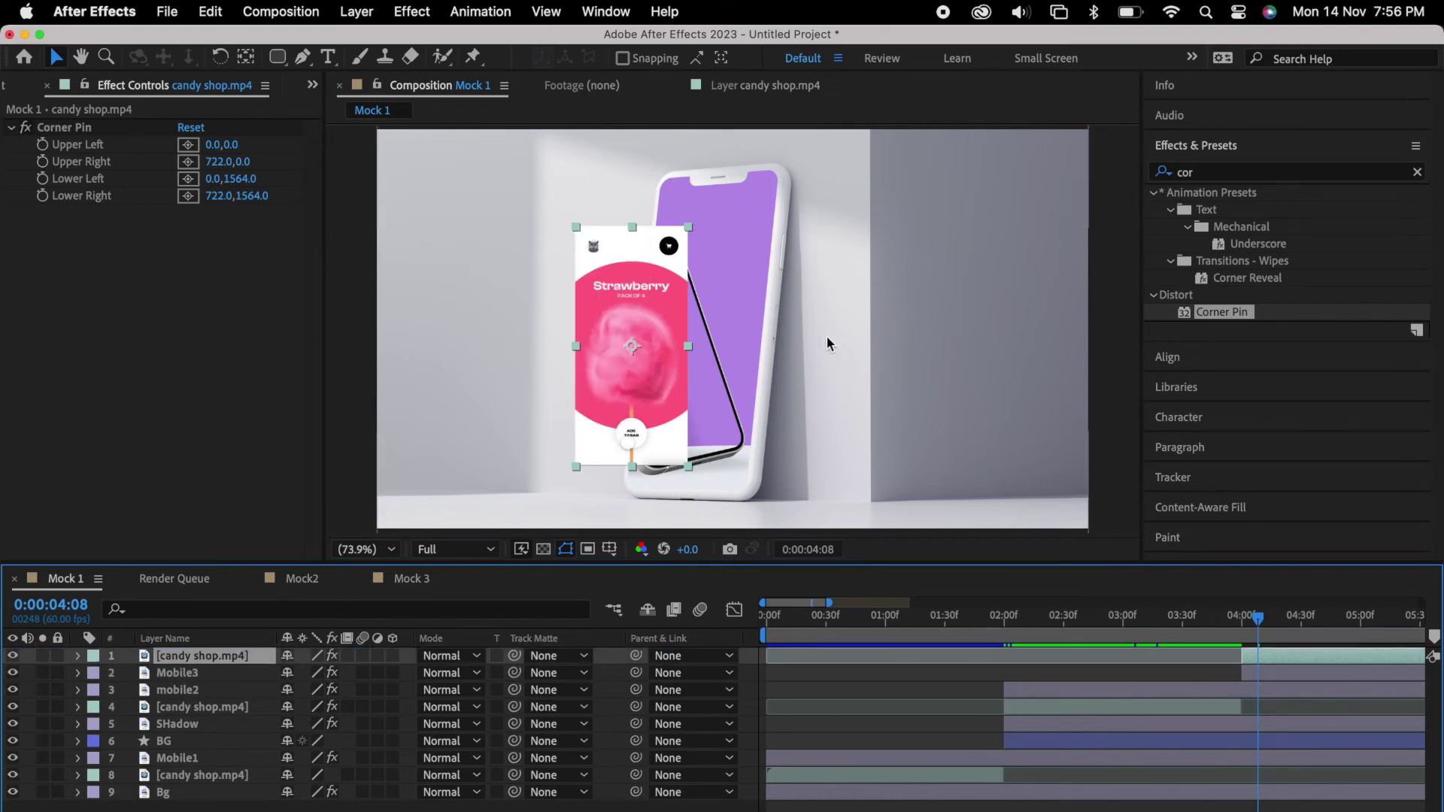
pyautogui.moveTo(633, 286); pyautogui.dragTo(719, 250)
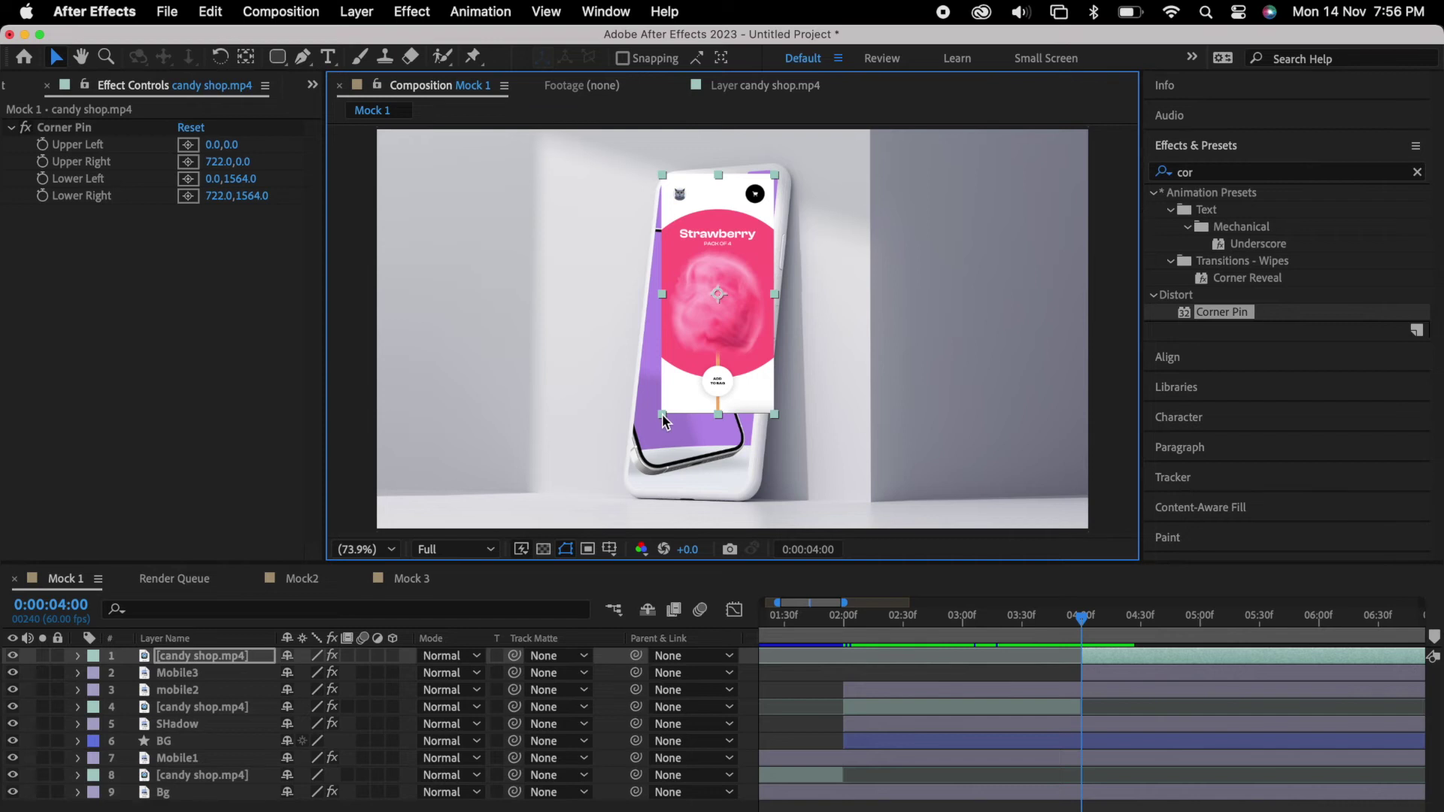
pyautogui.moveTo(661, 413); pyautogui.dragTo(644, 458)
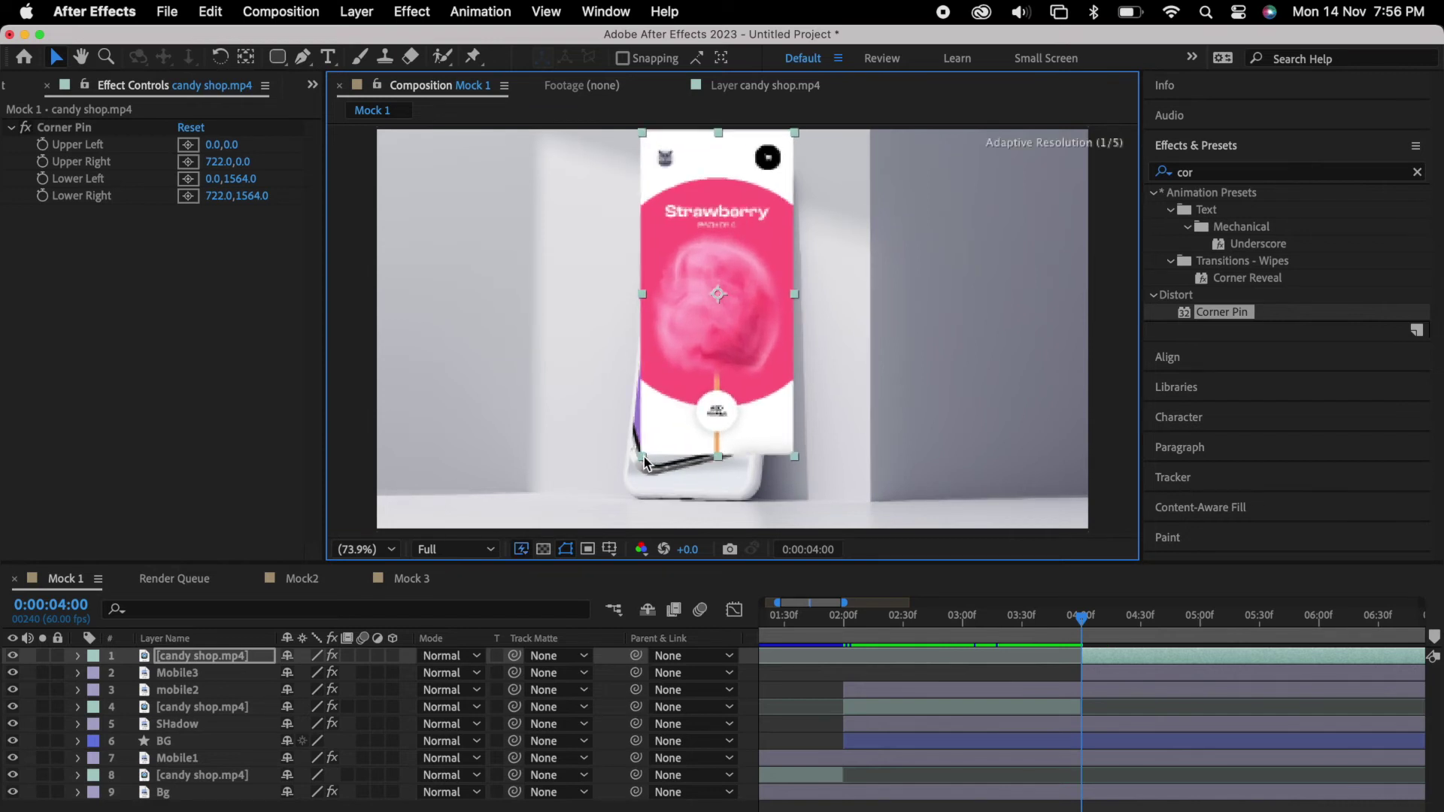
pyautogui.moveTo(724, 430); pyautogui.dragTo(714, 460)
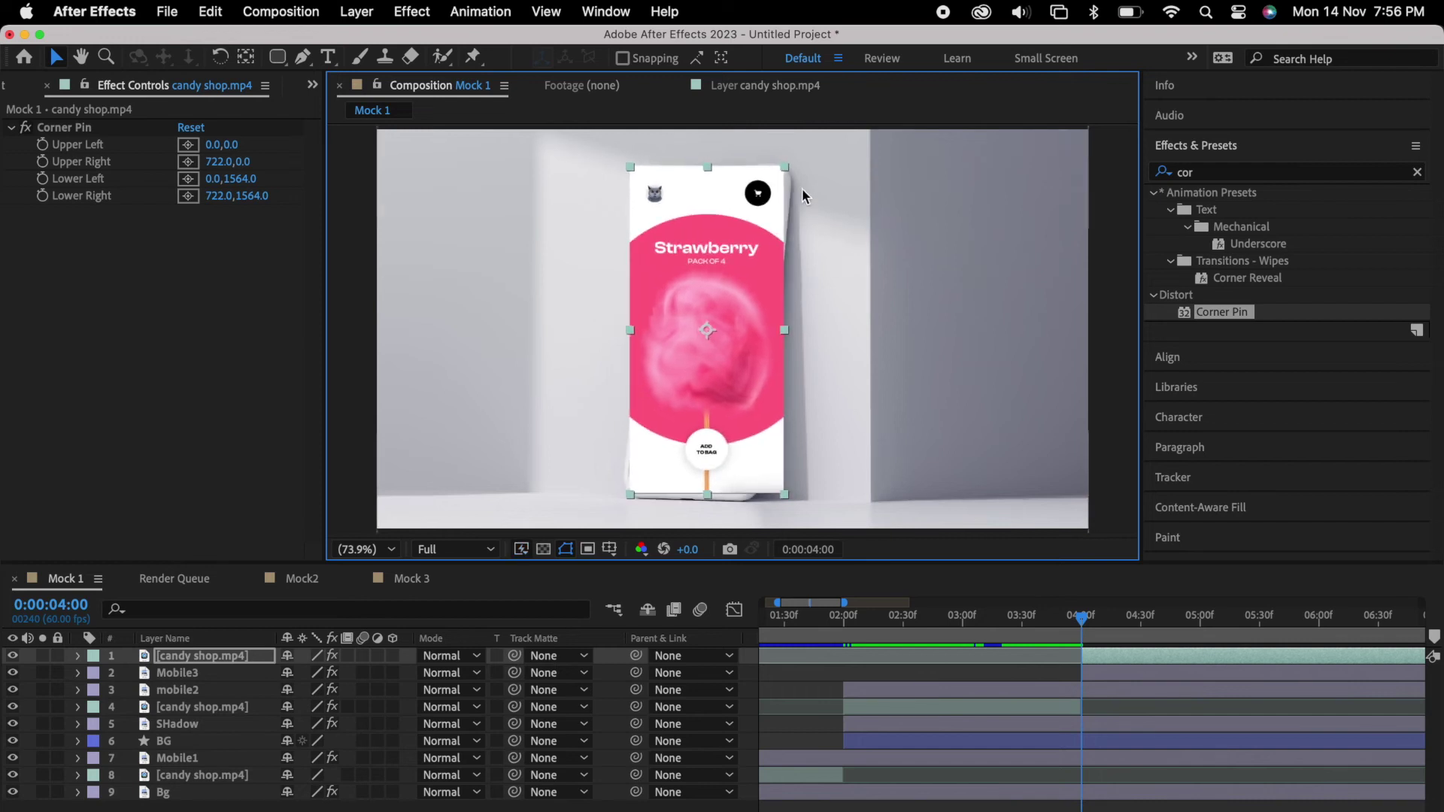
pyautogui.moveTo(784, 167); pyautogui.dragTo(779, 180)
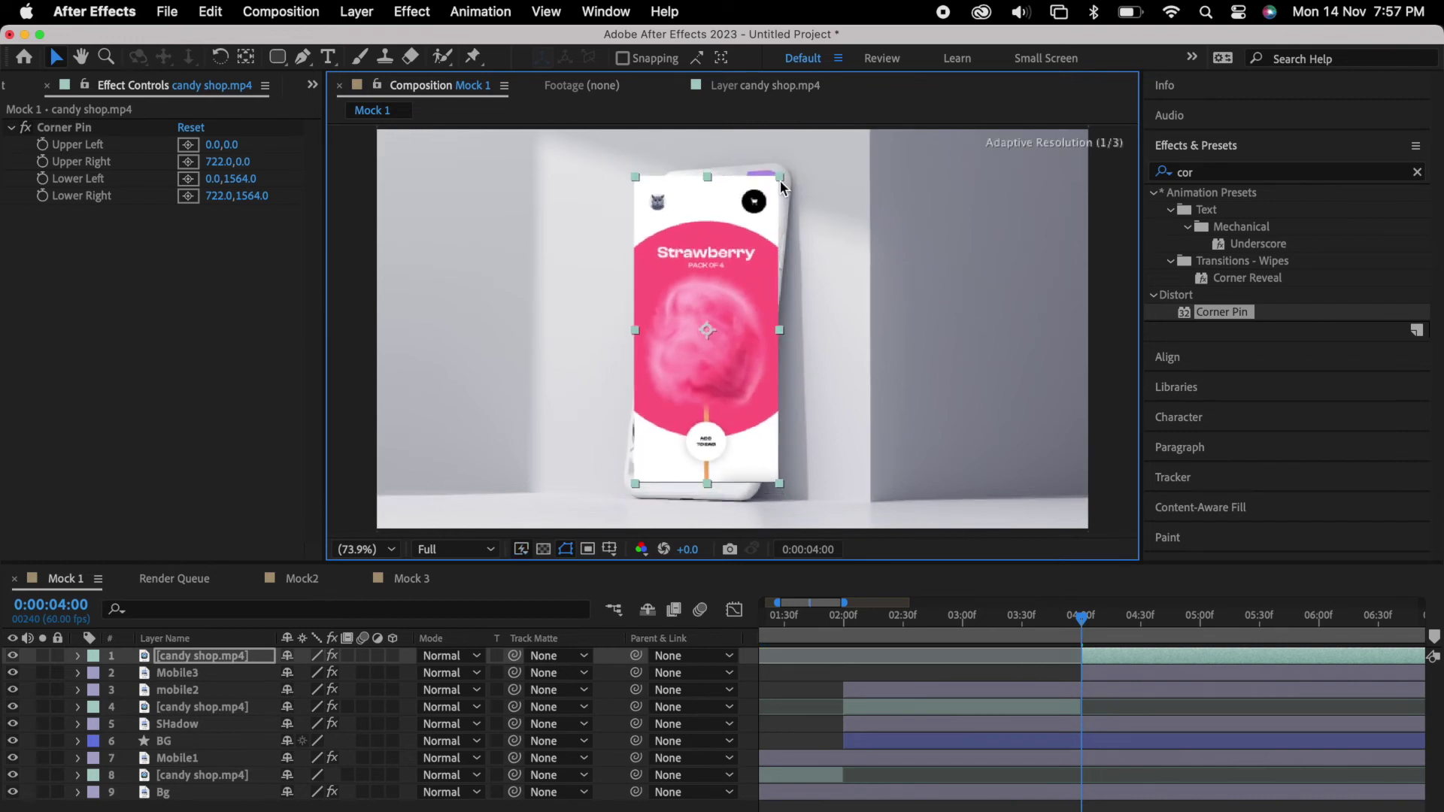
# Step: Apply Corner Pin and align the video's four corners with the tilted phone screen
pyautogui.moveTo(1239, 313); pyautogui.dragTo(735, 342)
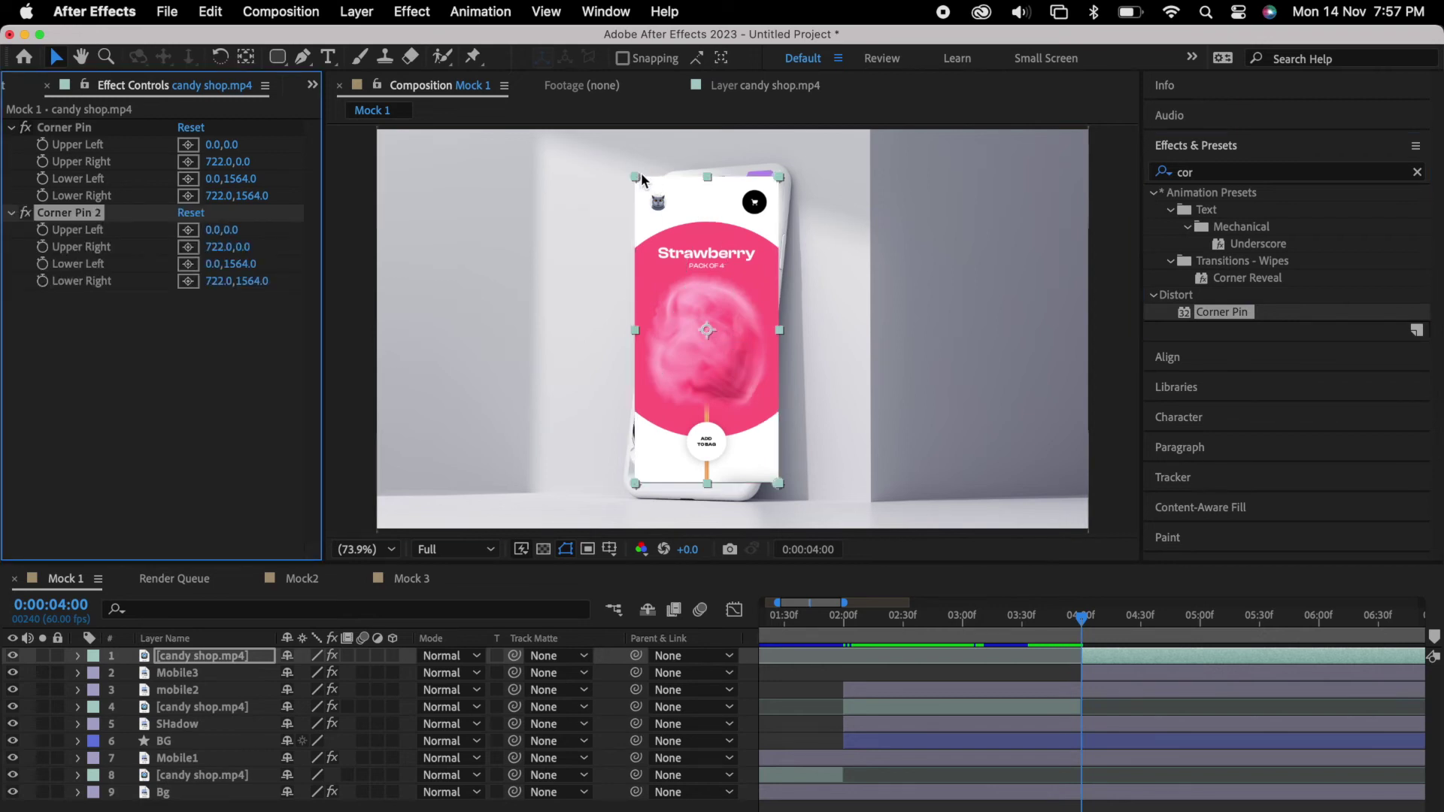
pyautogui.moveTo(637, 176)
pyautogui.mouseDown()
pyautogui.moveTo(667, 187)
pyautogui.moveTo(663, 176)
pyautogui.mouseUp()
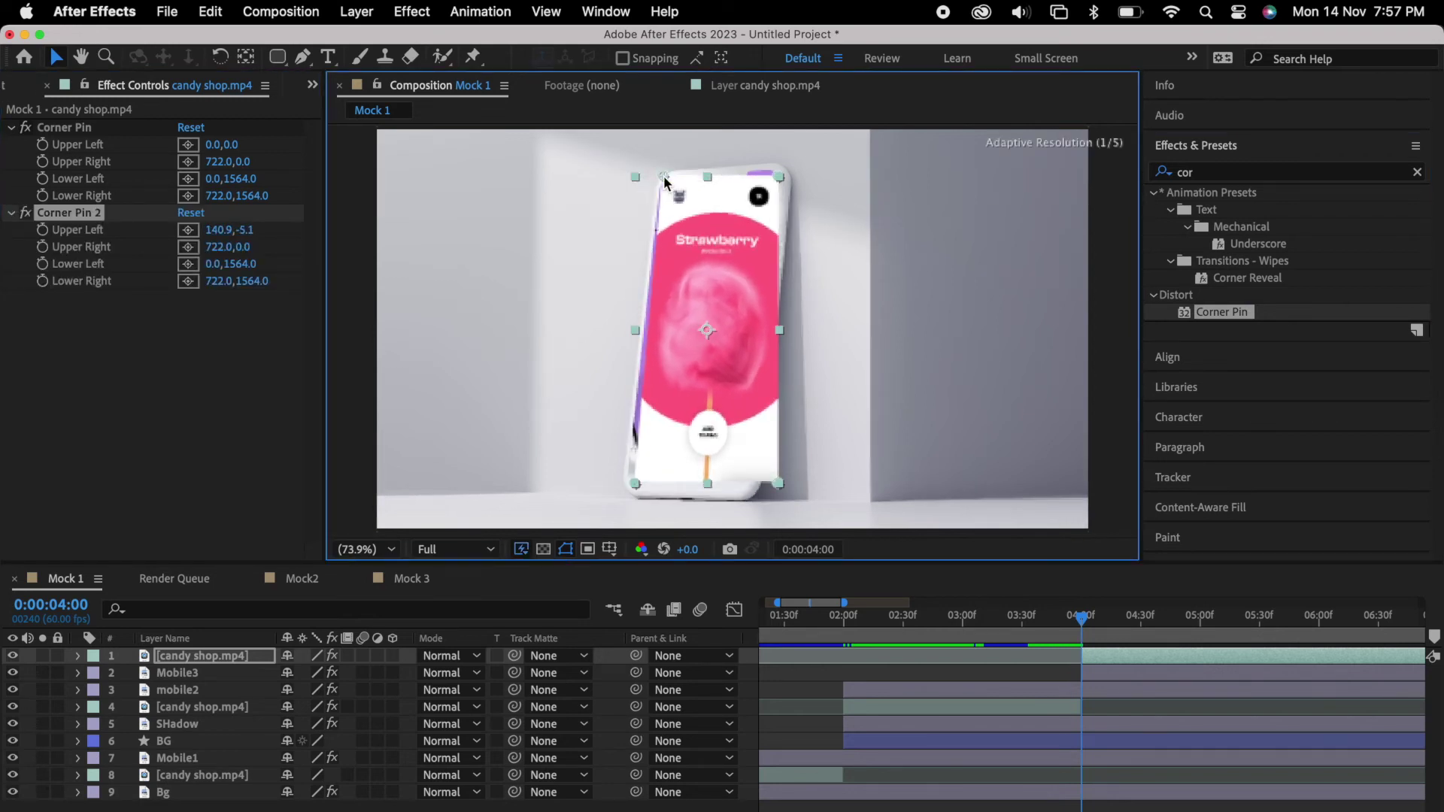
pyautogui.moveTo(779, 177); pyautogui.dragTo(776, 167)
pyautogui.moveTo(779, 483); pyautogui.dragTo(750, 494)
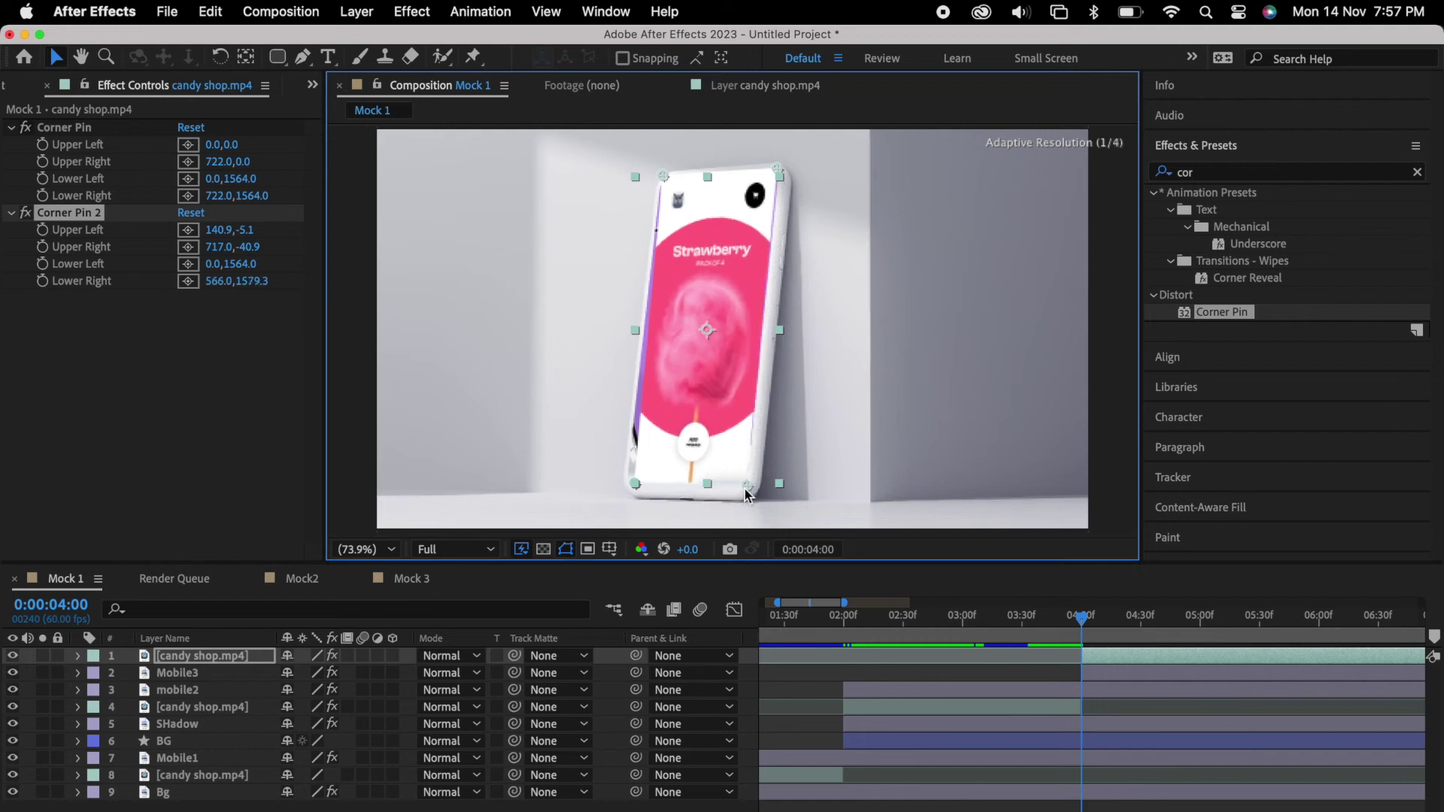
pyautogui.moveTo(635, 483); pyautogui.dragTo(624, 485)
pyautogui.moveTo(755, 496); pyautogui.dragTo(756, 499)
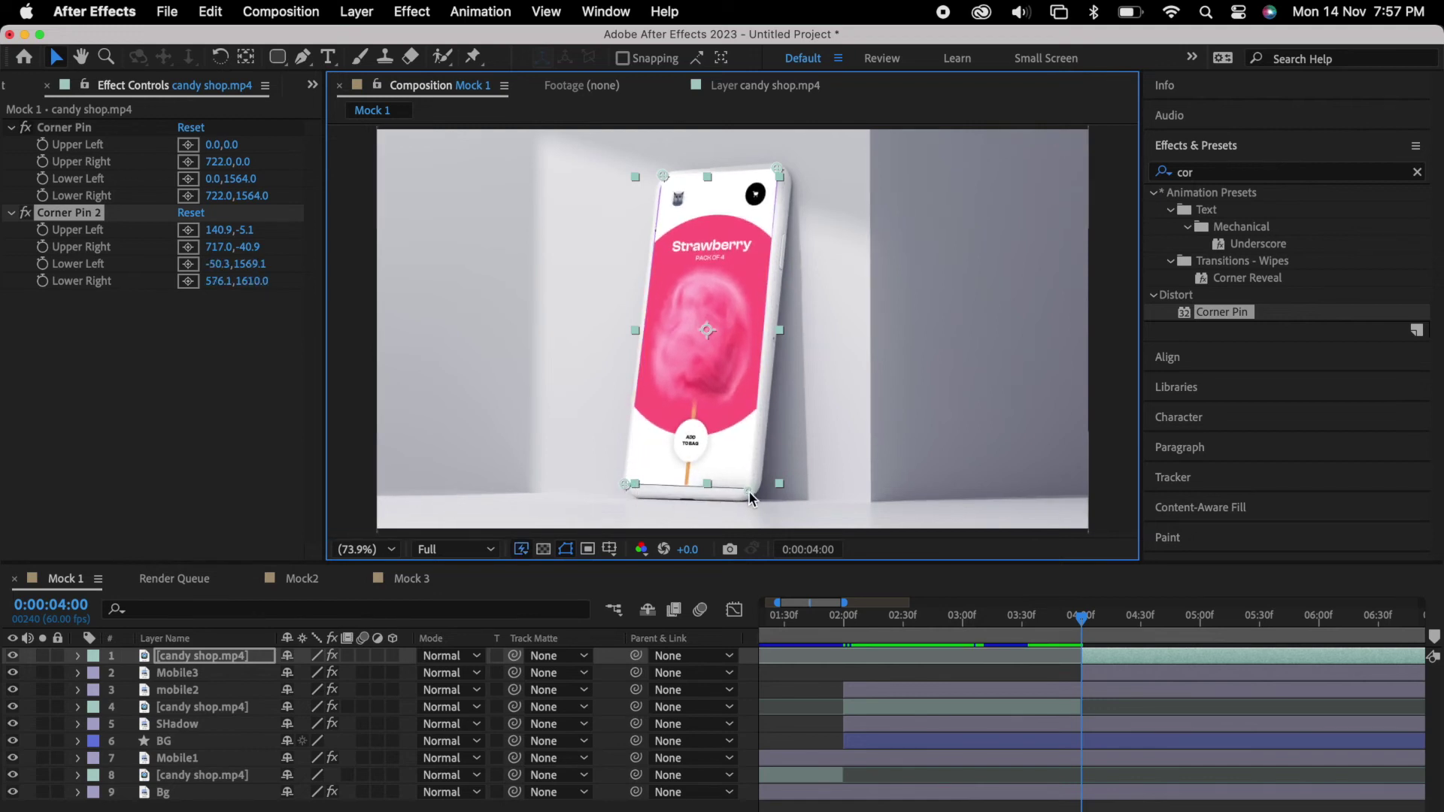
pyautogui.moveTo(662, 176); pyautogui.dragTo(661, 176)
pyautogui.moveTo(778, 169); pyautogui.dragTo(778, 172)
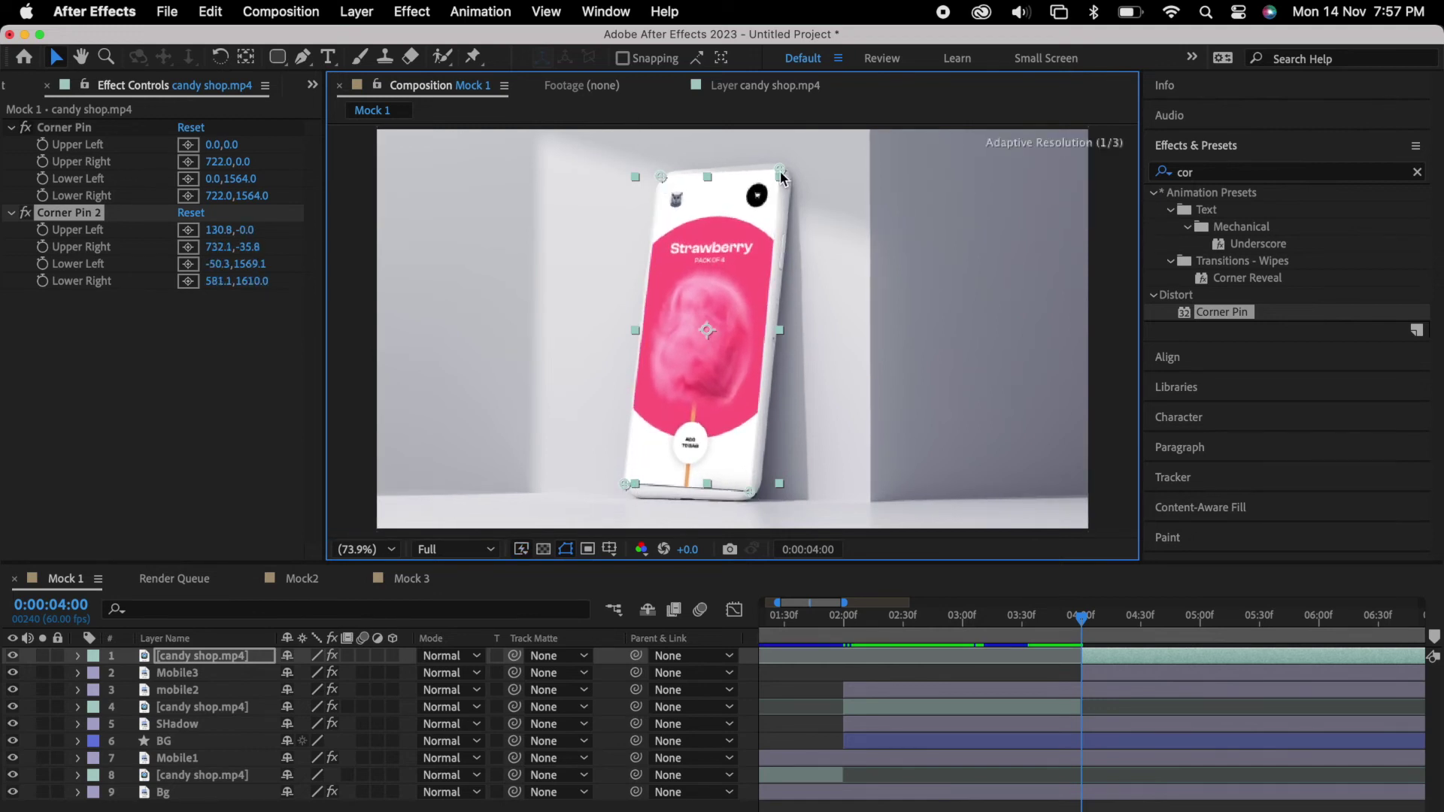
pyautogui.click(1113, 656)
# Step: Move candy shop.mp4 beneath Mobile3 and preview the animation from the start to 1:48
pyautogui.moveTo(200, 674); pyautogui.dragTo(204, 680)
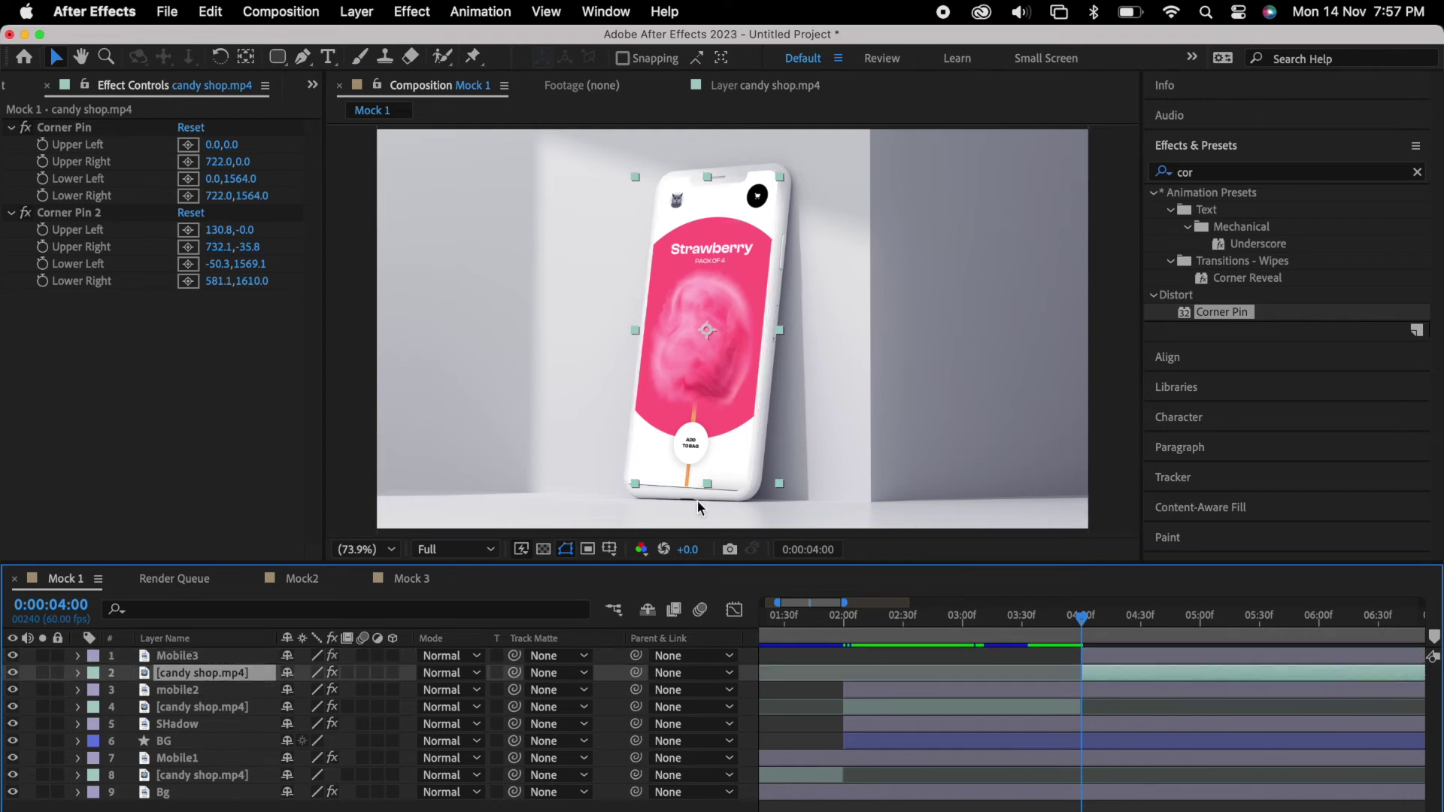
pyautogui.moveTo(1084, 630); pyautogui.dragTo(1254, 636)
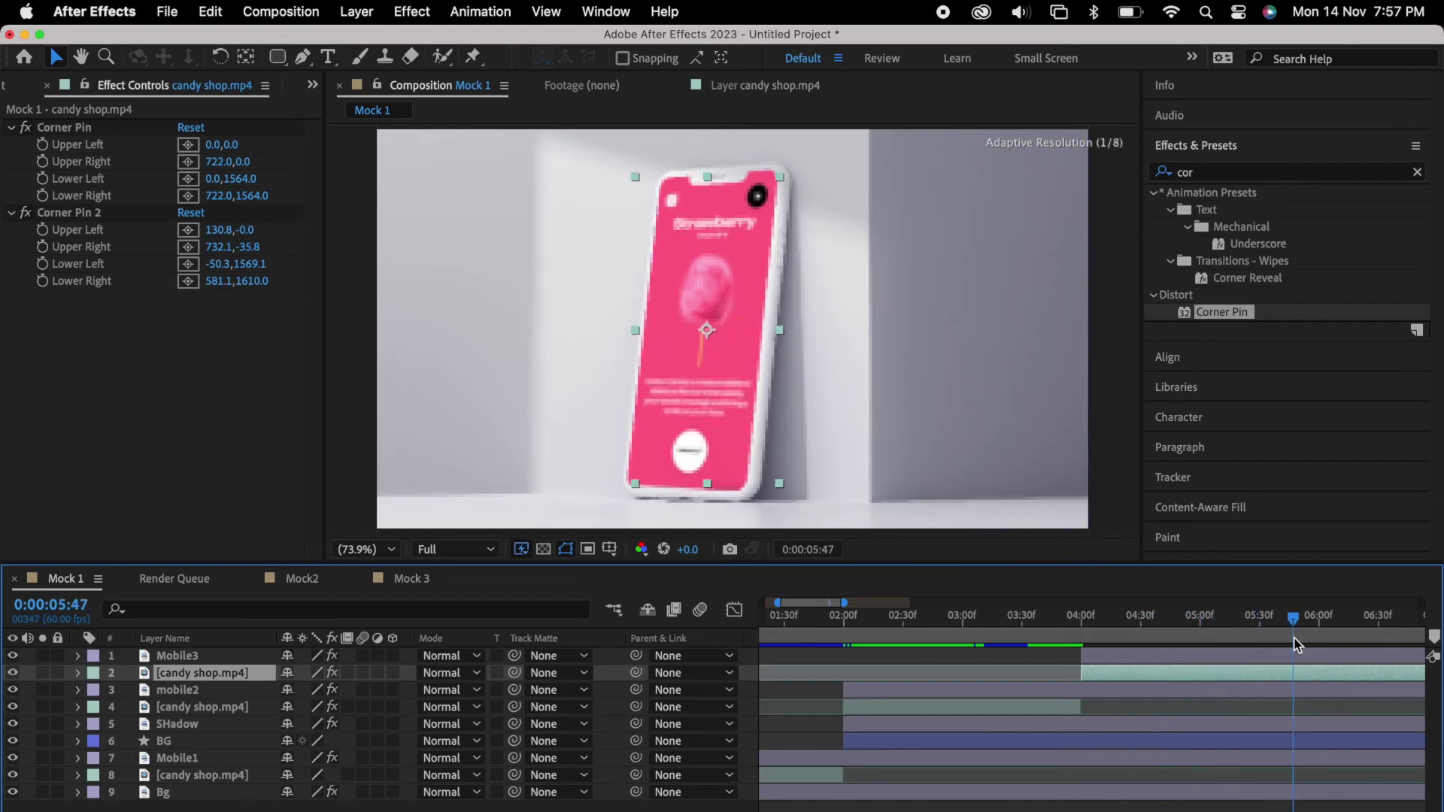
pyautogui.press('Home')
pyautogui.moveTo(767, 624); pyautogui.dragTo(819, 350)
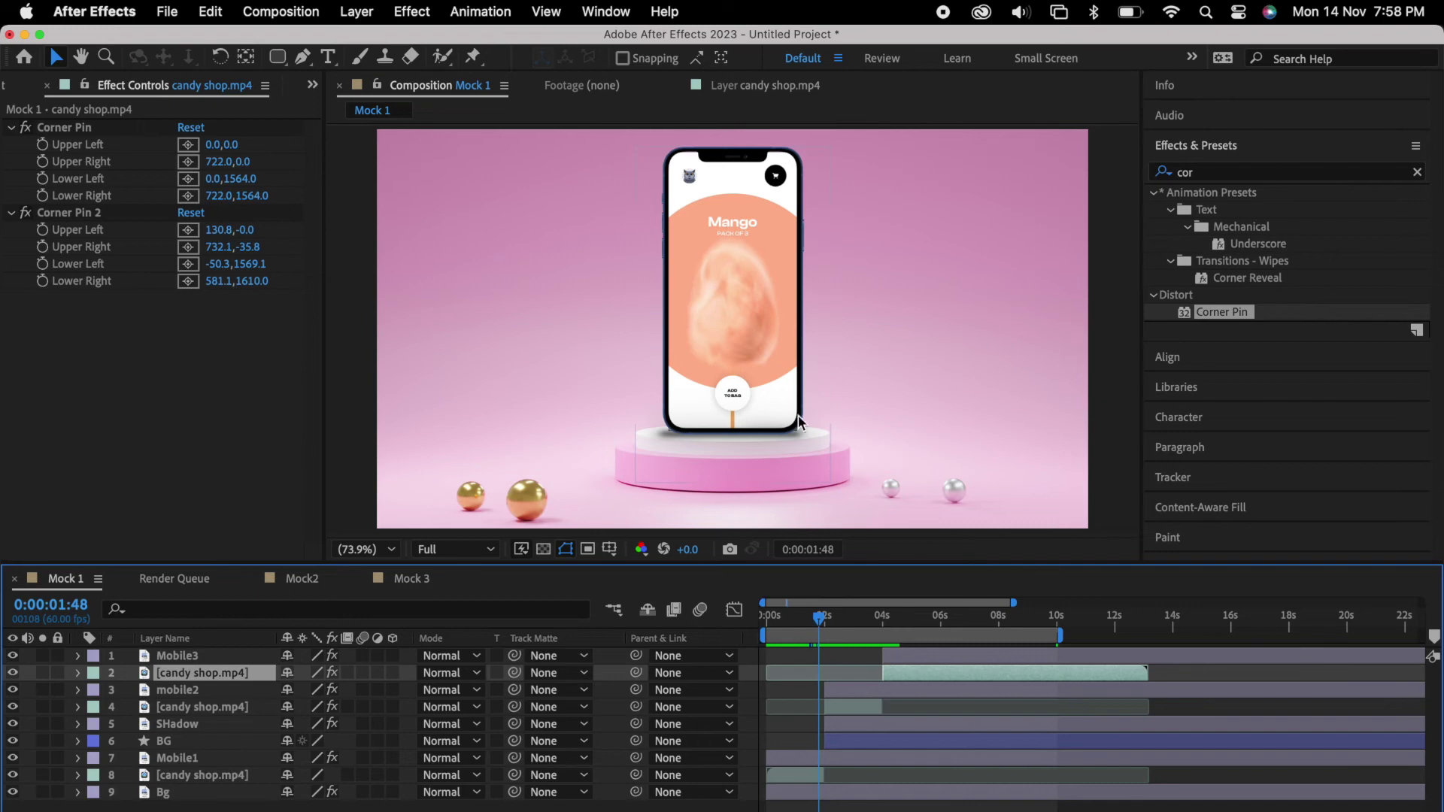
pyautogui.click(176, 656)
# Step: Pre-compose all Mock 1 layers into a new composition named Mock
pyautogui.keyDown('shift'); pyautogui.click(177, 794); pyautogui.keyUp('shift')
pyautogui.rightClick(180, 744)
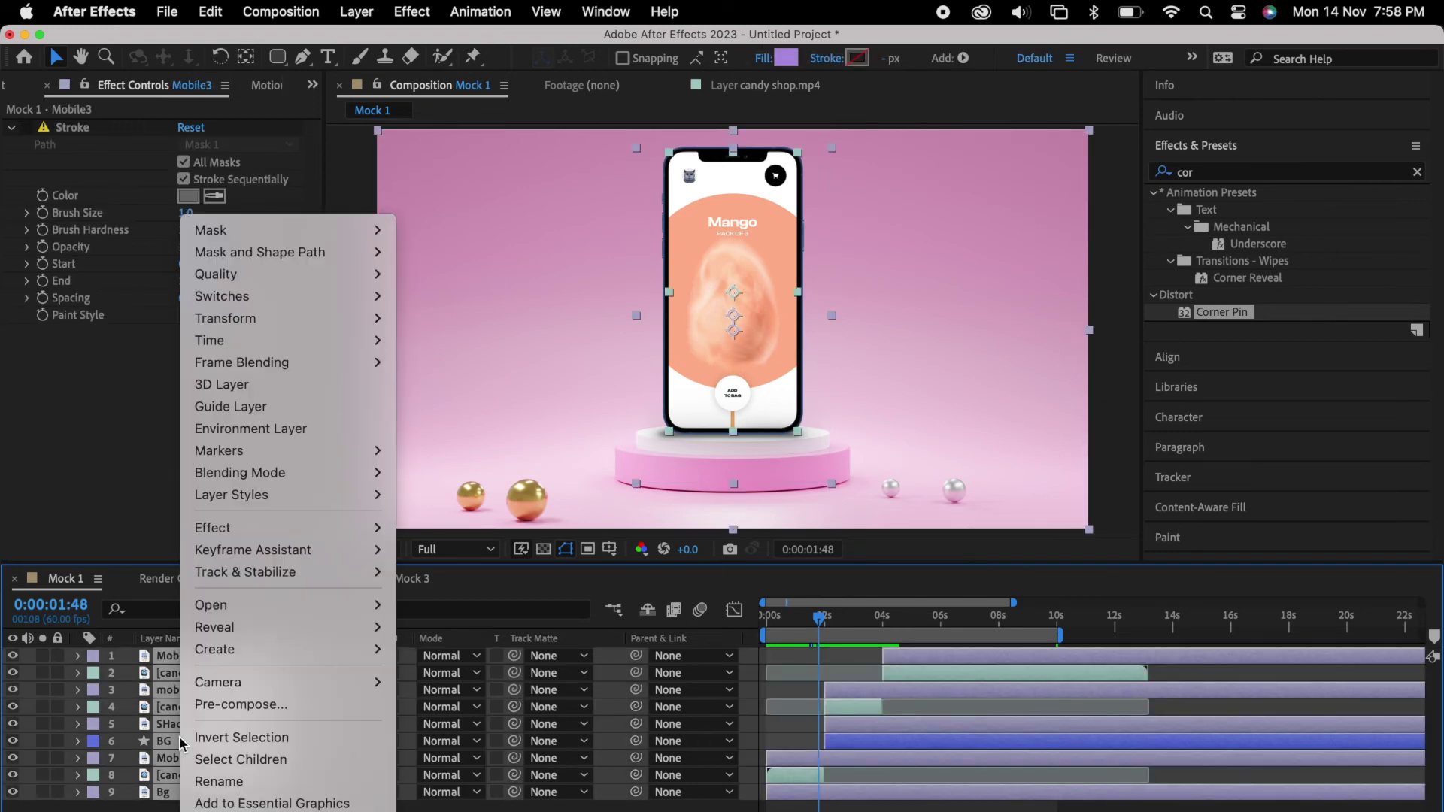
pyautogui.click(240, 705)
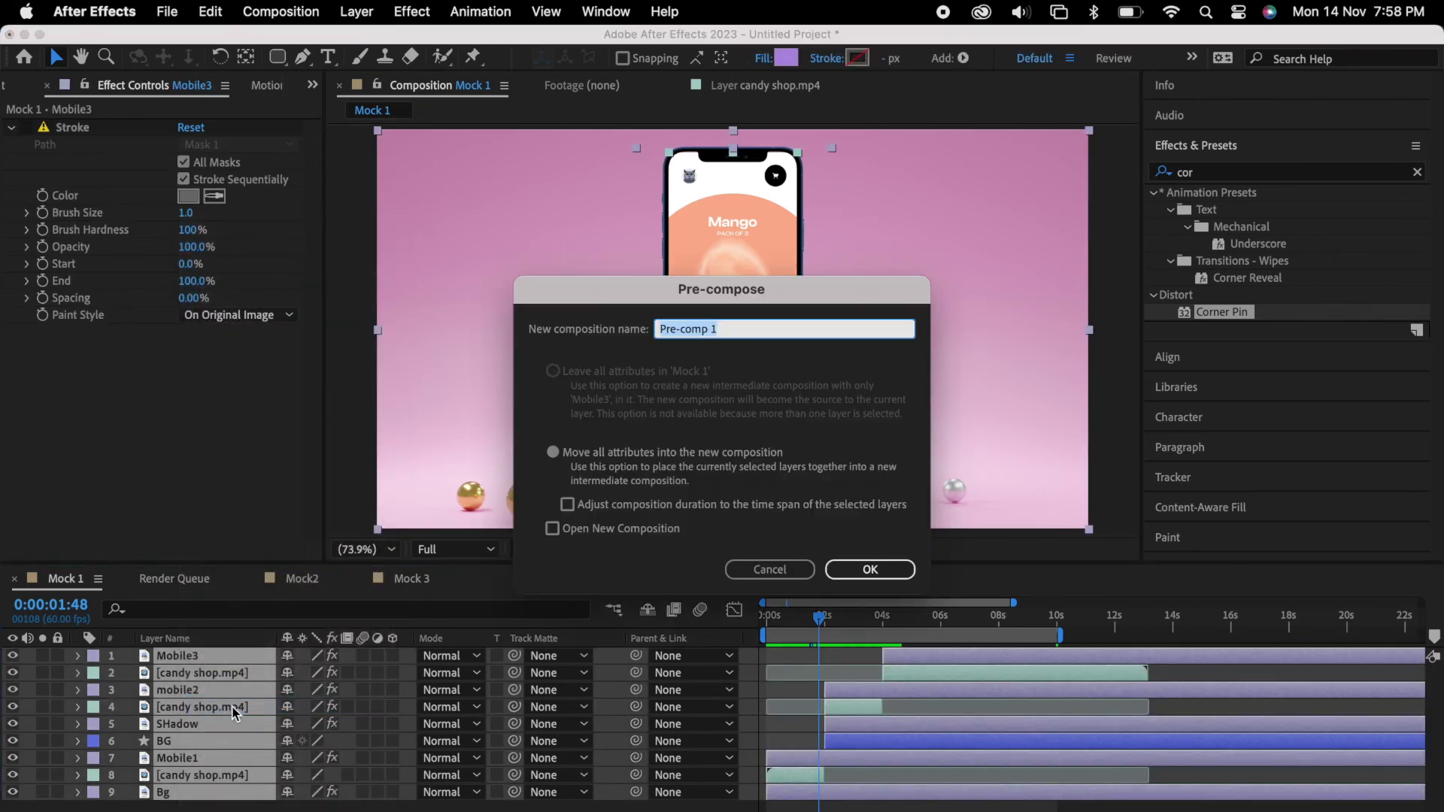
pyautogui.write('Mock')
pyautogui.press('Return')
pyautogui.press('Home')
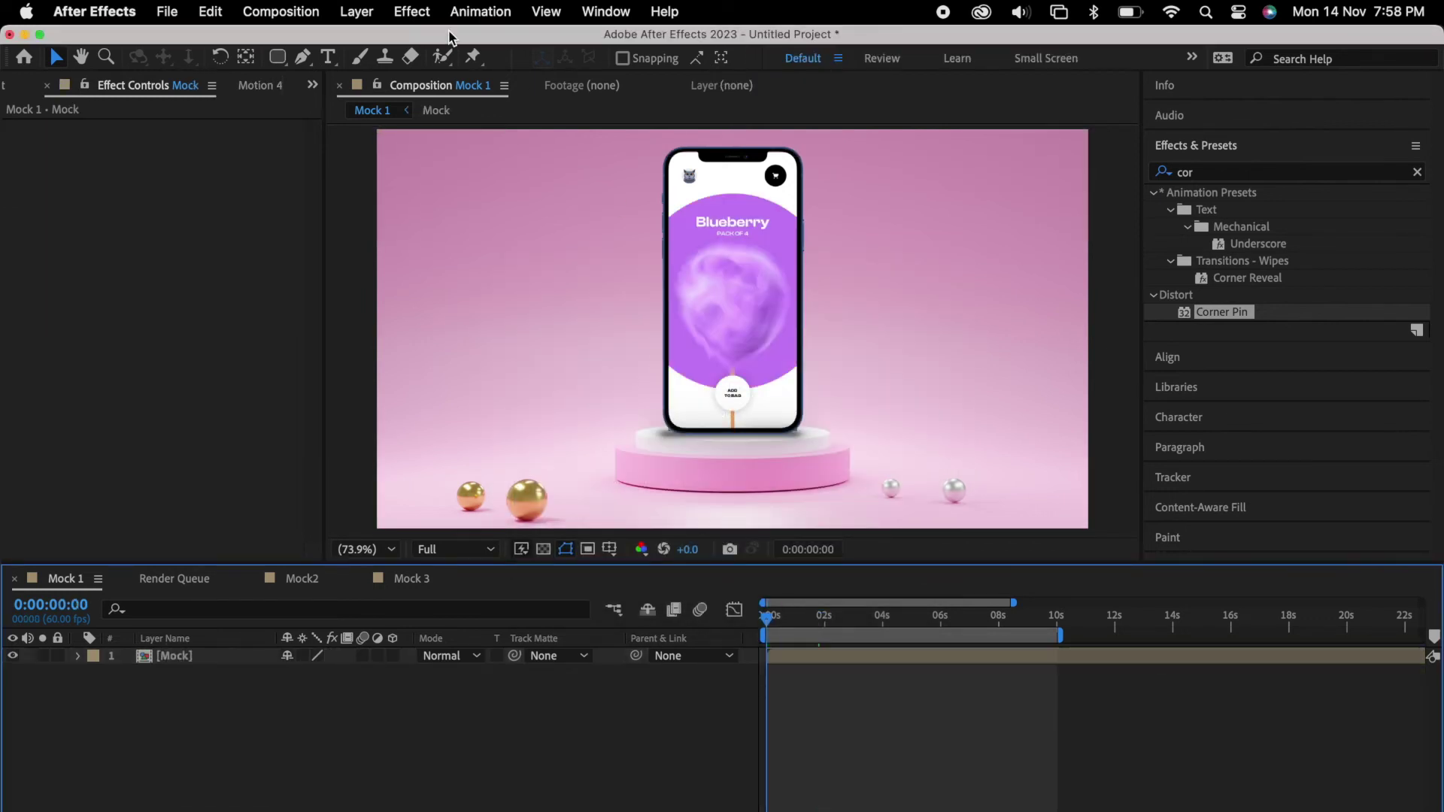
# Step: Add a Two-Node Camera 1 with the 50mm lens preset, accepting the 2D-layer warning
pyautogui.click(358, 12)
pyautogui.moveTo(361, 41)
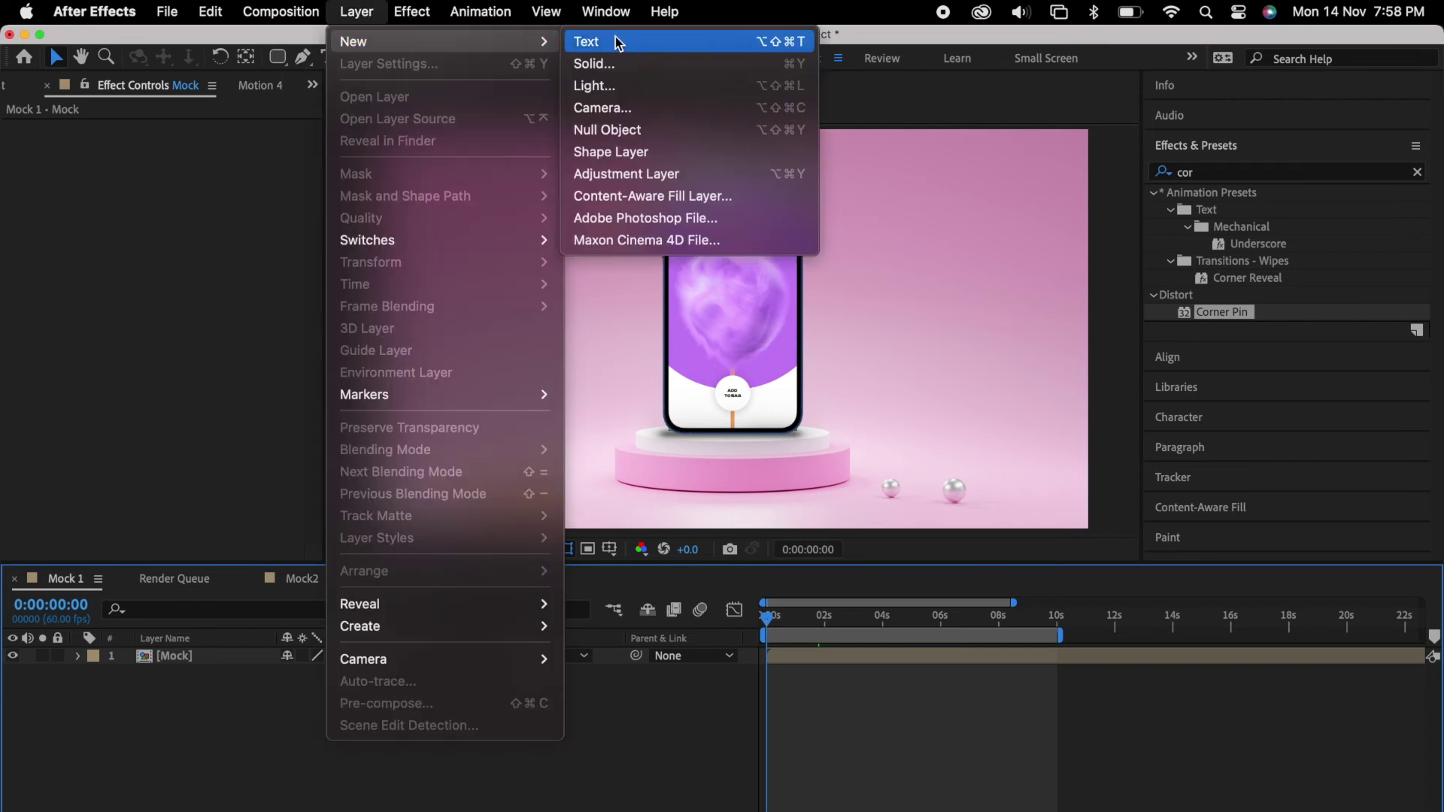
pyautogui.click(623, 115)
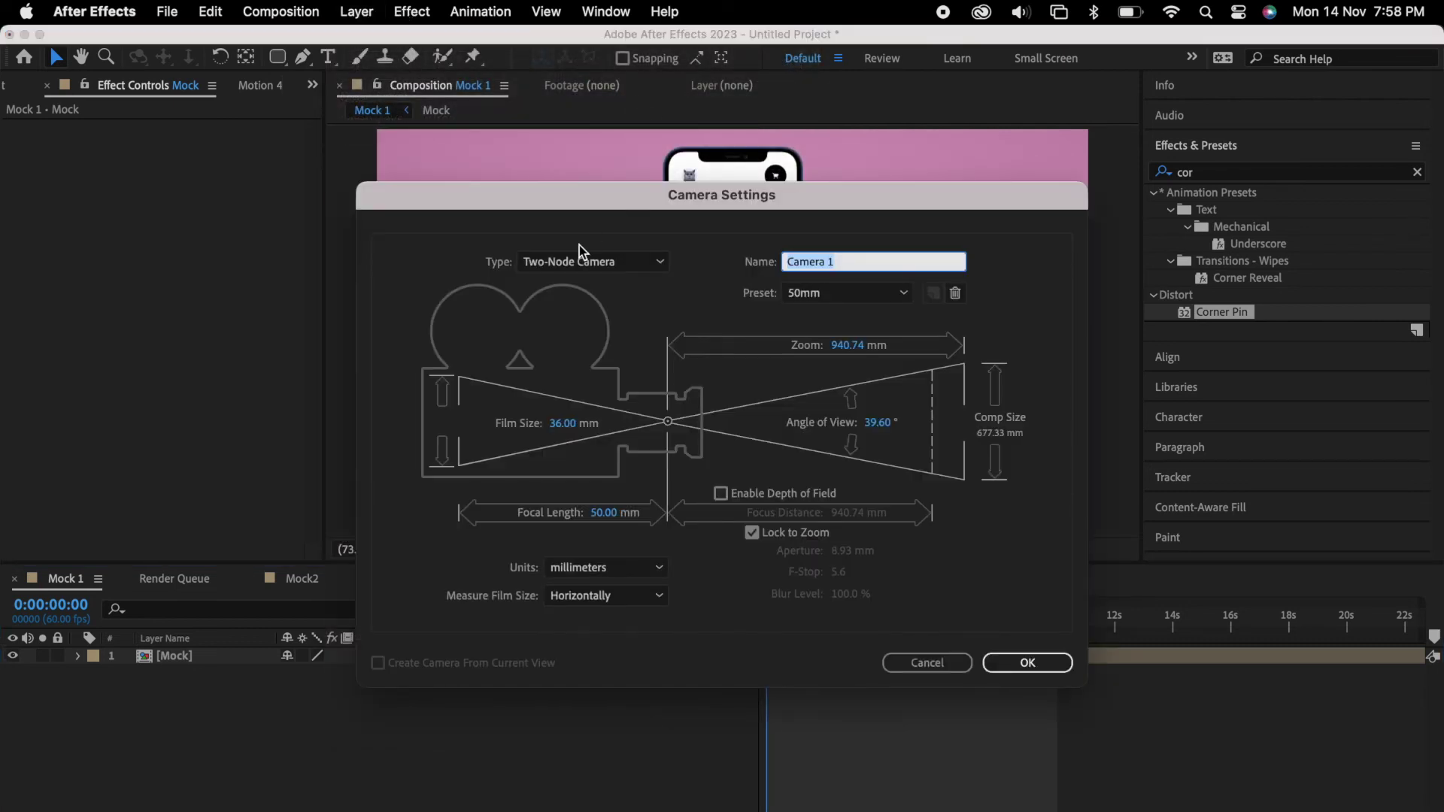
pyautogui.click(585, 262)
pyautogui.click(596, 309)
pyautogui.click(834, 302)
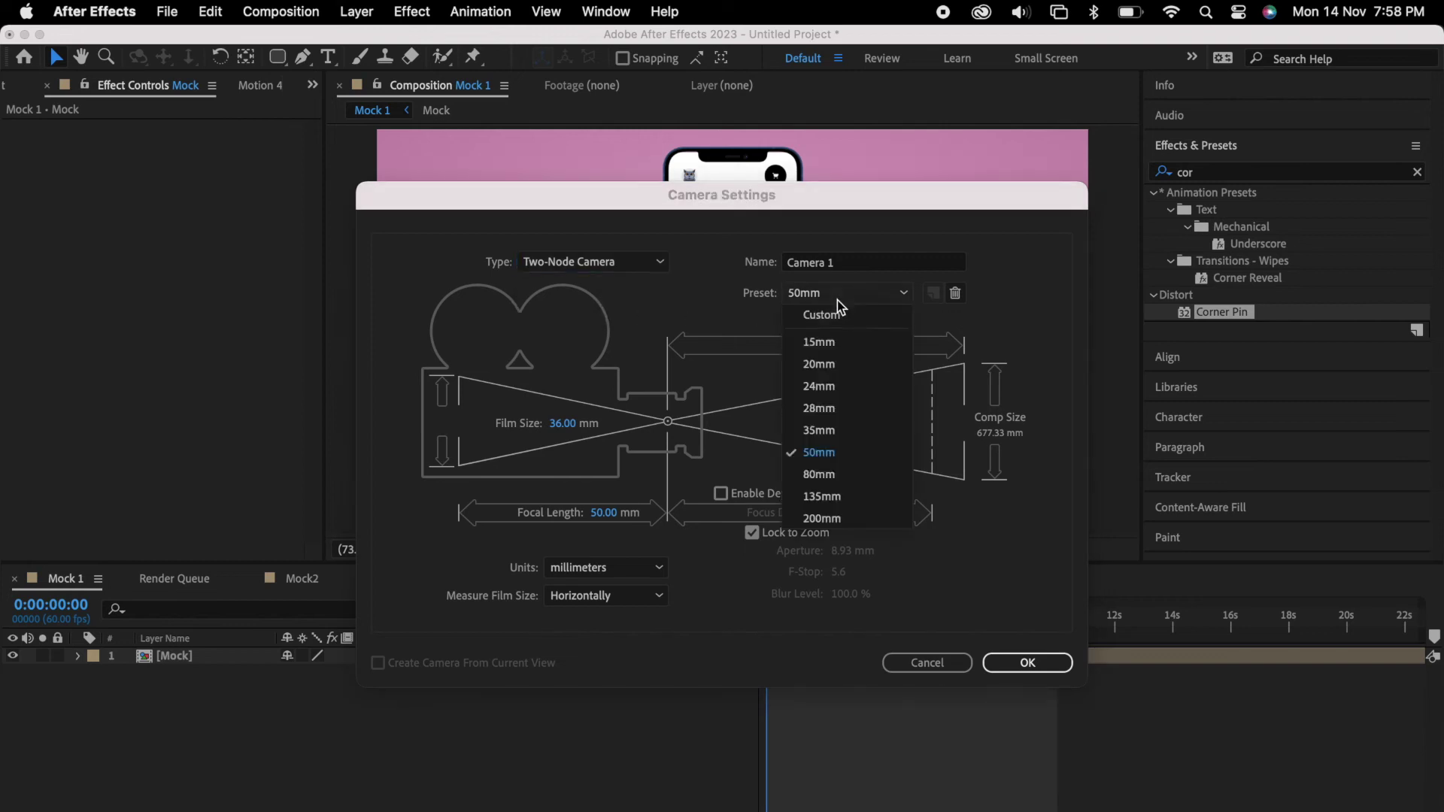
pyautogui.click(1004, 335)
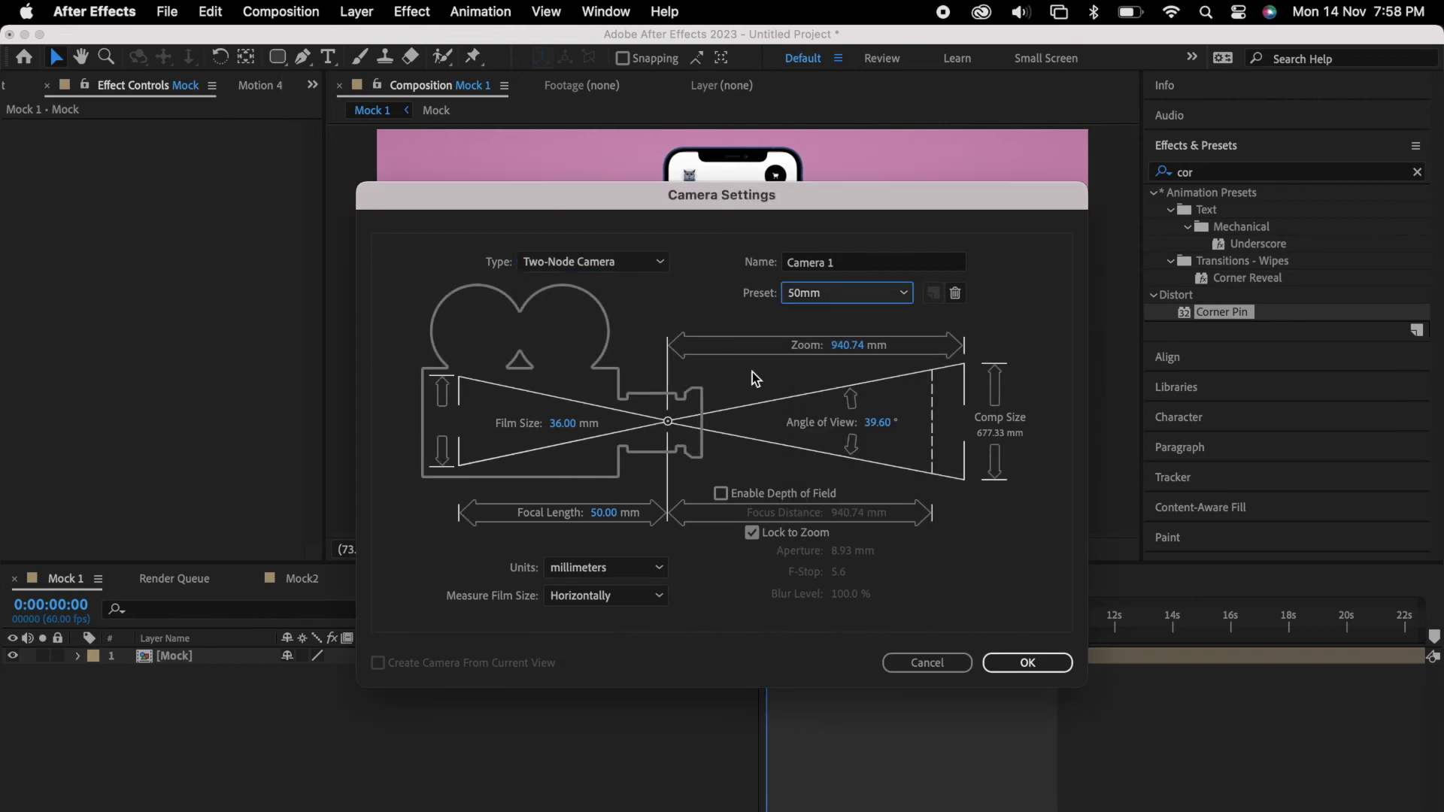
pyautogui.click(1027, 663)
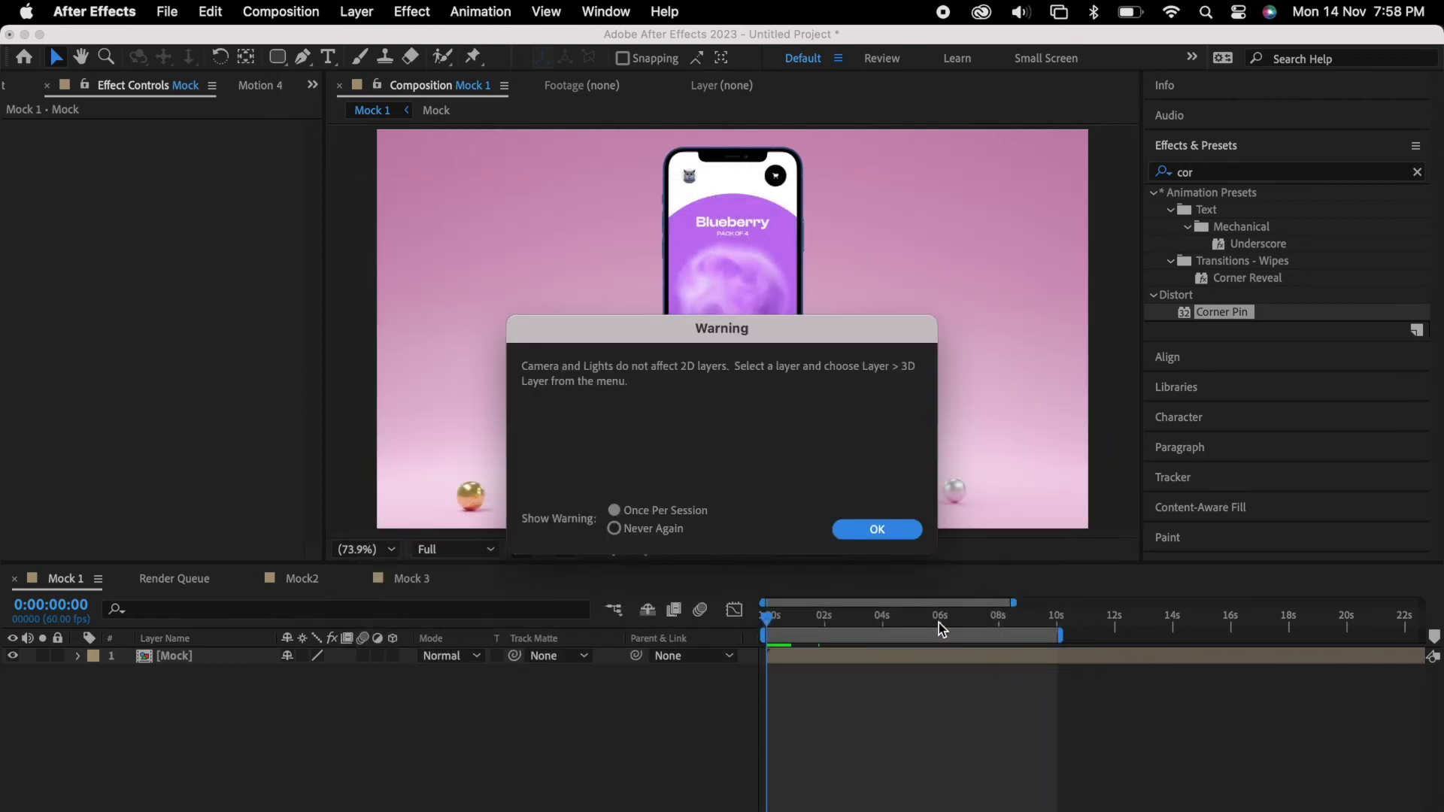
pyautogui.click(862, 529)
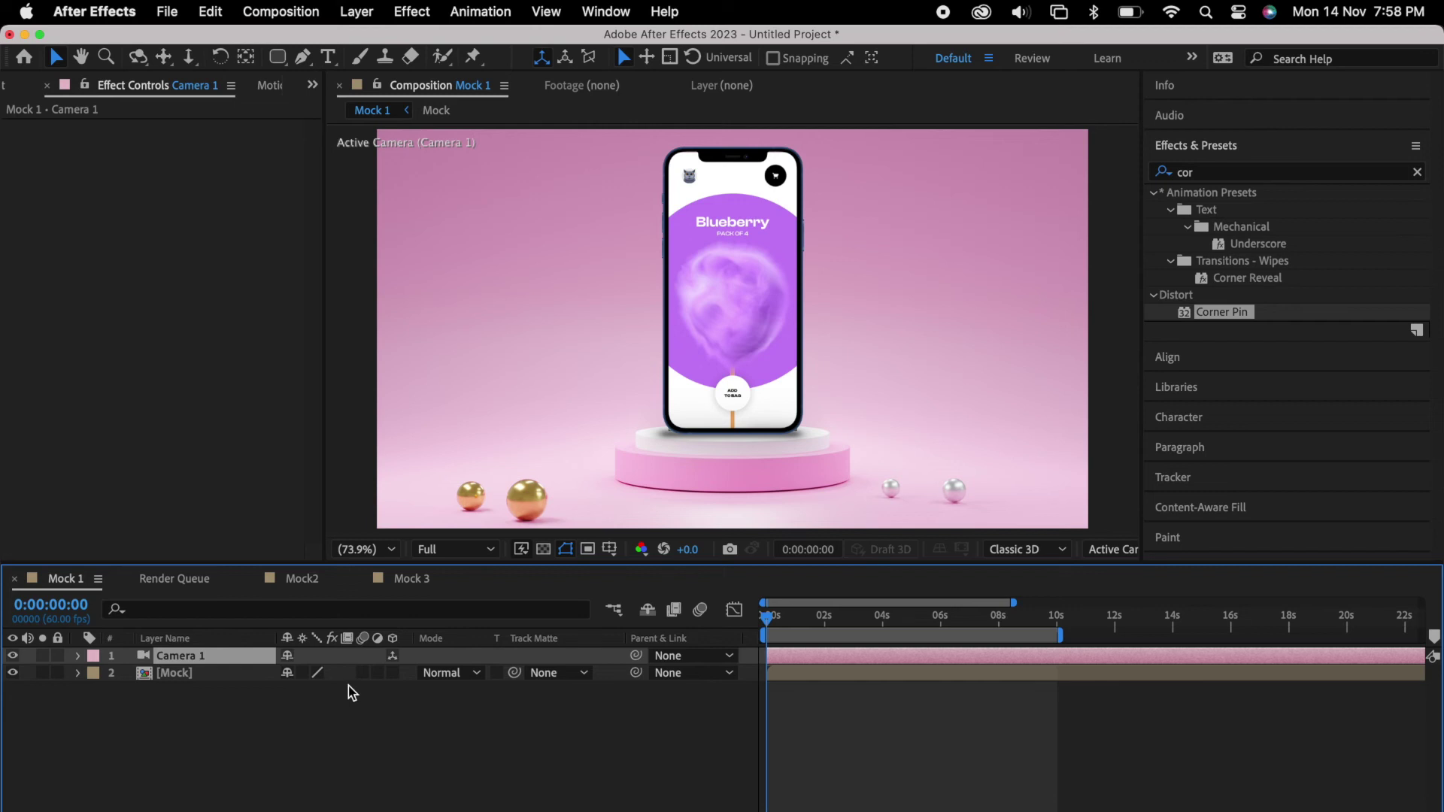
# Step: Enable Camera 1 Position and Orientation stopwatches and add keyframes at 0:00:01:33
pyautogui.click(79, 656)
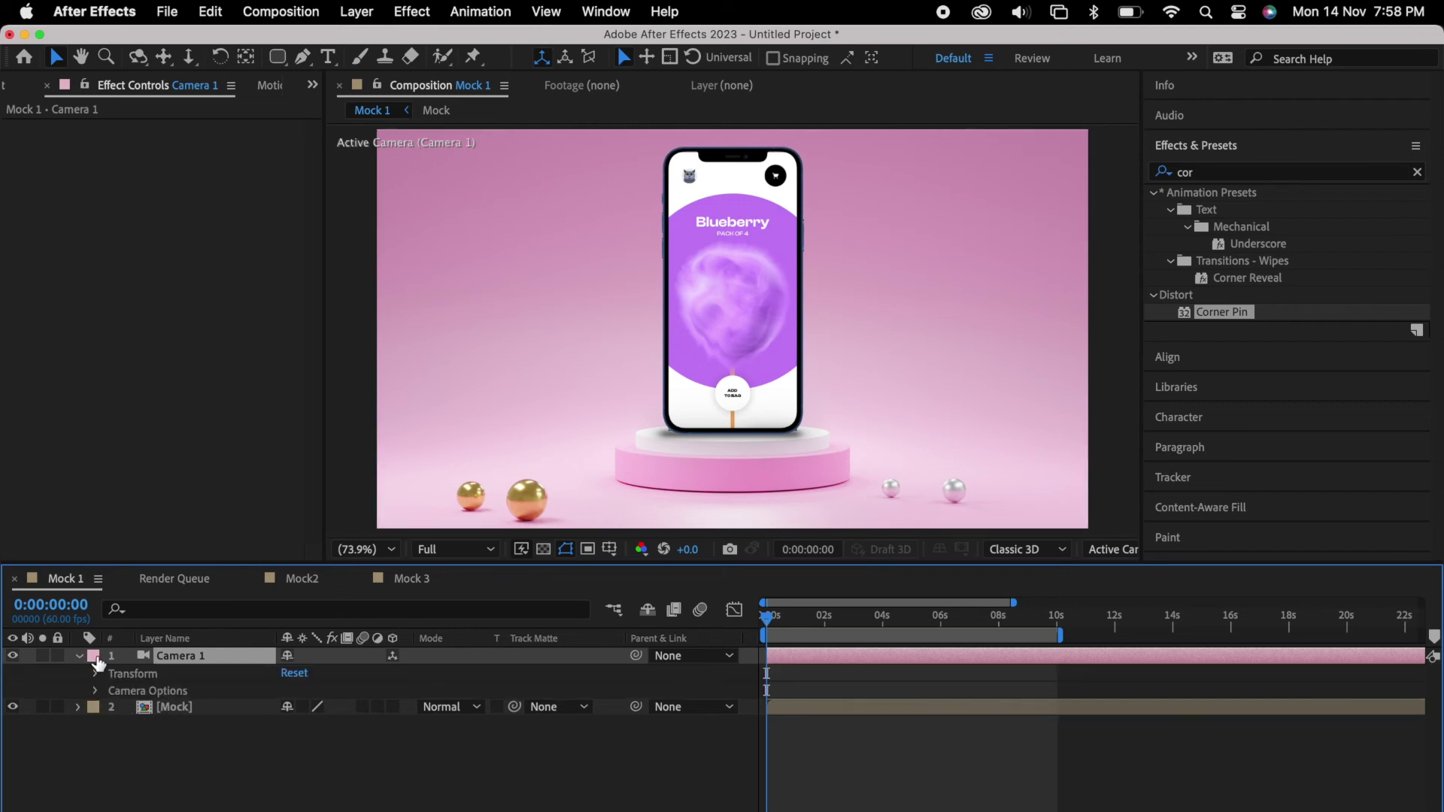
pyautogui.click(94, 674)
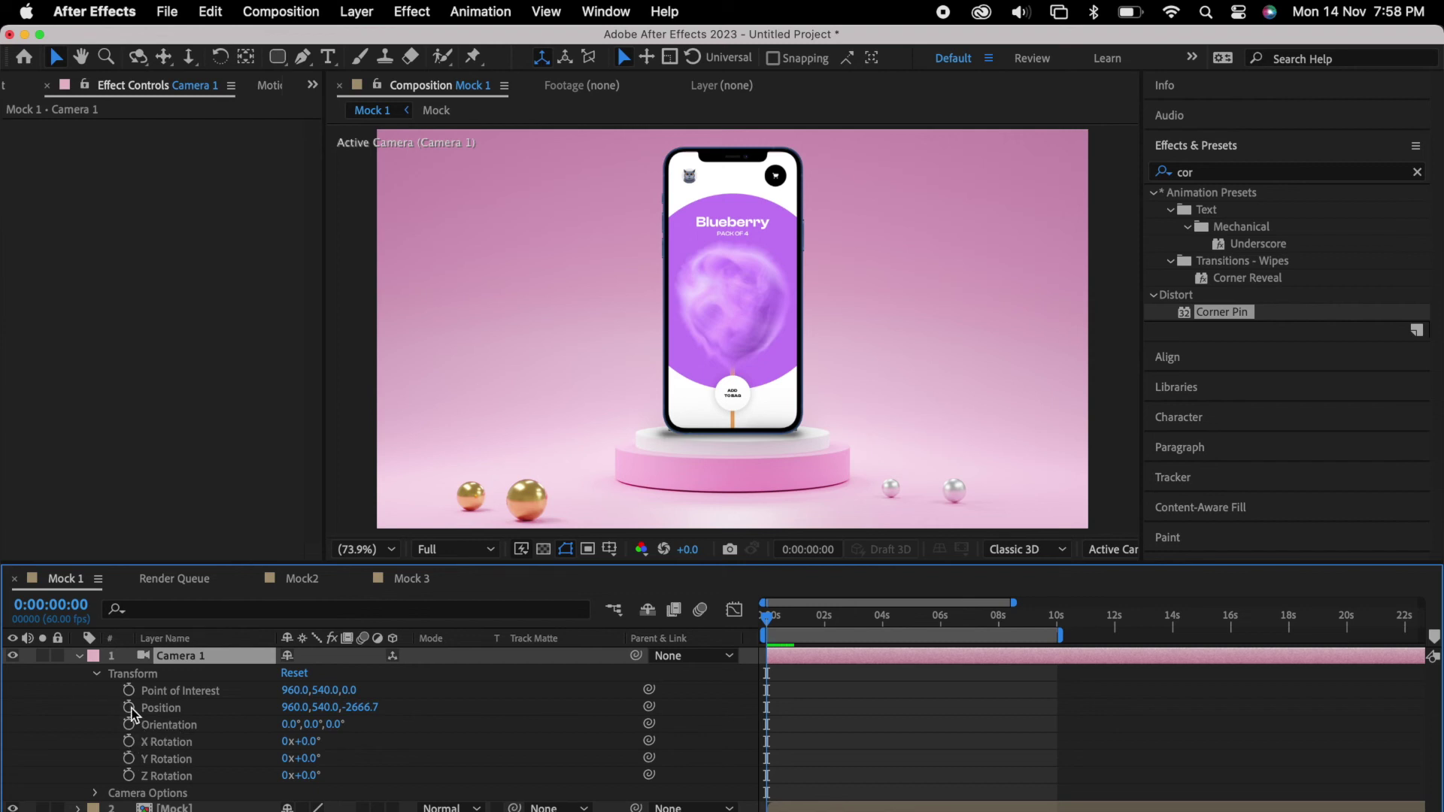
pyautogui.click(128, 724)
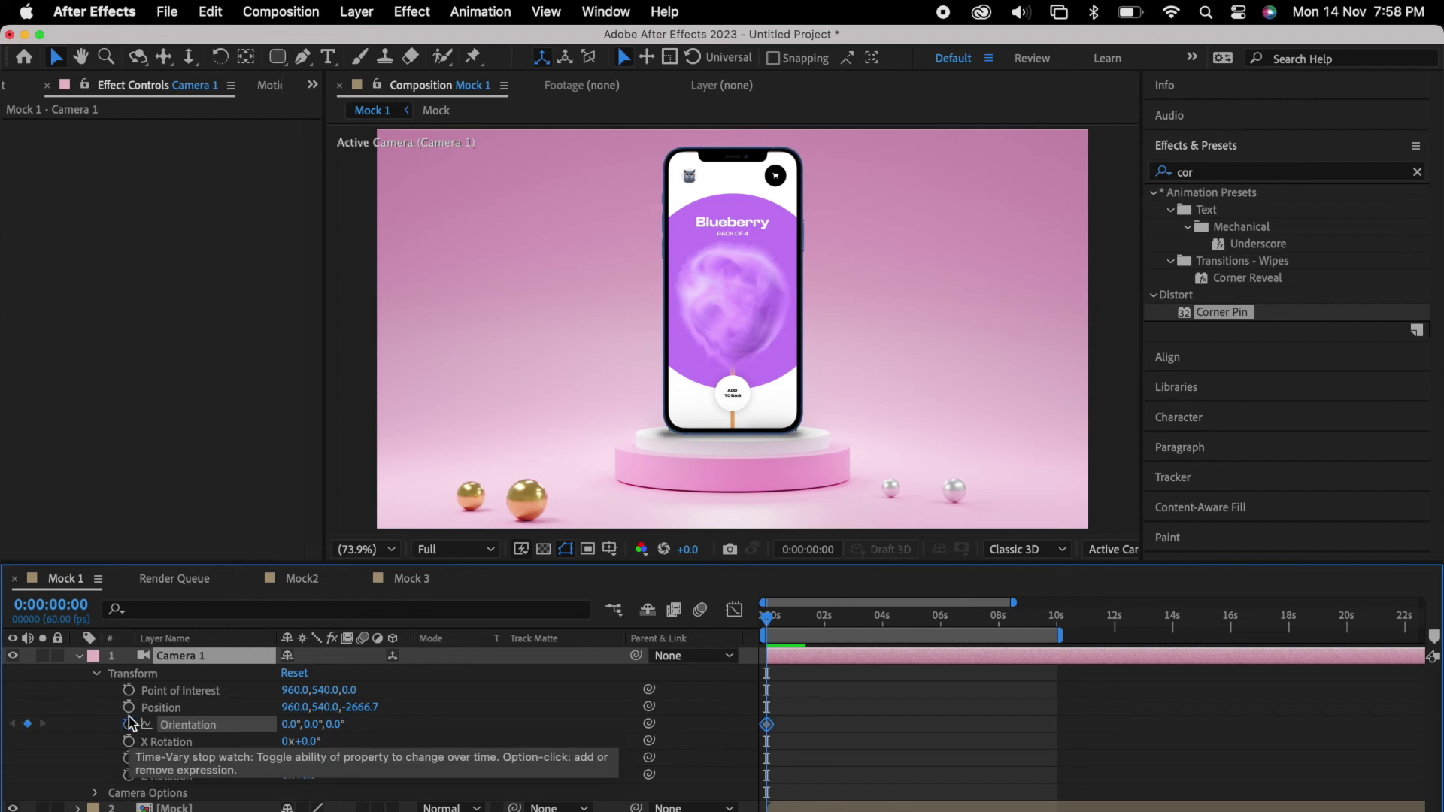
pyautogui.click(129, 707)
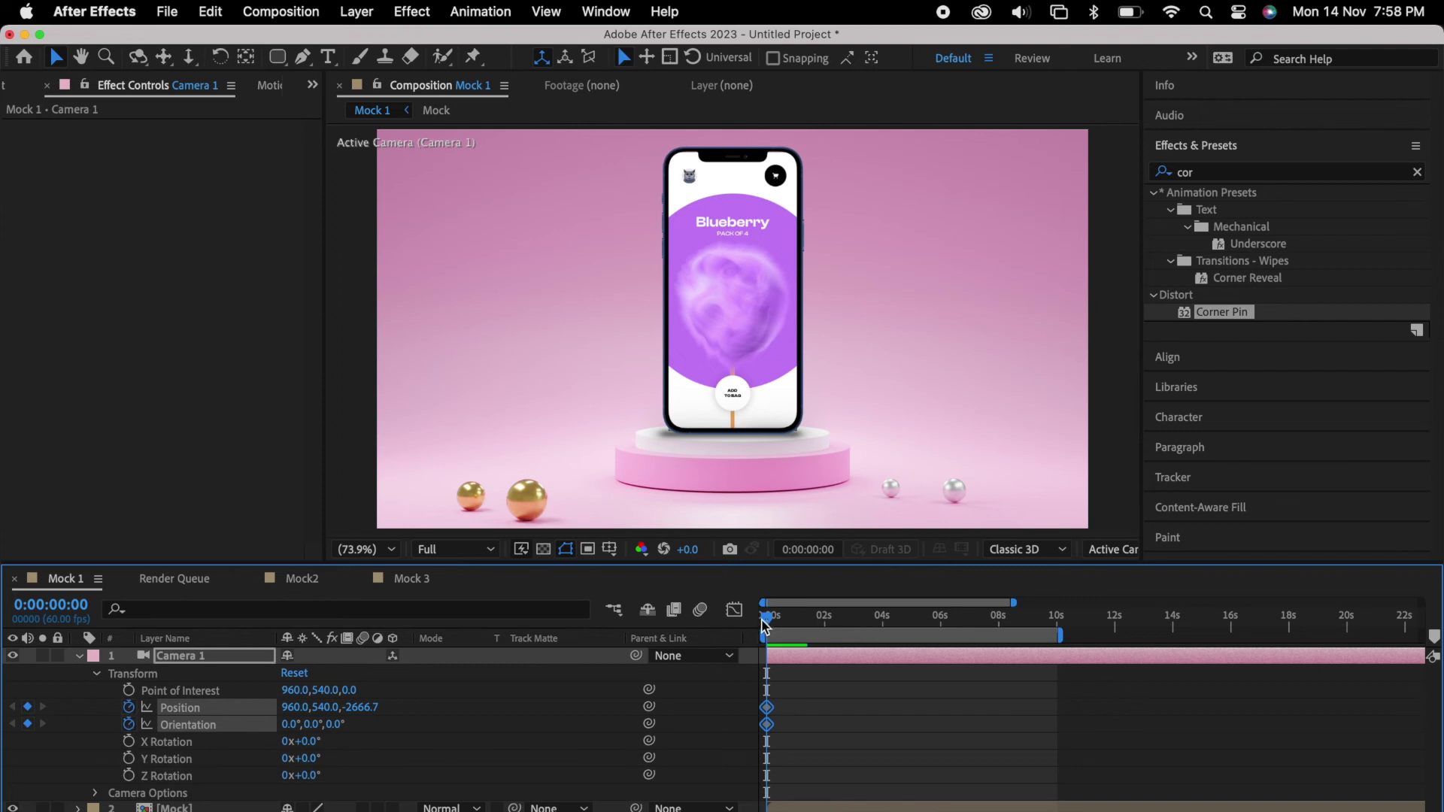
pyautogui.moveTo(765, 625); pyautogui.dragTo(810, 642)
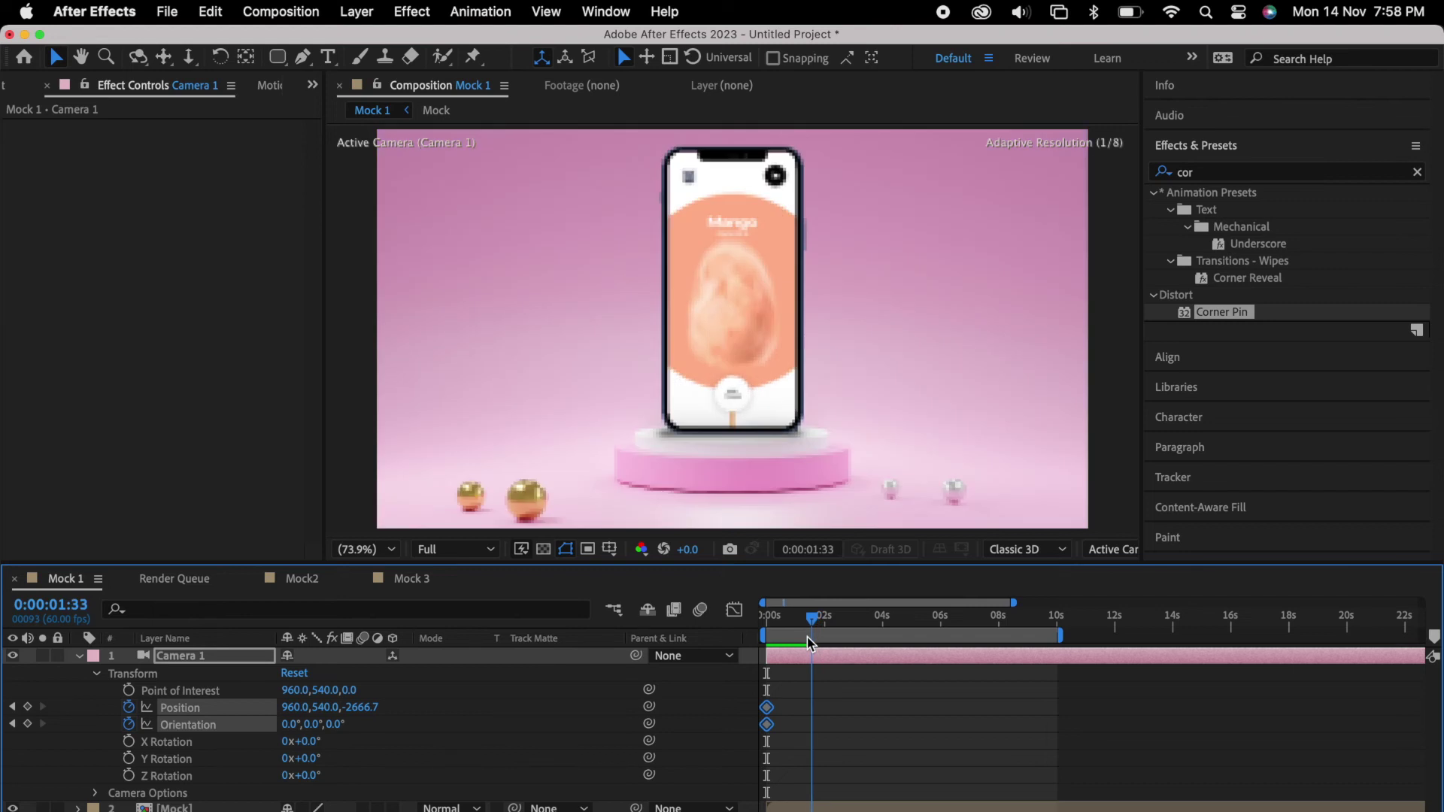
pyautogui.click(28, 707)
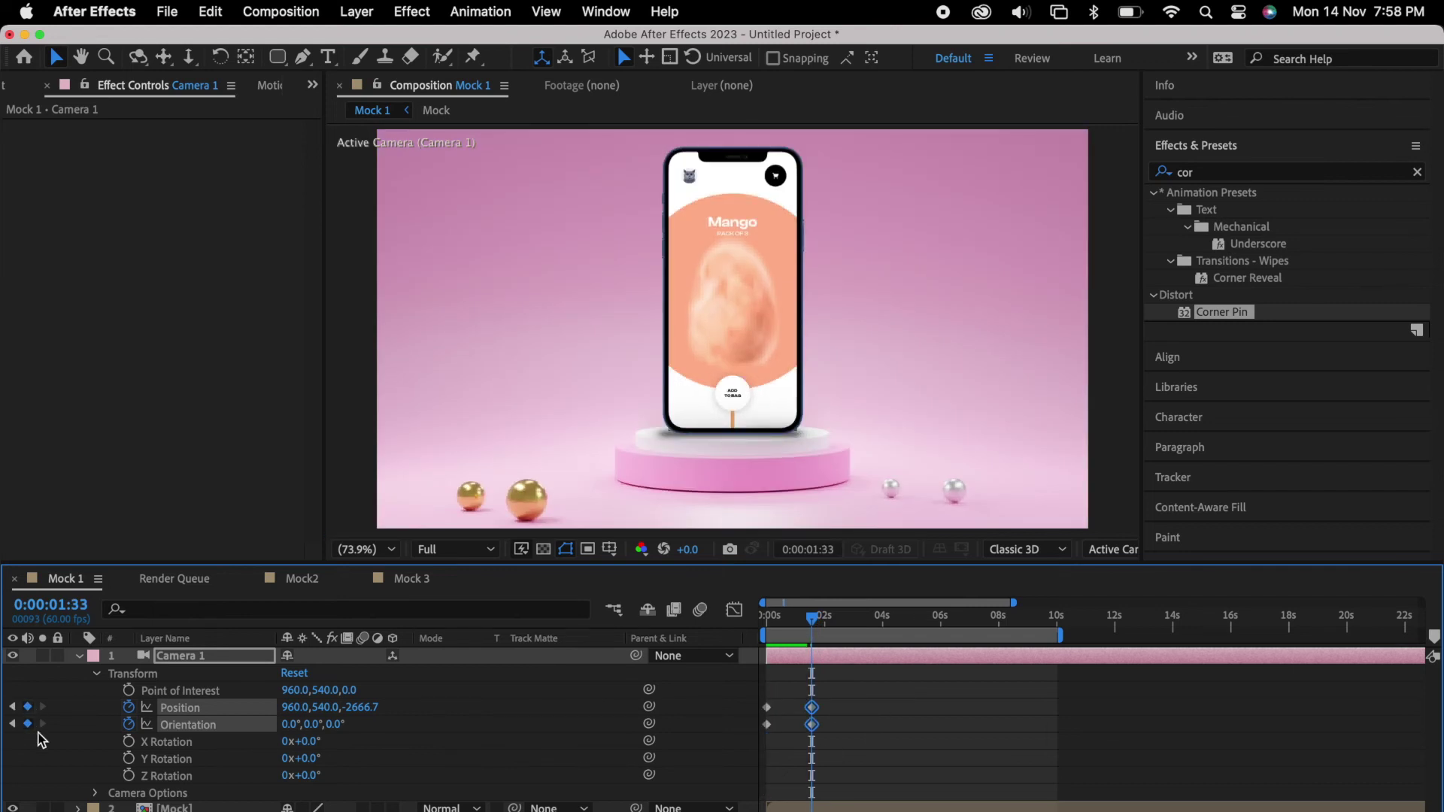
pyautogui.click(884, 731)
pyautogui.moveTo(813, 623); pyautogui.dragTo(729, 638)
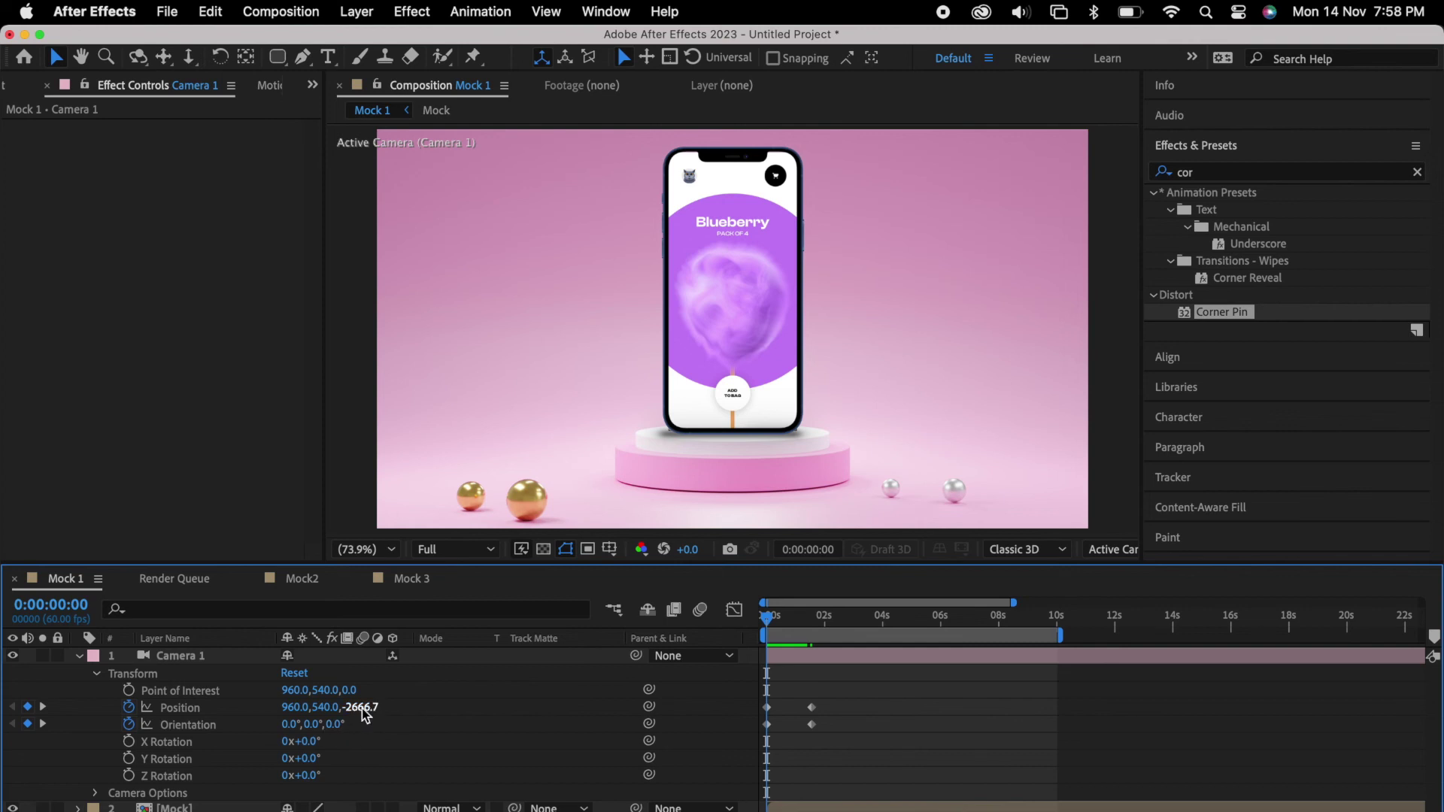
# Step: Set Position Z to -2386.7 at 0 s, preview through Camera 1, and delete Orientation keyframes
pyautogui.moveTo(361, 707); pyautogui.dragTo(395, 722)
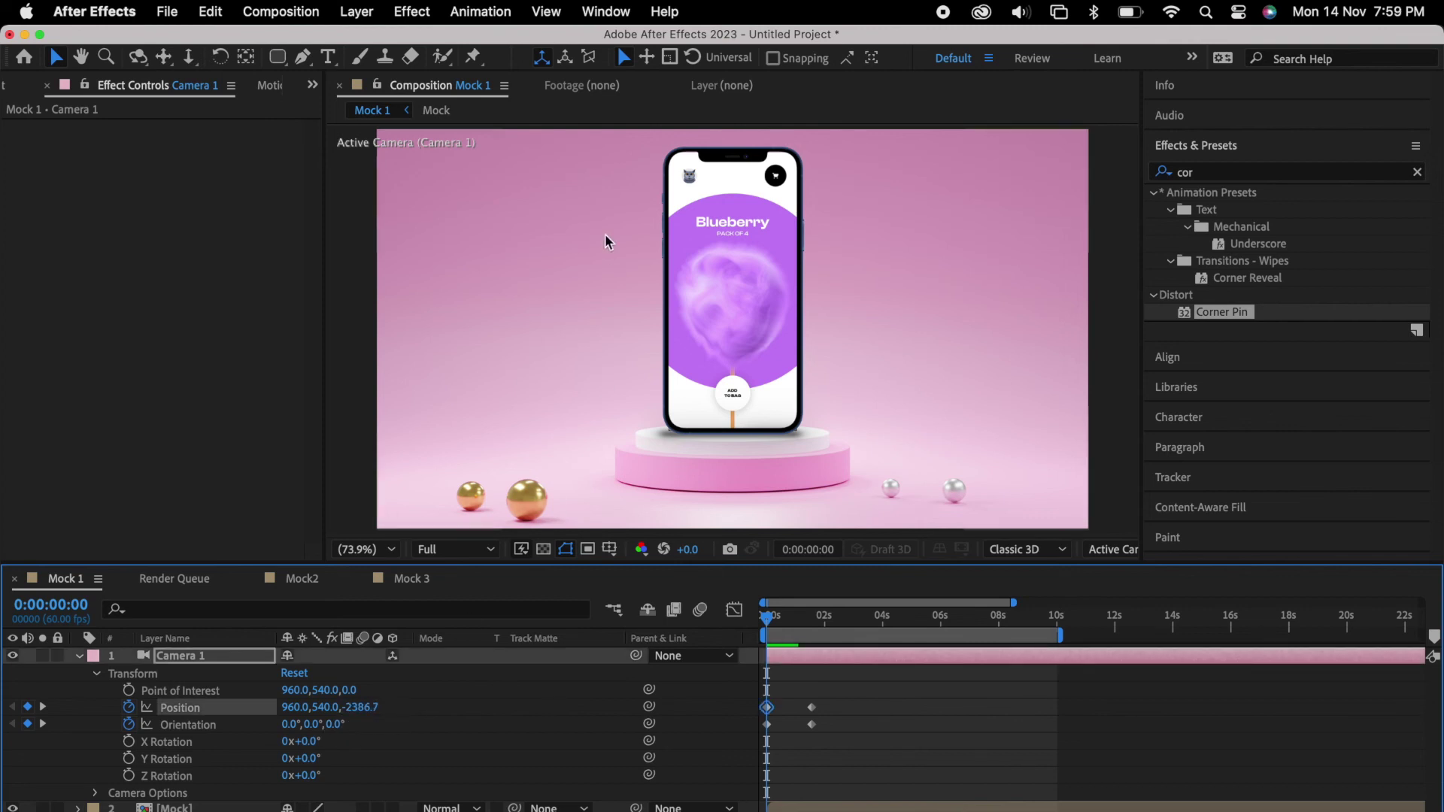
pyautogui.click(1102, 553)
pyautogui.click(1149, 201)
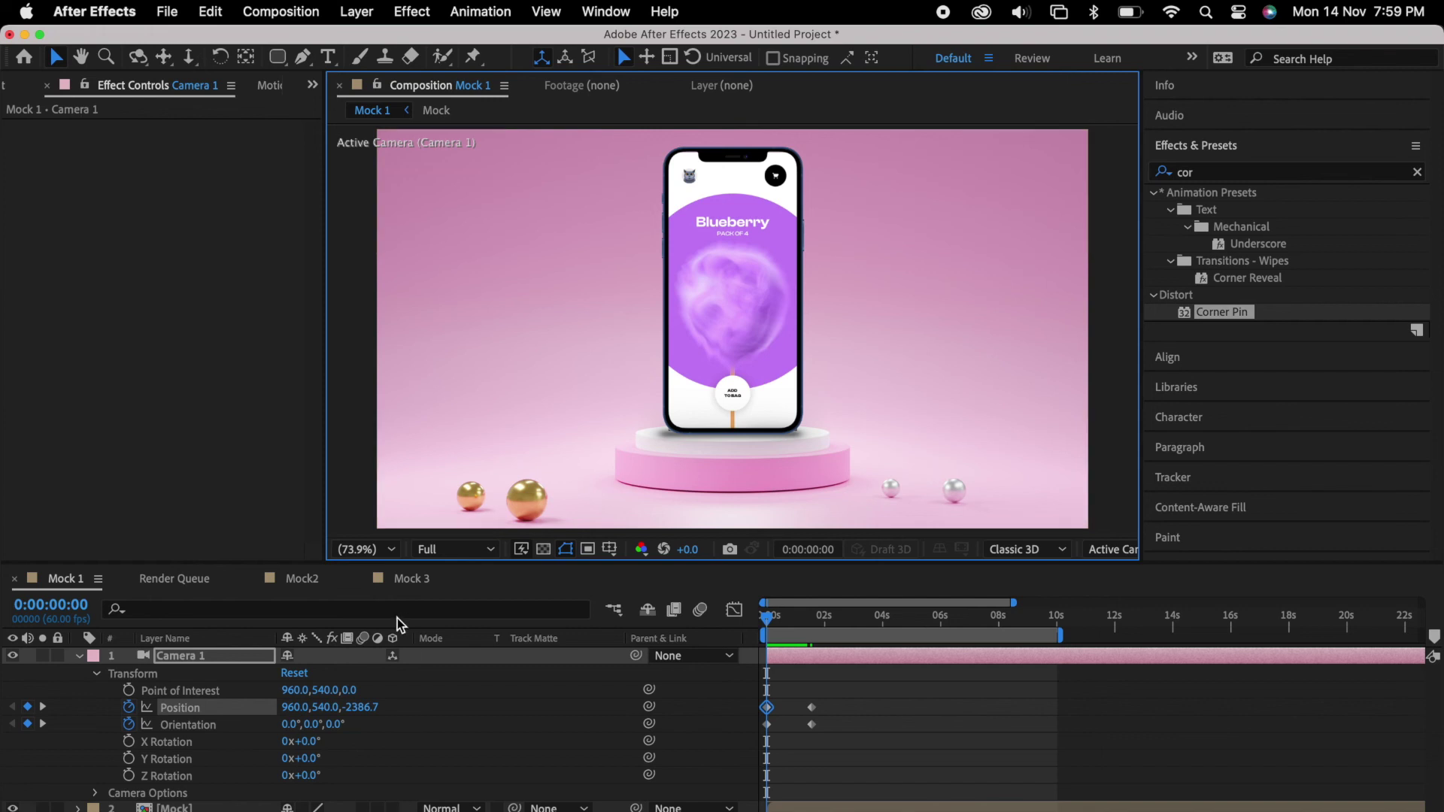
pyautogui.click(862, 692)
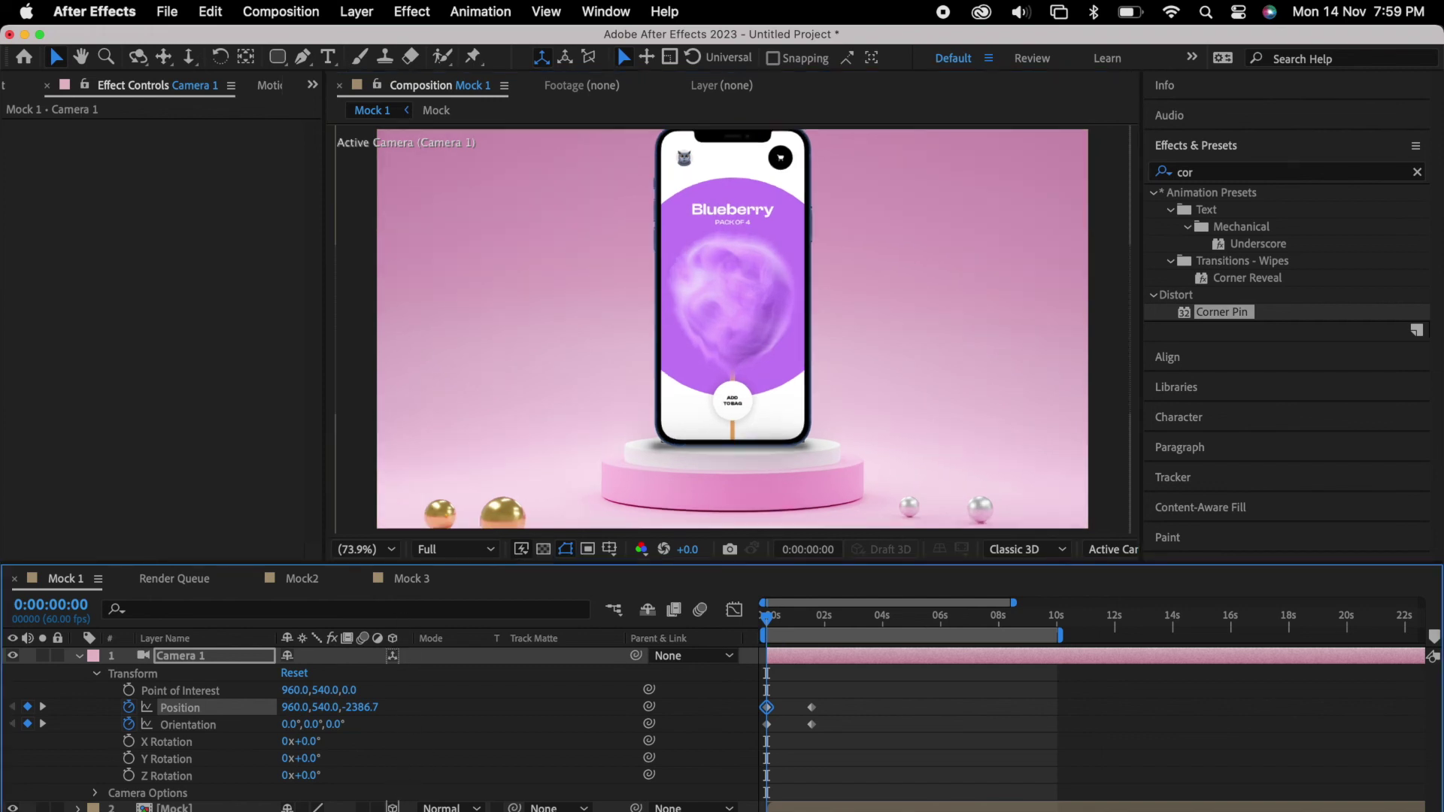
pyautogui.moveTo(767, 624); pyautogui.dragTo(800, 621)
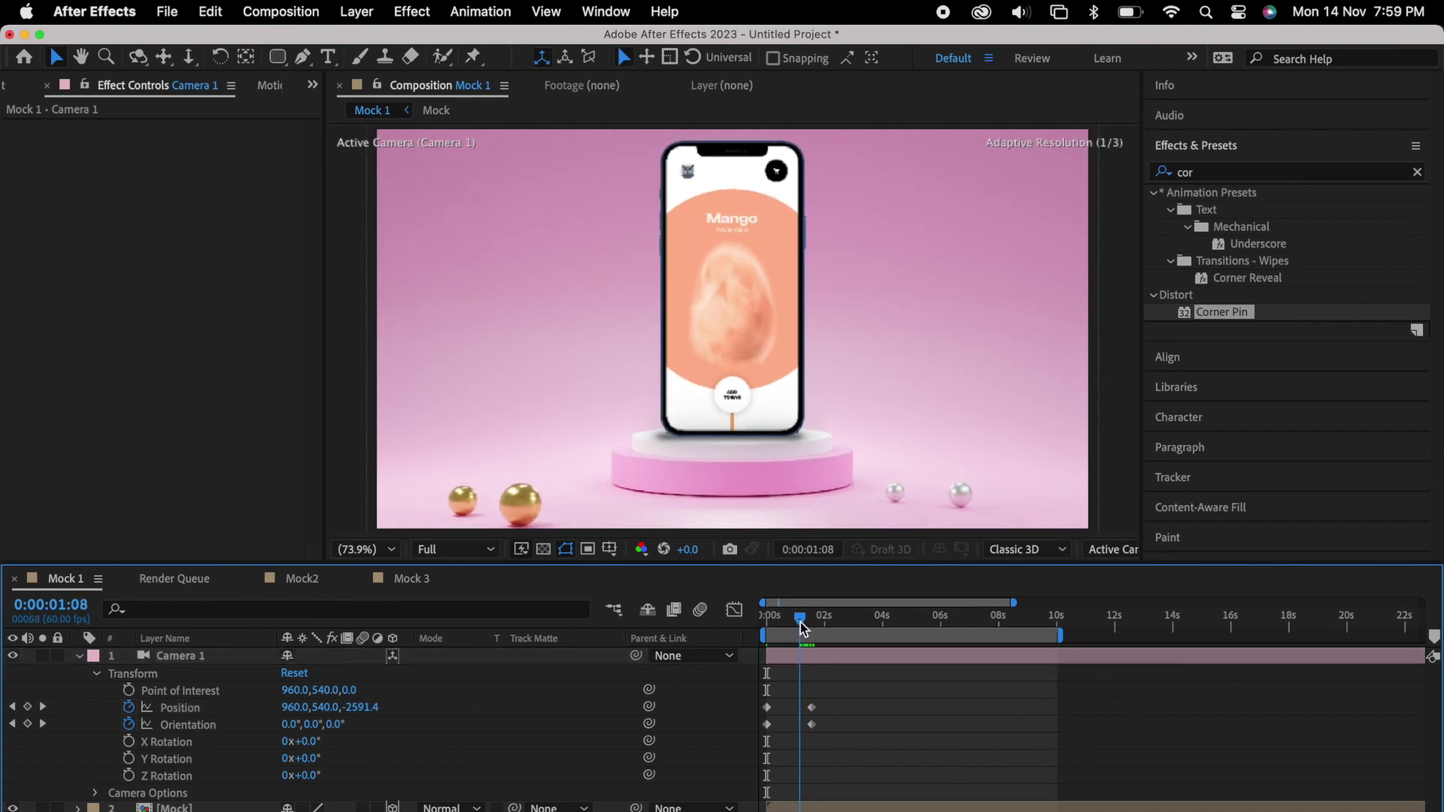
pyautogui.moveTo(832, 719); pyautogui.dragTo(752, 698)
pyautogui.press('Delete')
# Step: Apply Easy Ease to Camera 1's Position keyframes
pyautogui.rightClick(767, 707)
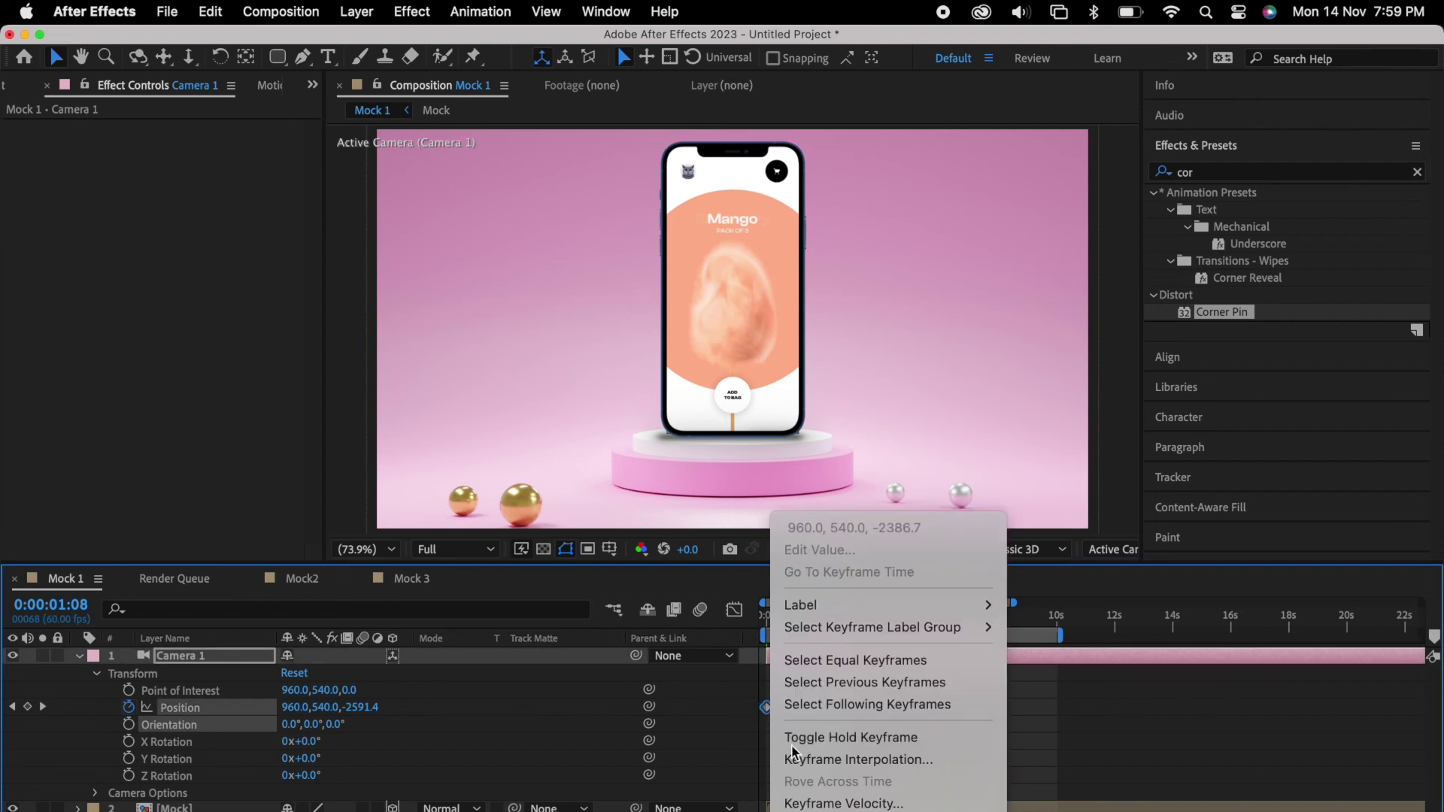
pyautogui.moveTo(865, 809)
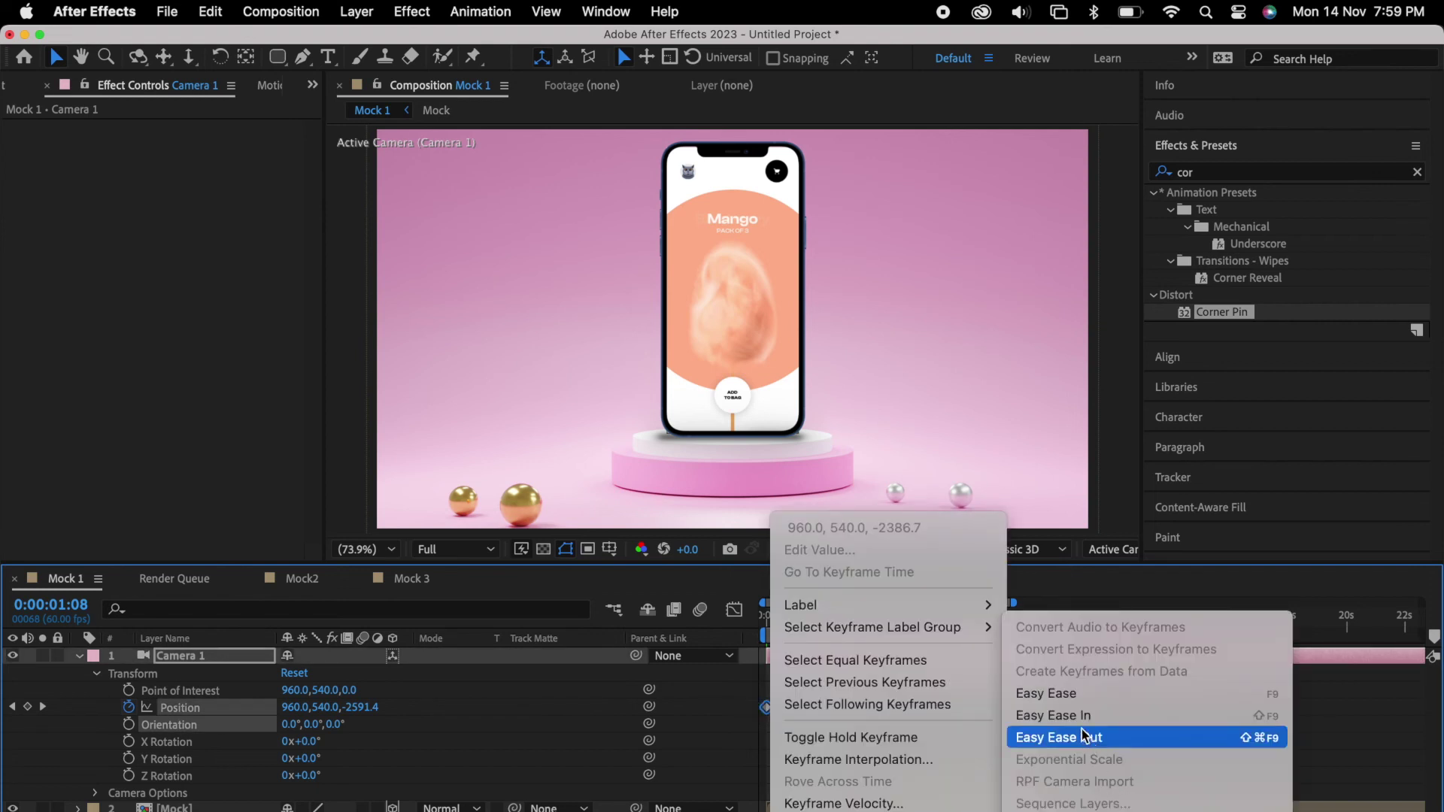
pyautogui.click(1069, 696)
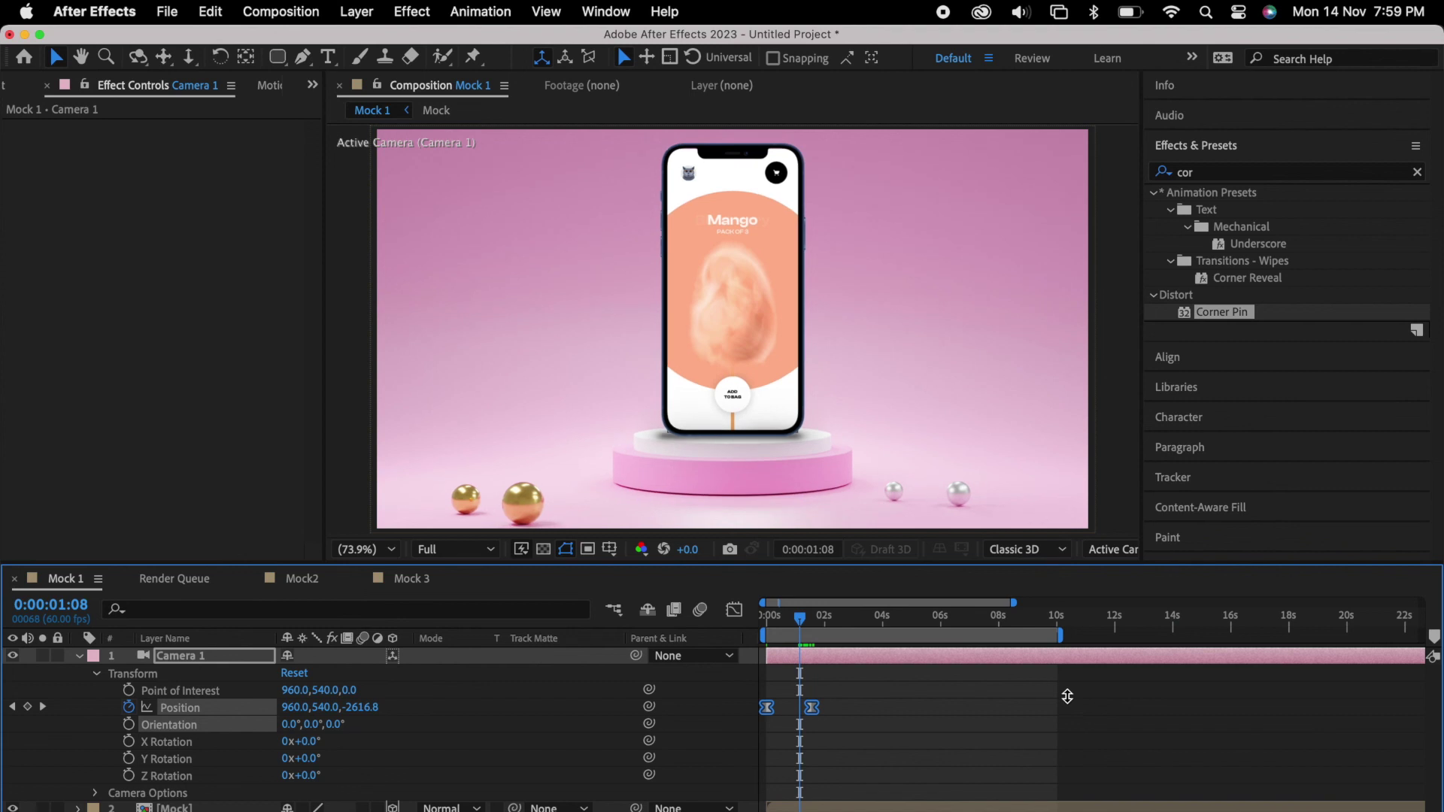
# Step: Reshape the Position speed curve so the move starts fast and settles slowly
pyautogui.click(734, 610)
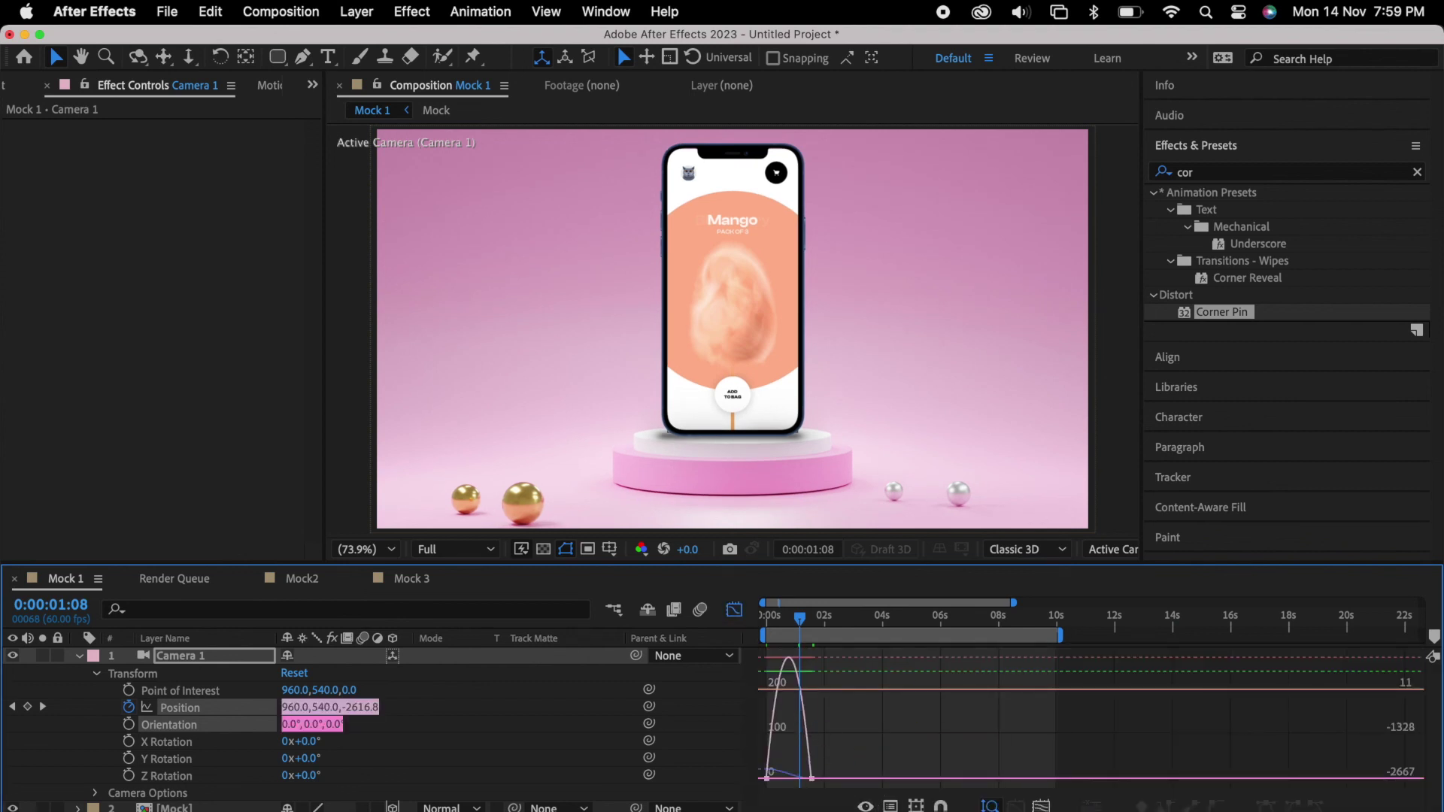
pyautogui.press('=')
pyautogui.press('=')
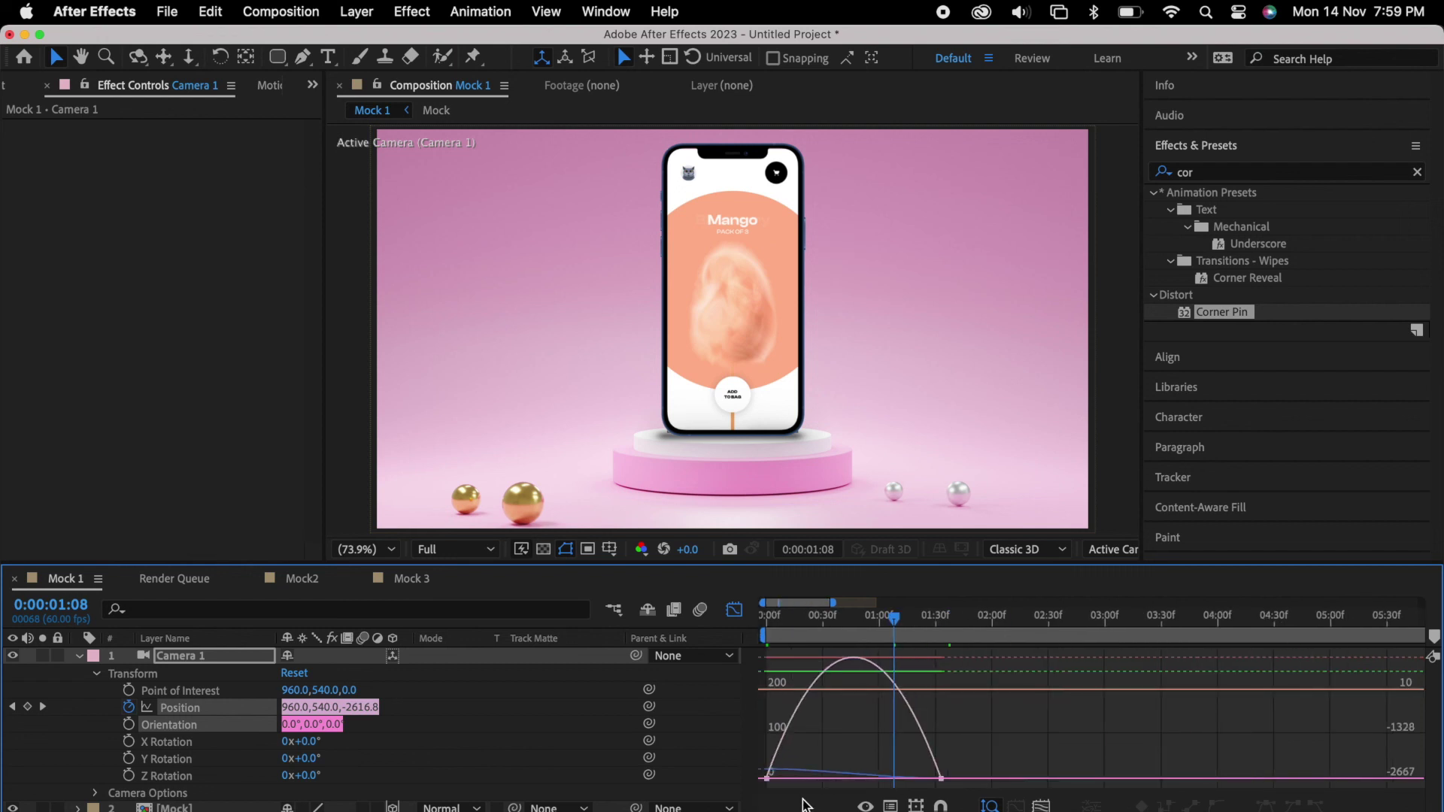
pyautogui.click(796, 774)
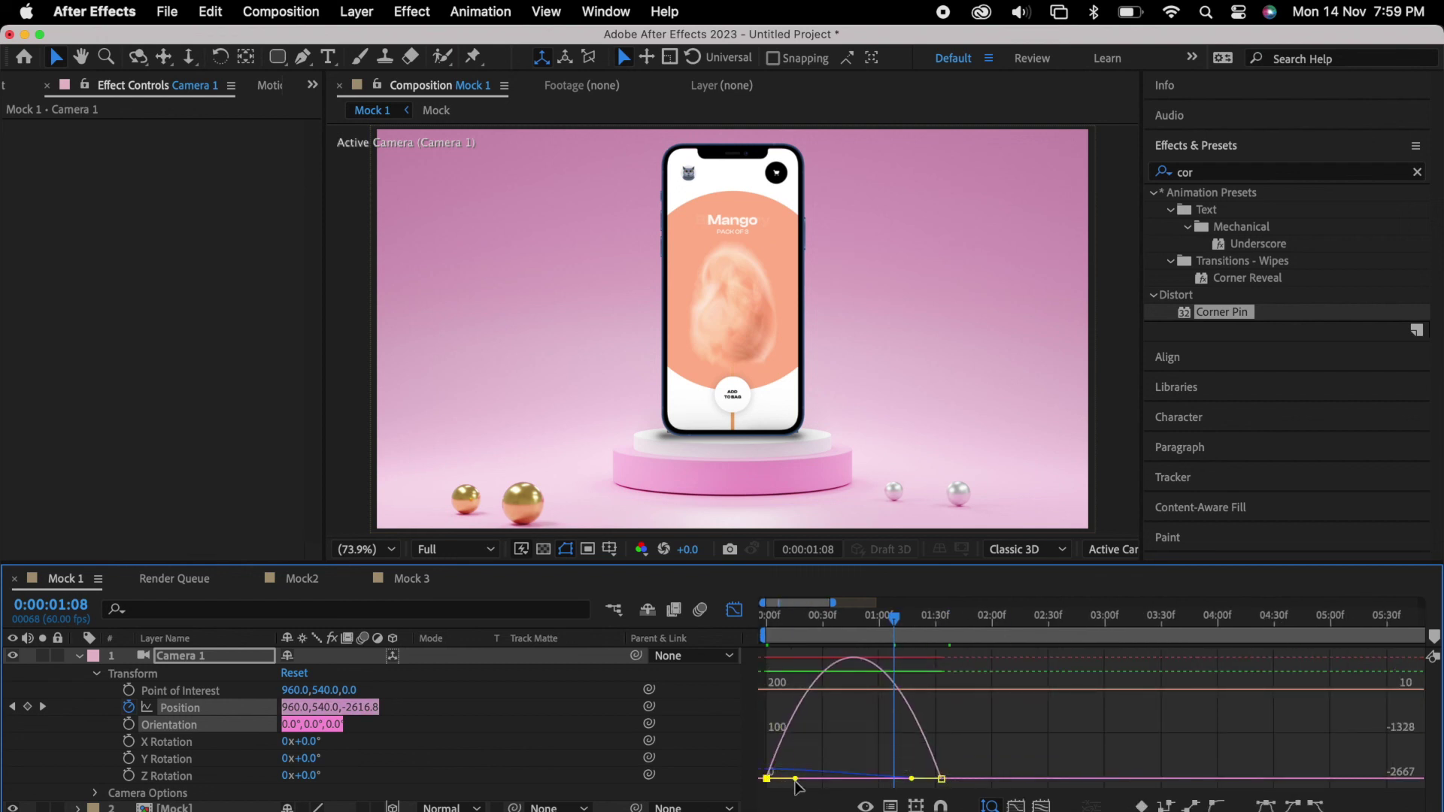
pyautogui.moveTo(810, 787); pyautogui.dragTo(876, 779)
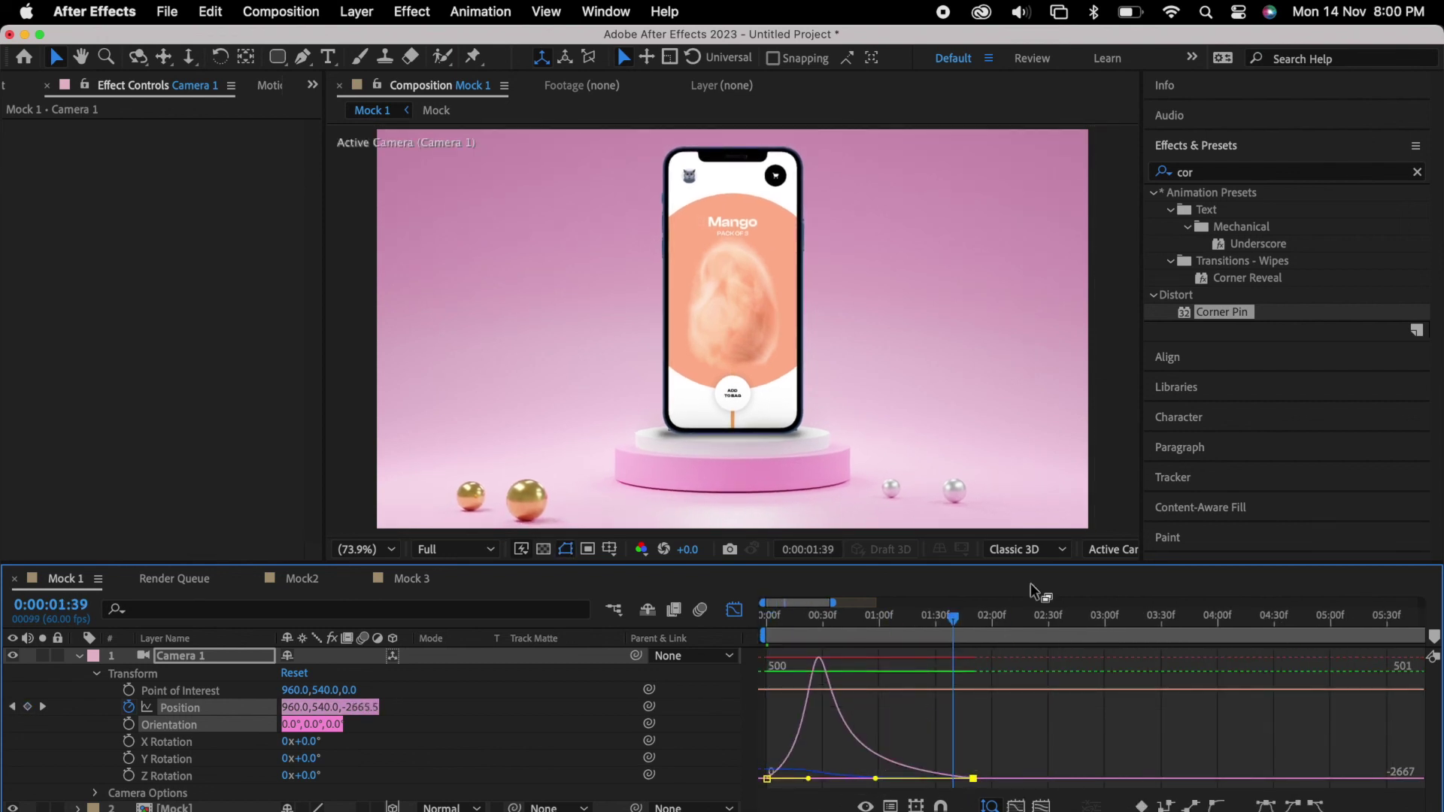
pyautogui.press('Home')
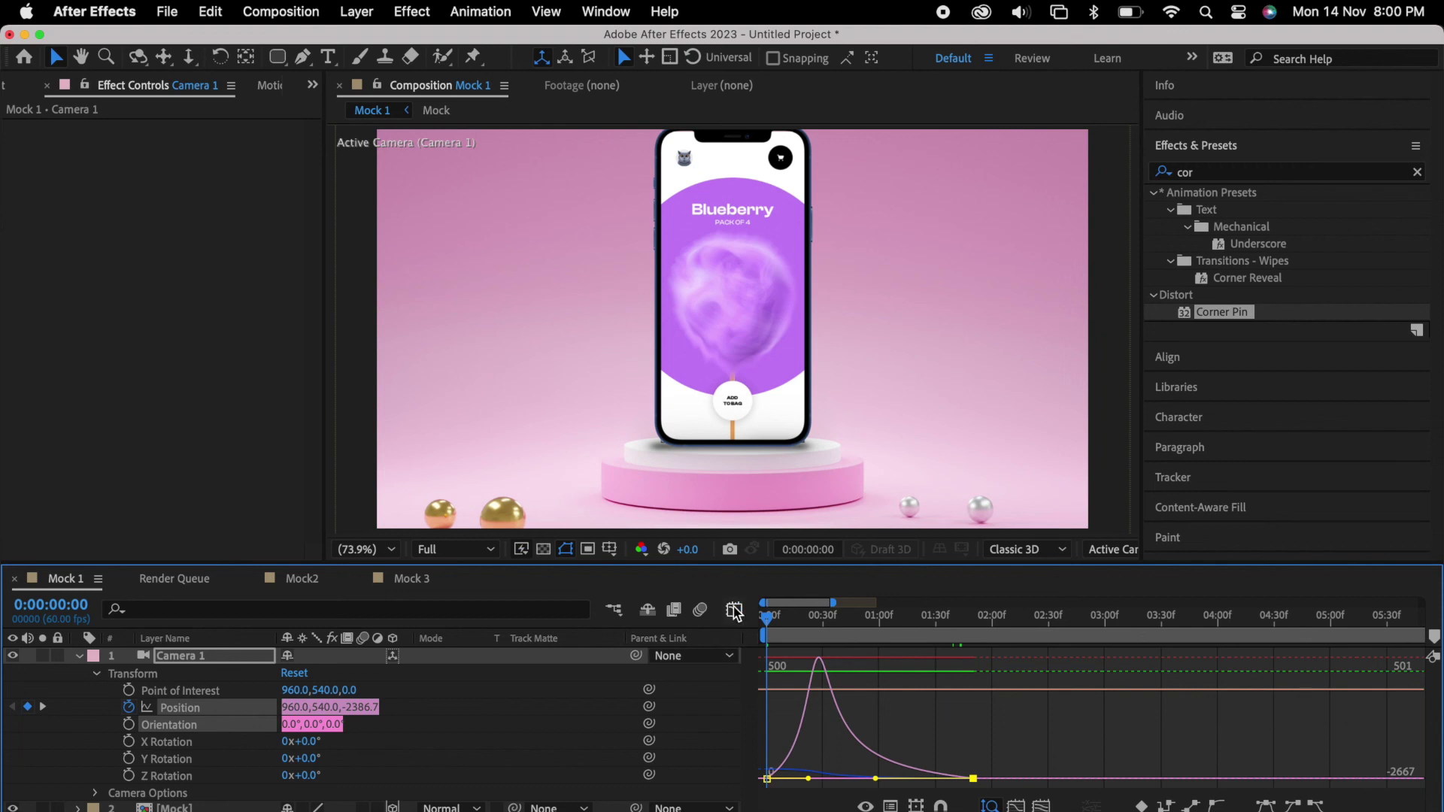
pyautogui.click(734, 611)
pyautogui.press('-')
pyautogui.press('-')
# Step: Add Position keyframes at 2:41 and 3:57, pushing Z to -2326.7 at 2:41
pyautogui.click(884, 722)
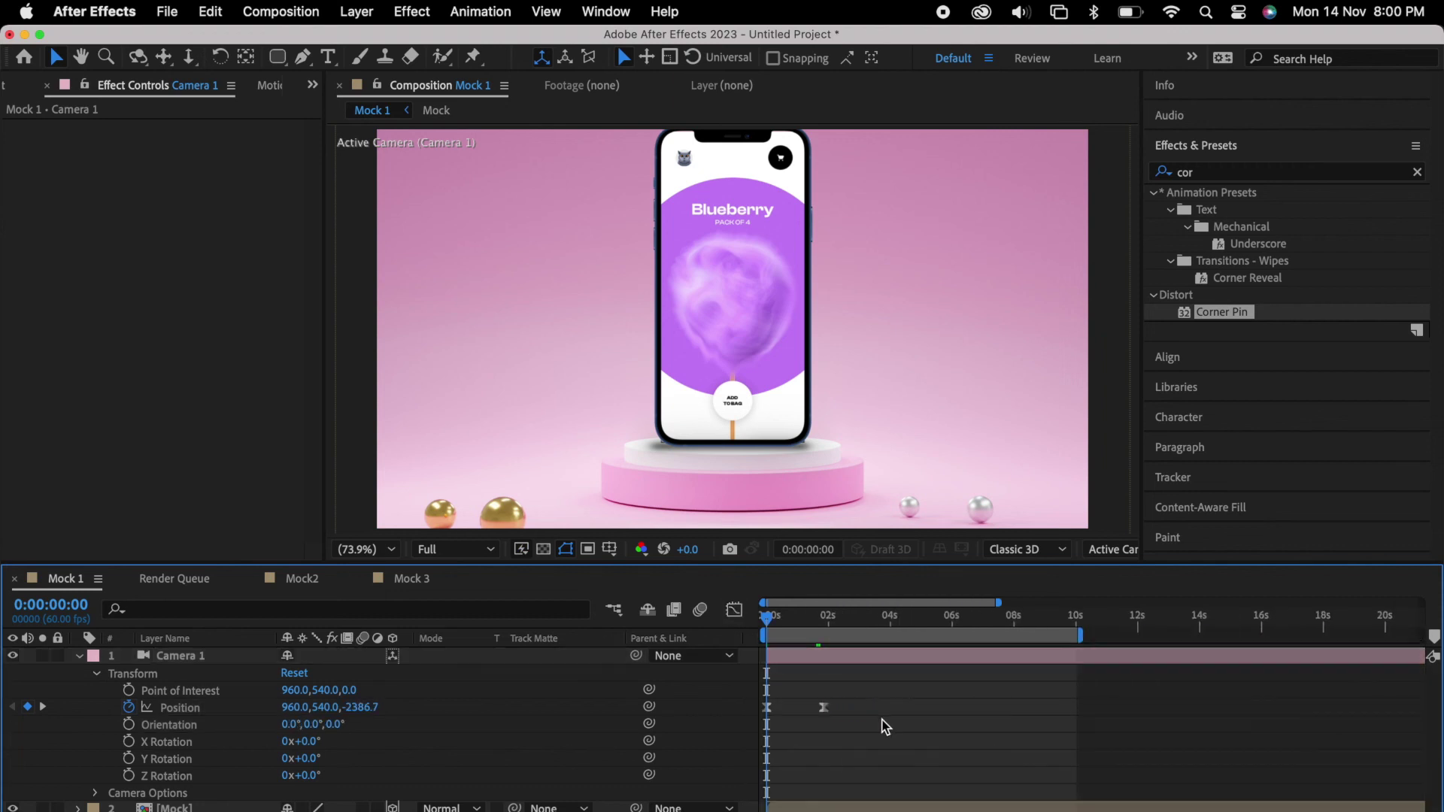
pyautogui.moveTo(768, 624); pyautogui.dragTo(853, 662)
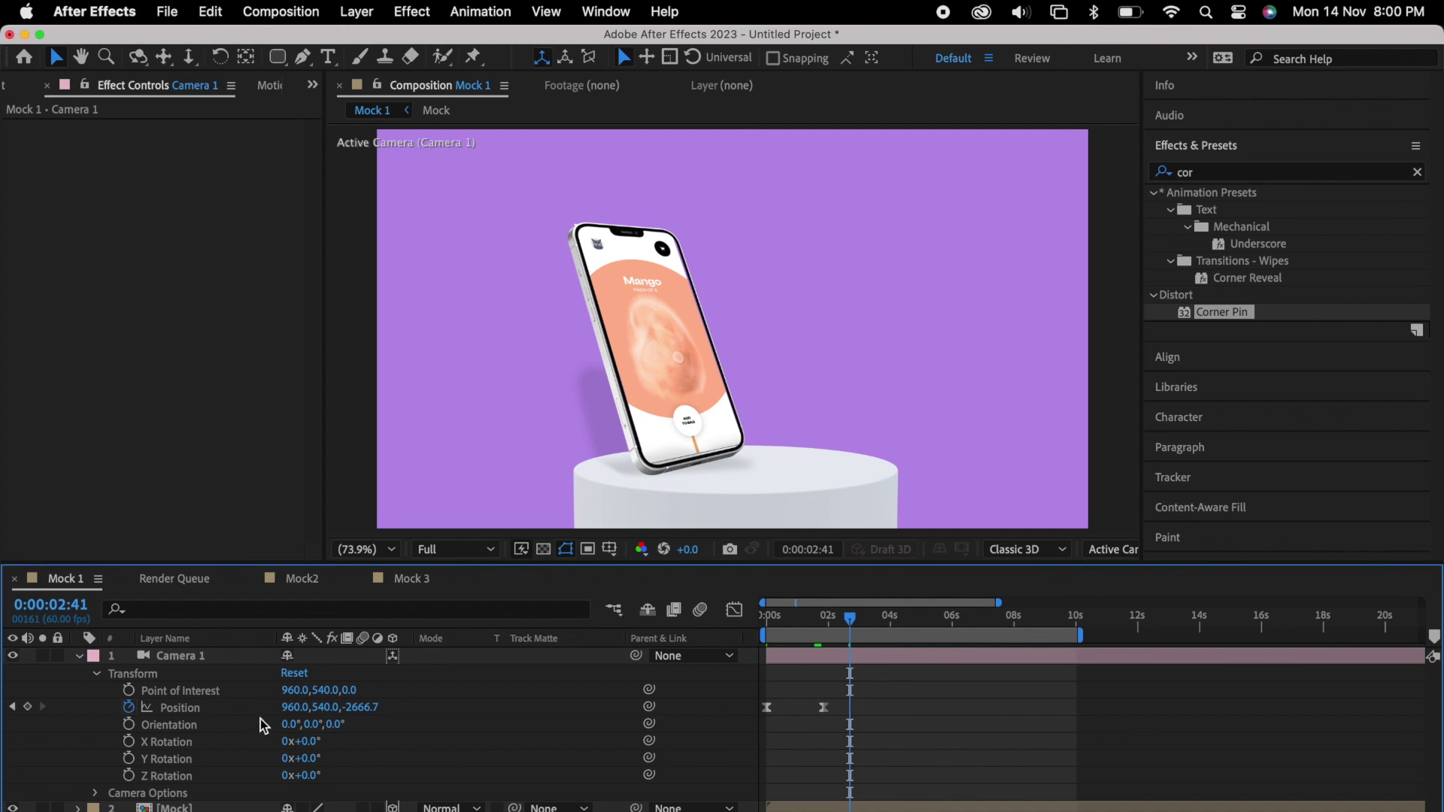
pyautogui.click(29, 707)
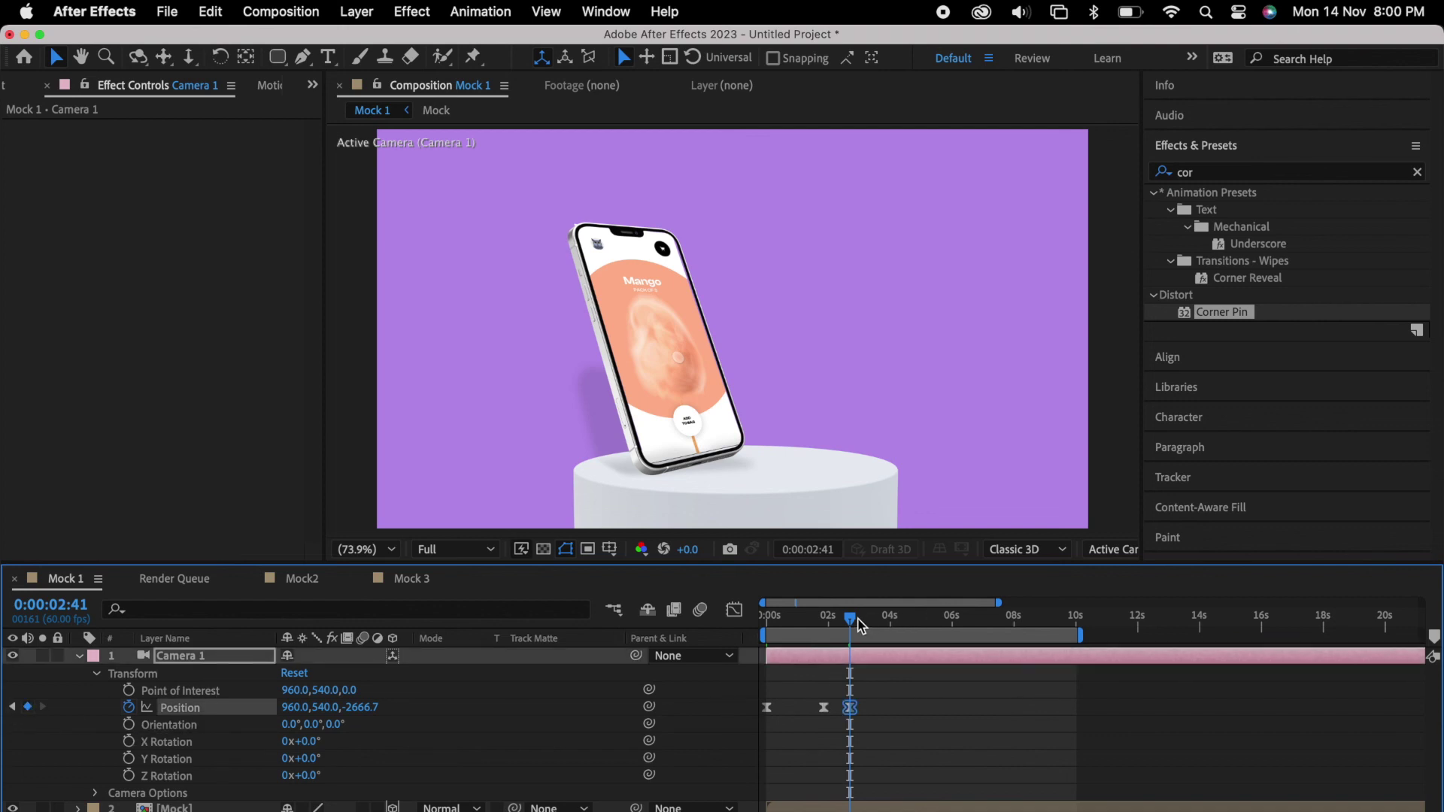
pyautogui.click(889, 622)
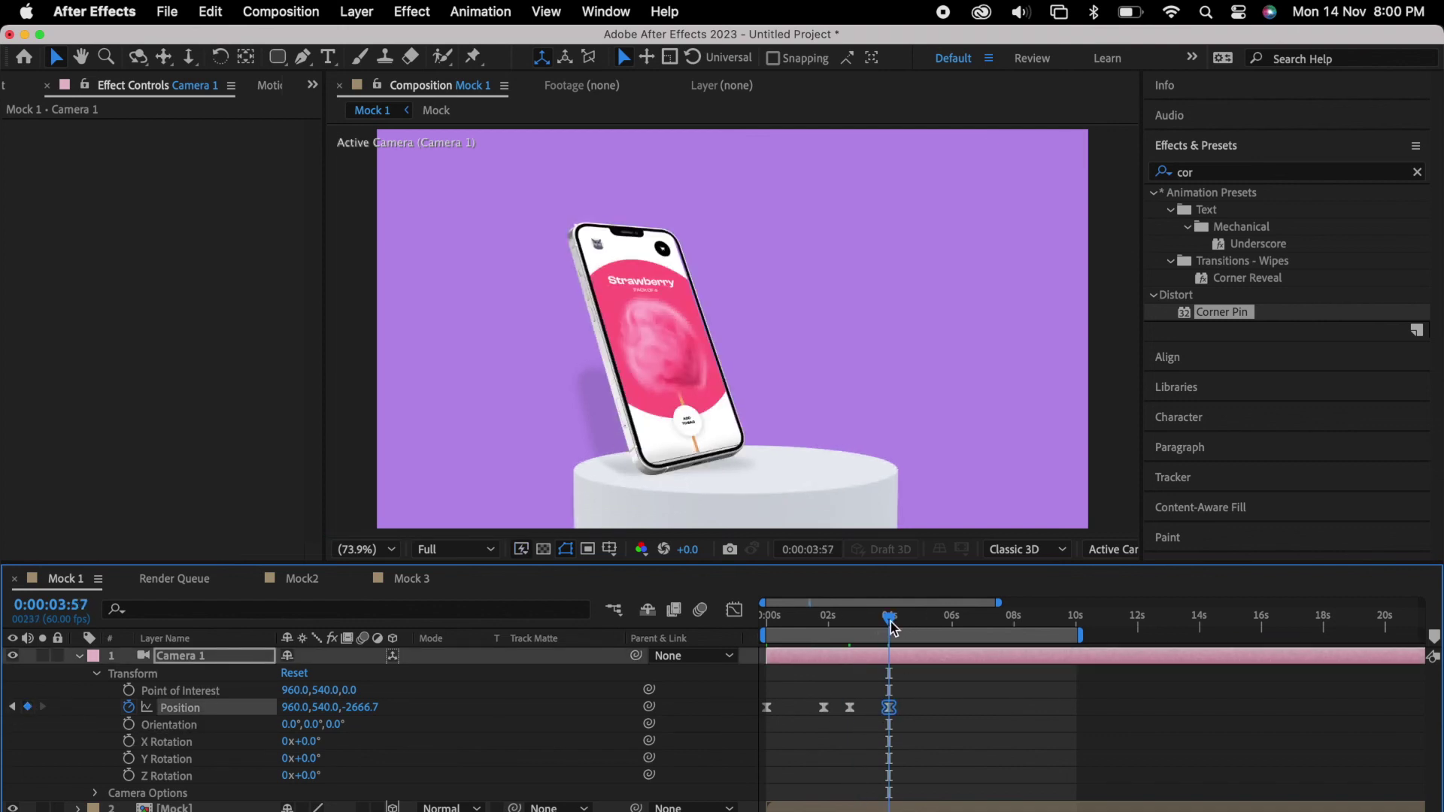
pyautogui.click(12, 707)
pyautogui.moveTo(365, 707); pyautogui.dragTo(398, 720)
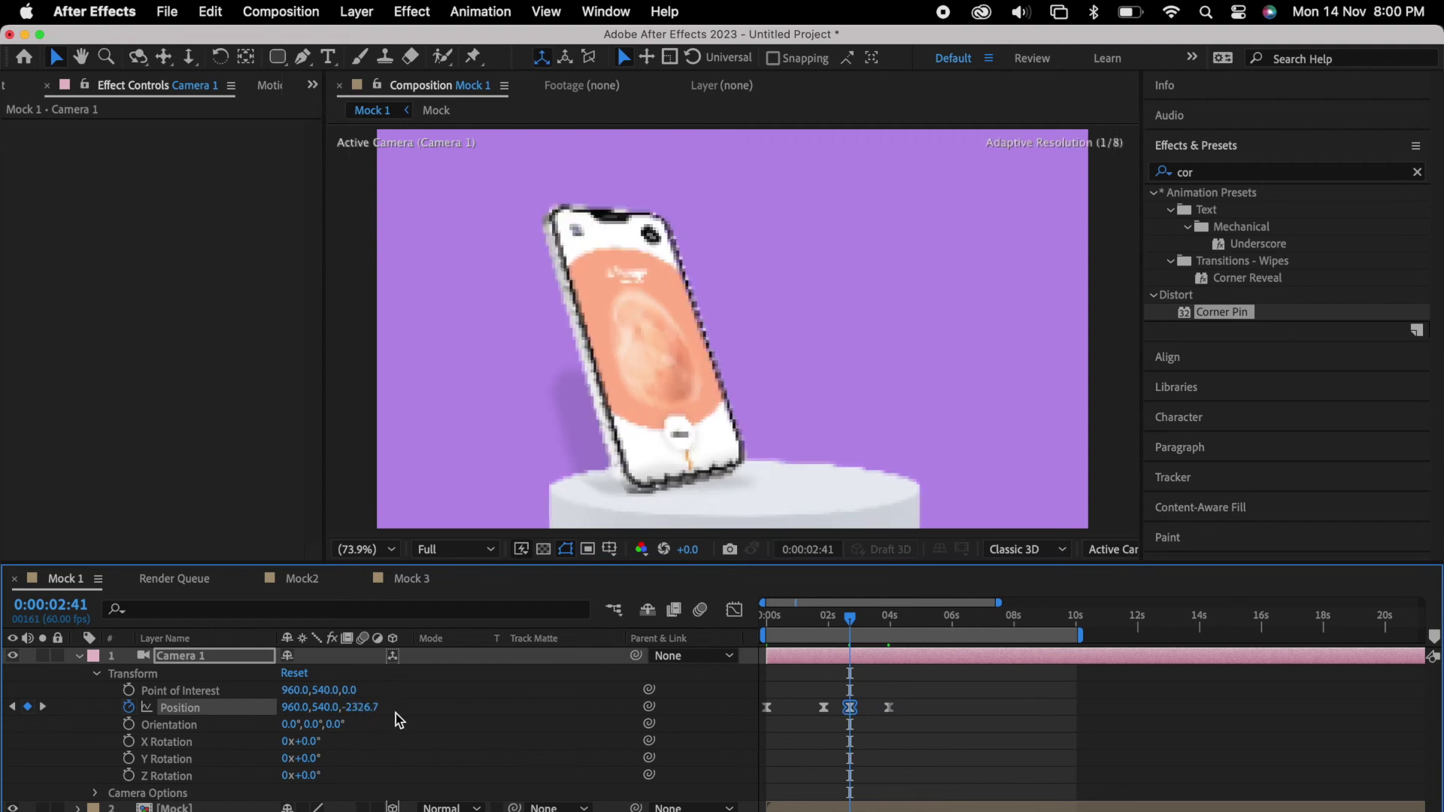